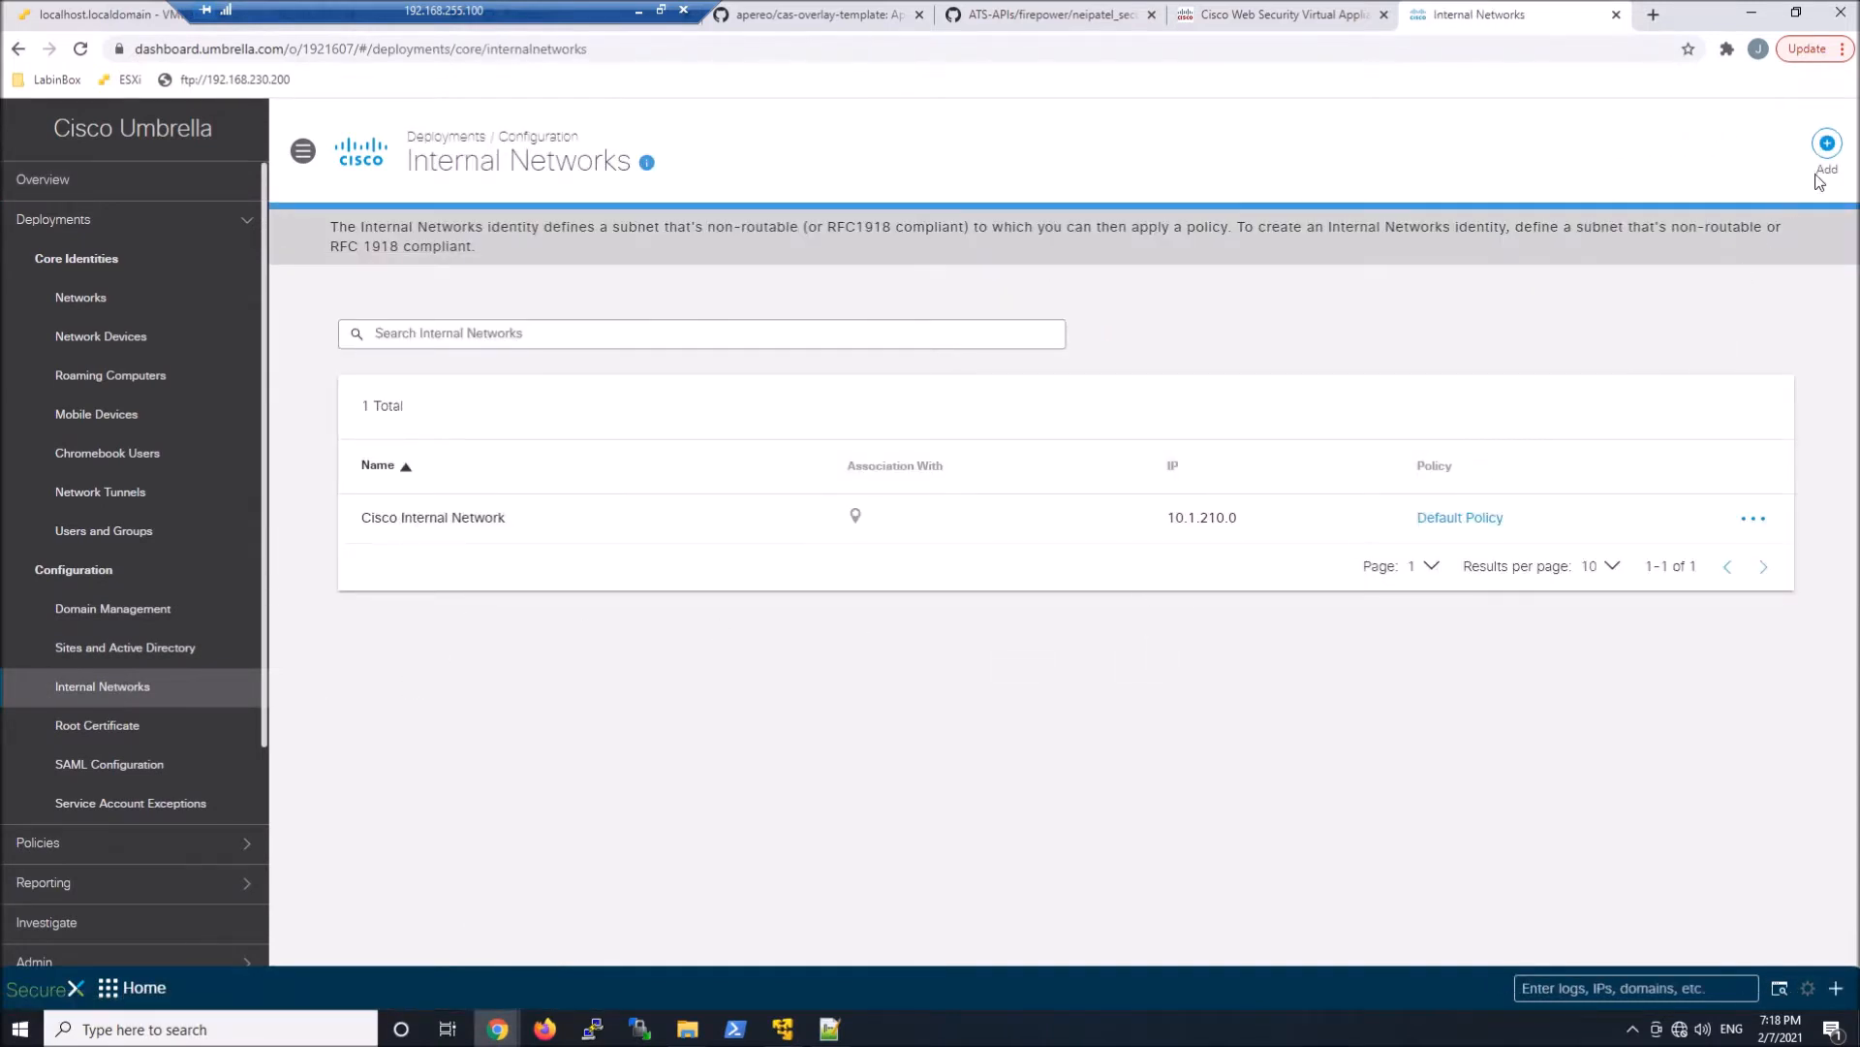
Add a new internal network named LABN-2-192.168.255.0 with IPv4 address 192.168.255.0 and prefix length 24
click(1826, 143)
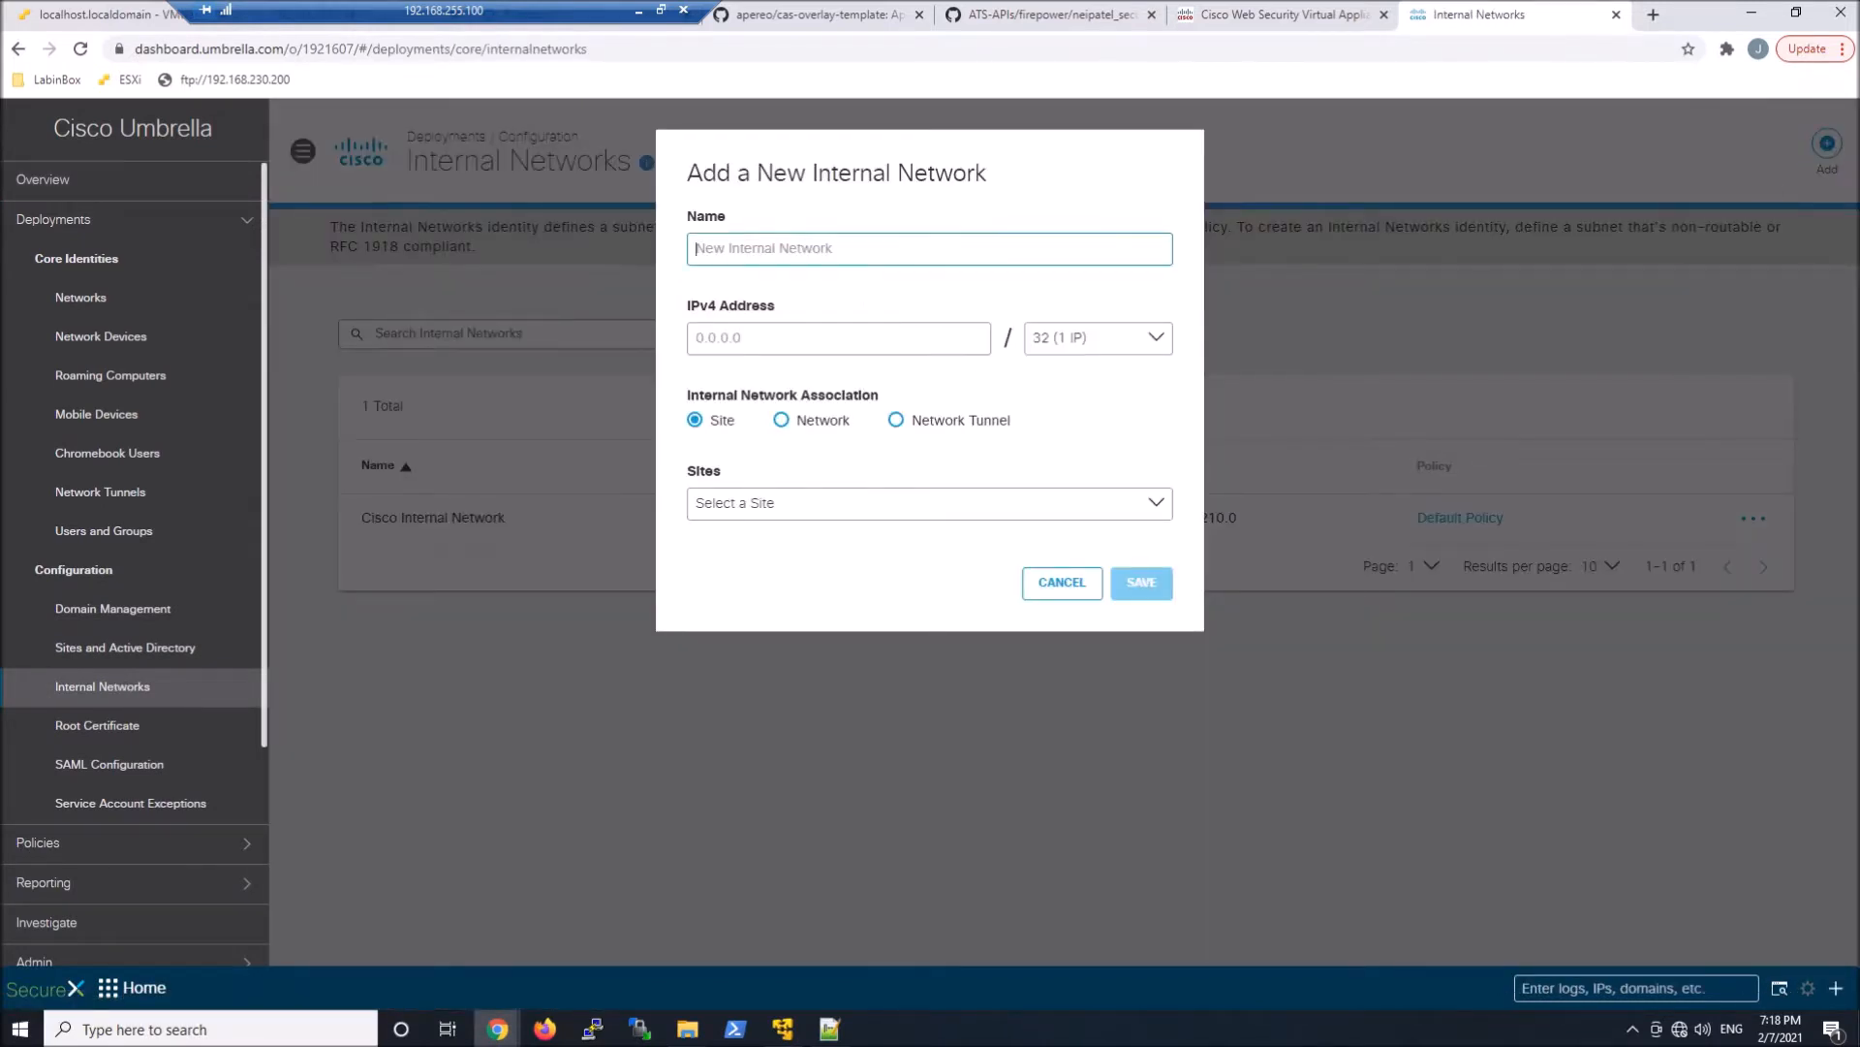
text(L)
key(Tab)
text(19)
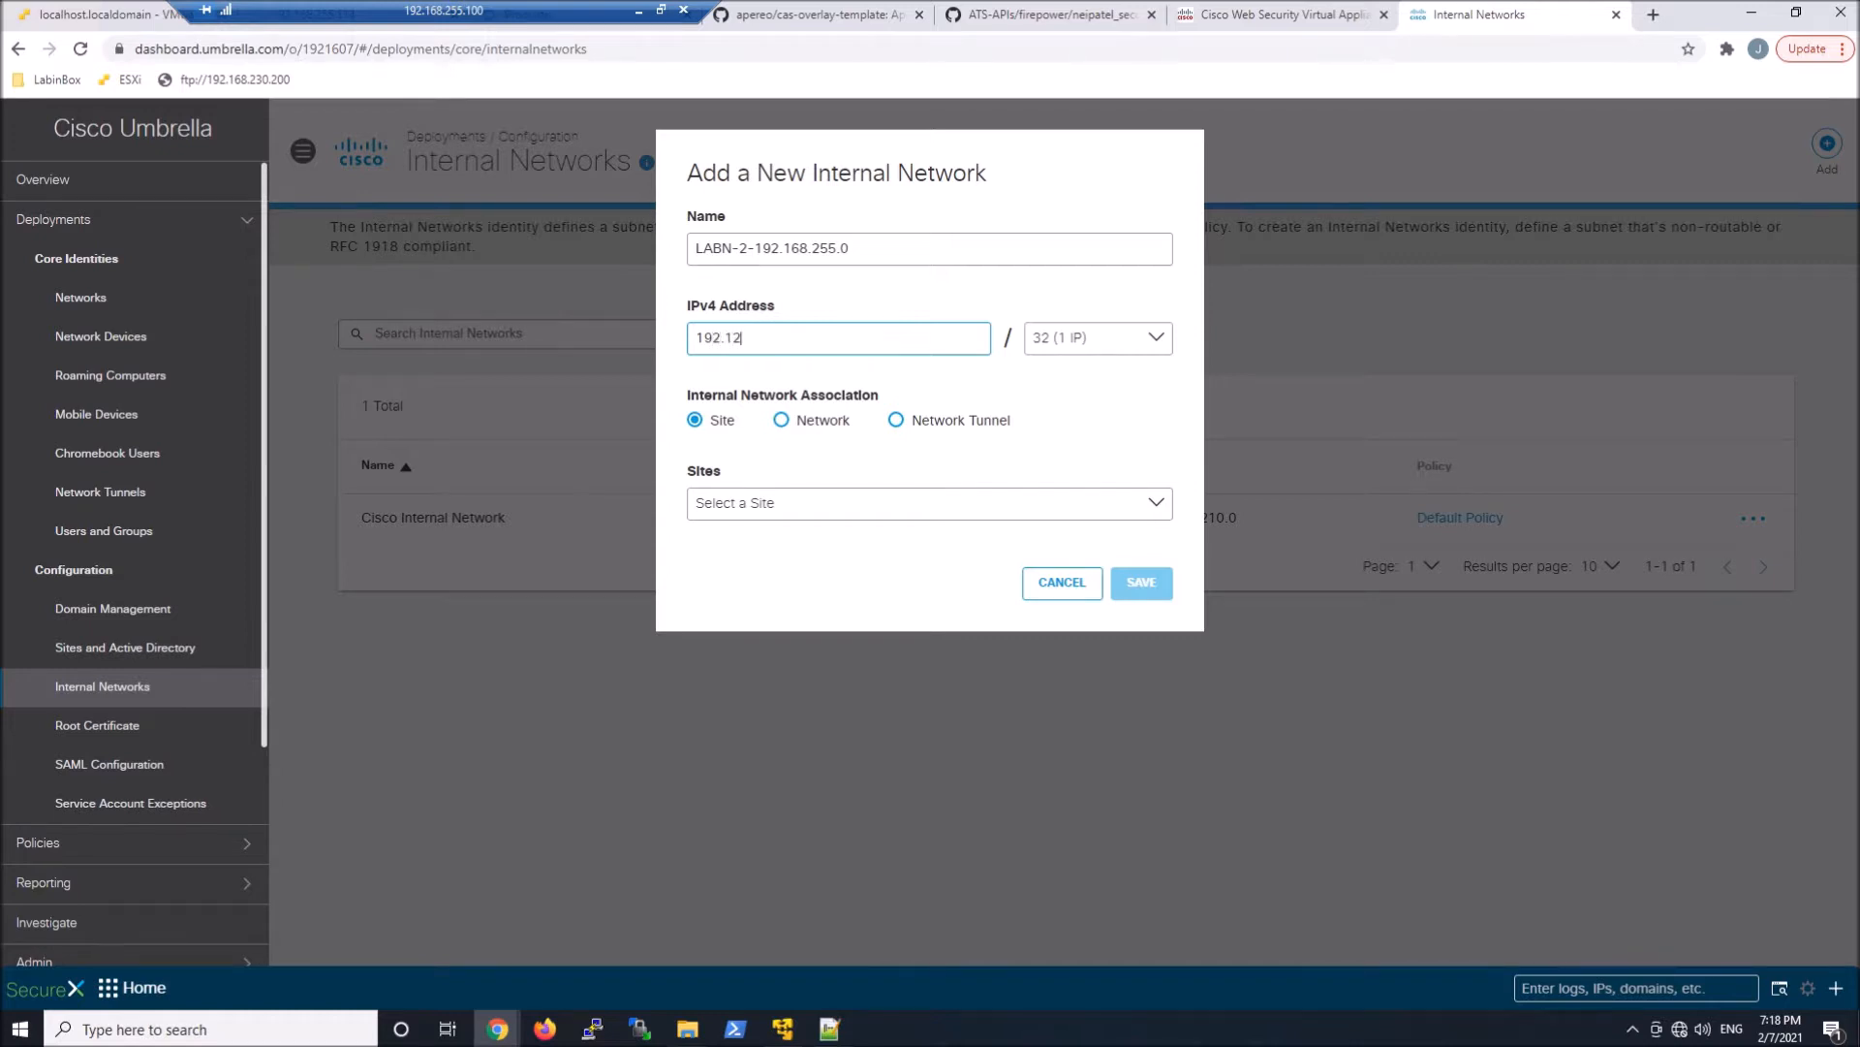
text(2.168.255.0)
click(1092, 336)
scroll(1095, 432, down, 2)
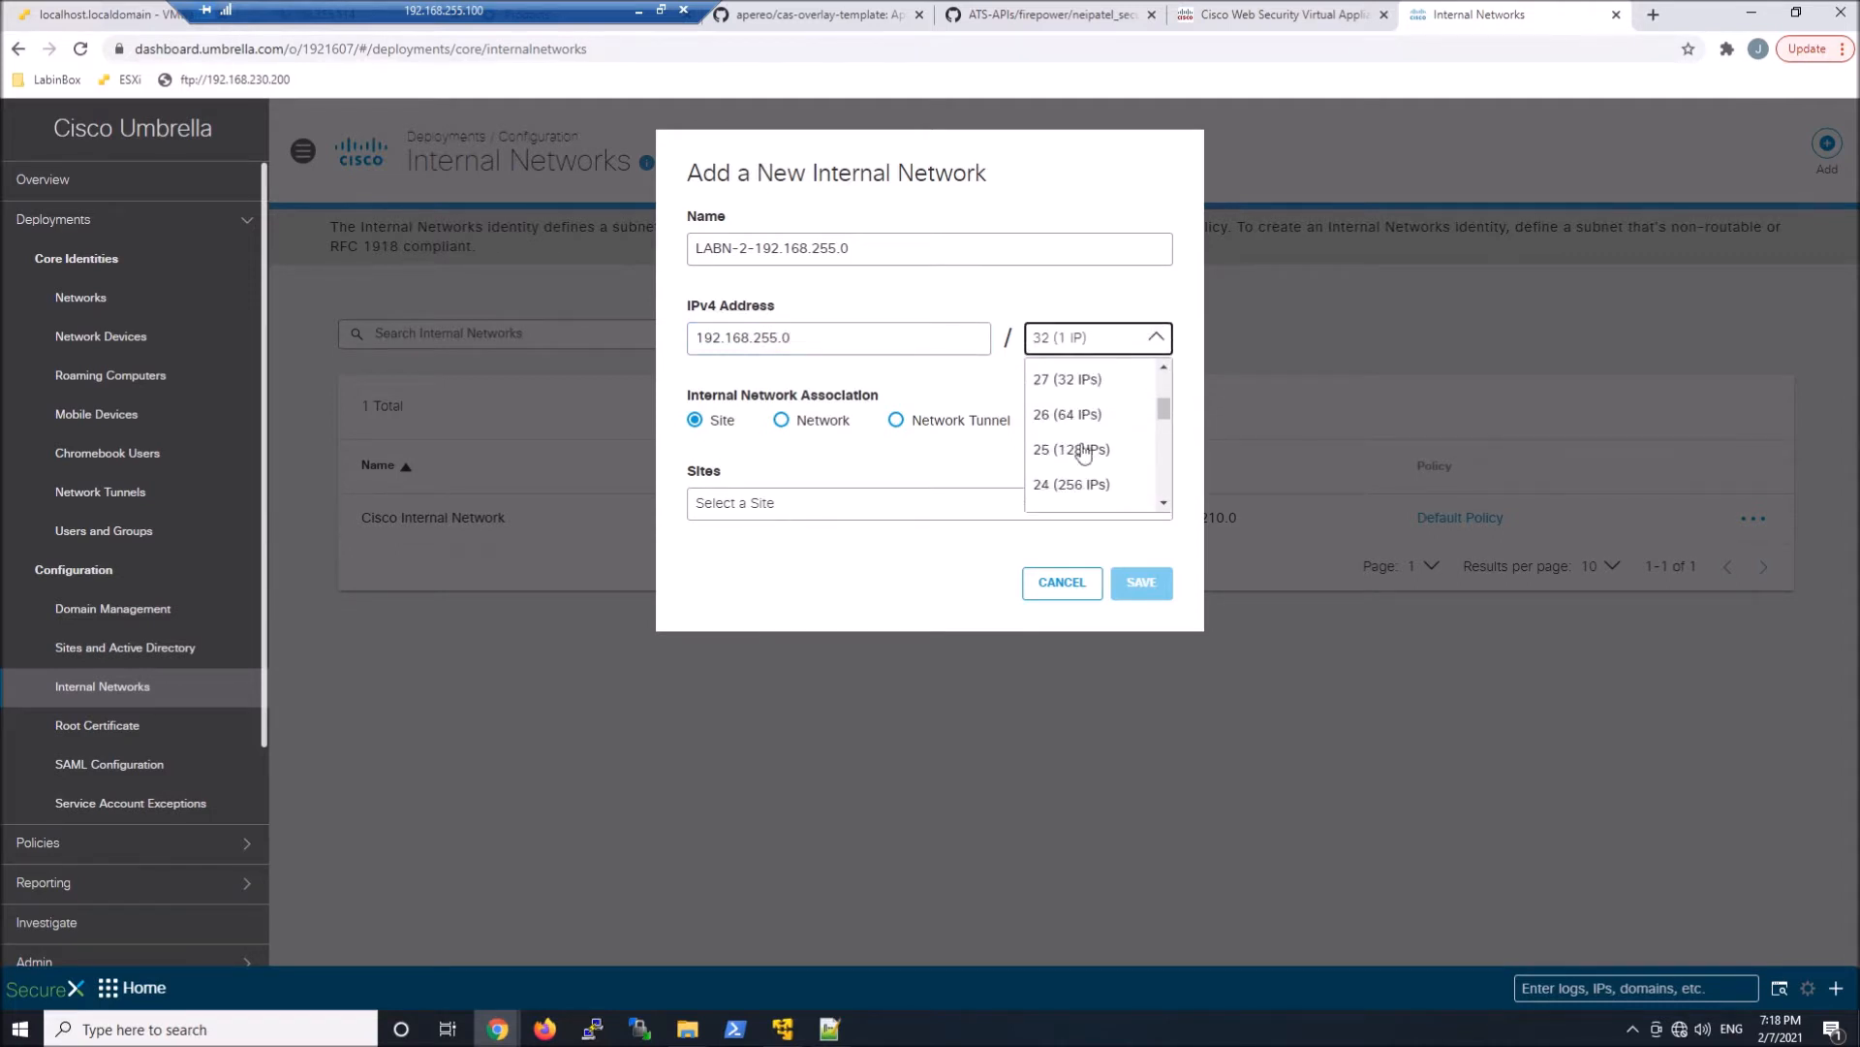
click(1061, 485)
Associate the internal network with the network *** The Lab N-2 *** and save it
click(787, 427)
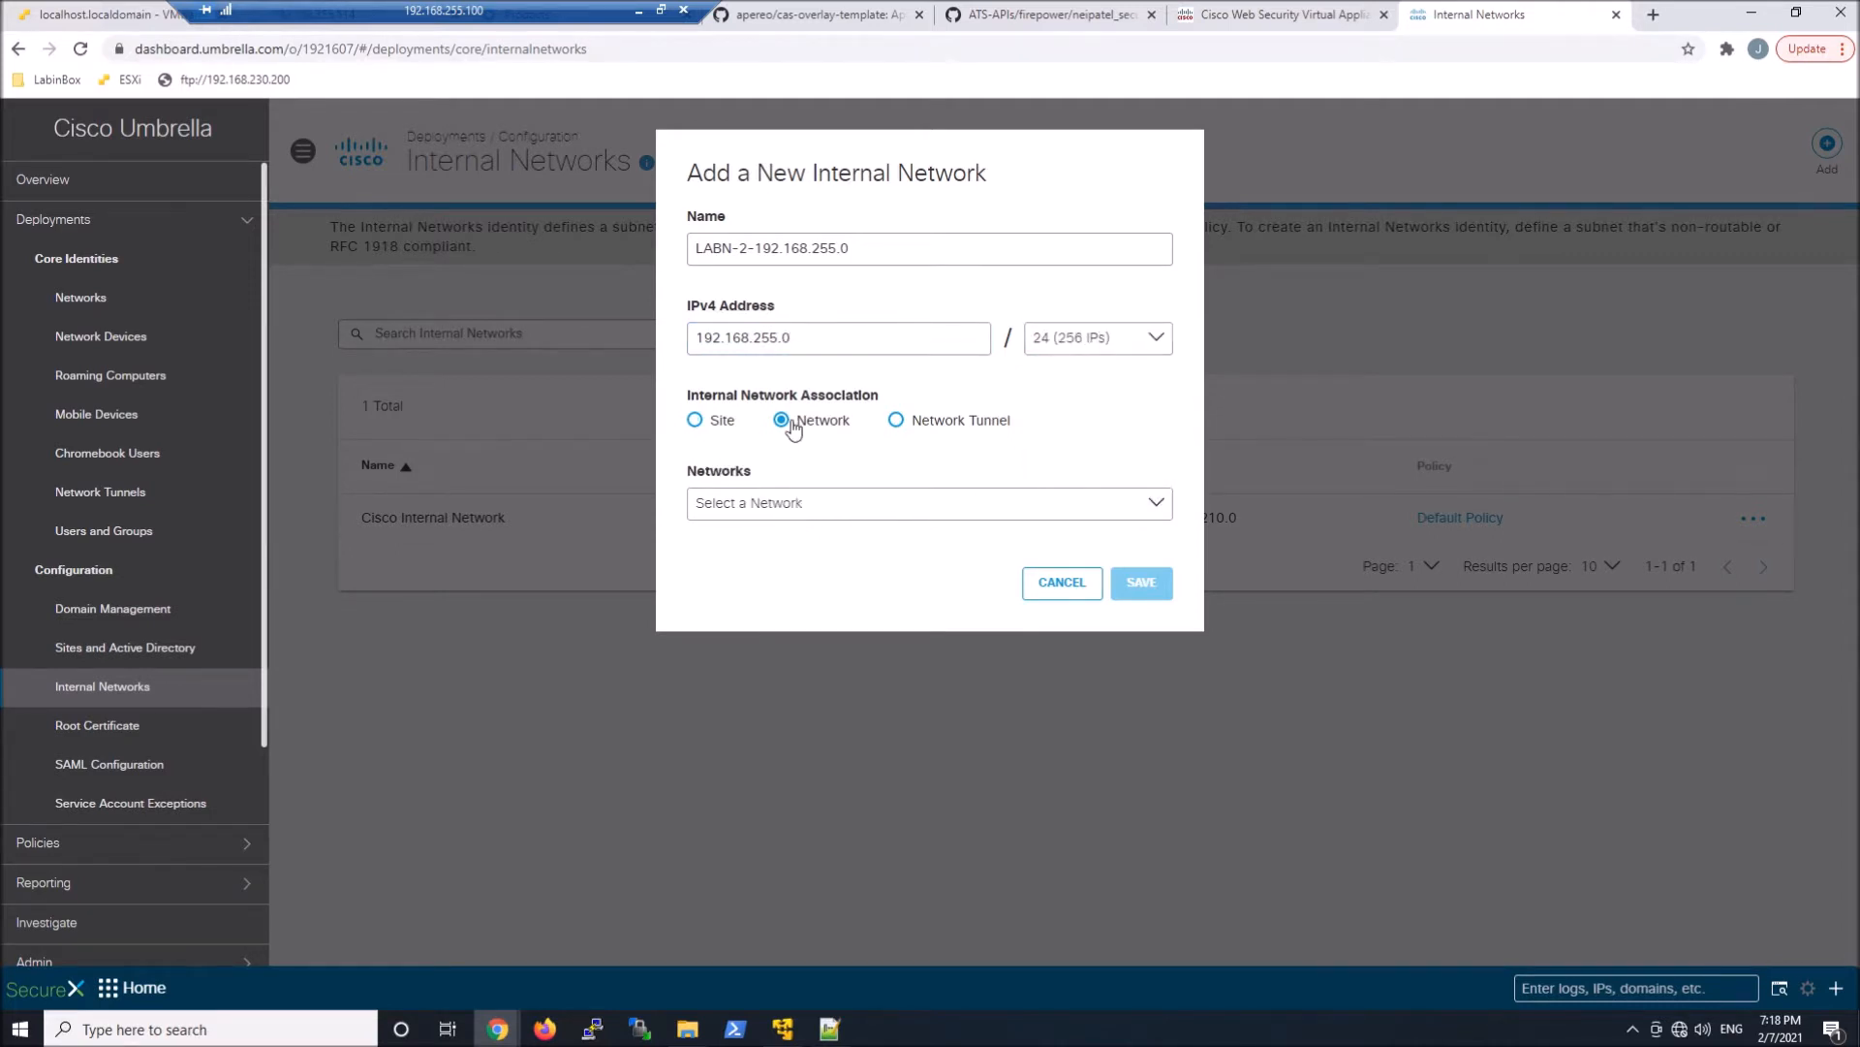
click(819, 506)
click(754, 609)
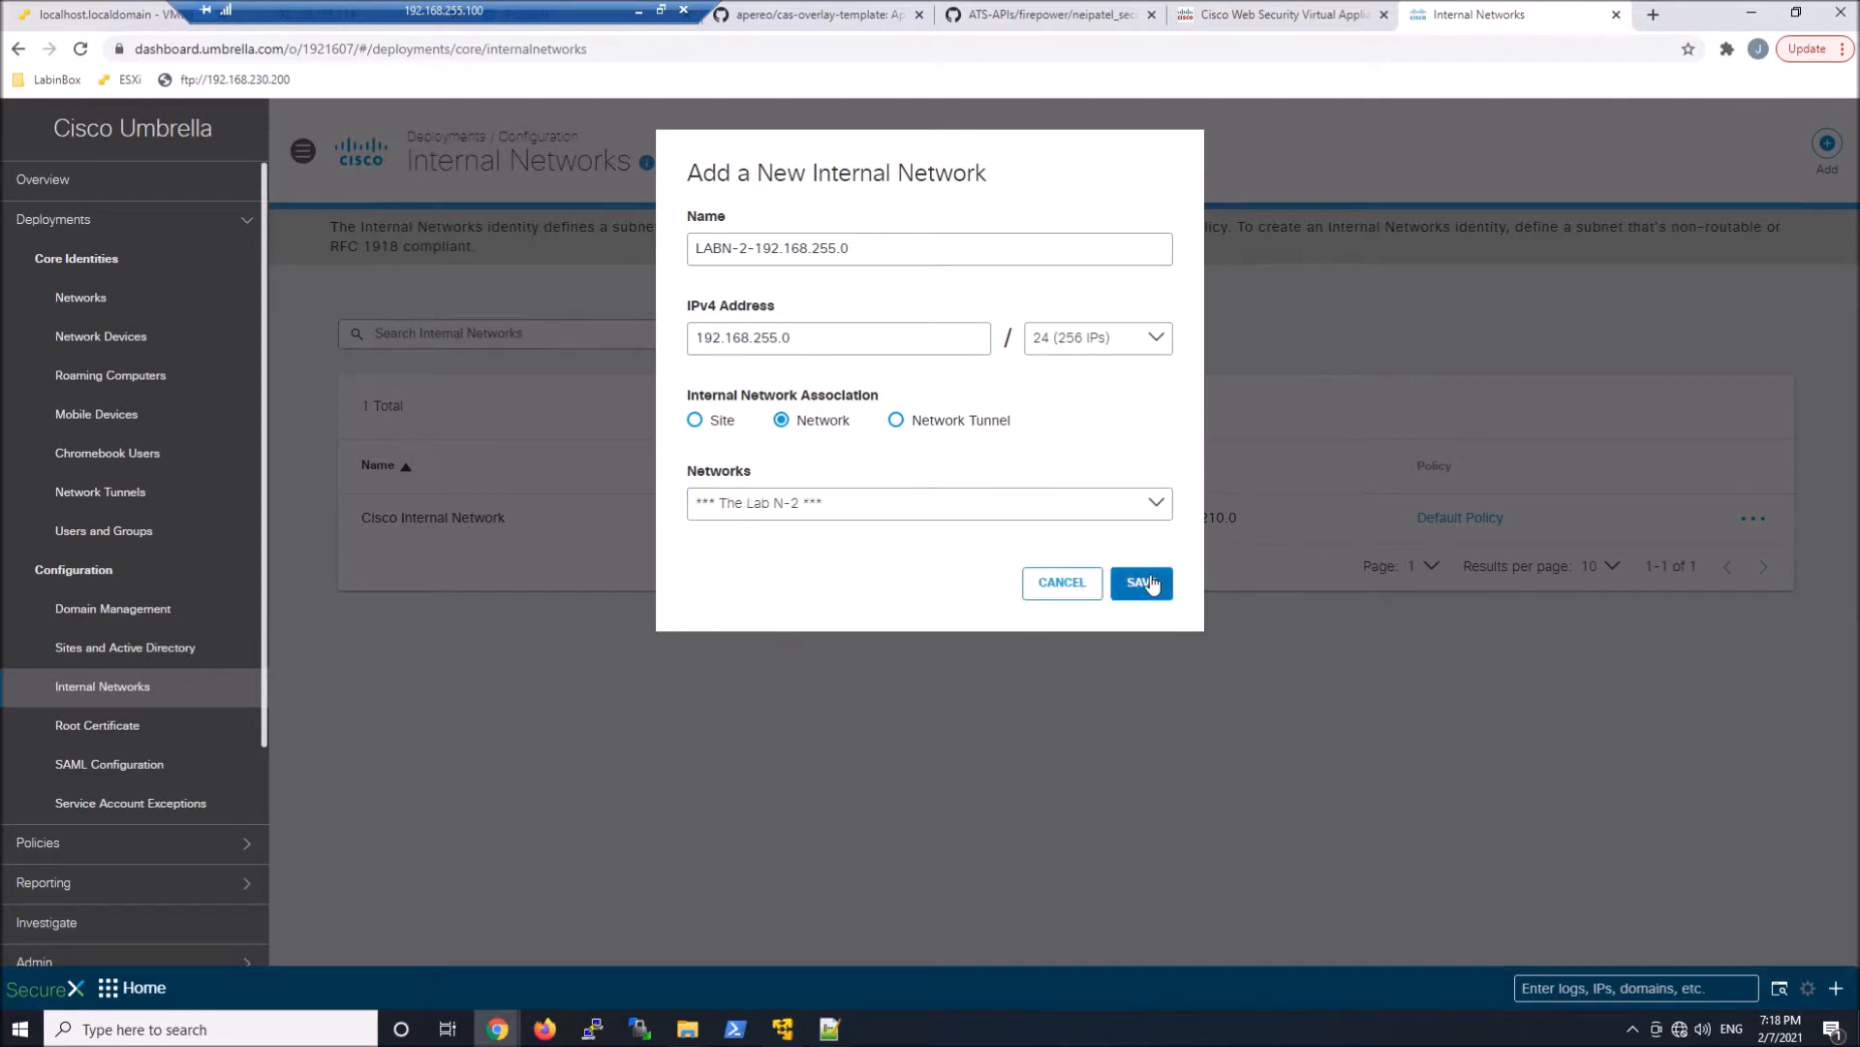
click(1149, 582)
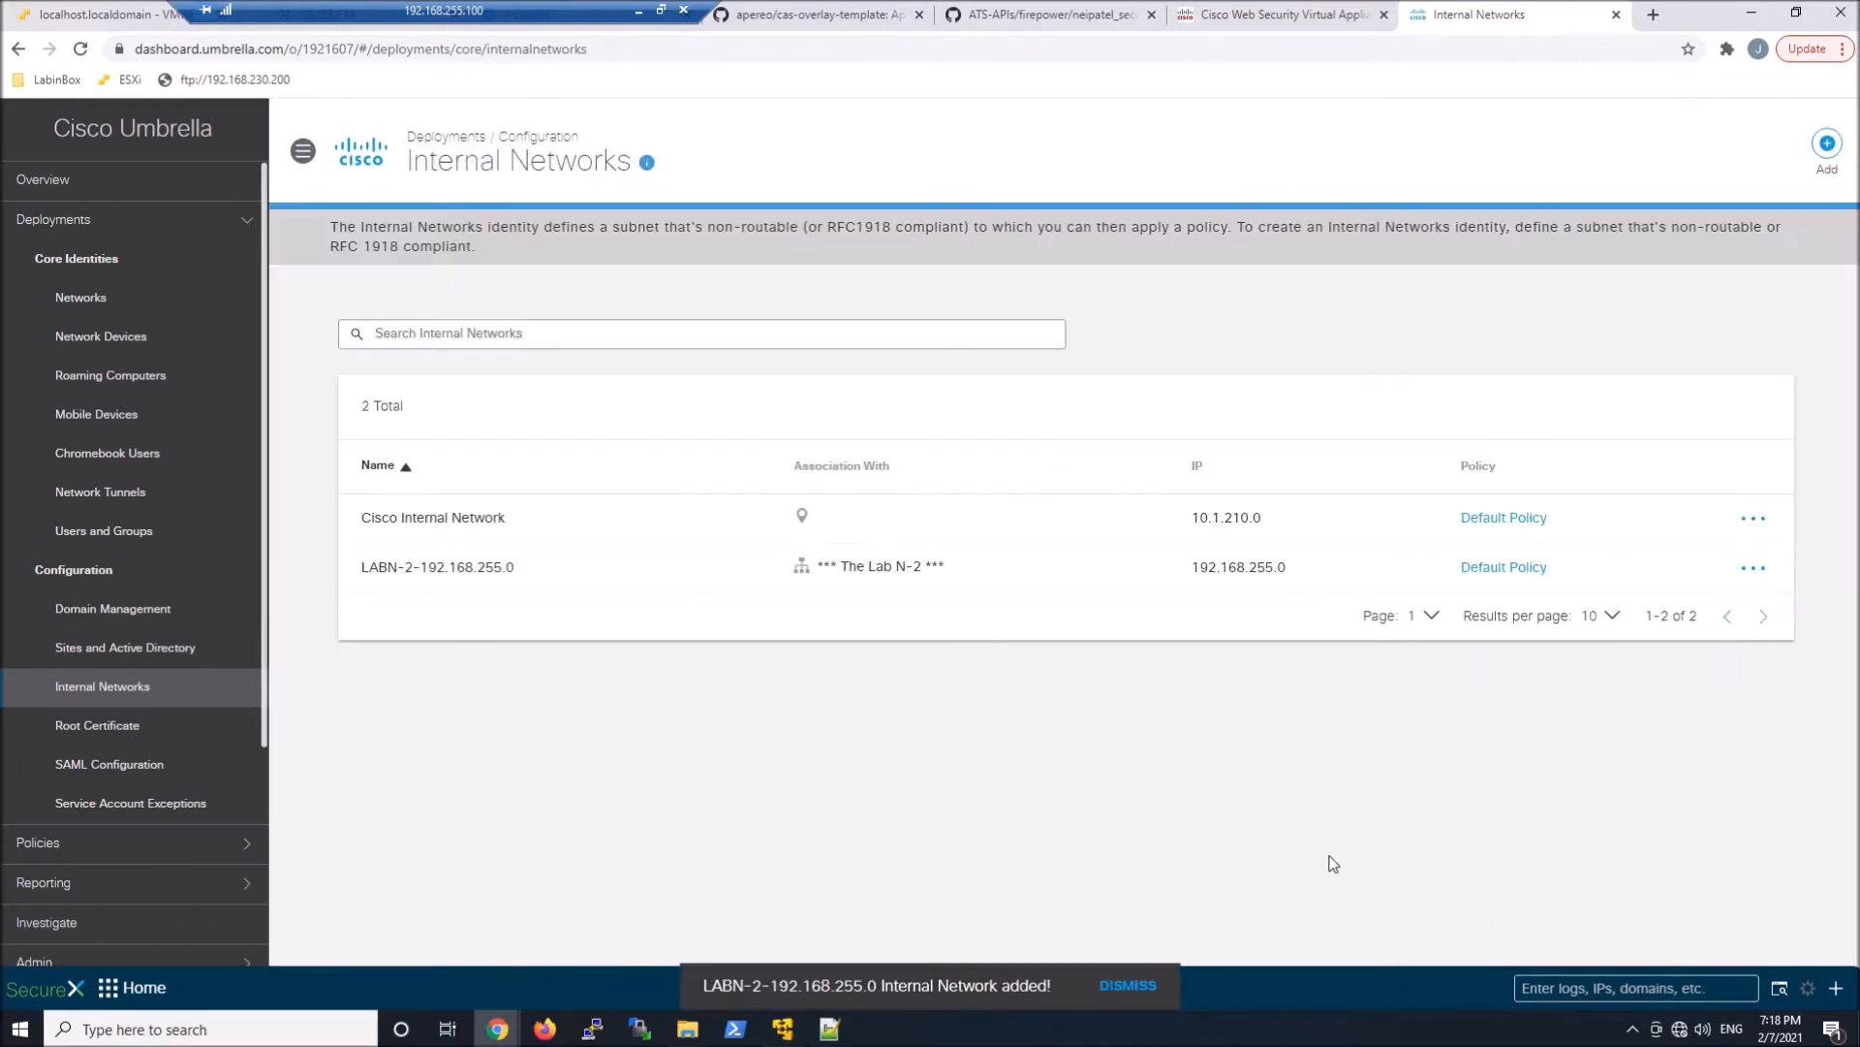
Open the web policies list and review the settings of Lab-N2-Policy
click(215, 221)
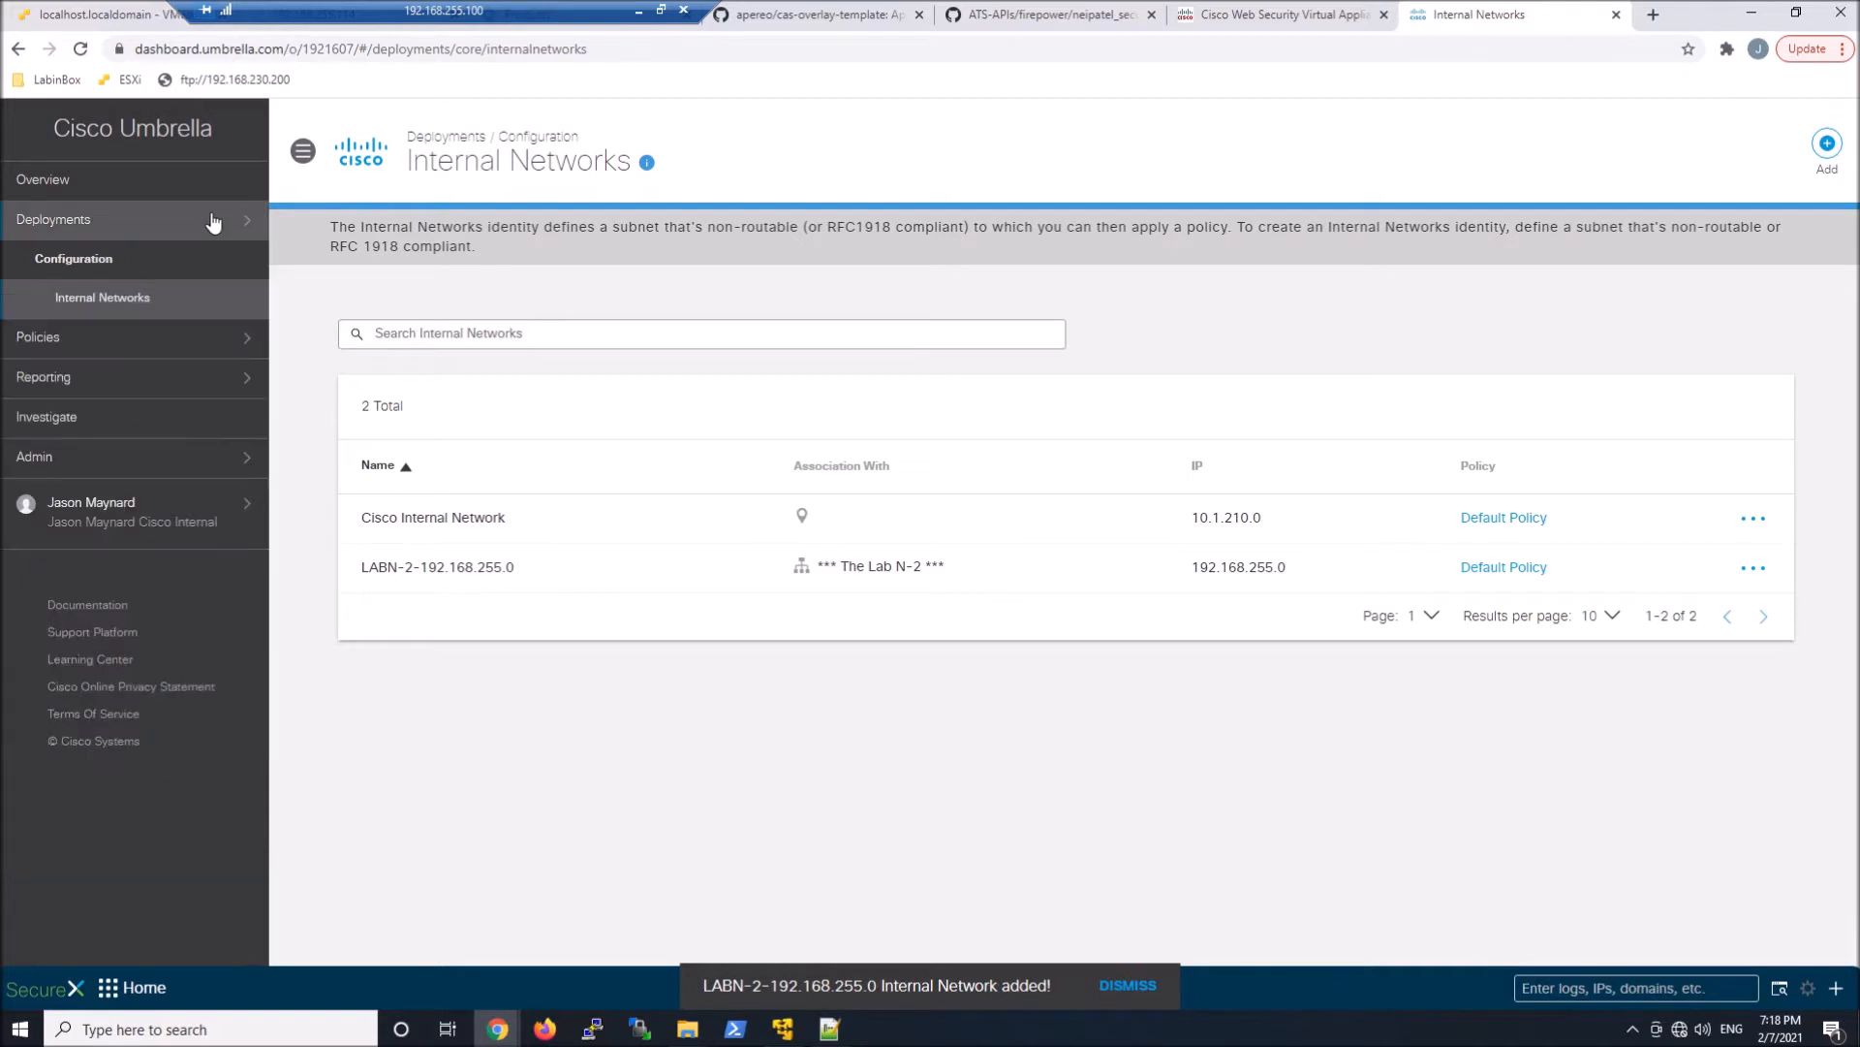
click(169, 338)
click(75, 502)
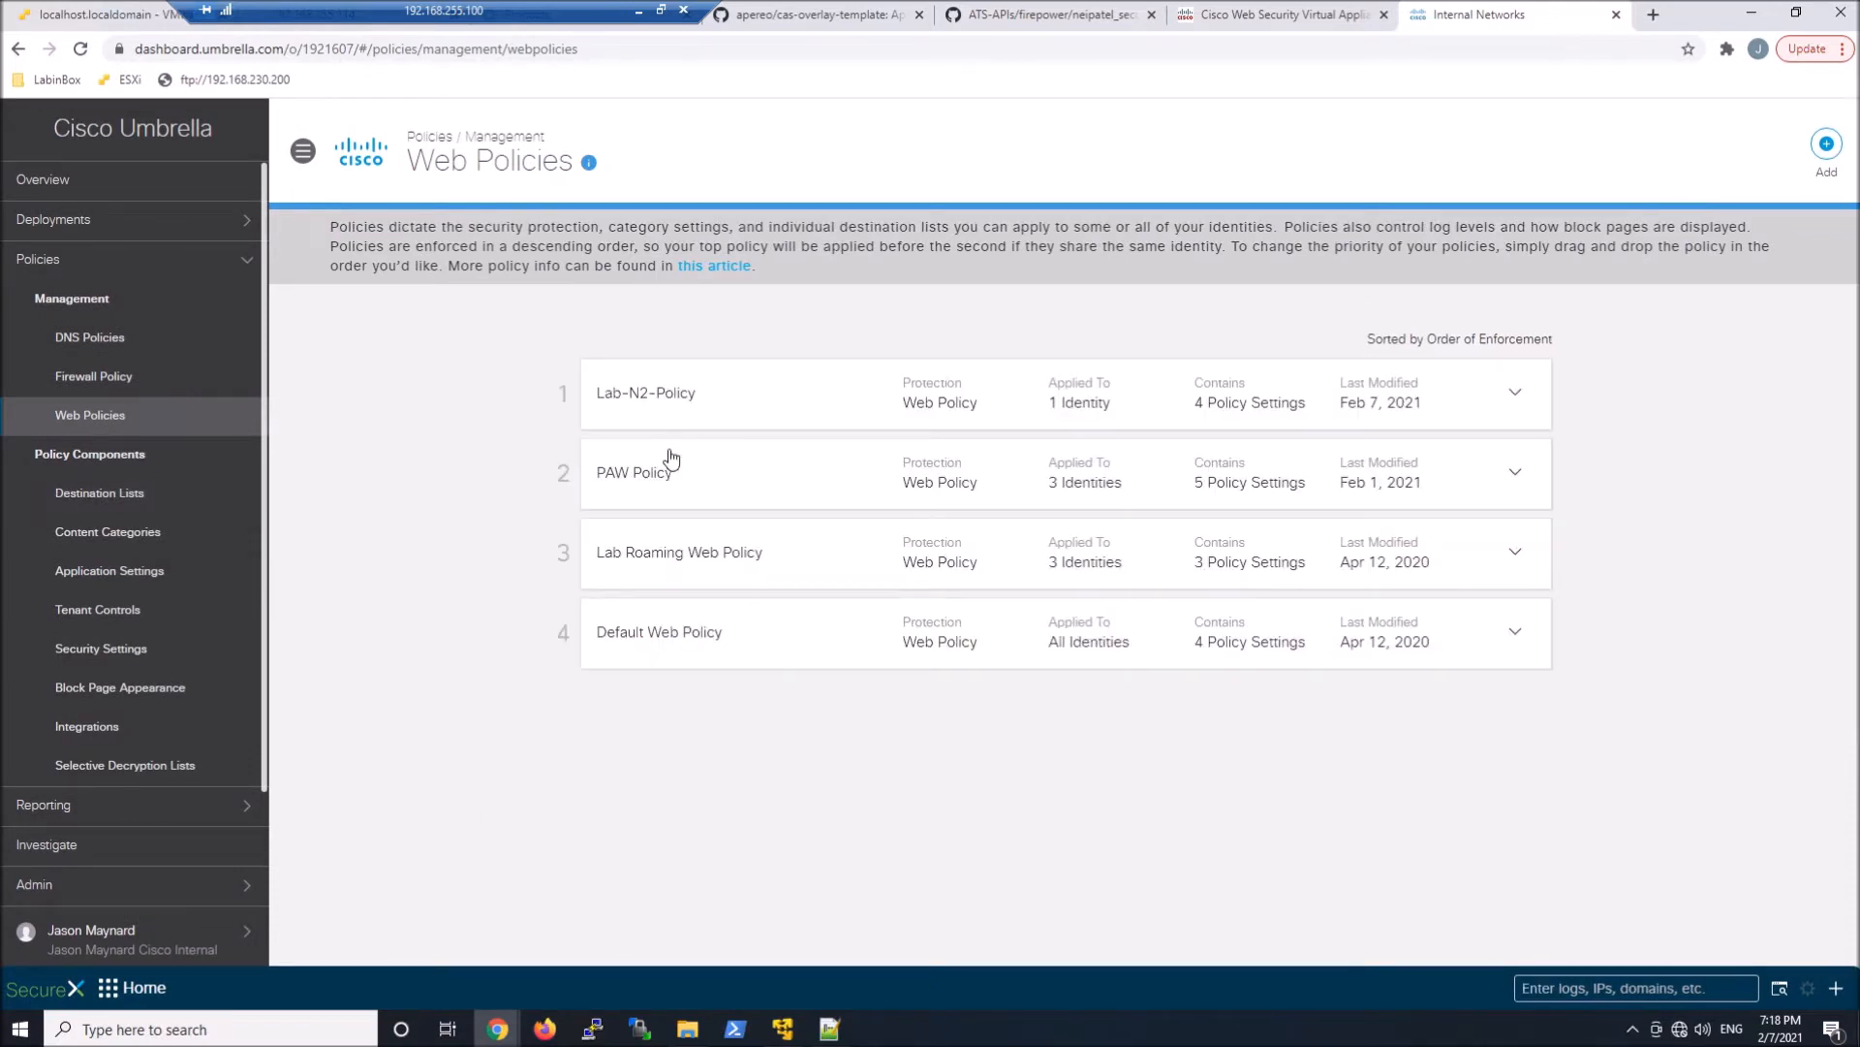
click(866, 396)
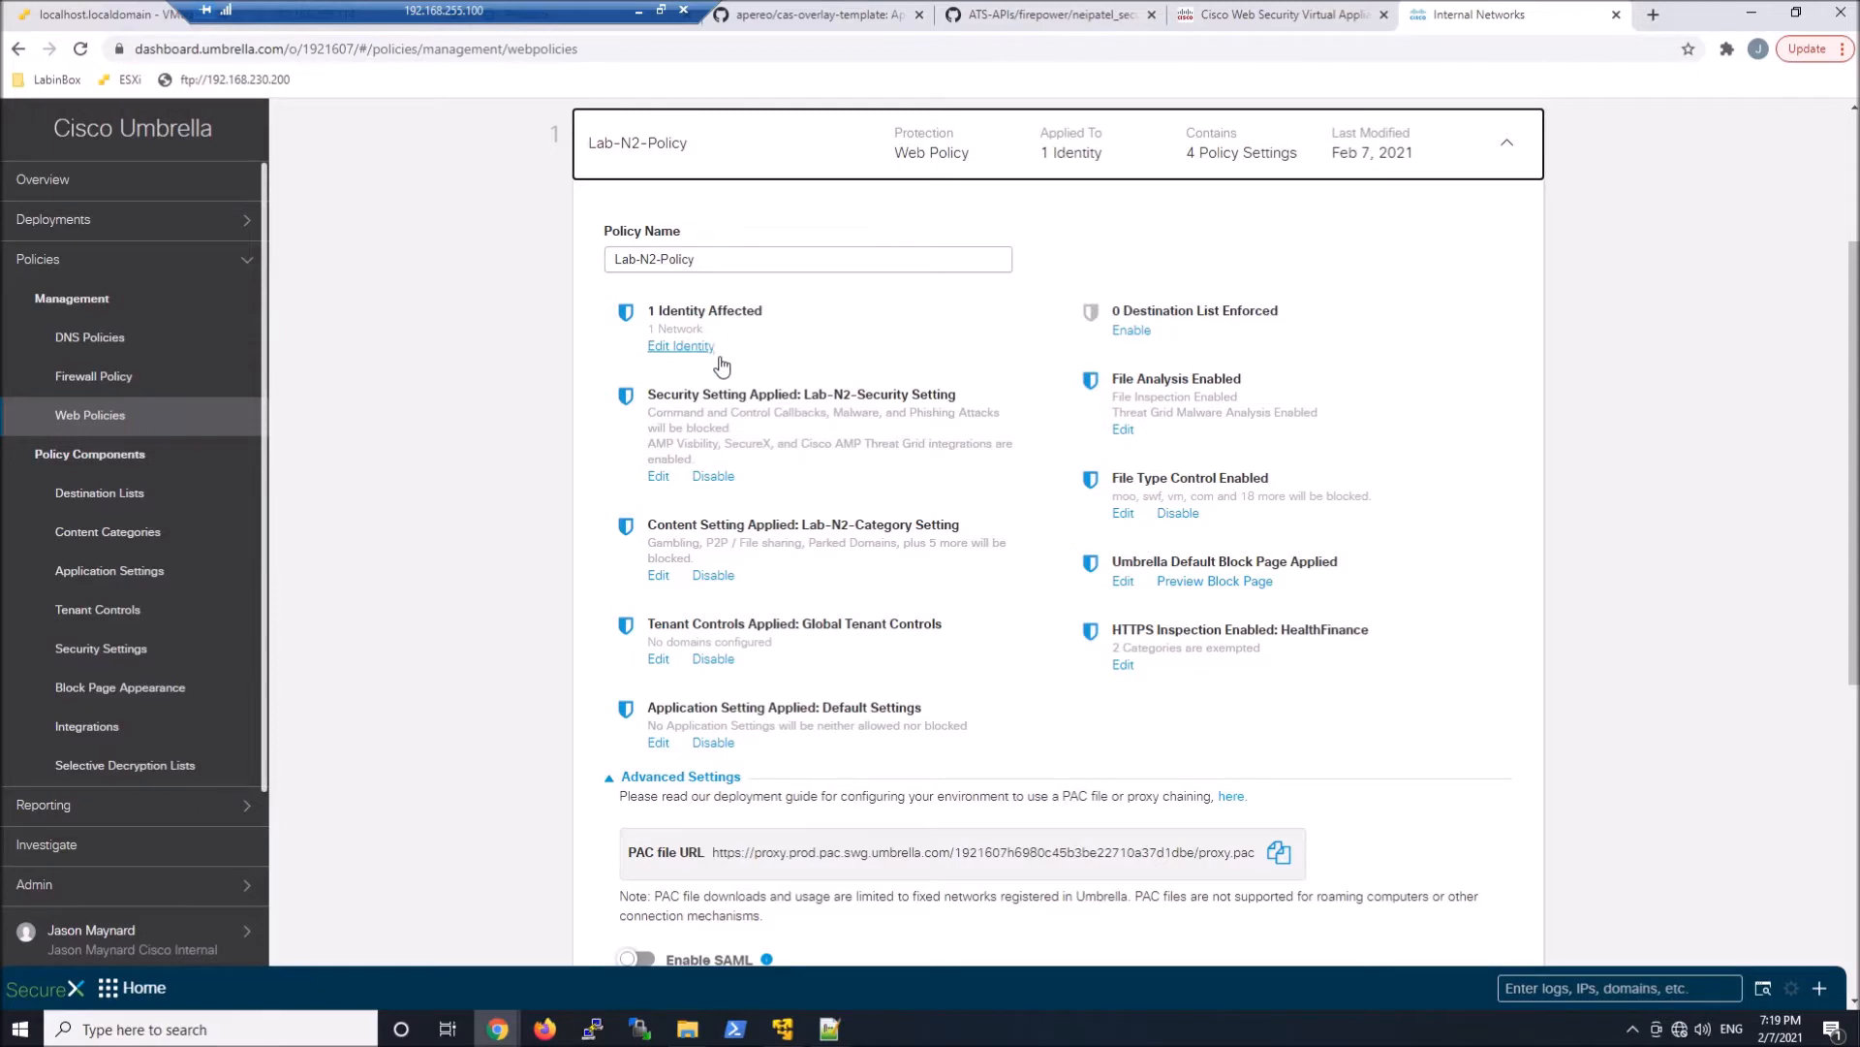
click(1509, 146)
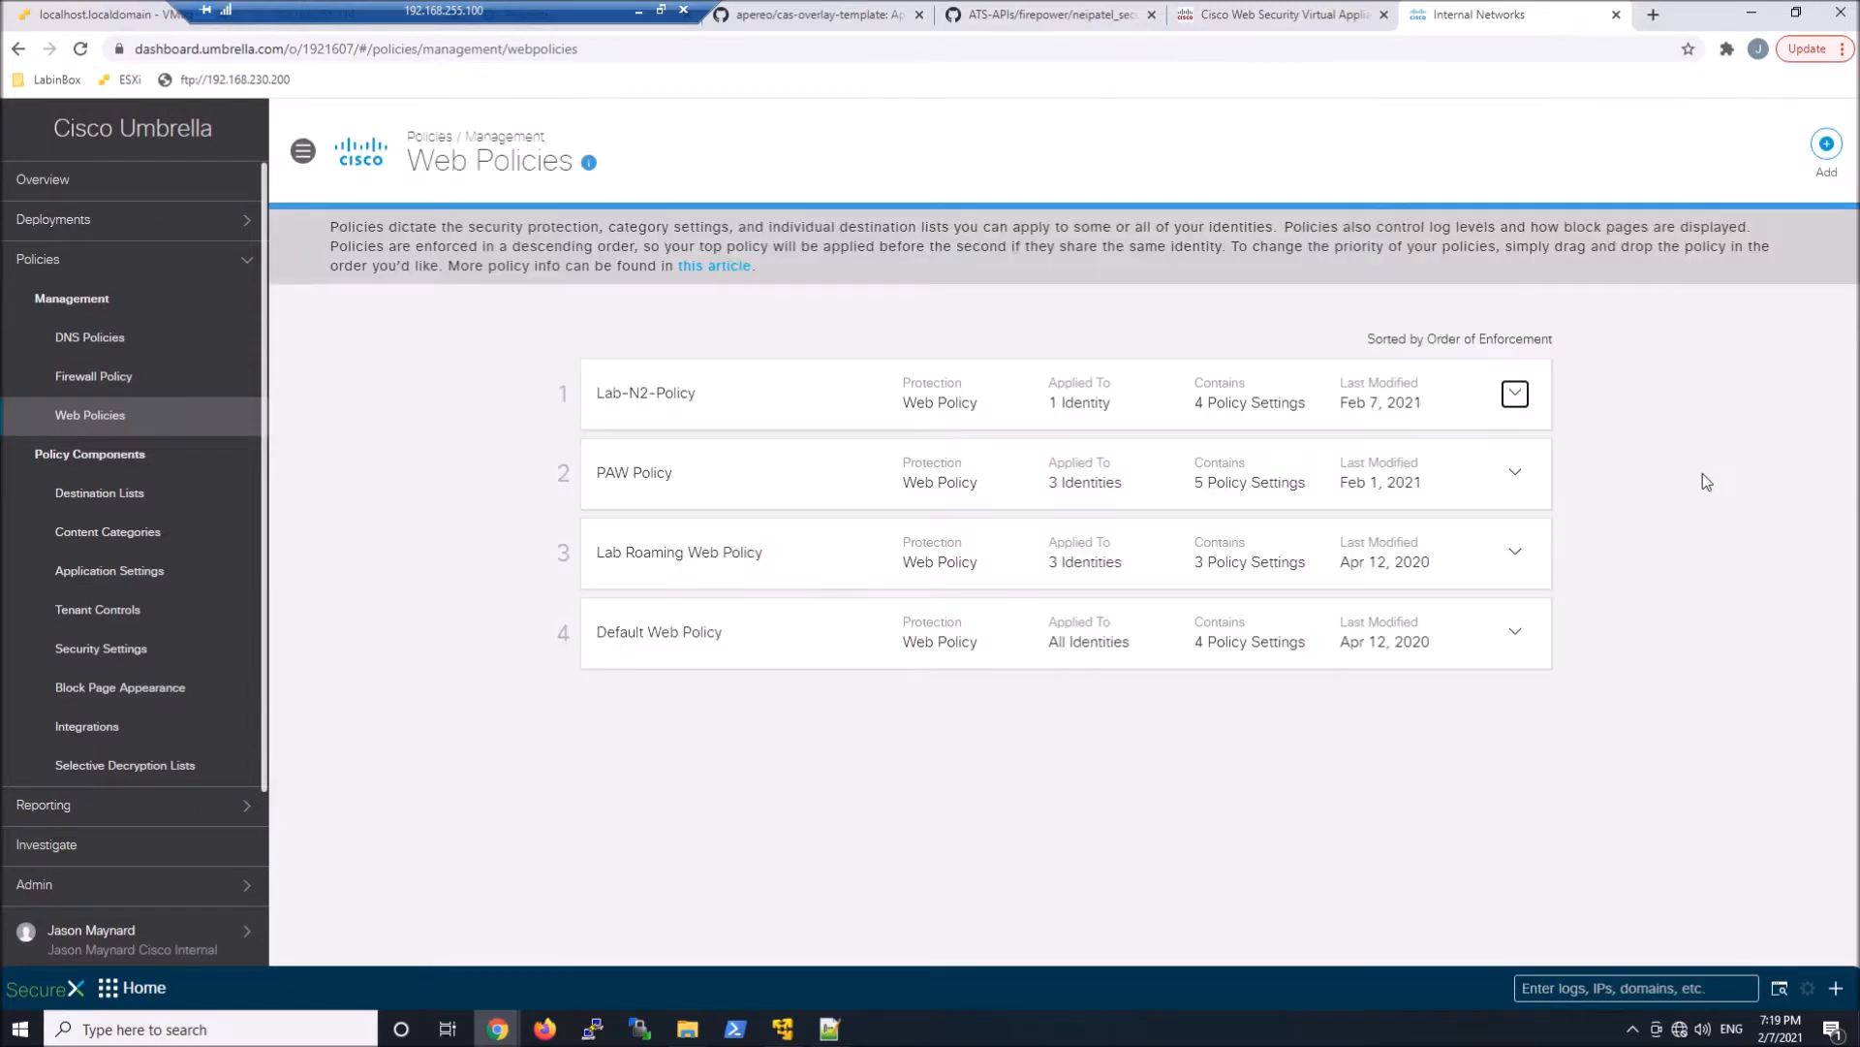
Start a new web policy, keeping the preselected access control and threat blocking protections, and continue to identity selection
click(1826, 147)
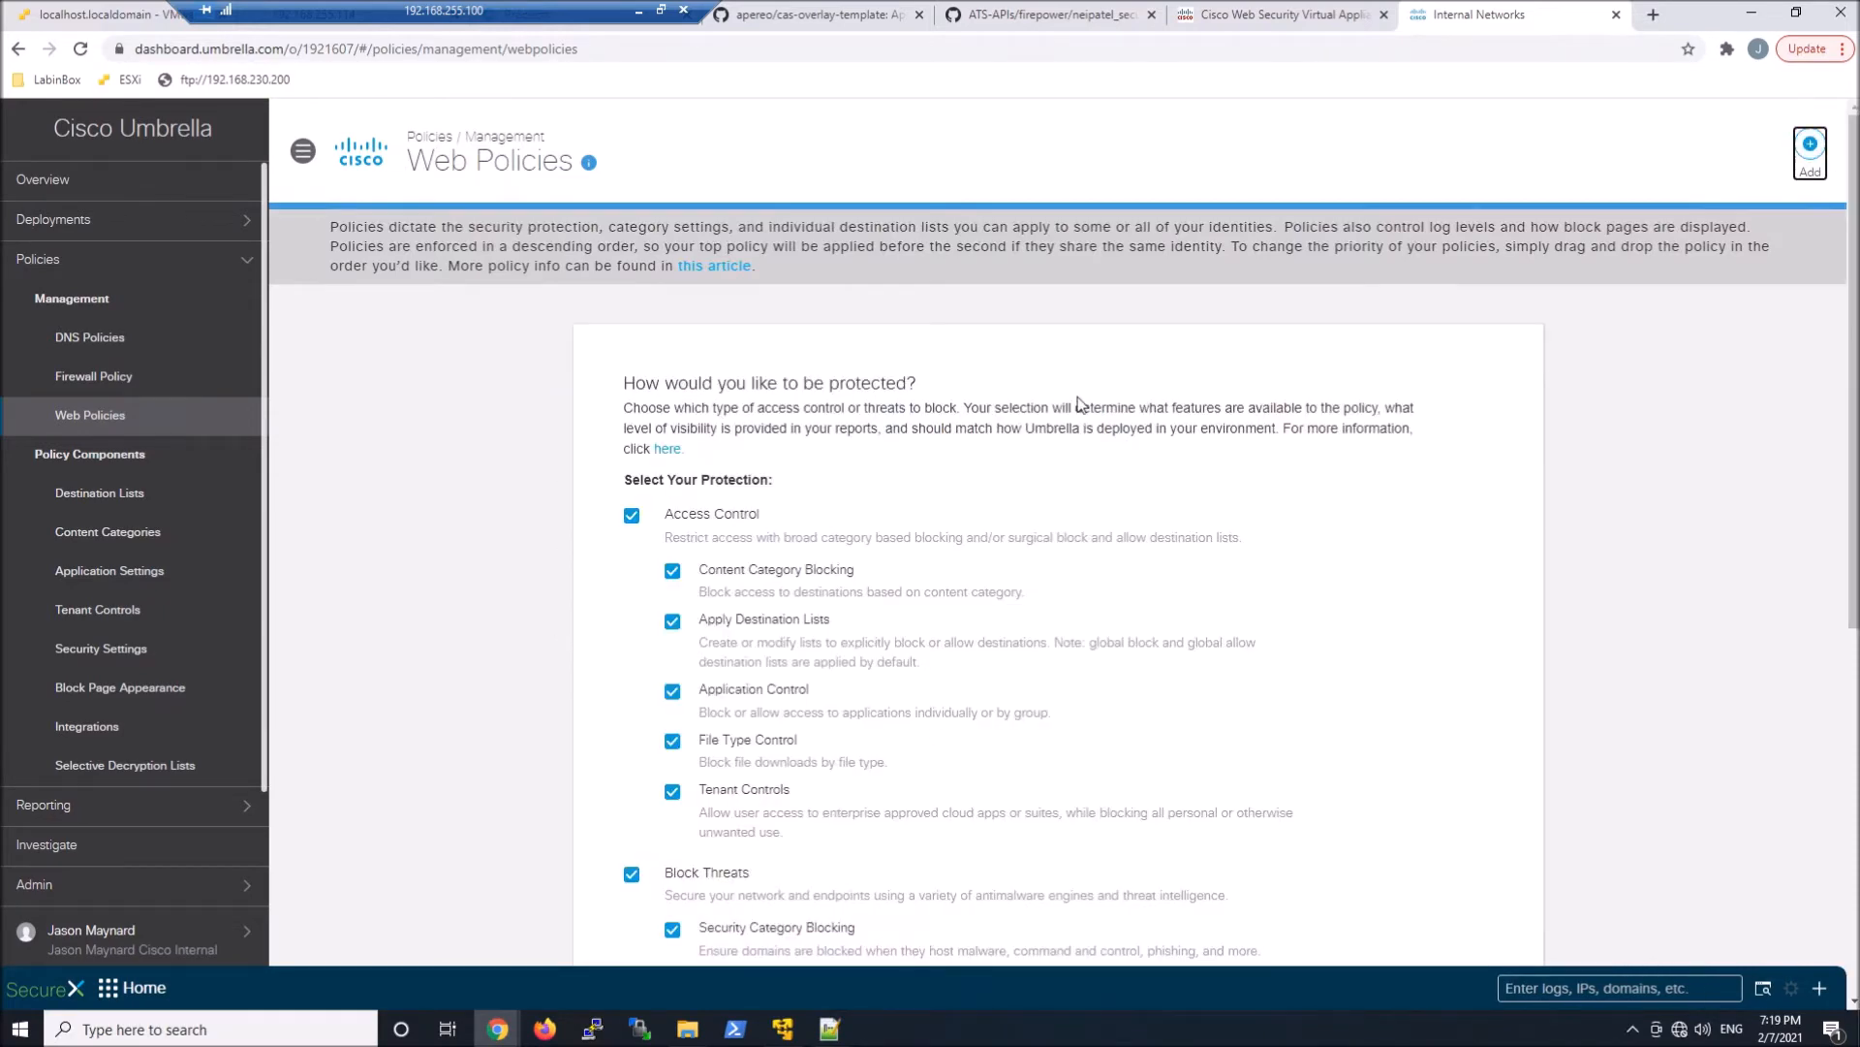
scroll(1079, 402, down, 5)
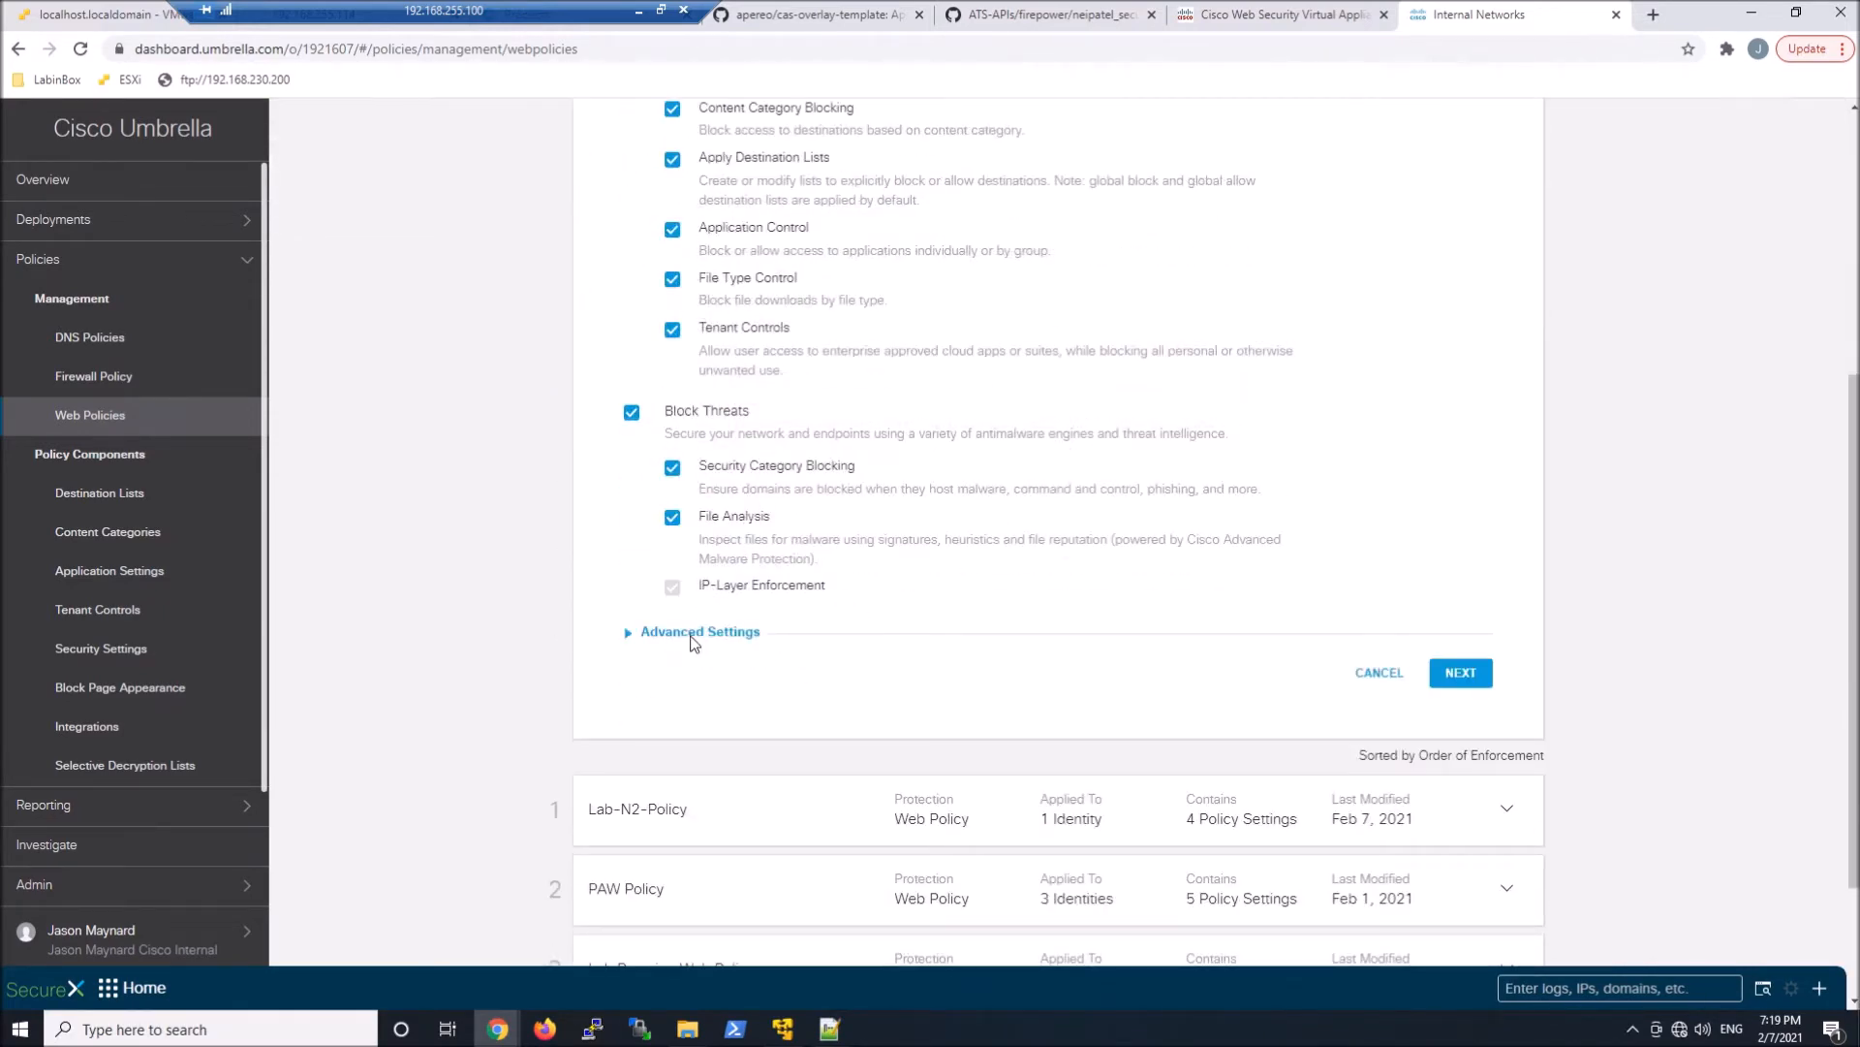
click(632, 636)
scroll(777, 632, down, 3)
click(1463, 772)
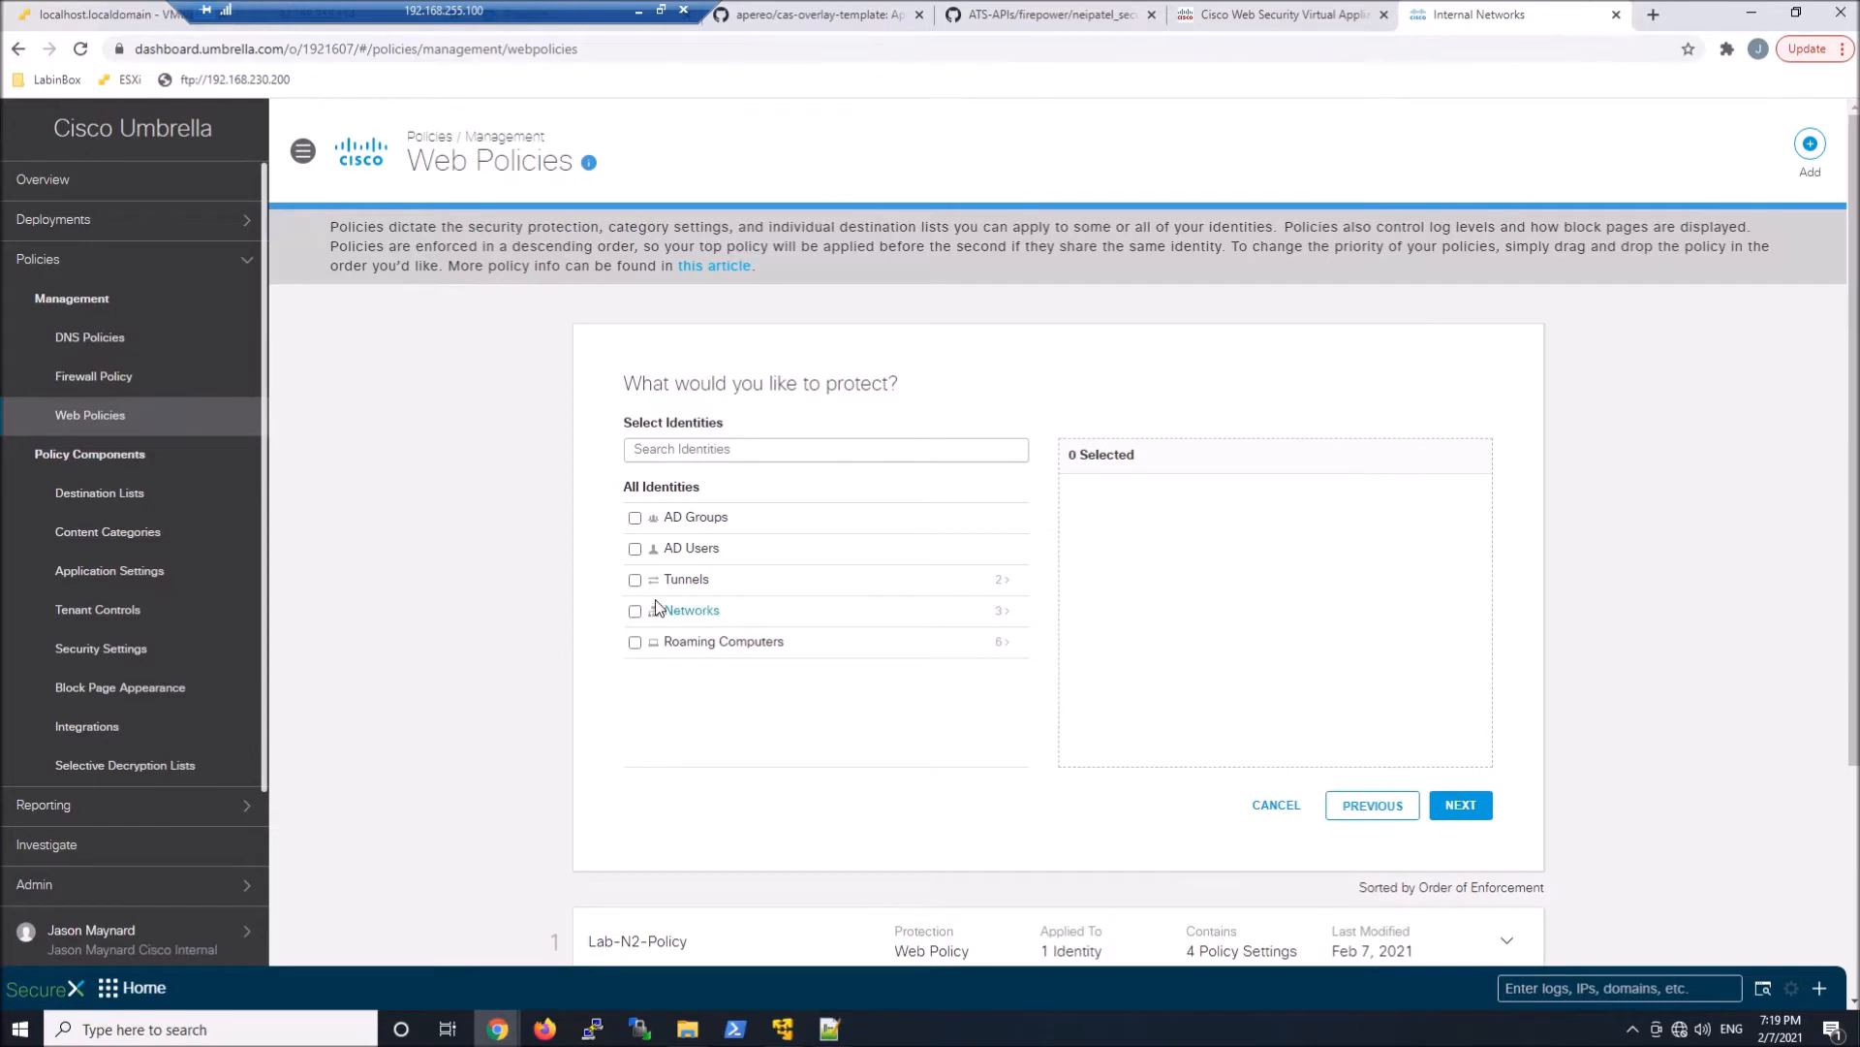
Select the internal network LABN-2-192.168.255.0 under *** The Lab N-2 *** as the policy's protected identity
click(677, 613)
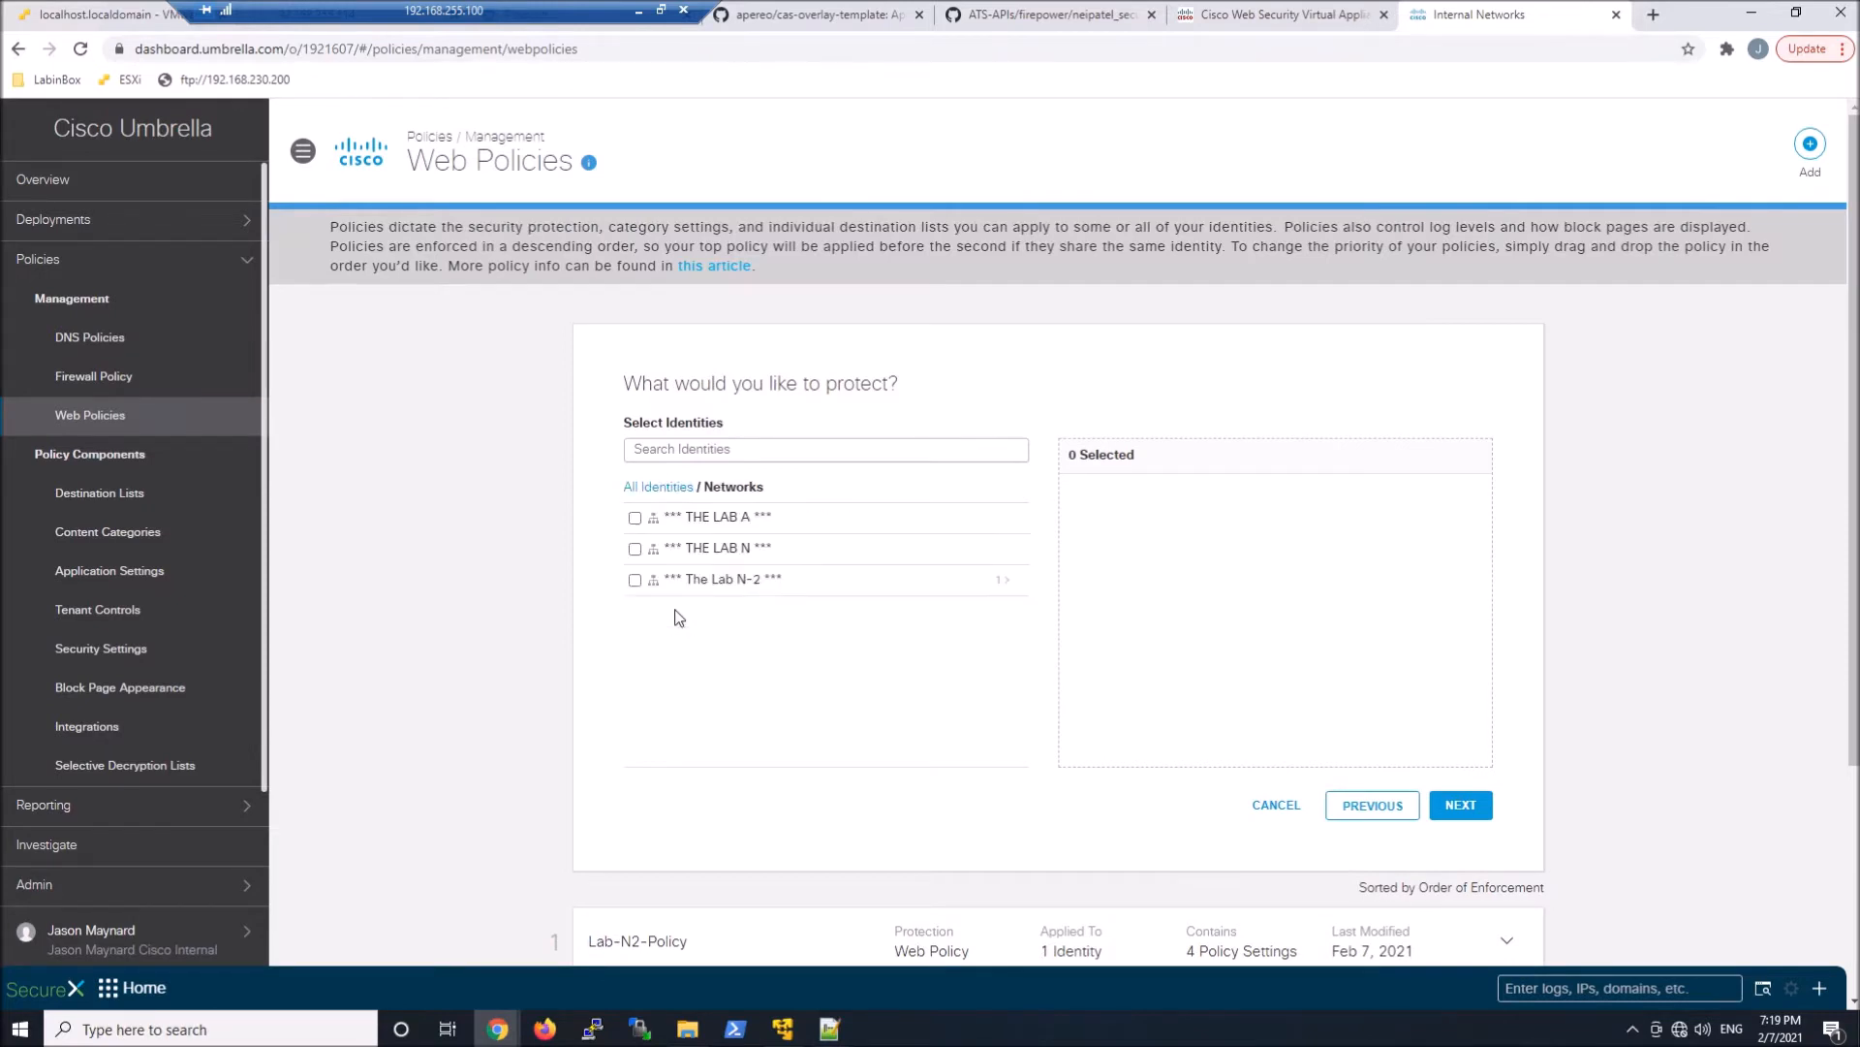
click(728, 585)
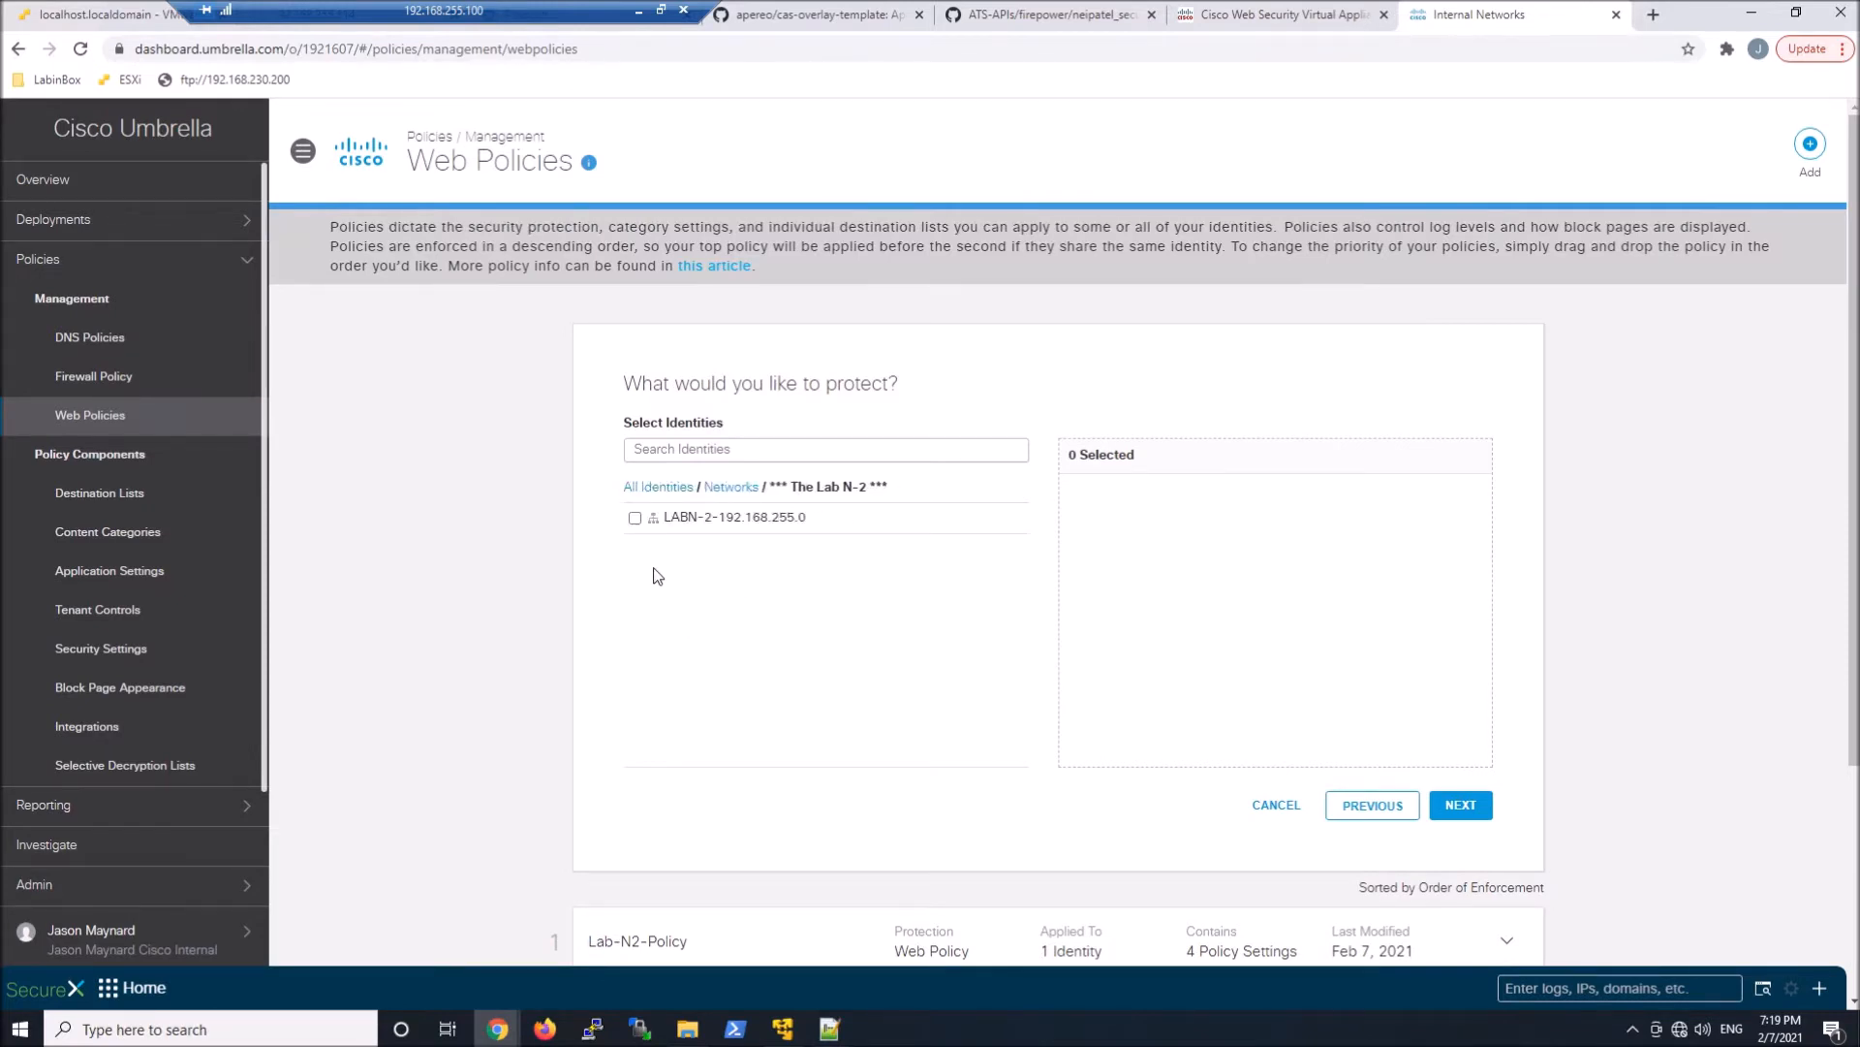
click(635, 517)
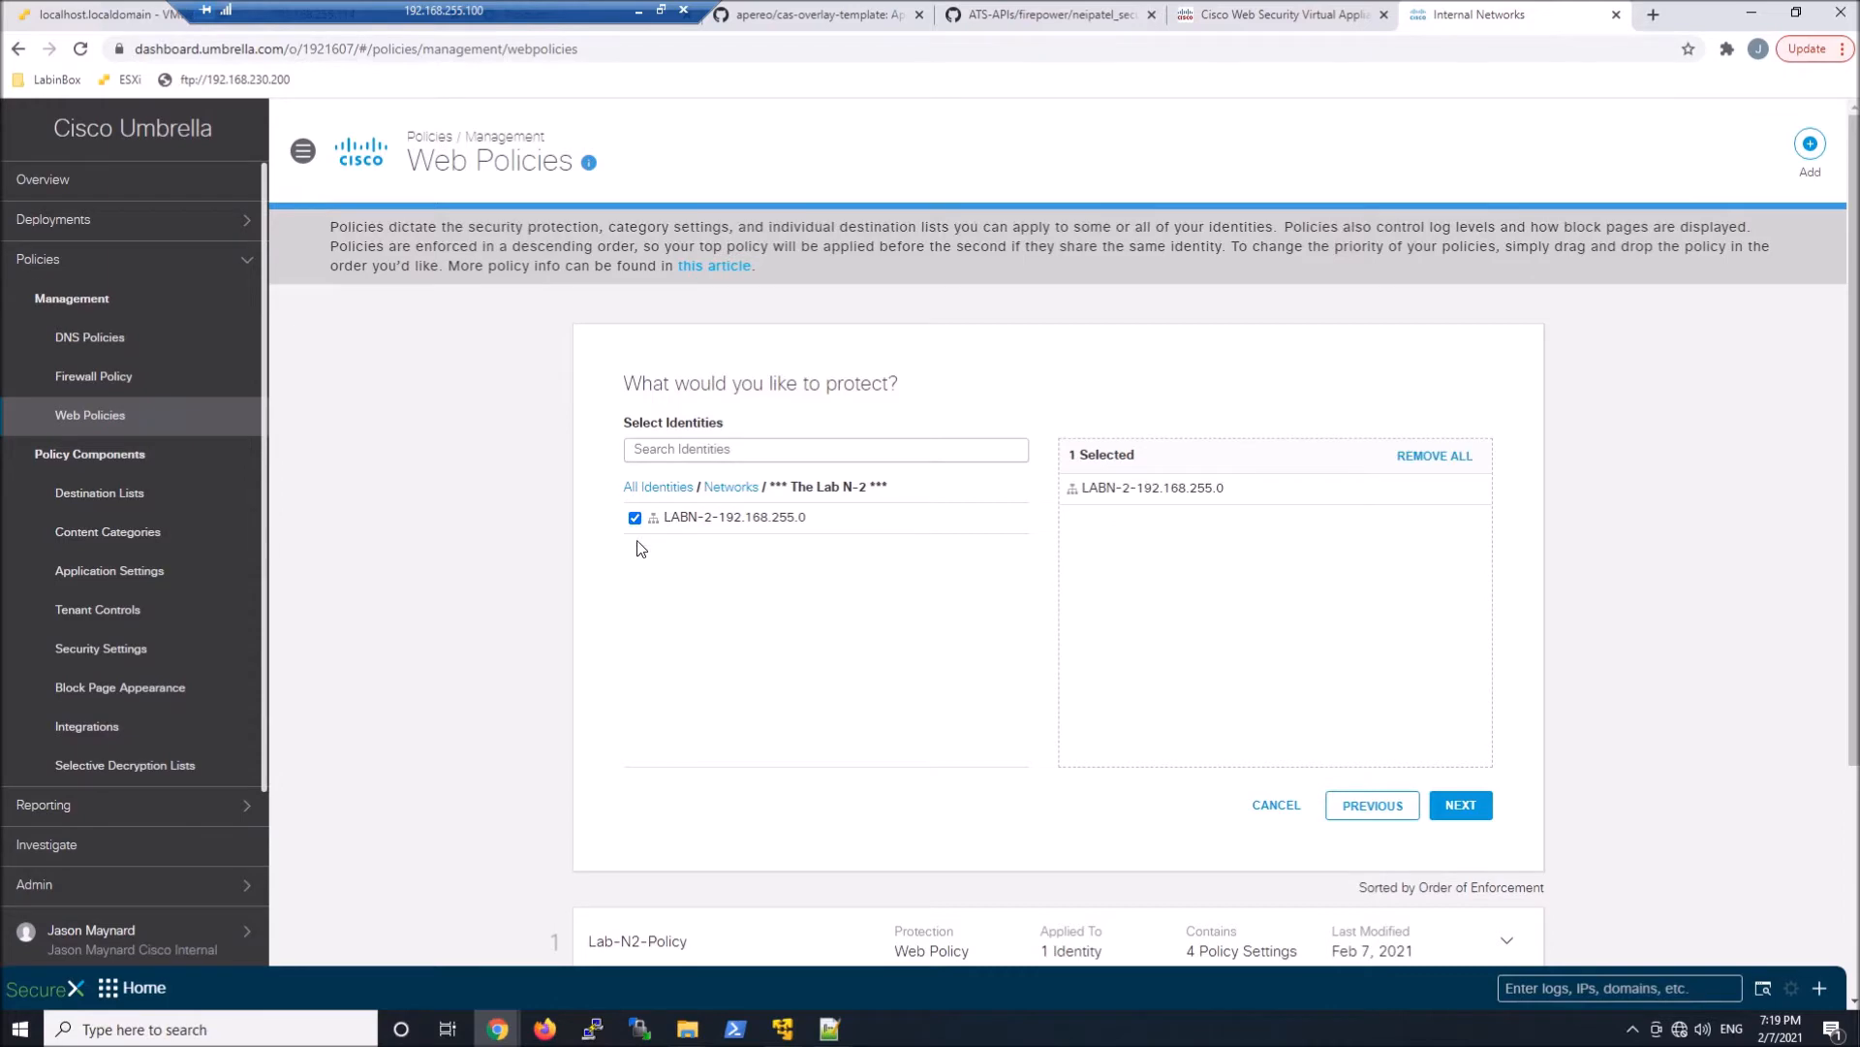
click(1462, 805)
Enable HTTPS inspection for the policy without any exemptions and continue to the security settings
click(718, 306)
scroll(718, 306, down, 2)
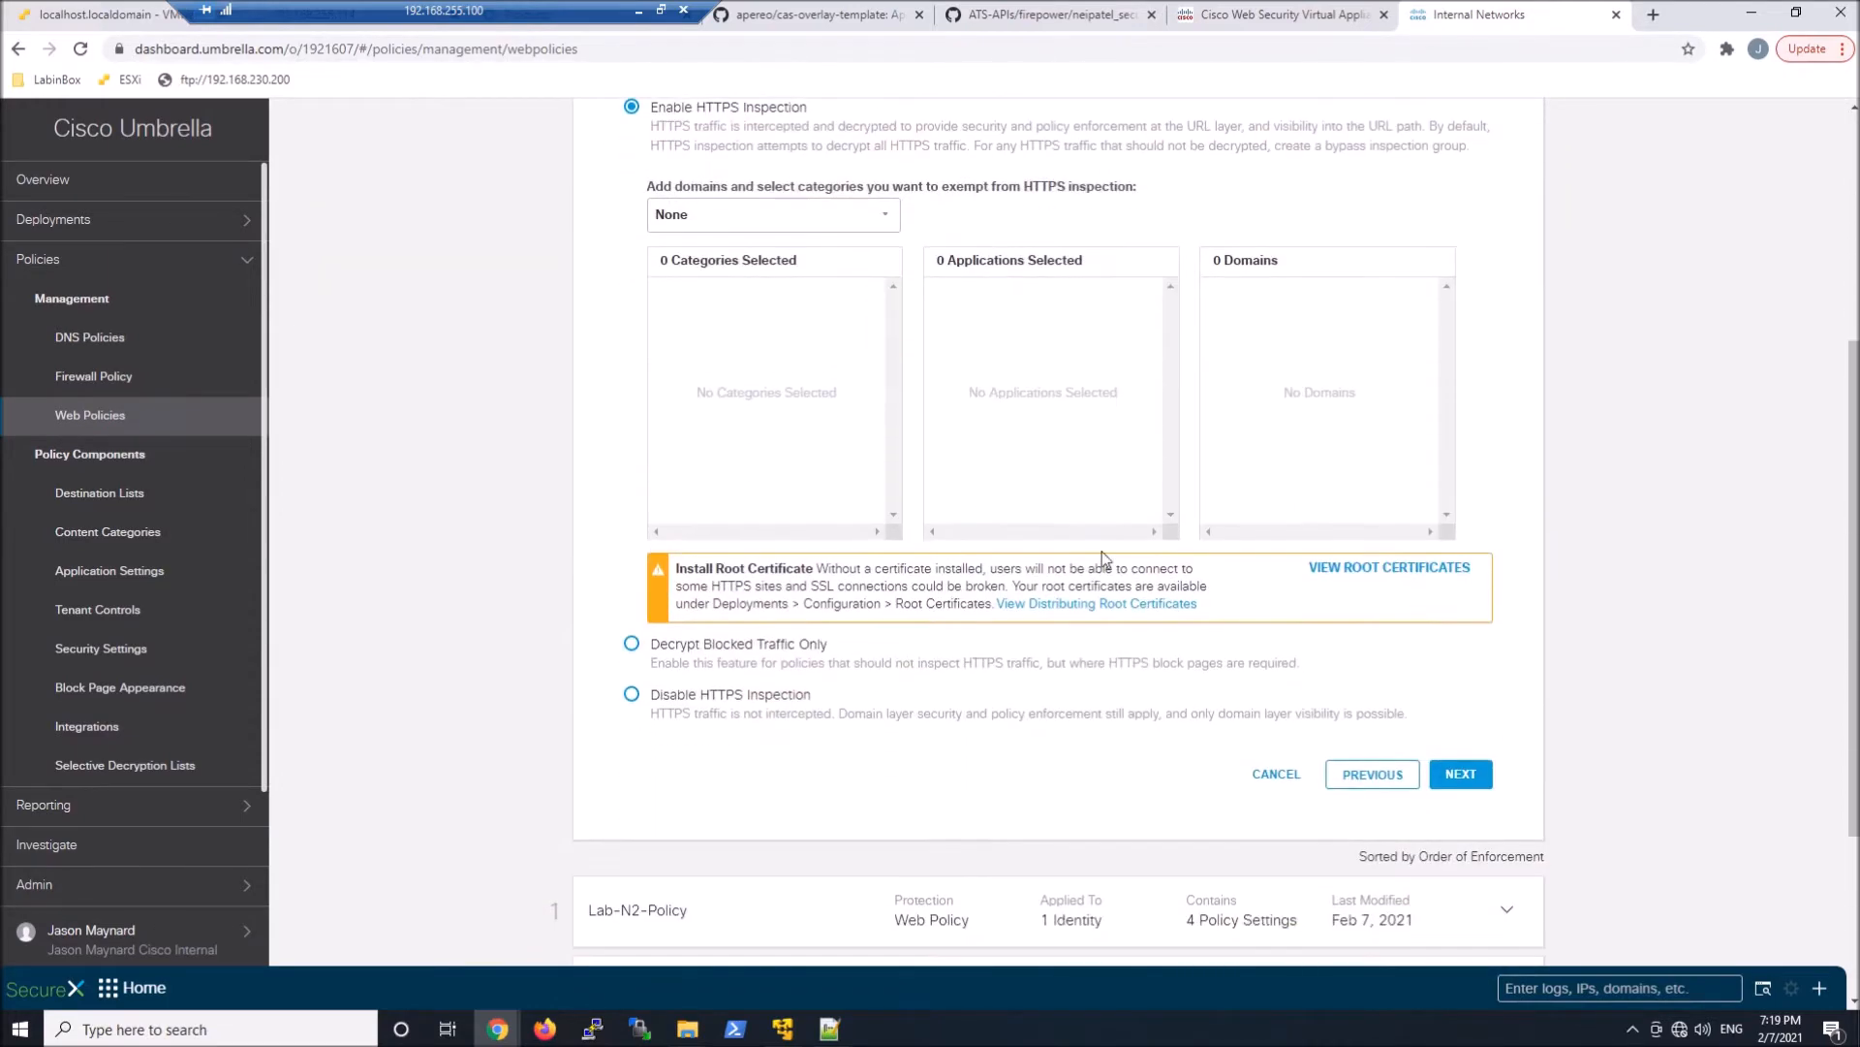
click(1465, 775)
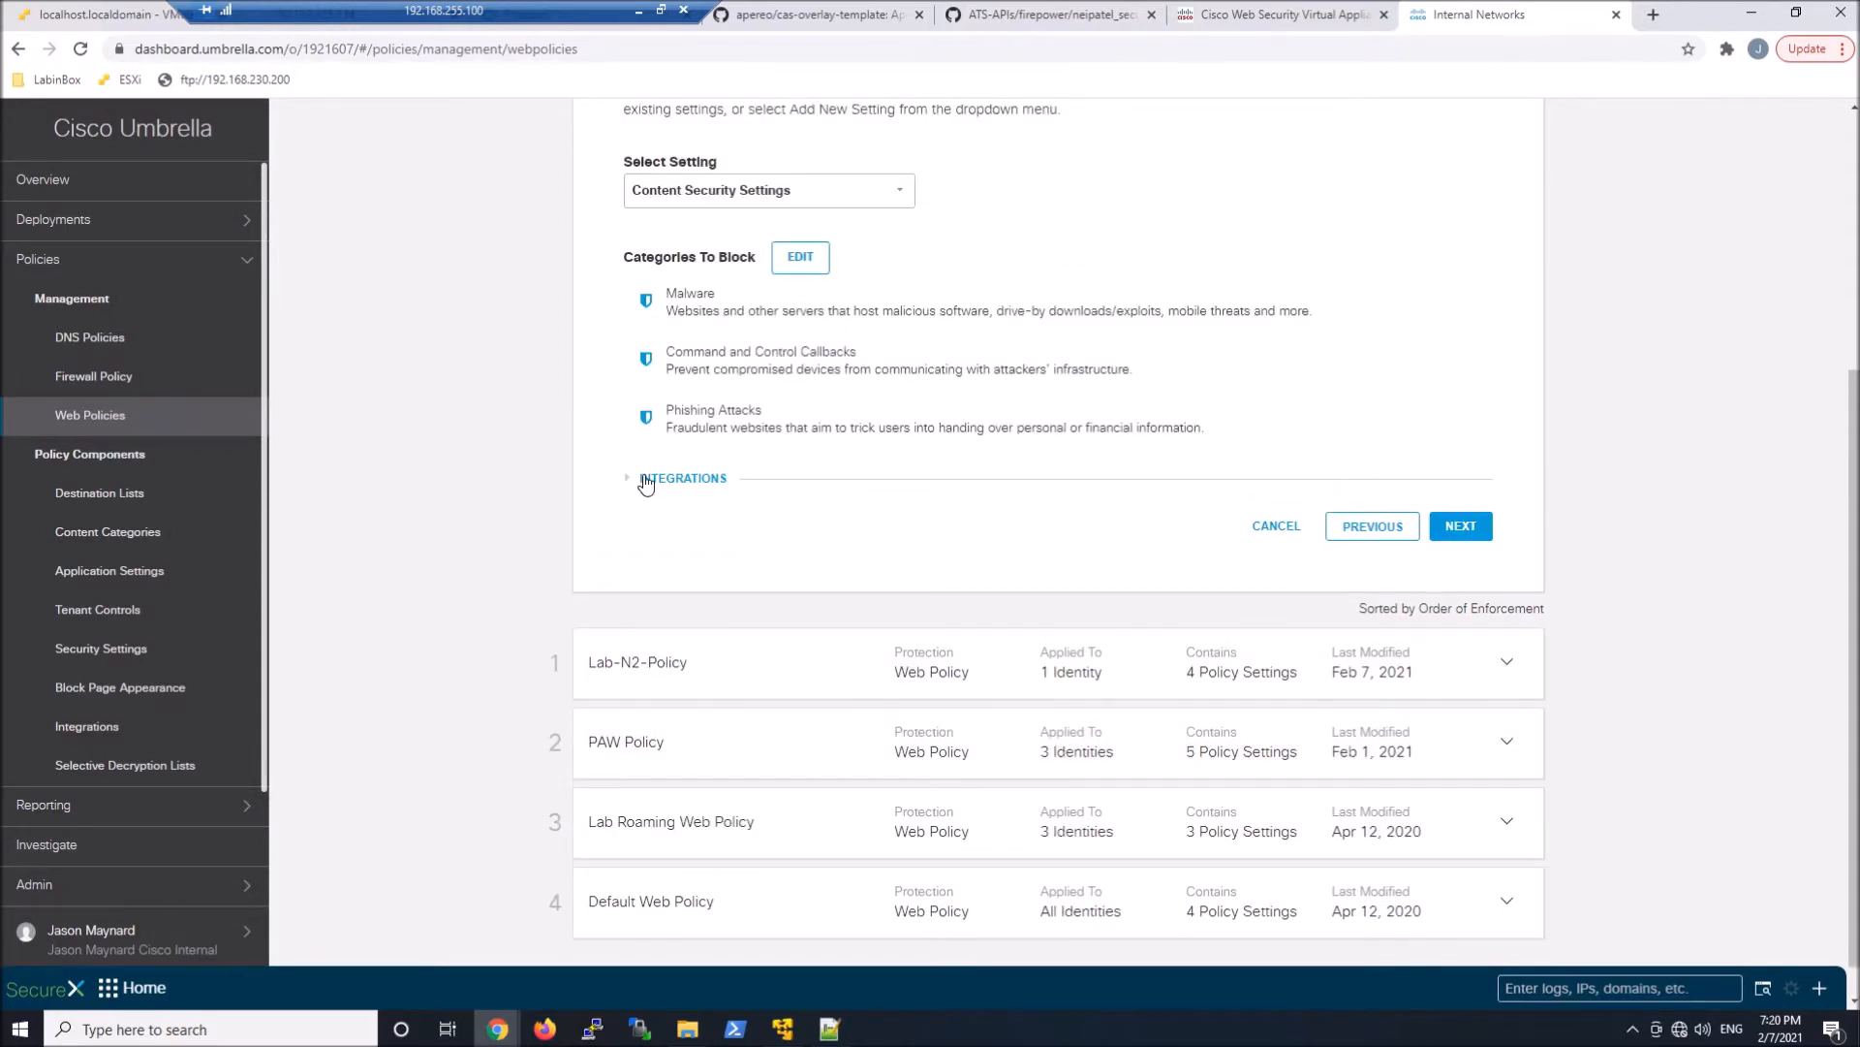
Expand the integrations and create a security setting from scratch named Lab-N-192-Net-Security Setting
click(646, 481)
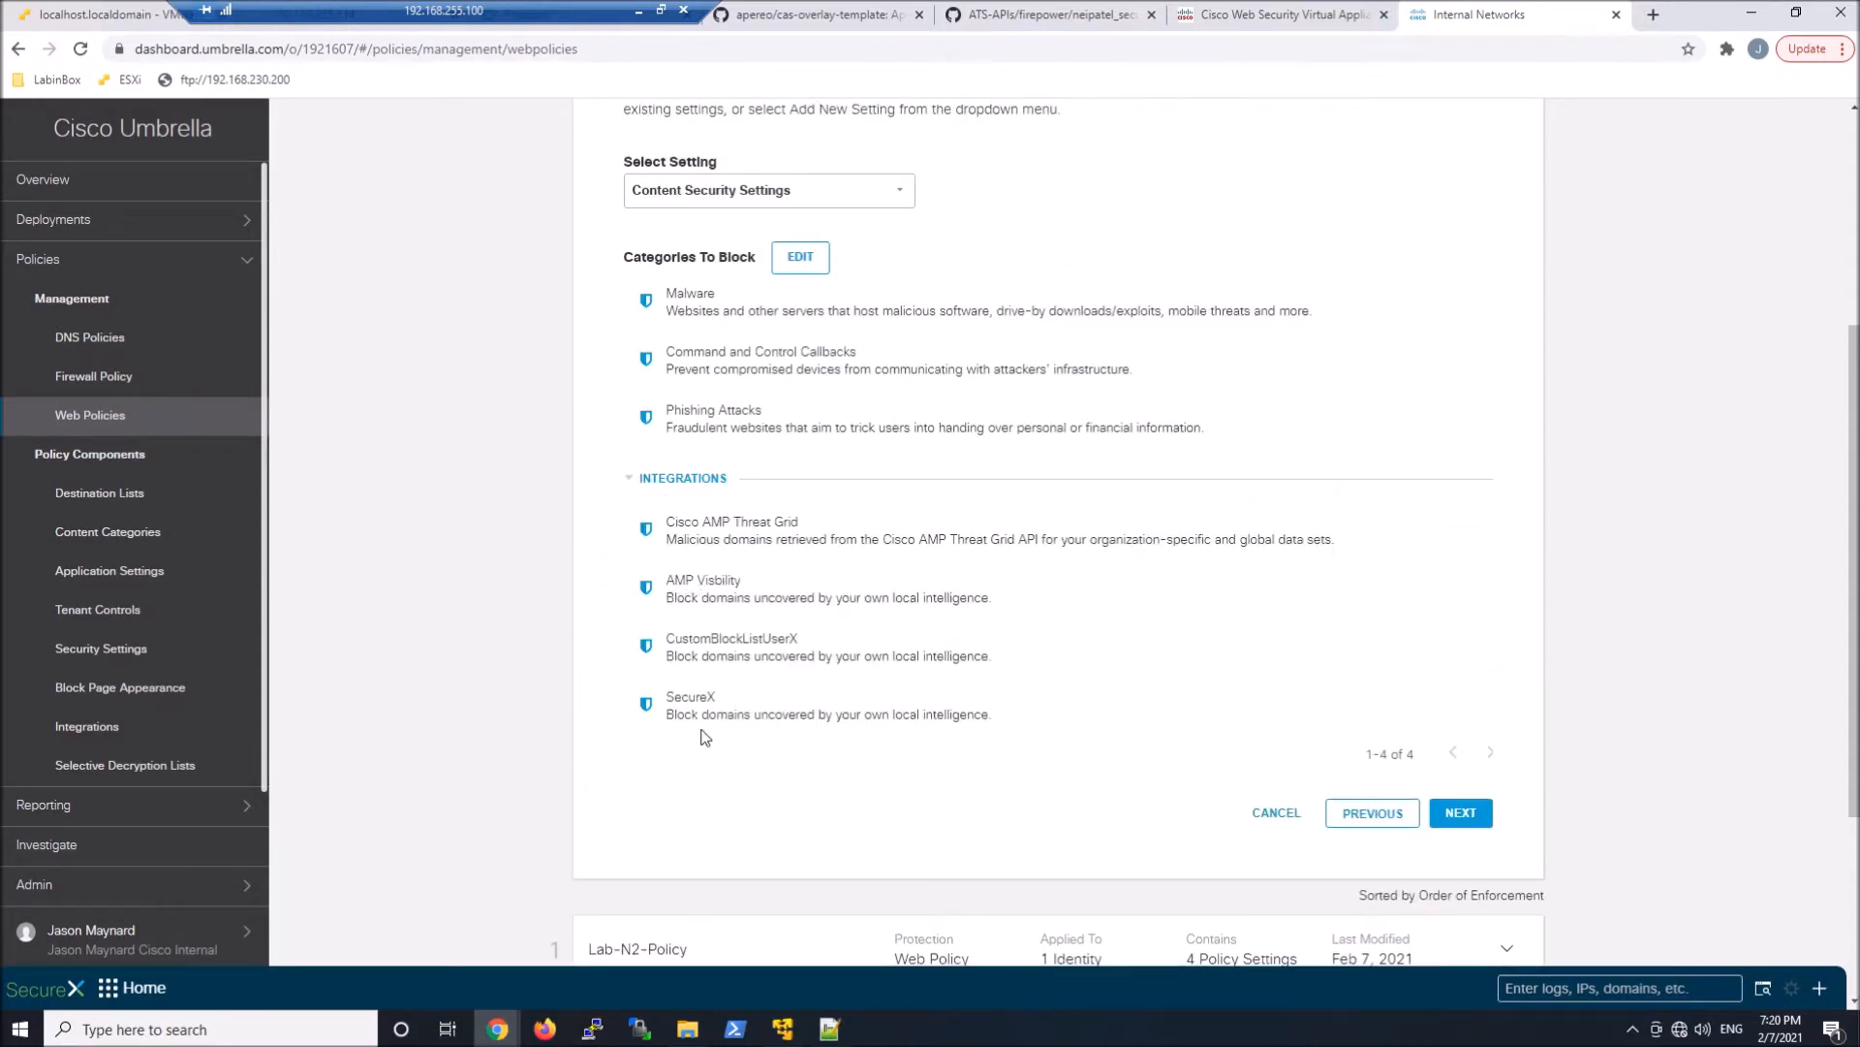
click(887, 194)
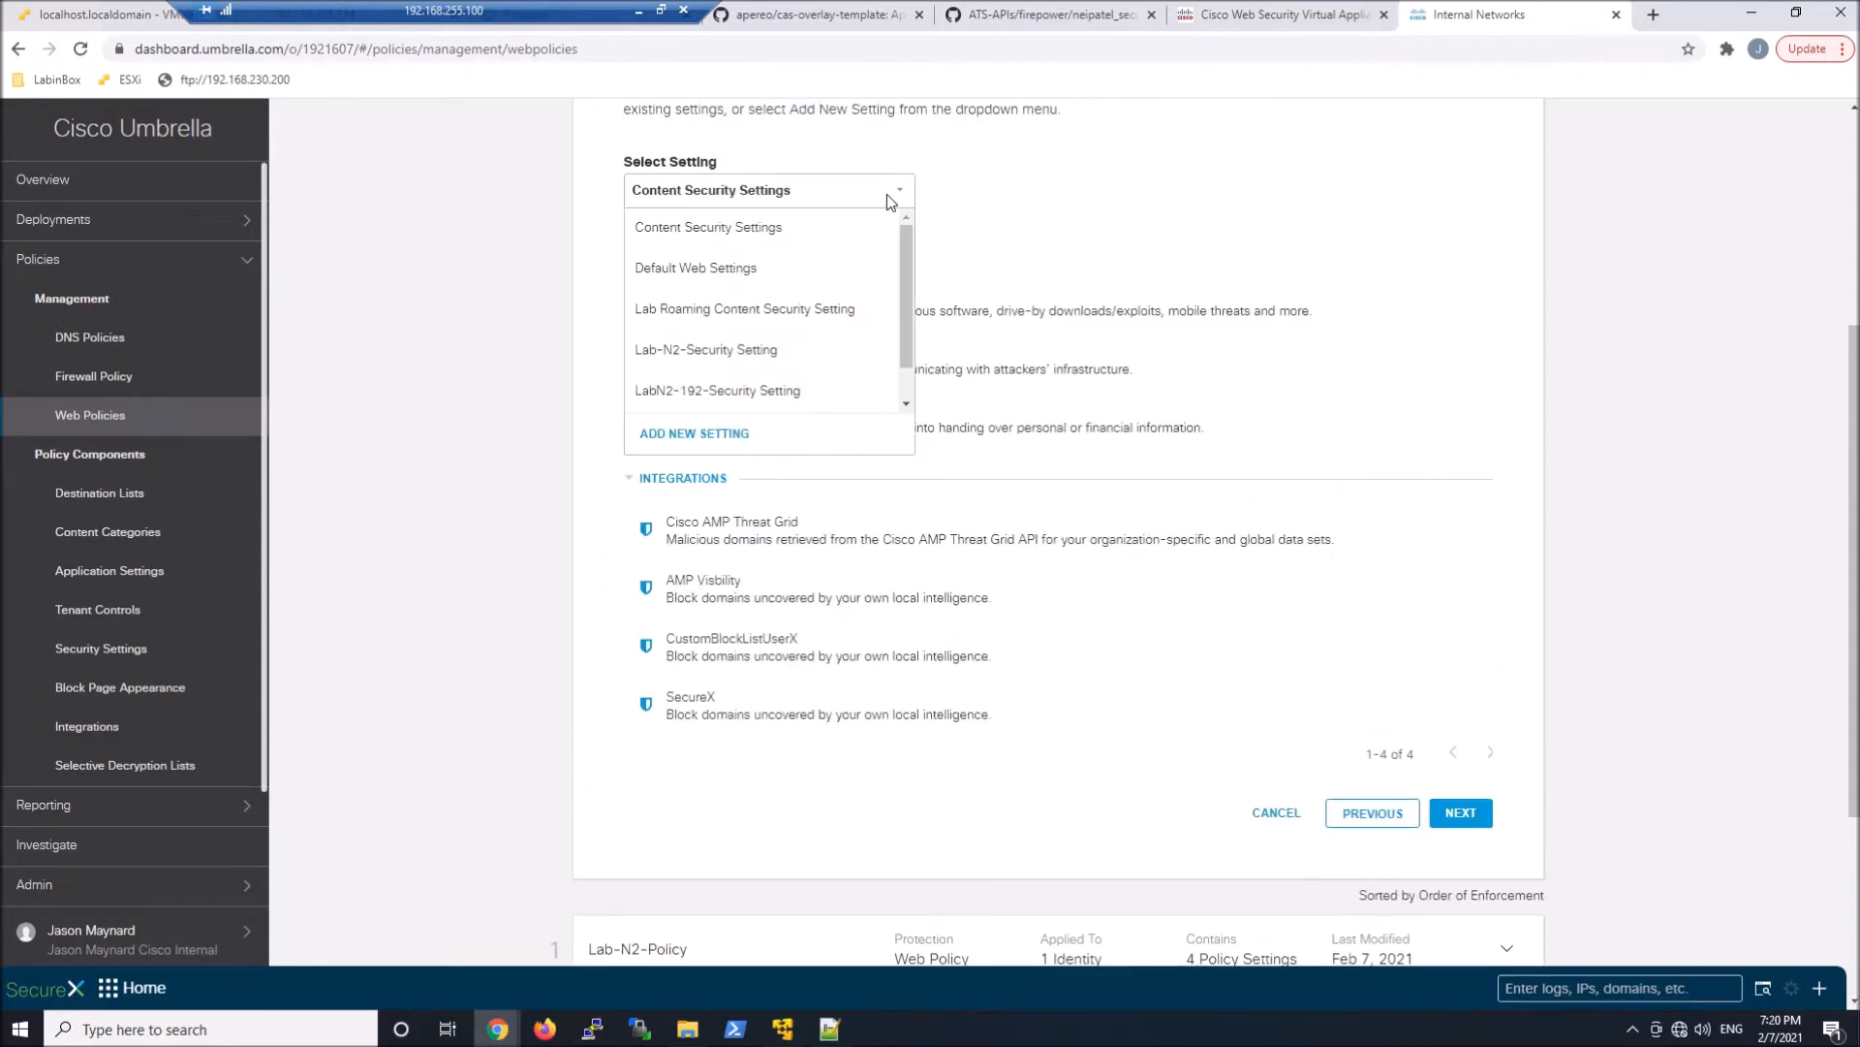
click(728, 433)
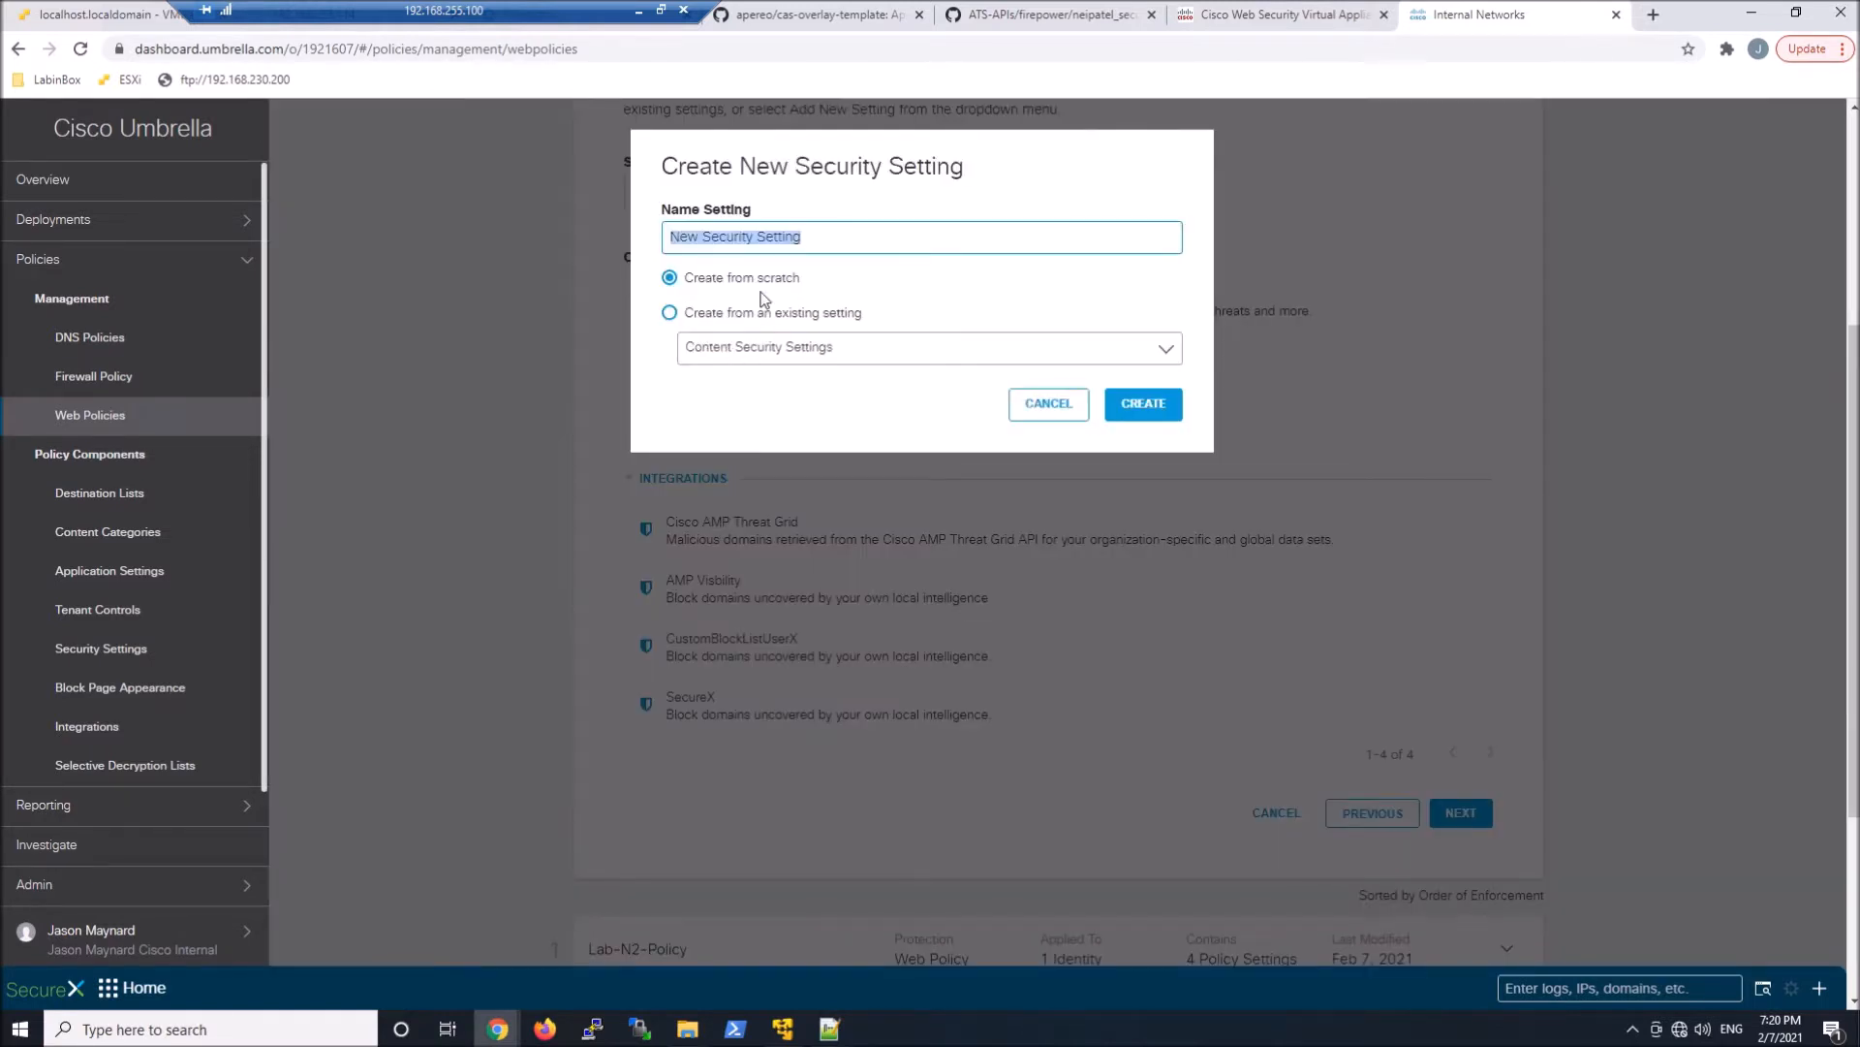
double_click(663, 239)
text(Lab-N-)
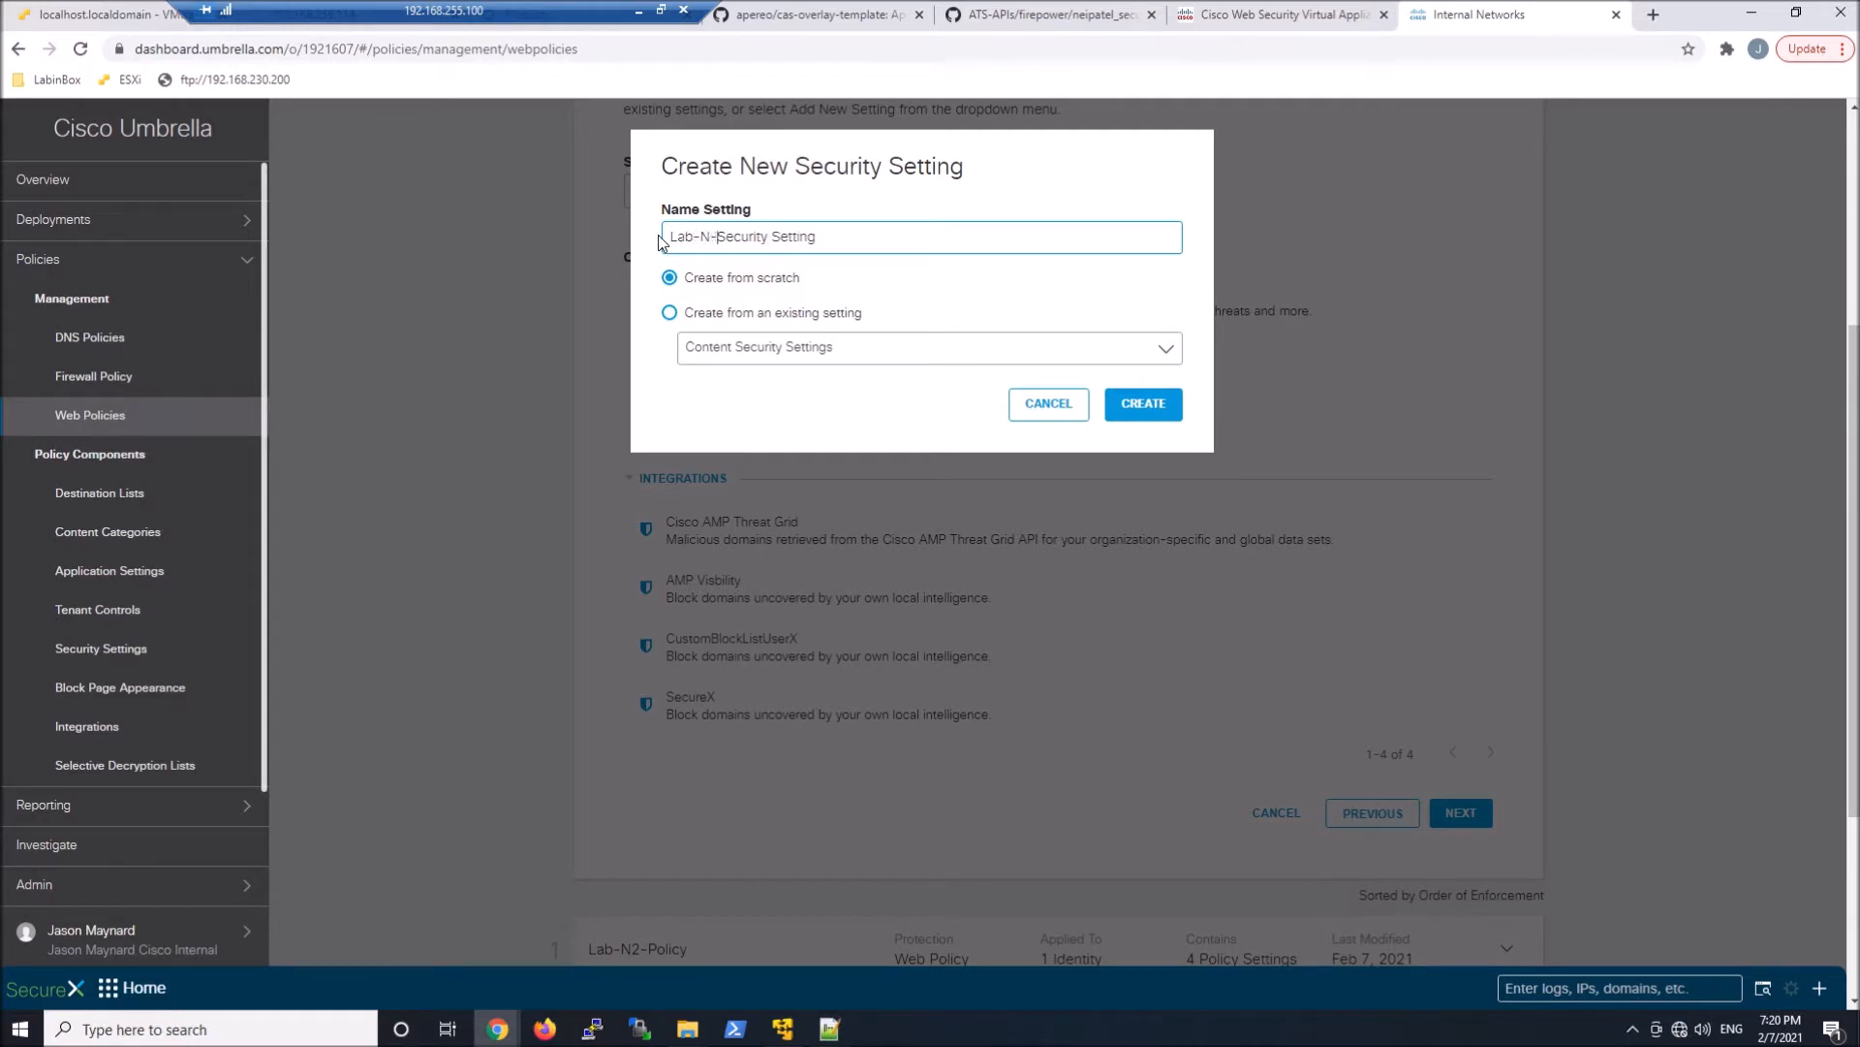
text(192-Net-)
drag(778, 239, 592, 250)
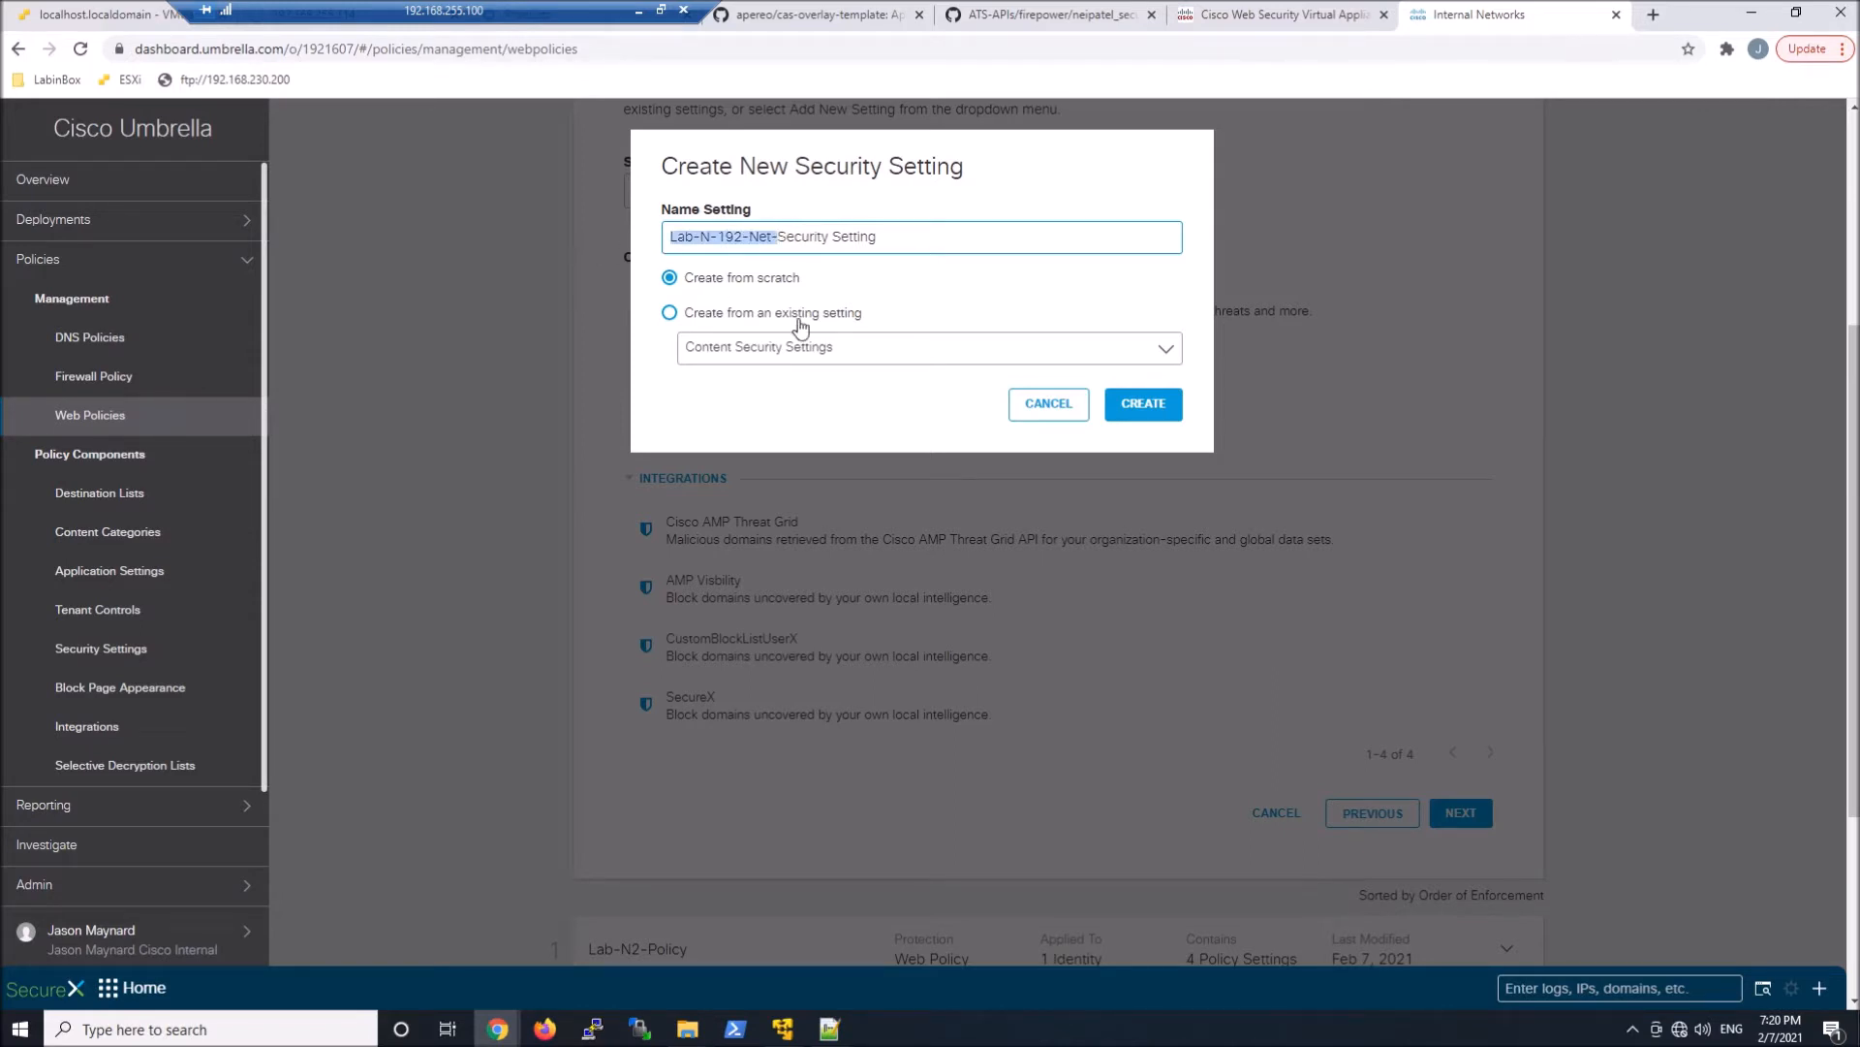
click(1143, 404)
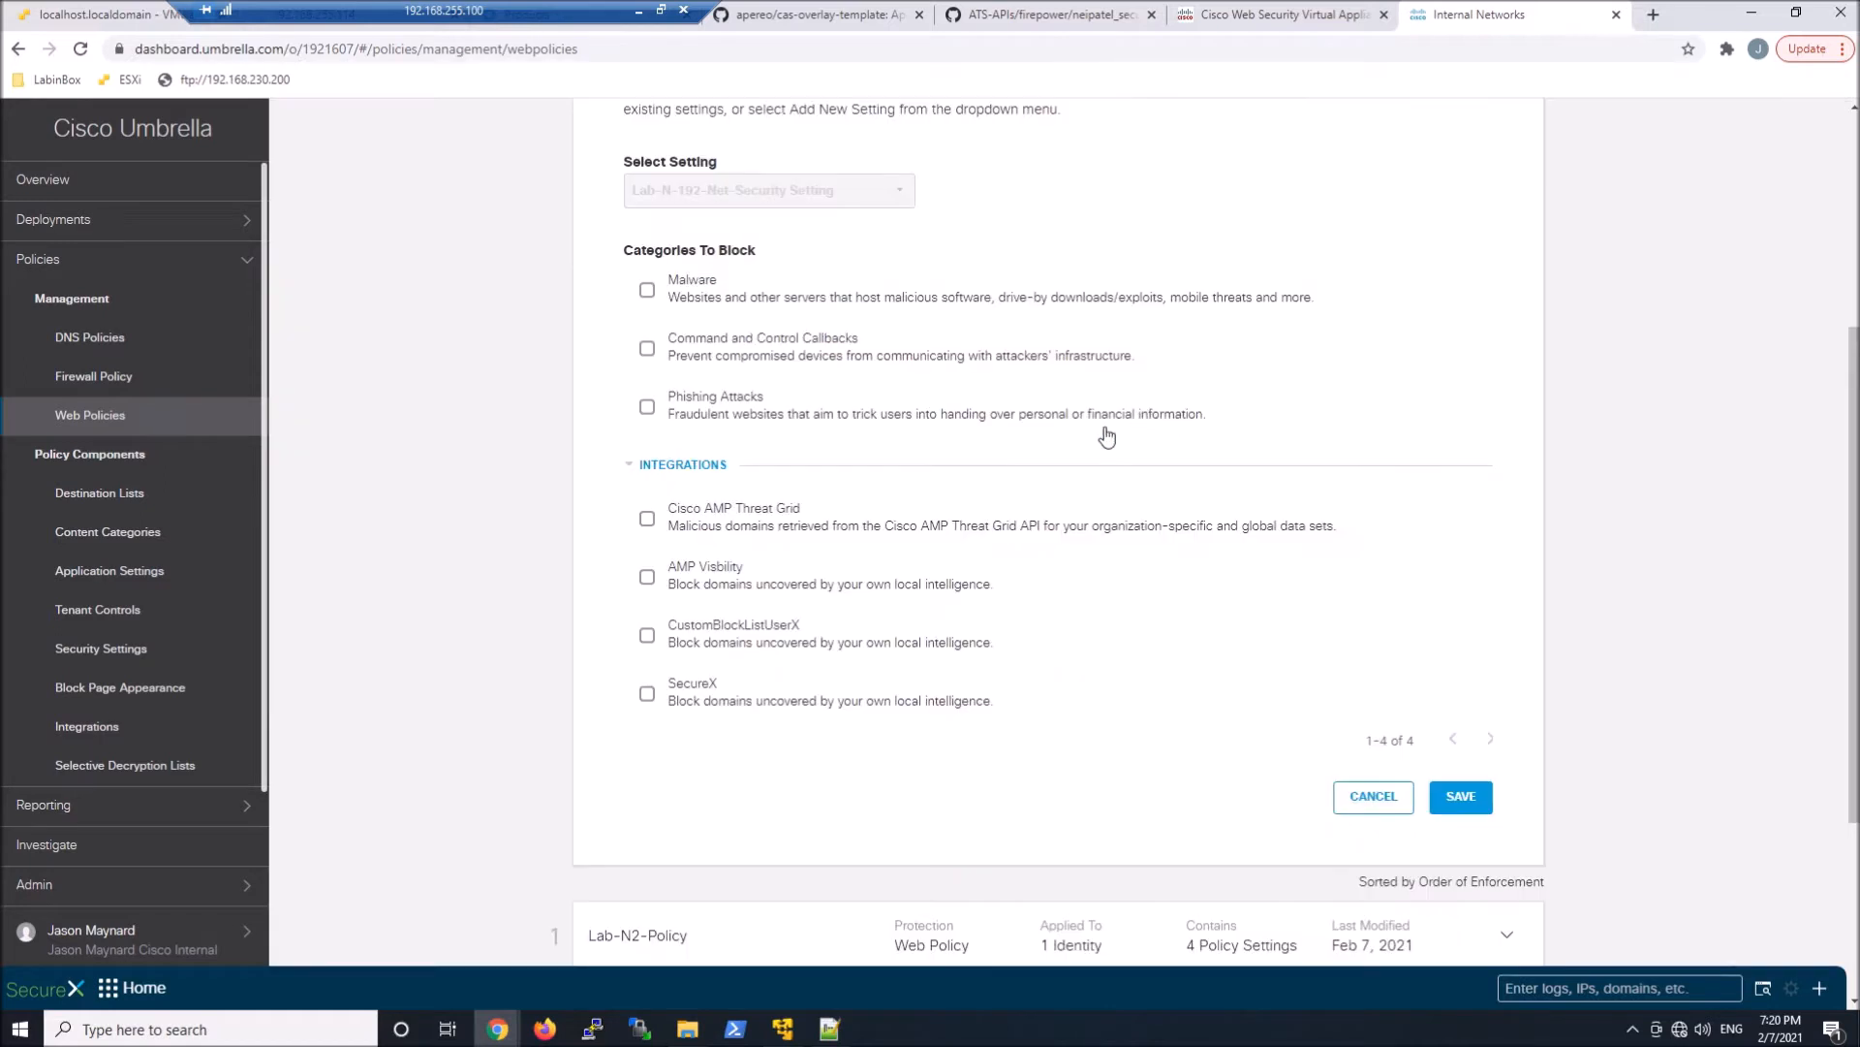
Block Malware, Command and Control Callbacks, Phishing Attacks, Cisco AMP Threat Grid, AMP Visibility and SecureX, then save the security setting and continue
click(698, 298)
click(686, 358)
click(678, 413)
click(686, 520)
click(706, 573)
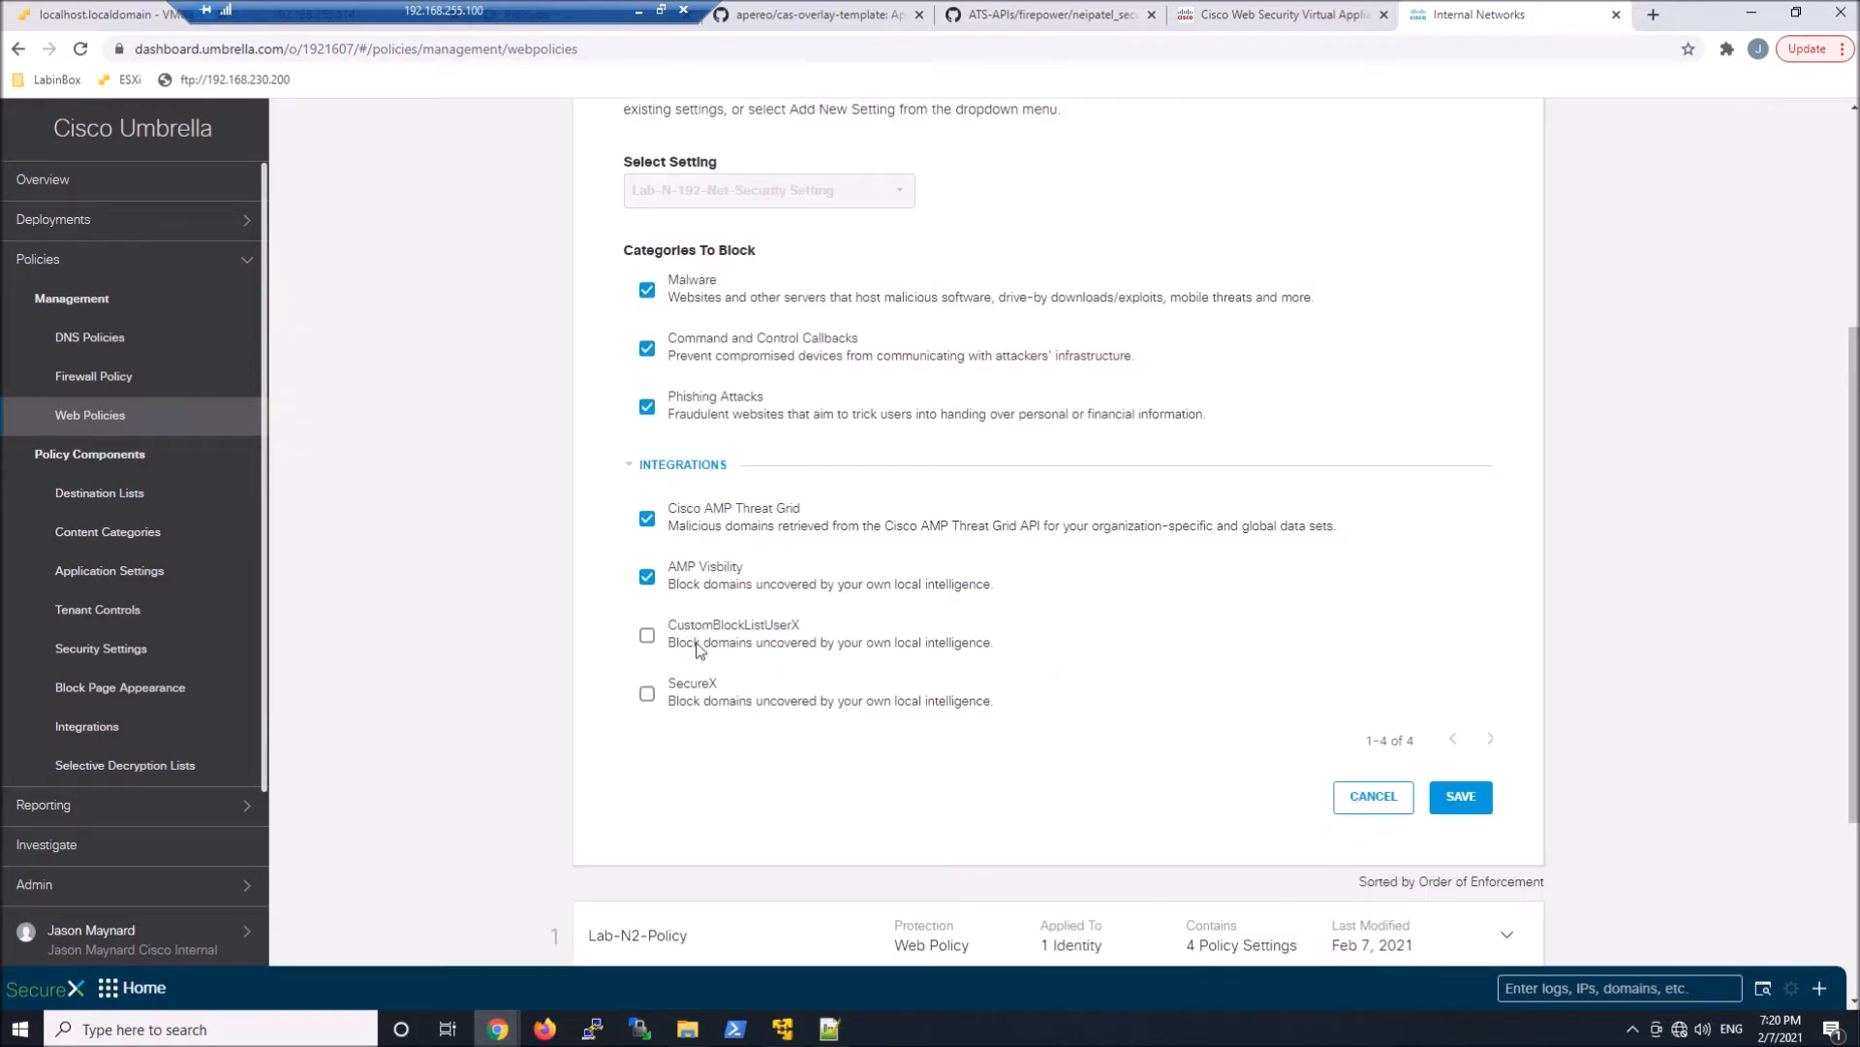
click(685, 706)
click(1466, 802)
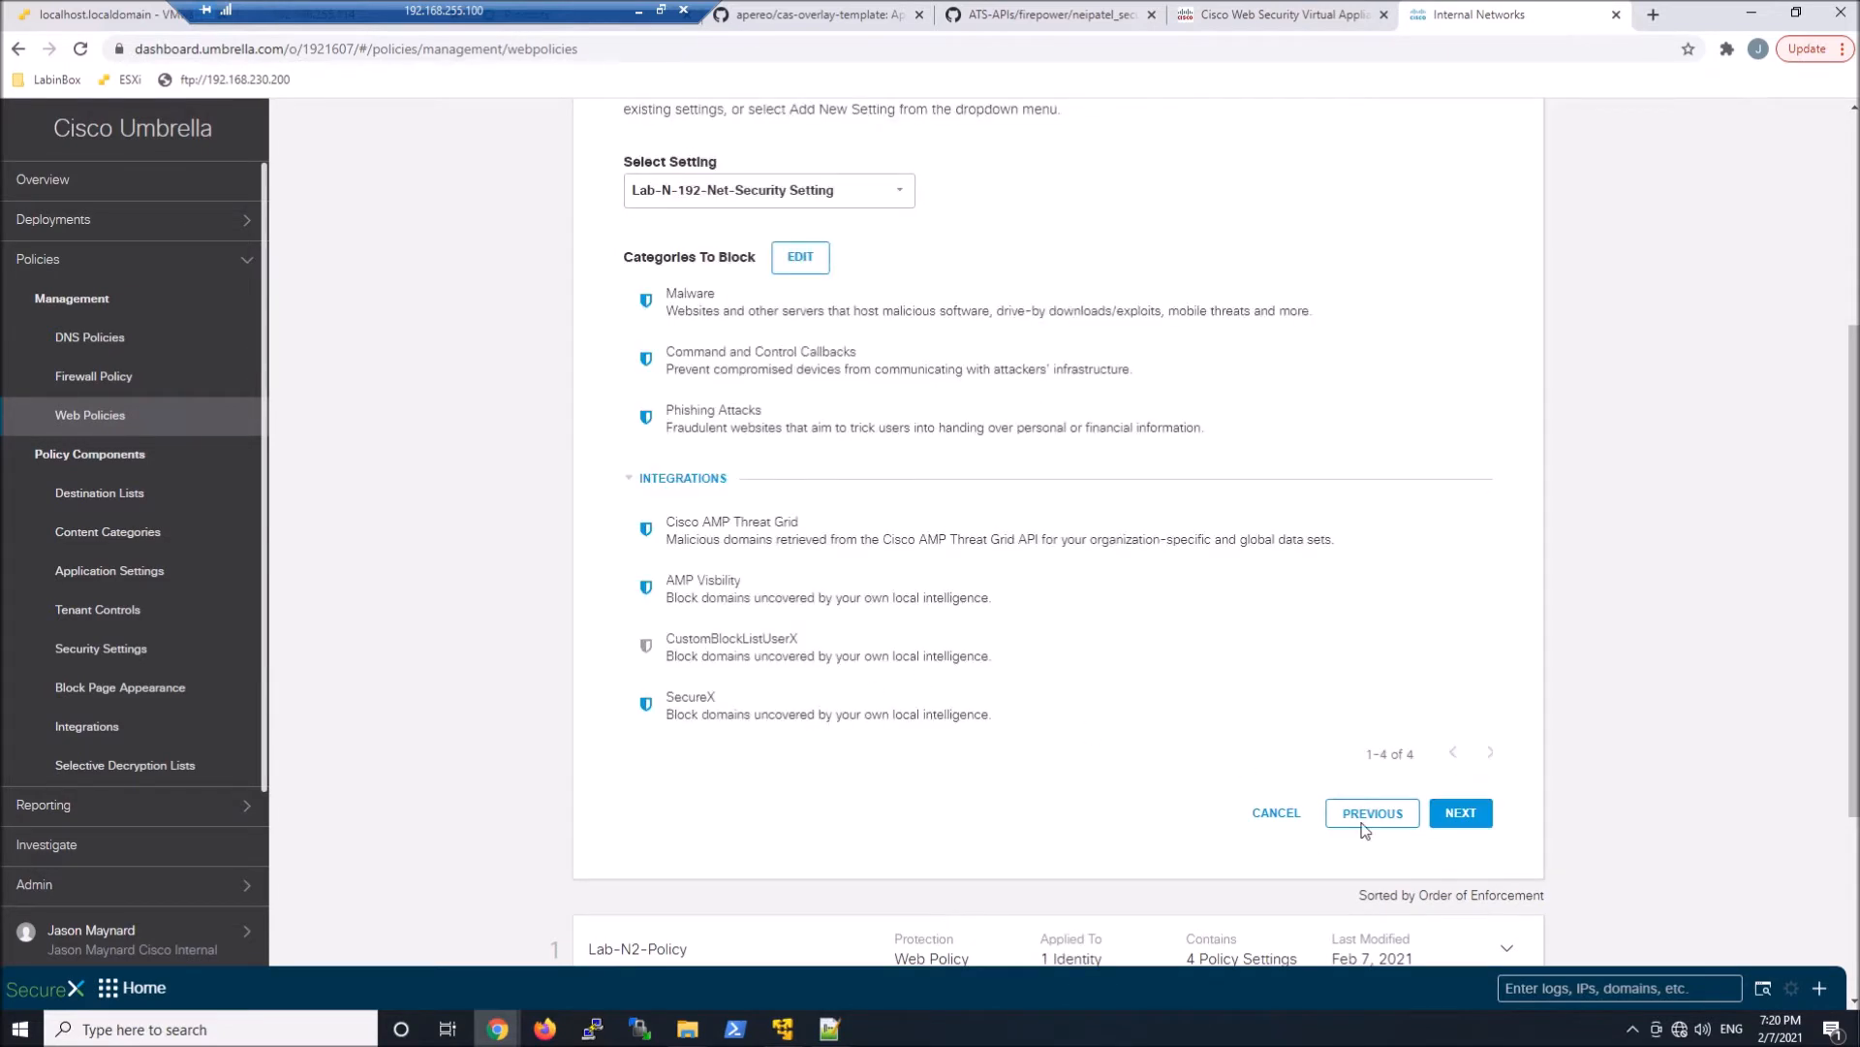
click(1462, 812)
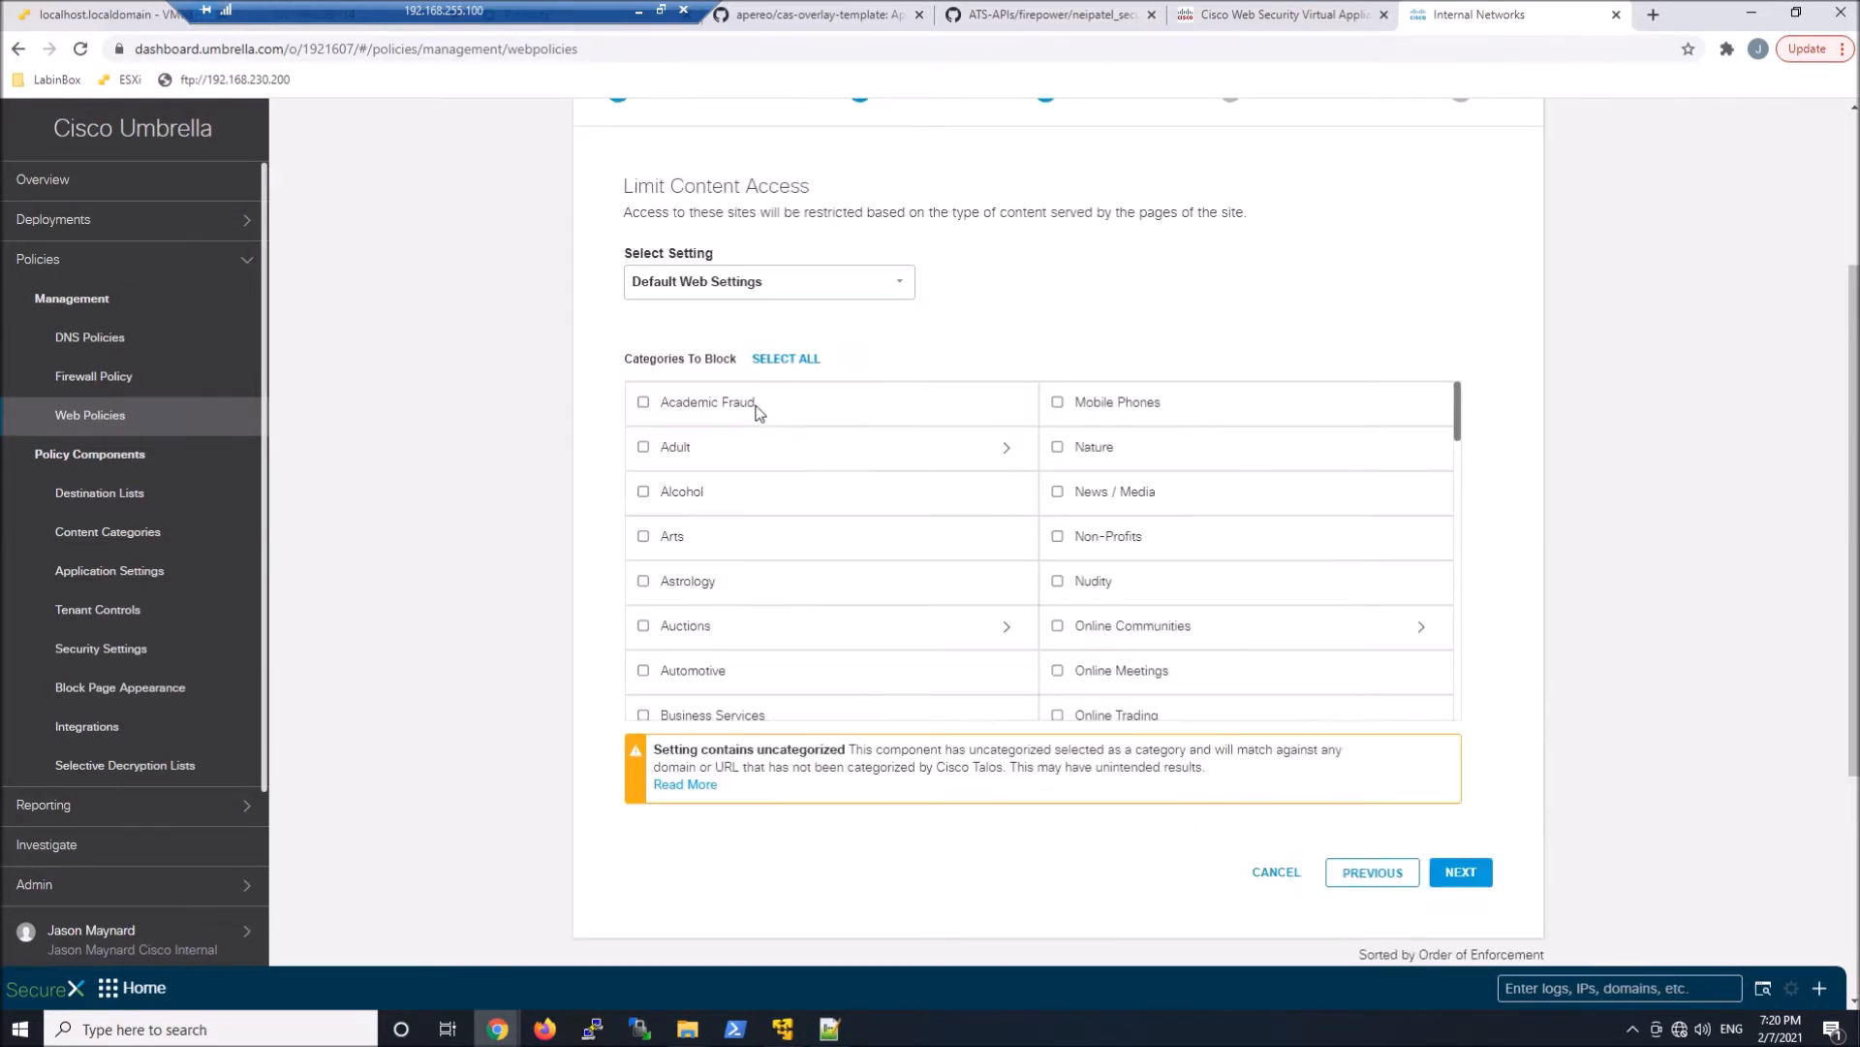
Add a new content setting named Lab-N-192-Net-Category Setting
click(881, 292)
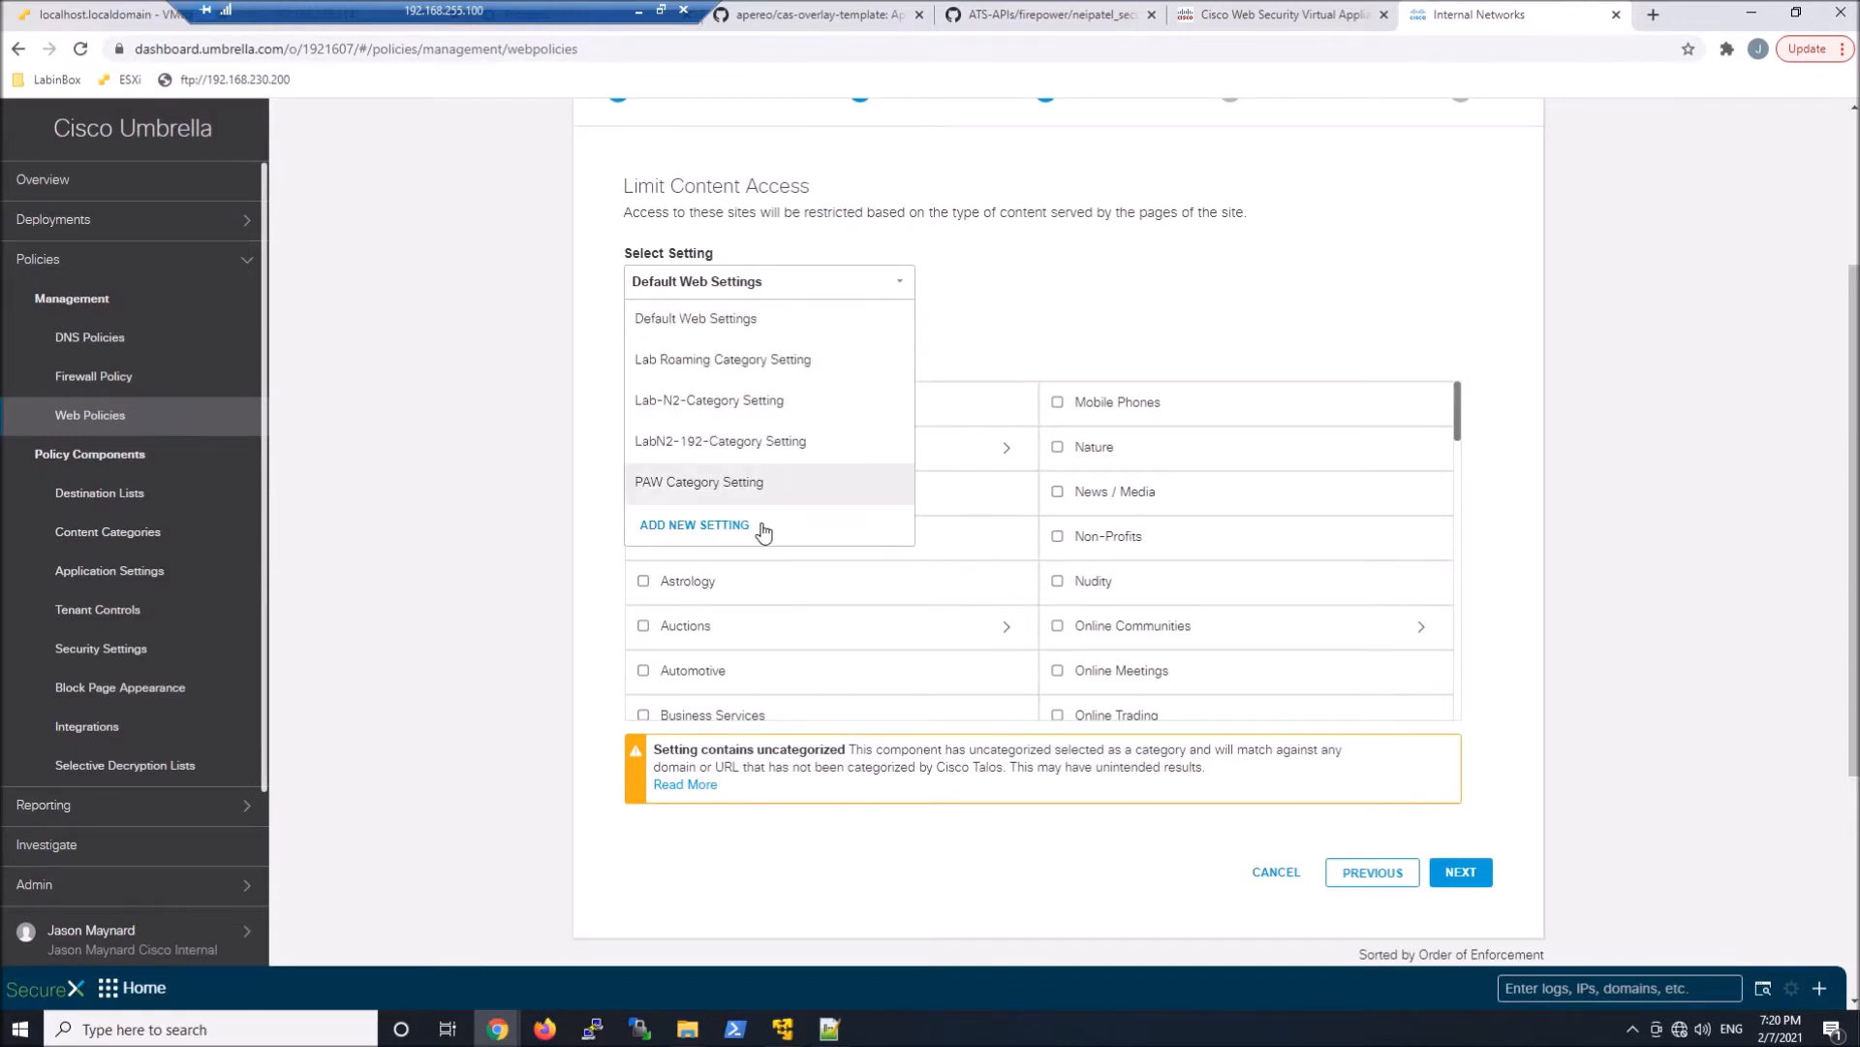
click(762, 527)
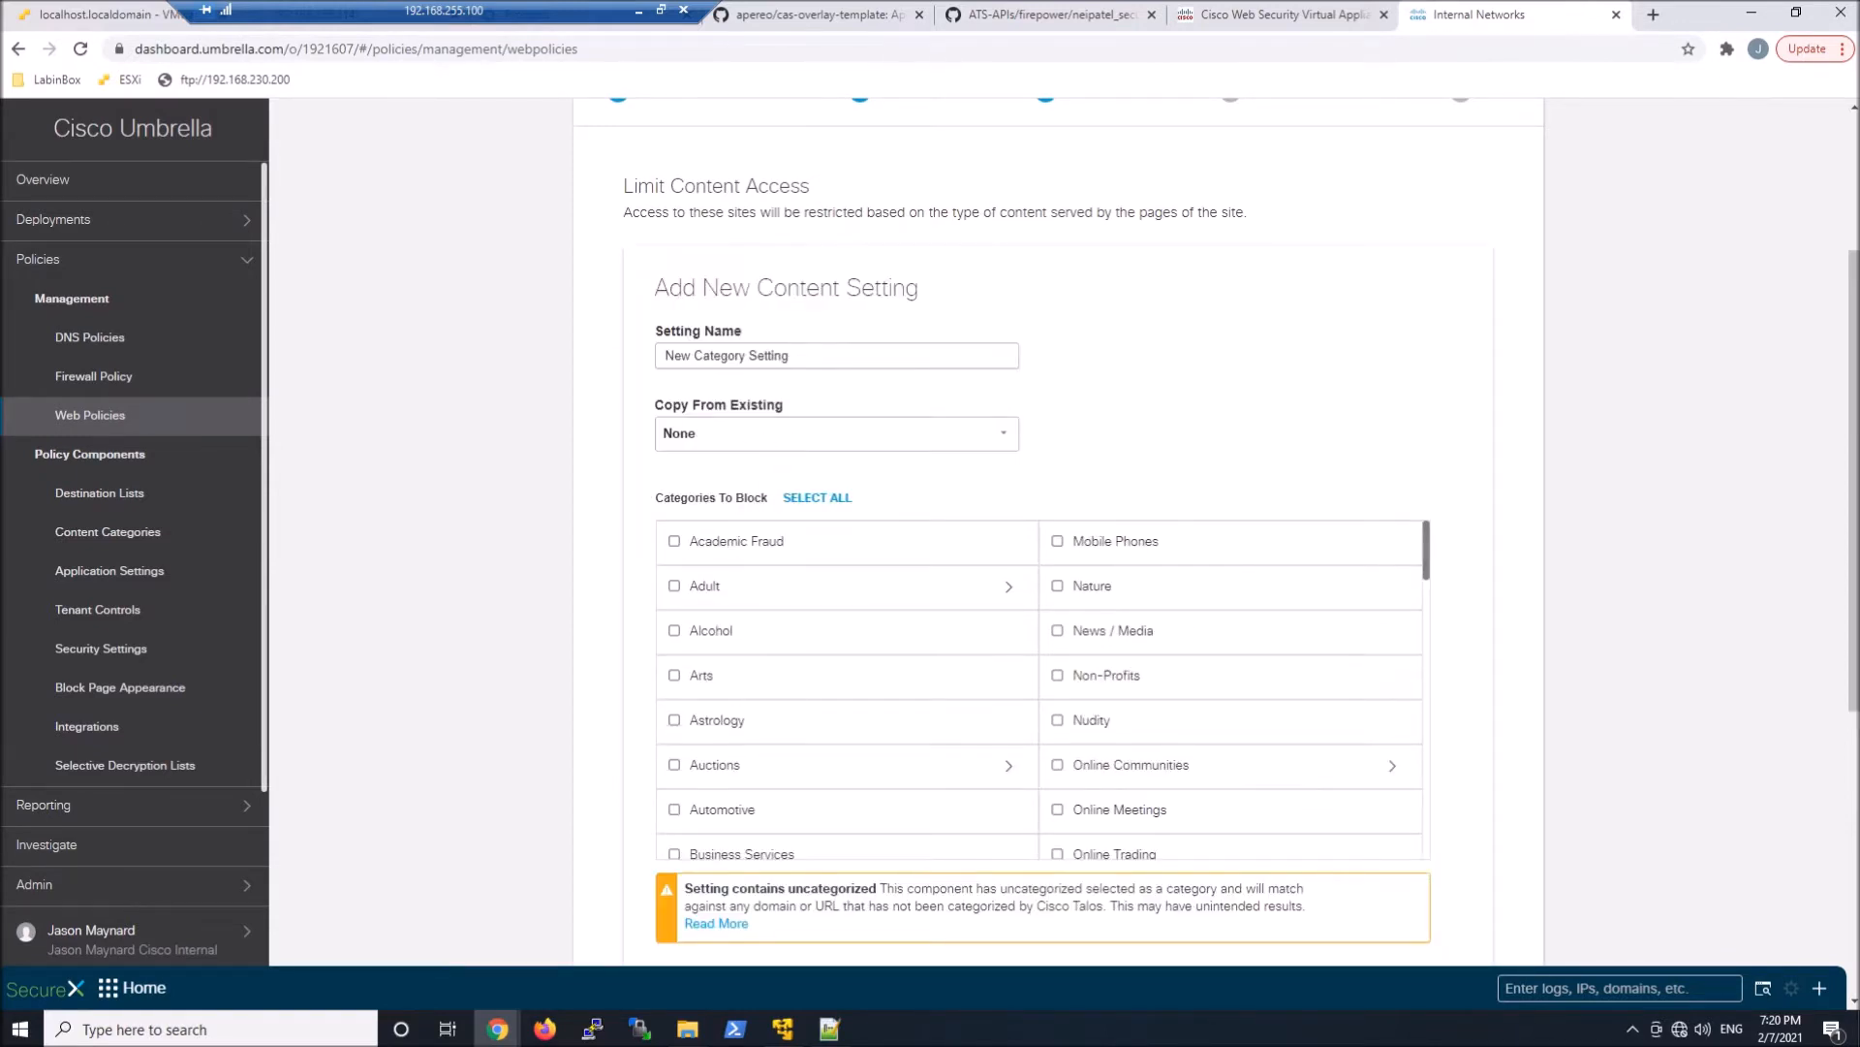
drag(699, 356, 631, 355)
text(Lab-N-192-Net-)
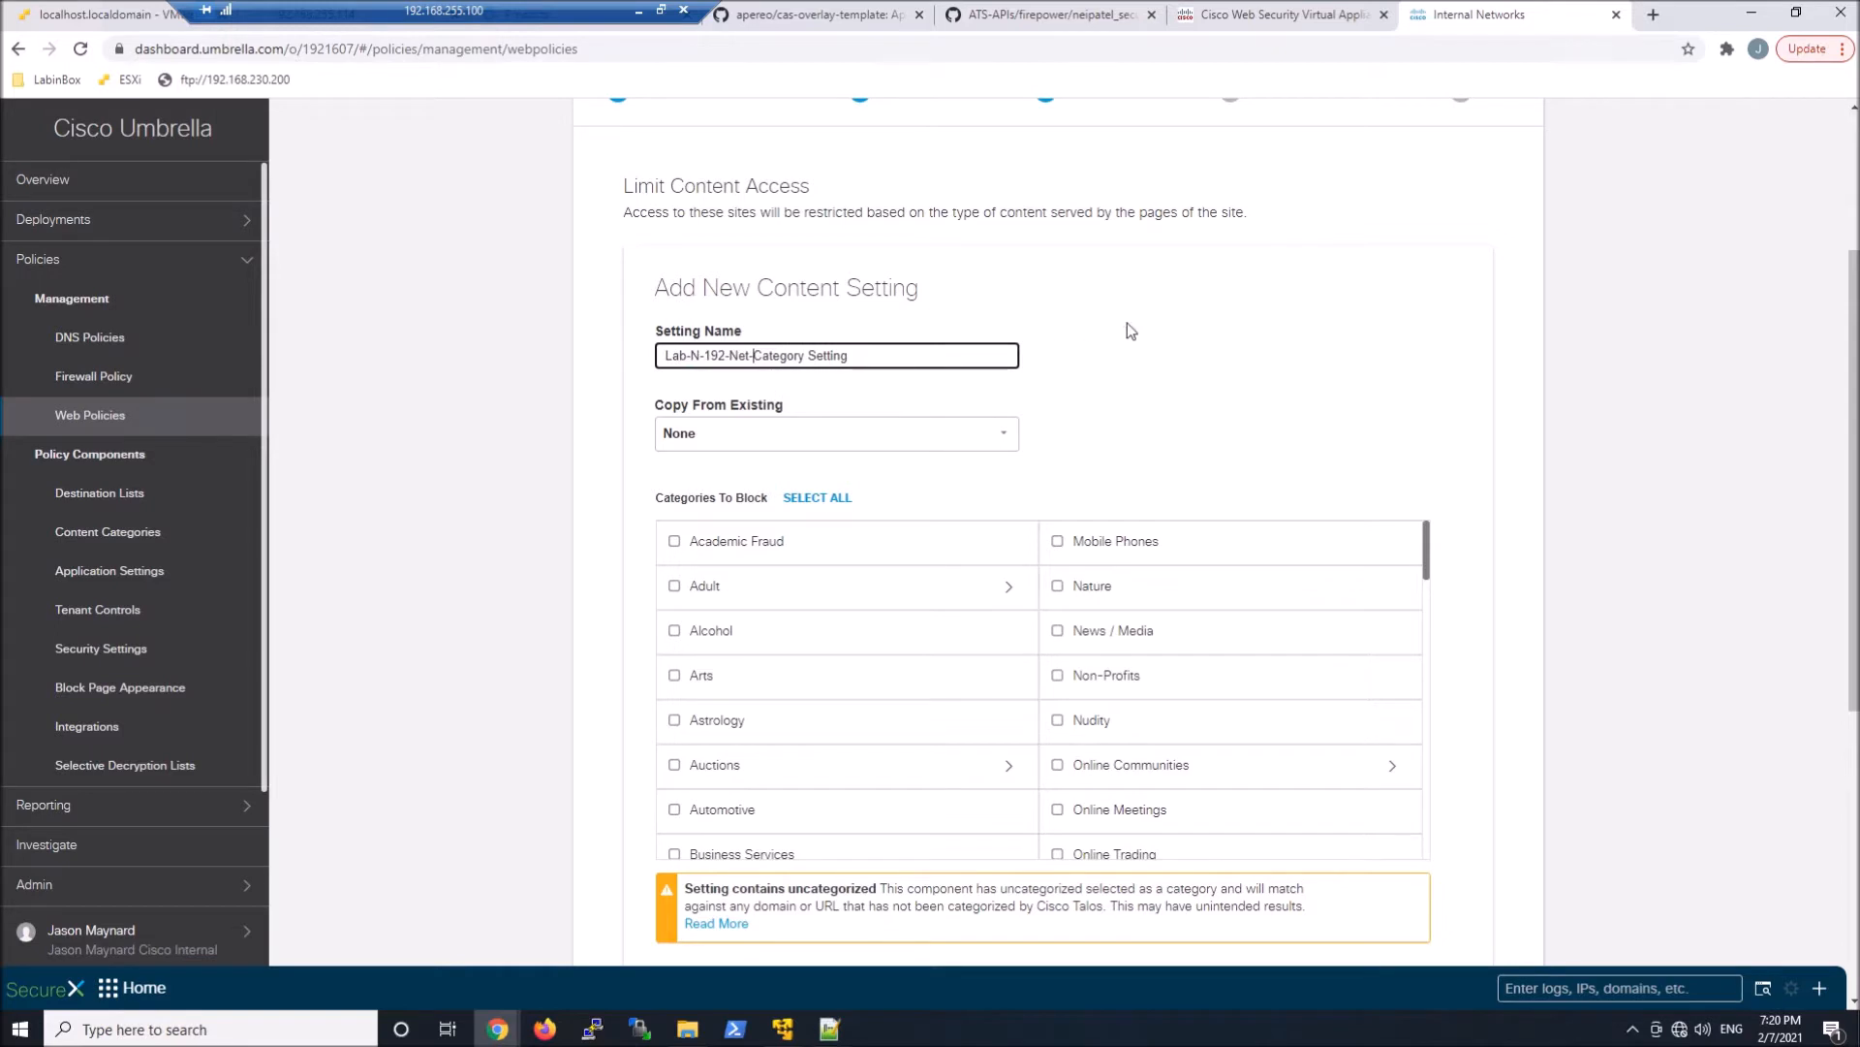
Block the Pornography and Proxy / Anonymizer categories in the new content setting and save it
scroll(1165, 336, down, 1)
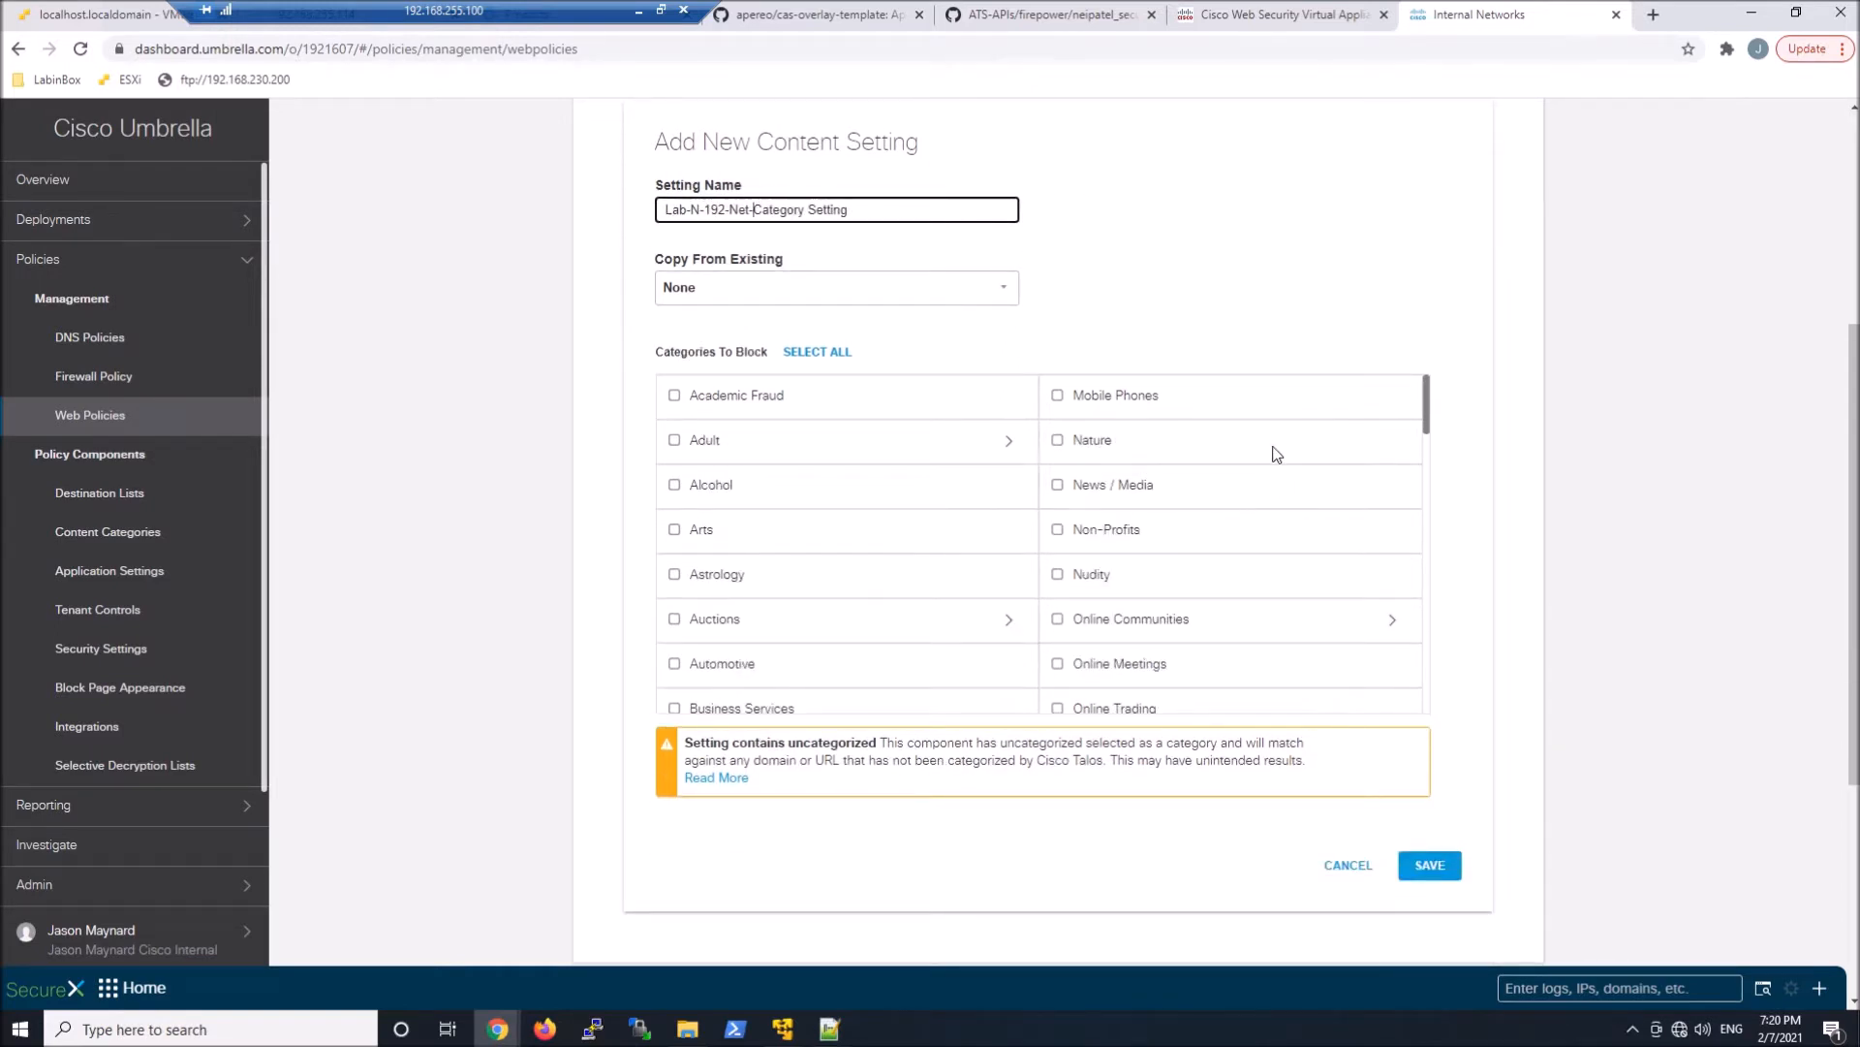
scroll(1276, 455, down, 1)
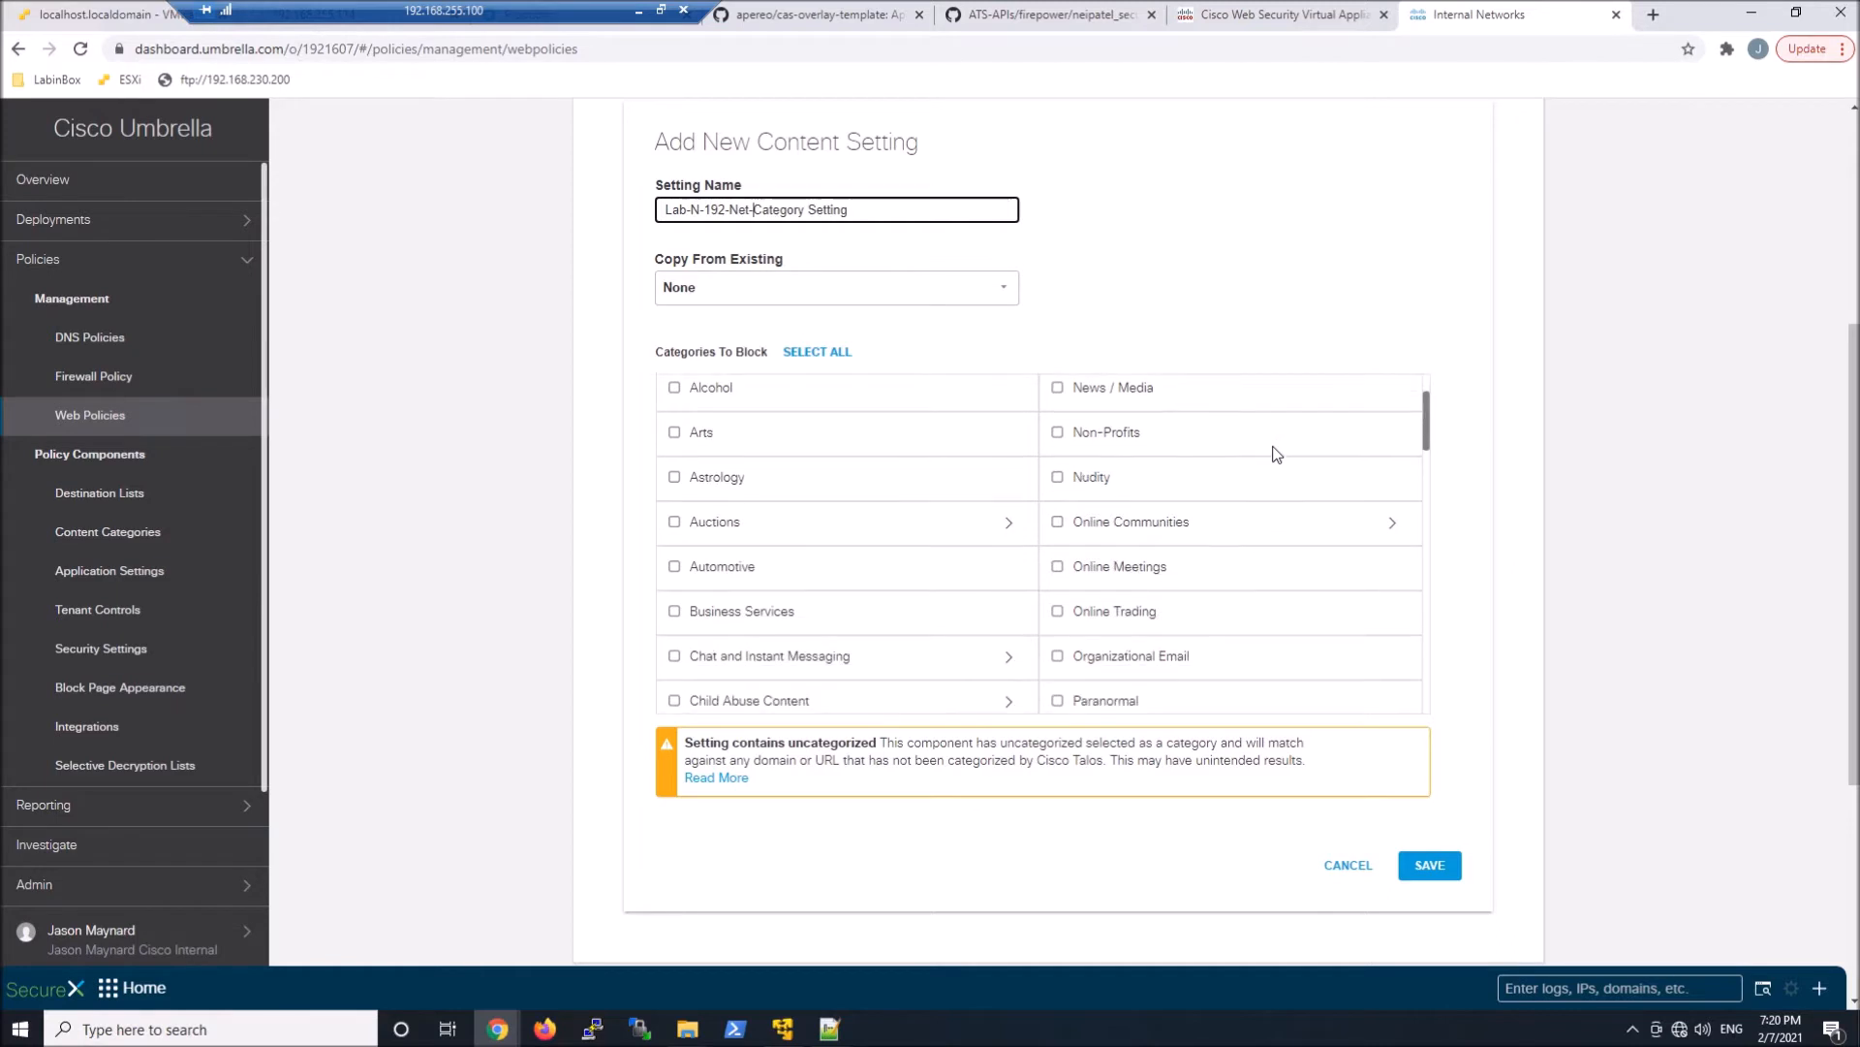
scroll(1276, 455, down, 1)
scroll(1277, 455, down, 1)
scroll(1276, 454, down, 2)
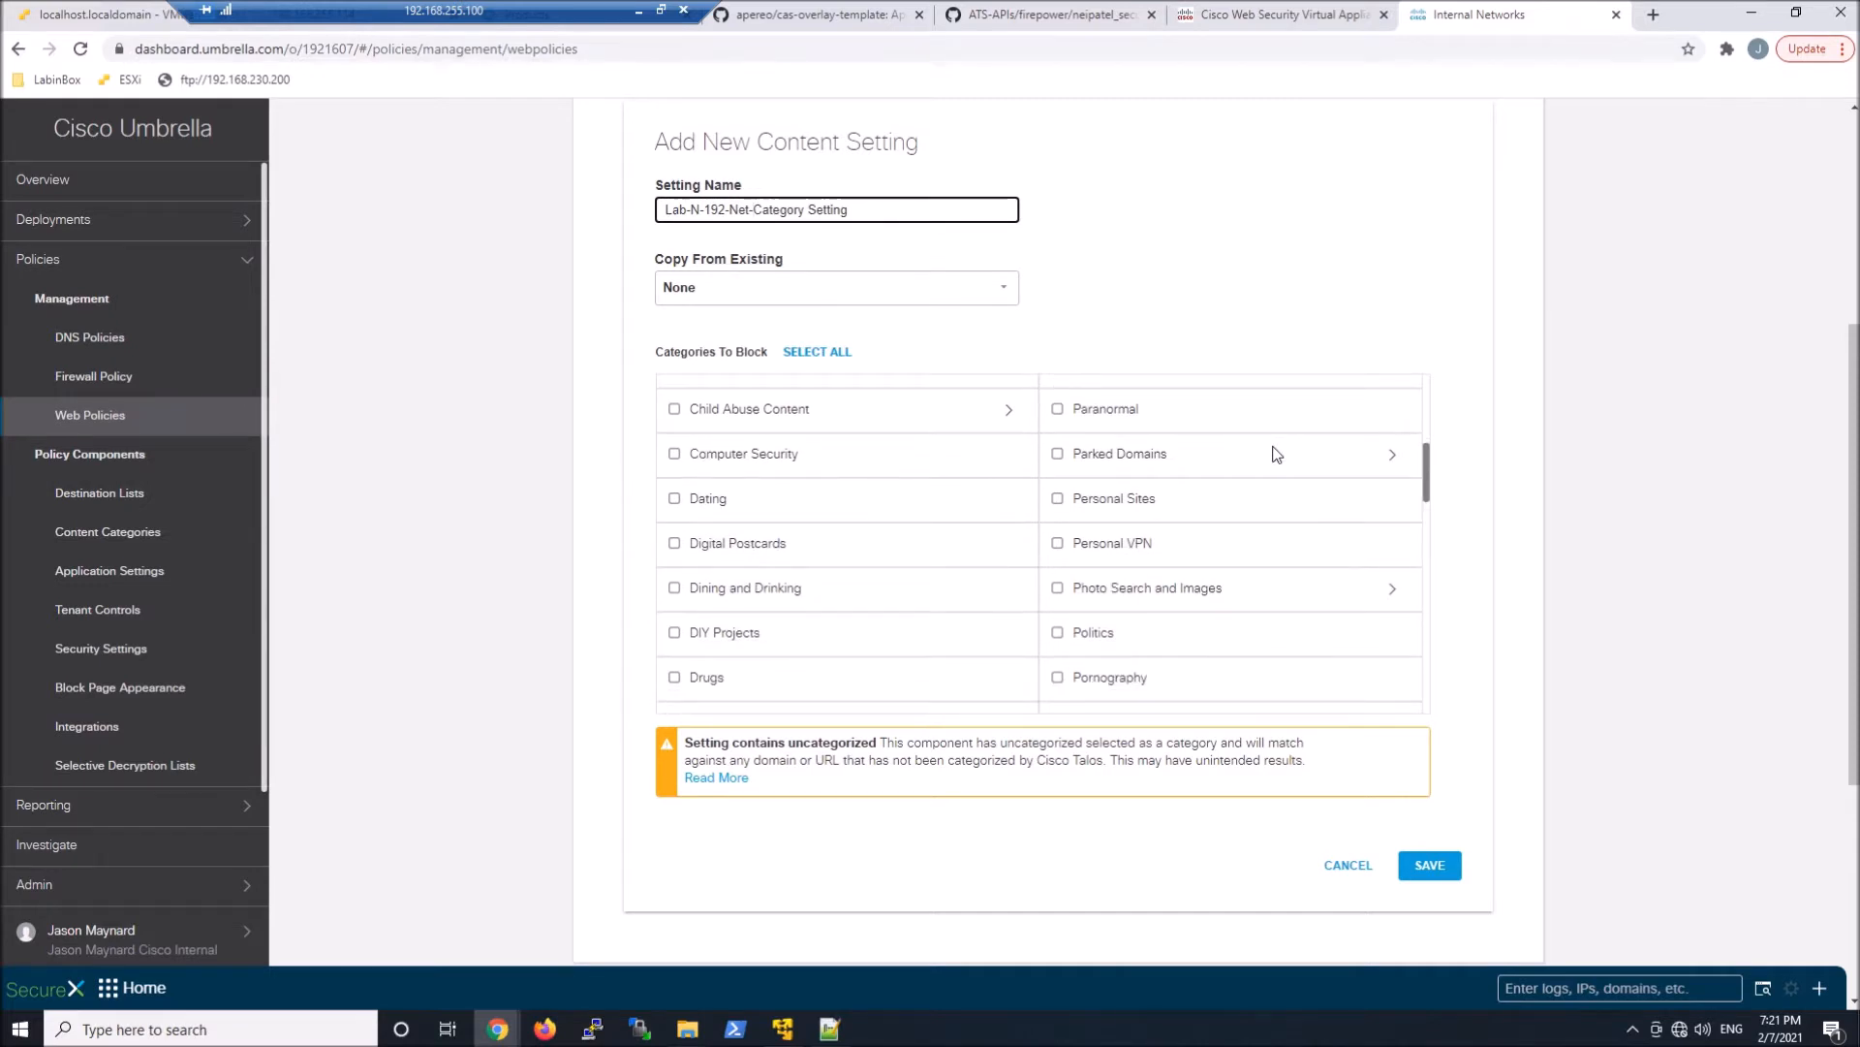
scroll(1276, 455, down, 2)
scroll(1276, 455, down, 1)
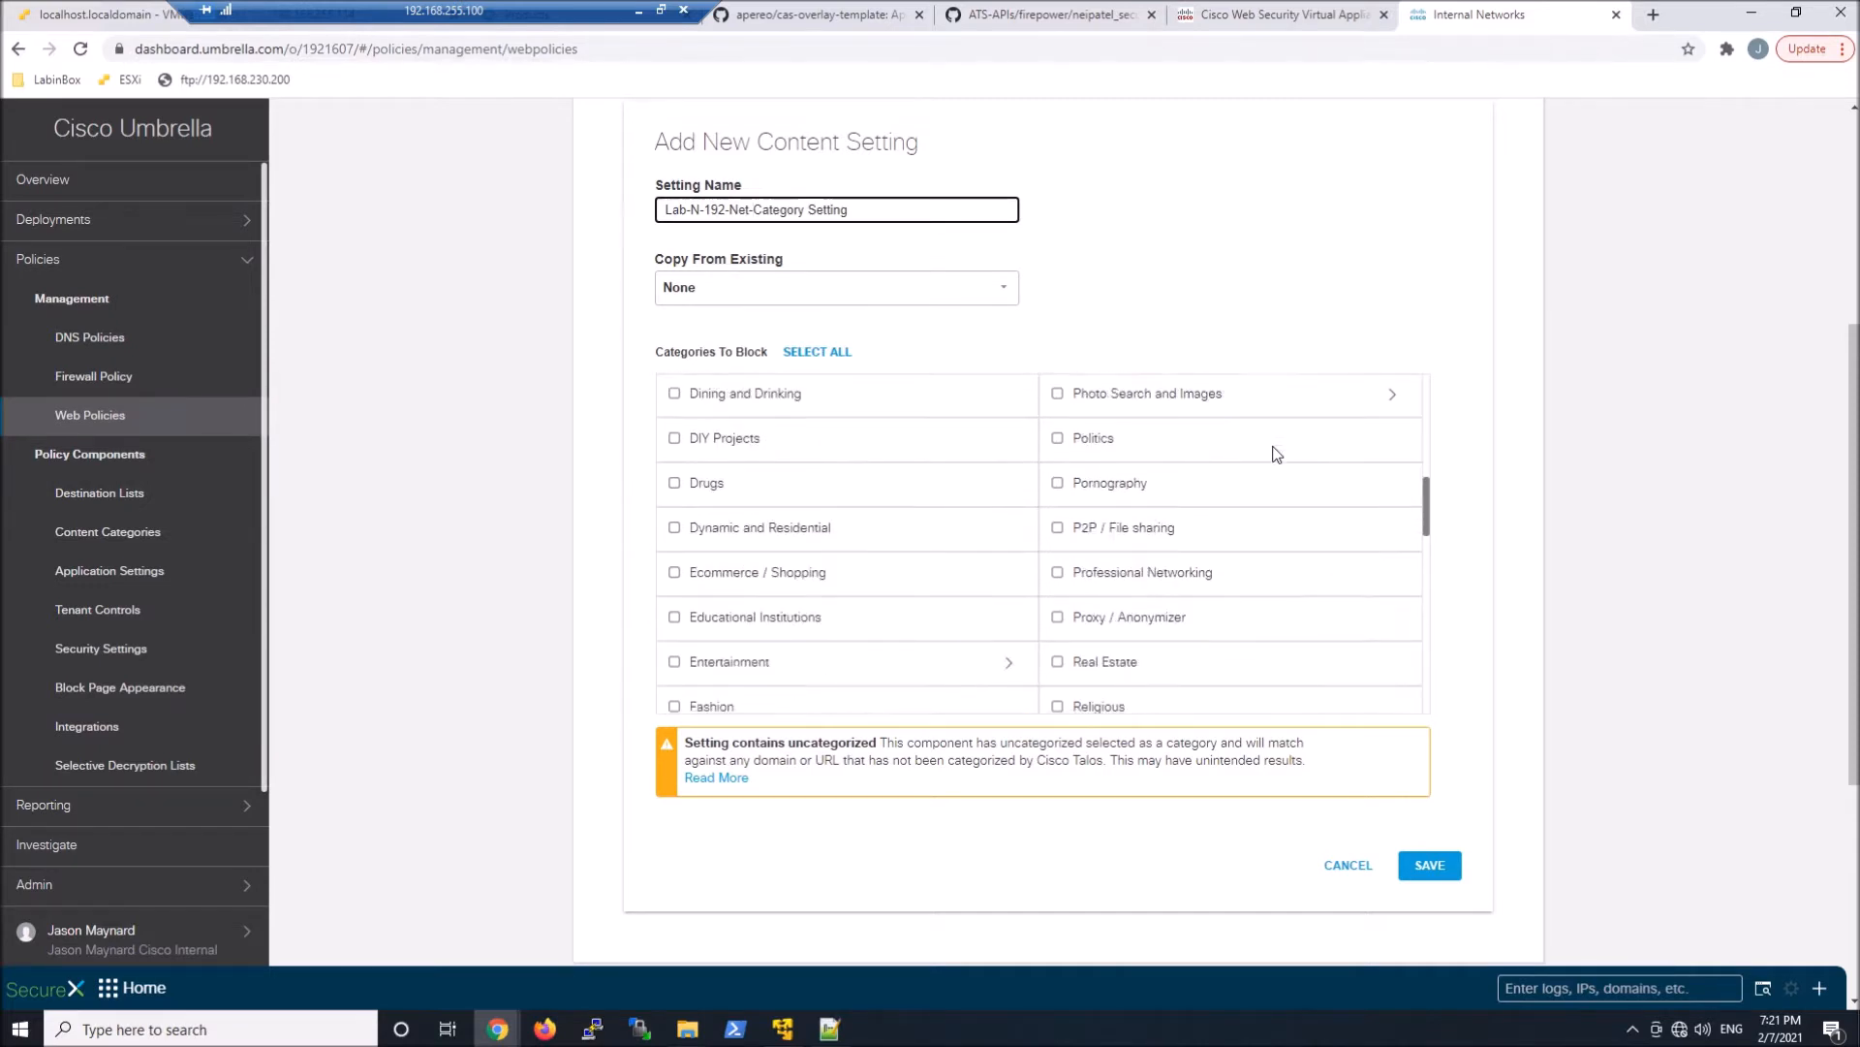
click(1058, 482)
click(1057, 618)
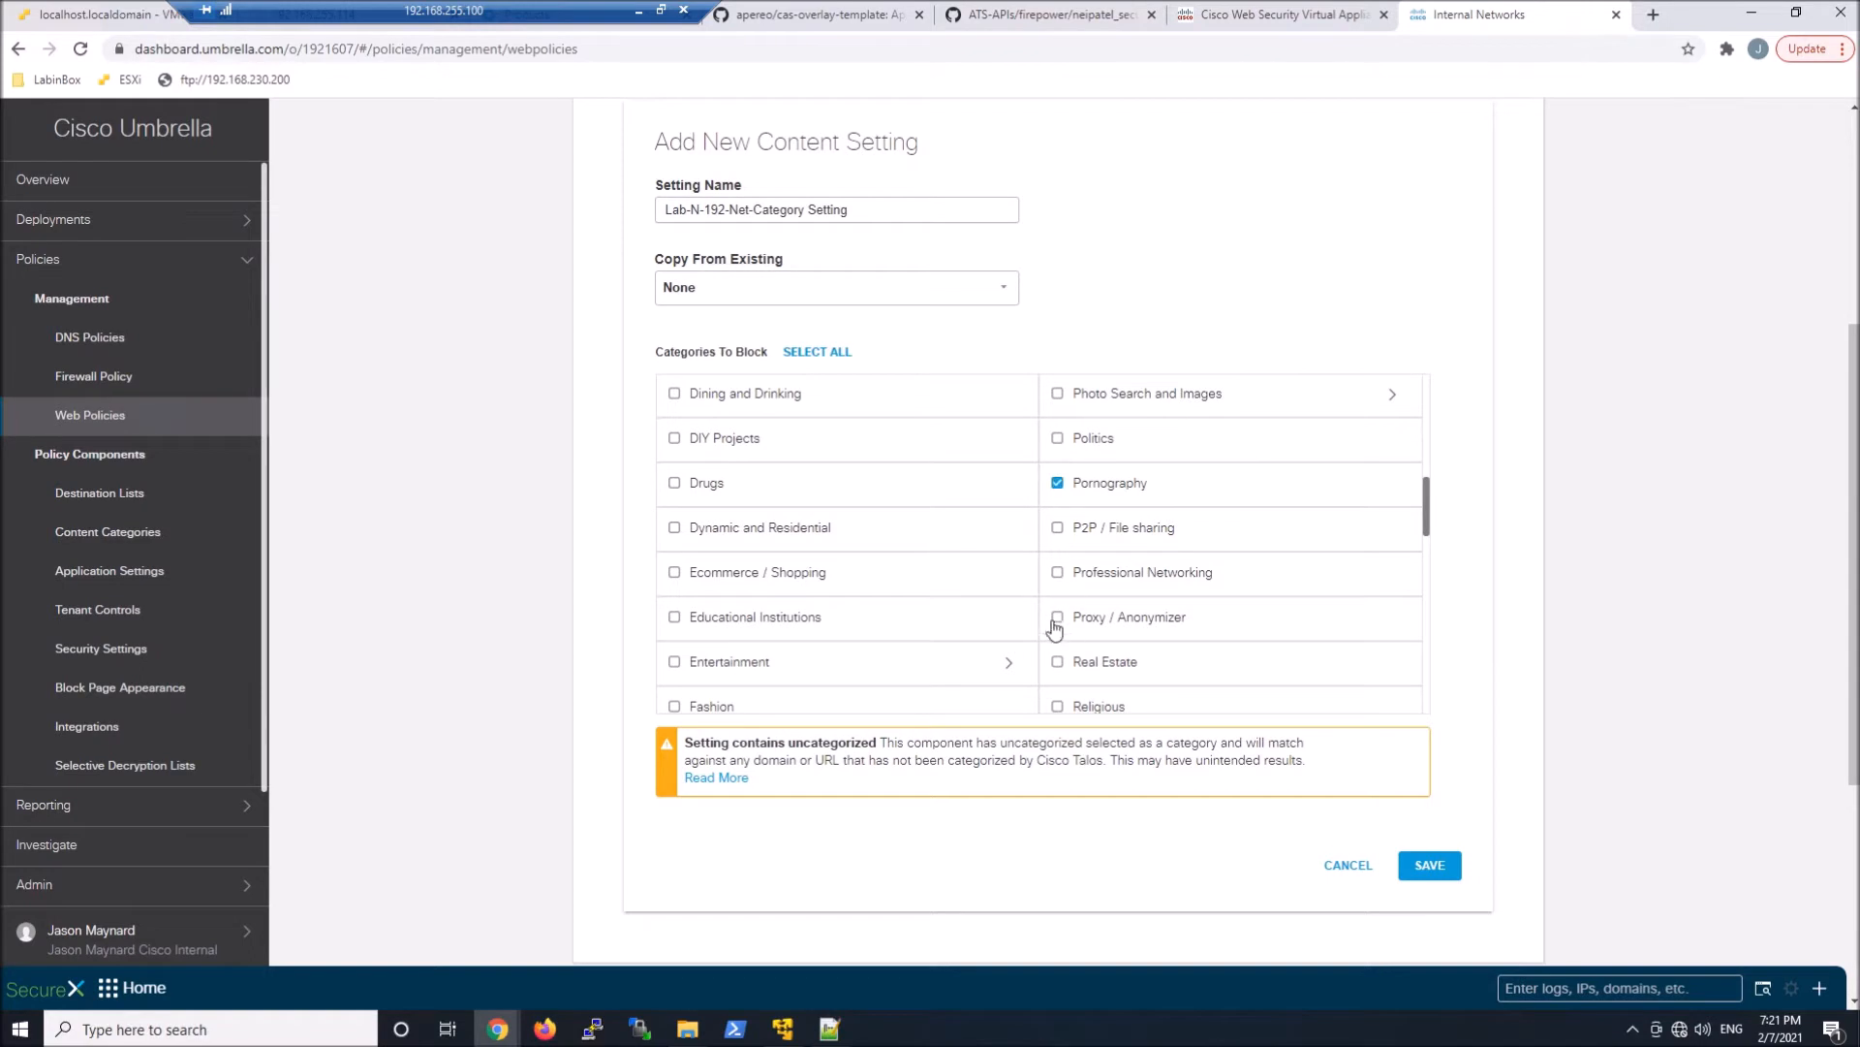
click(1427, 869)
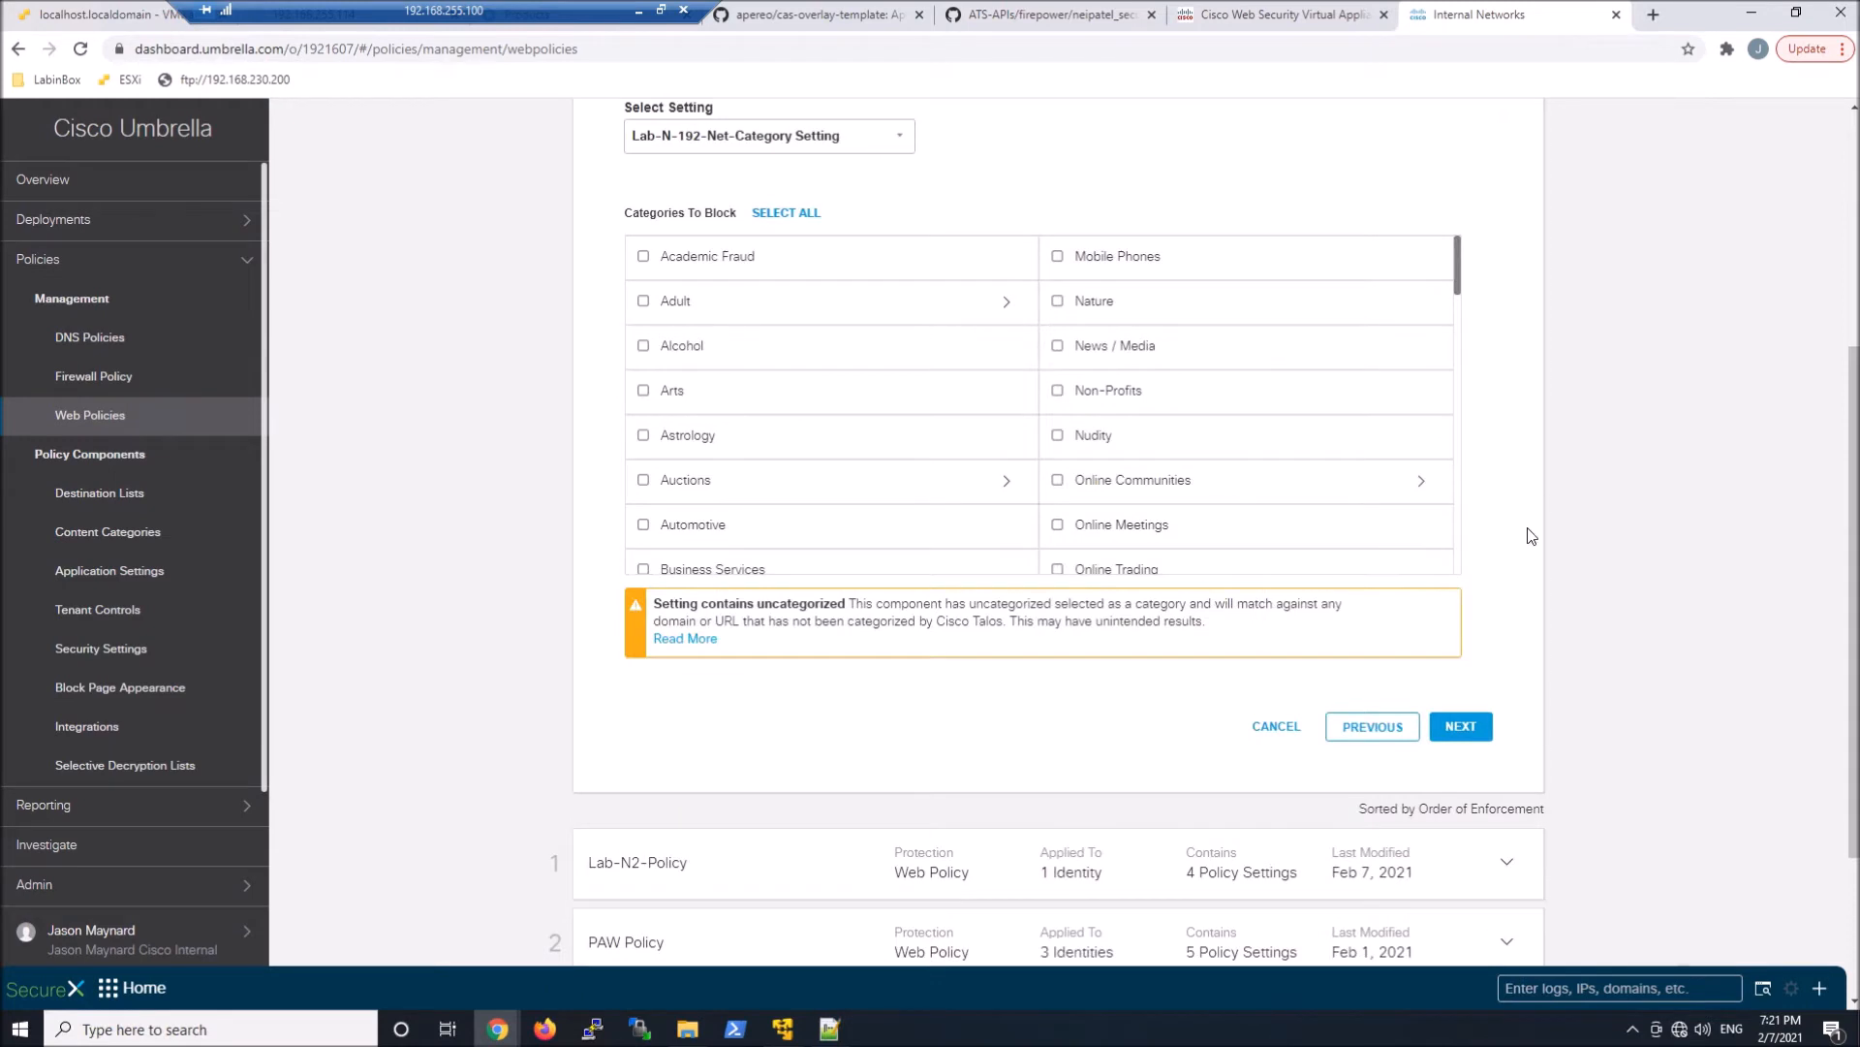
Continue the policy setup with Lab-N-192-Net-Category Setting, the default tenant and application settings, and no destination lists
click(1459, 729)
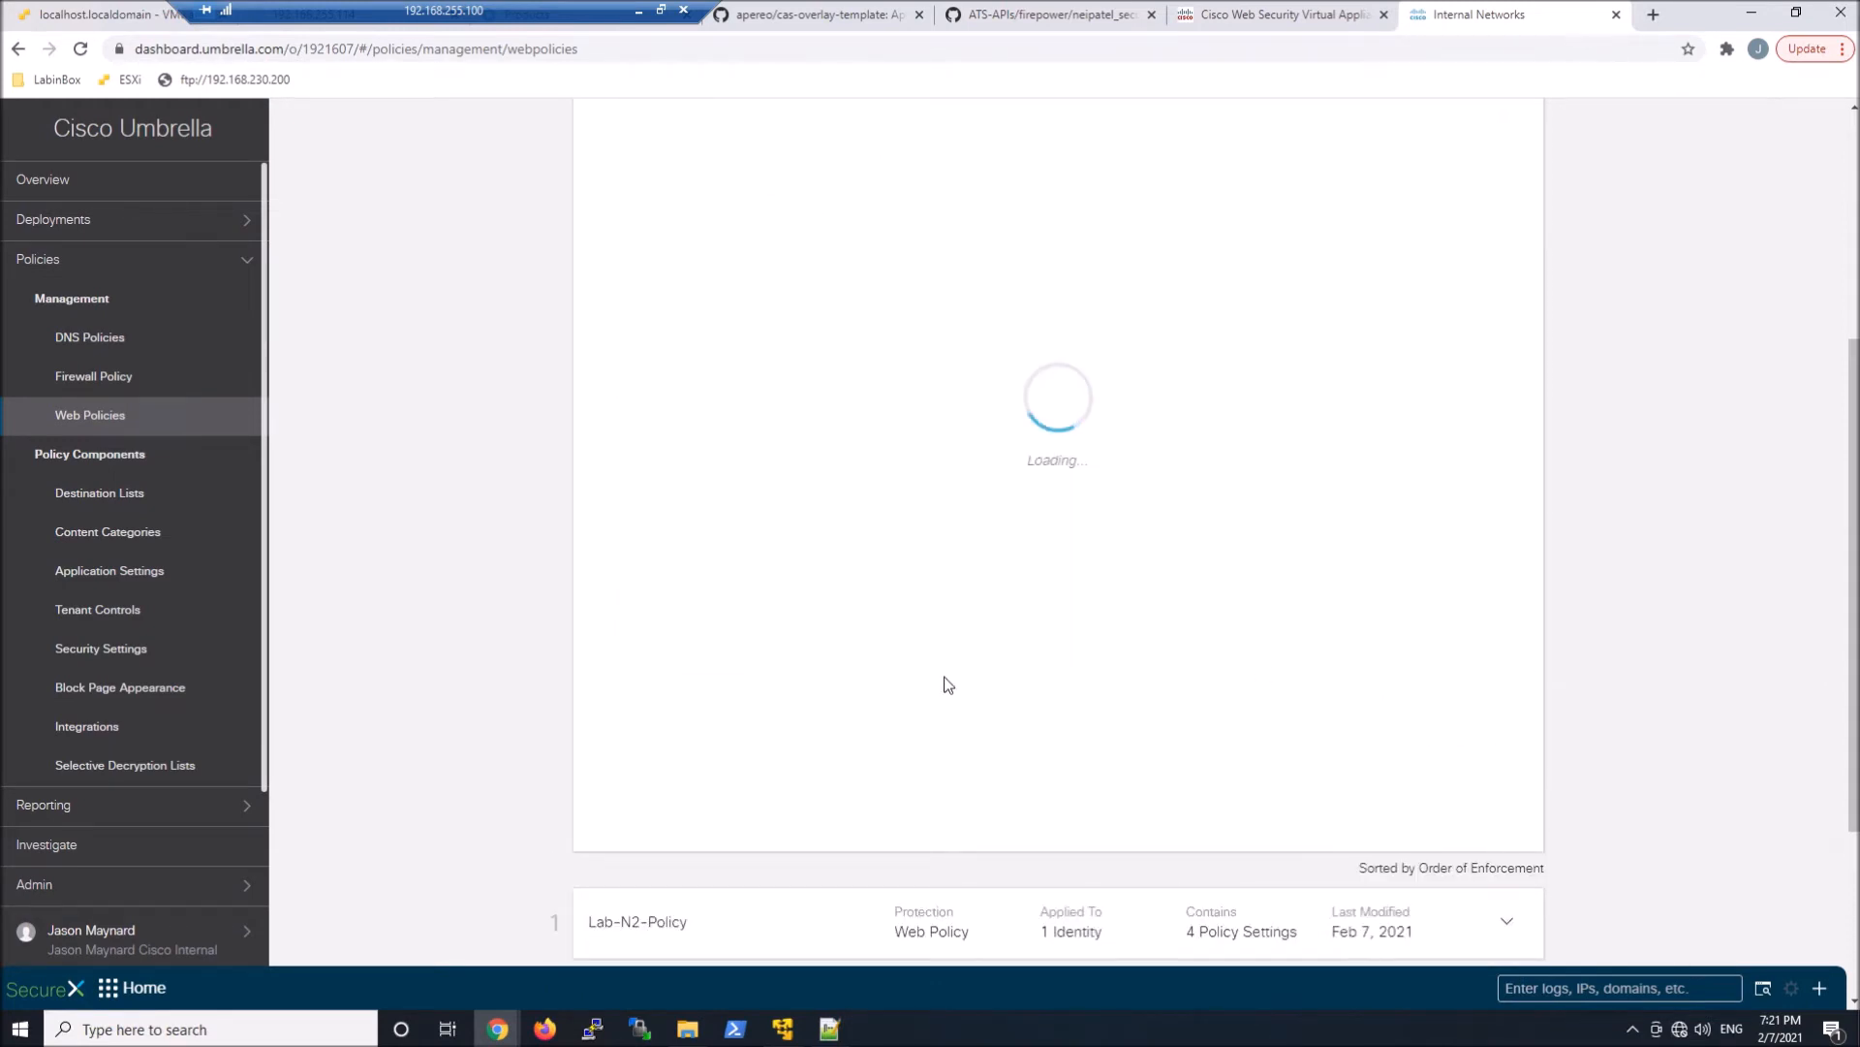
click(1475, 756)
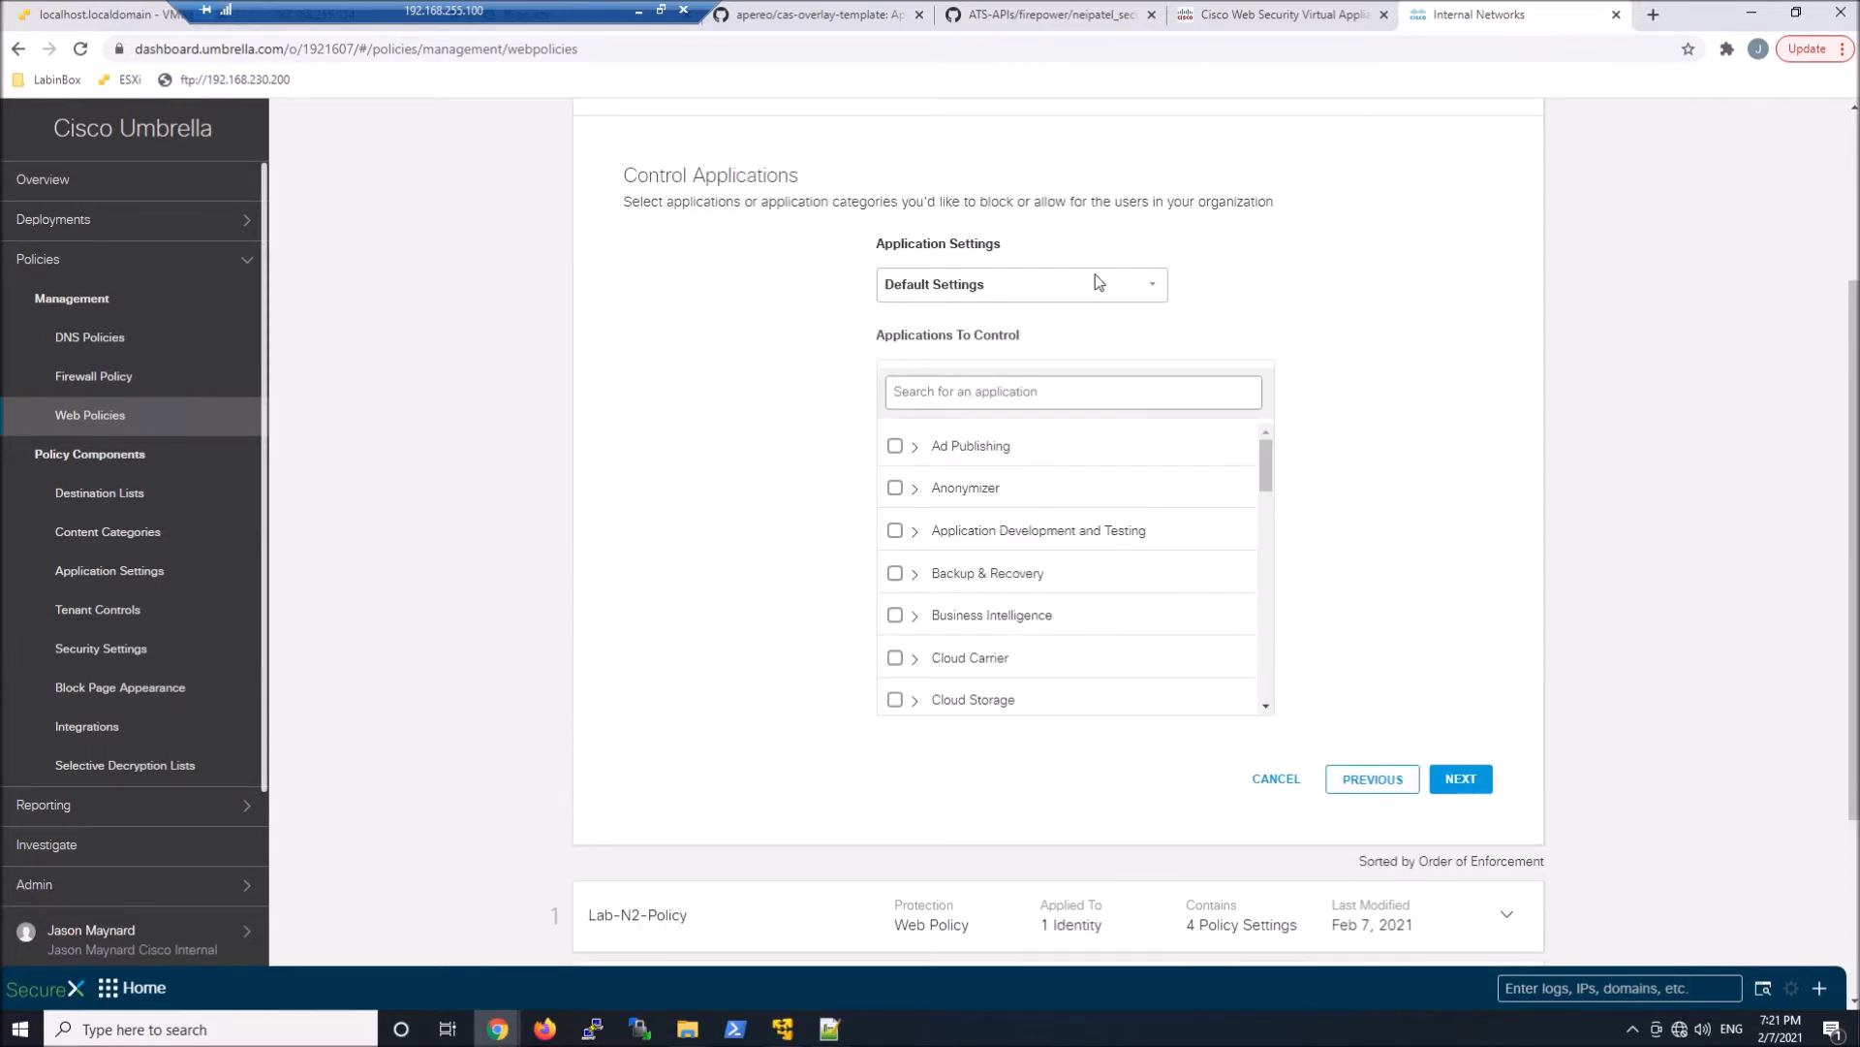
click(1475, 775)
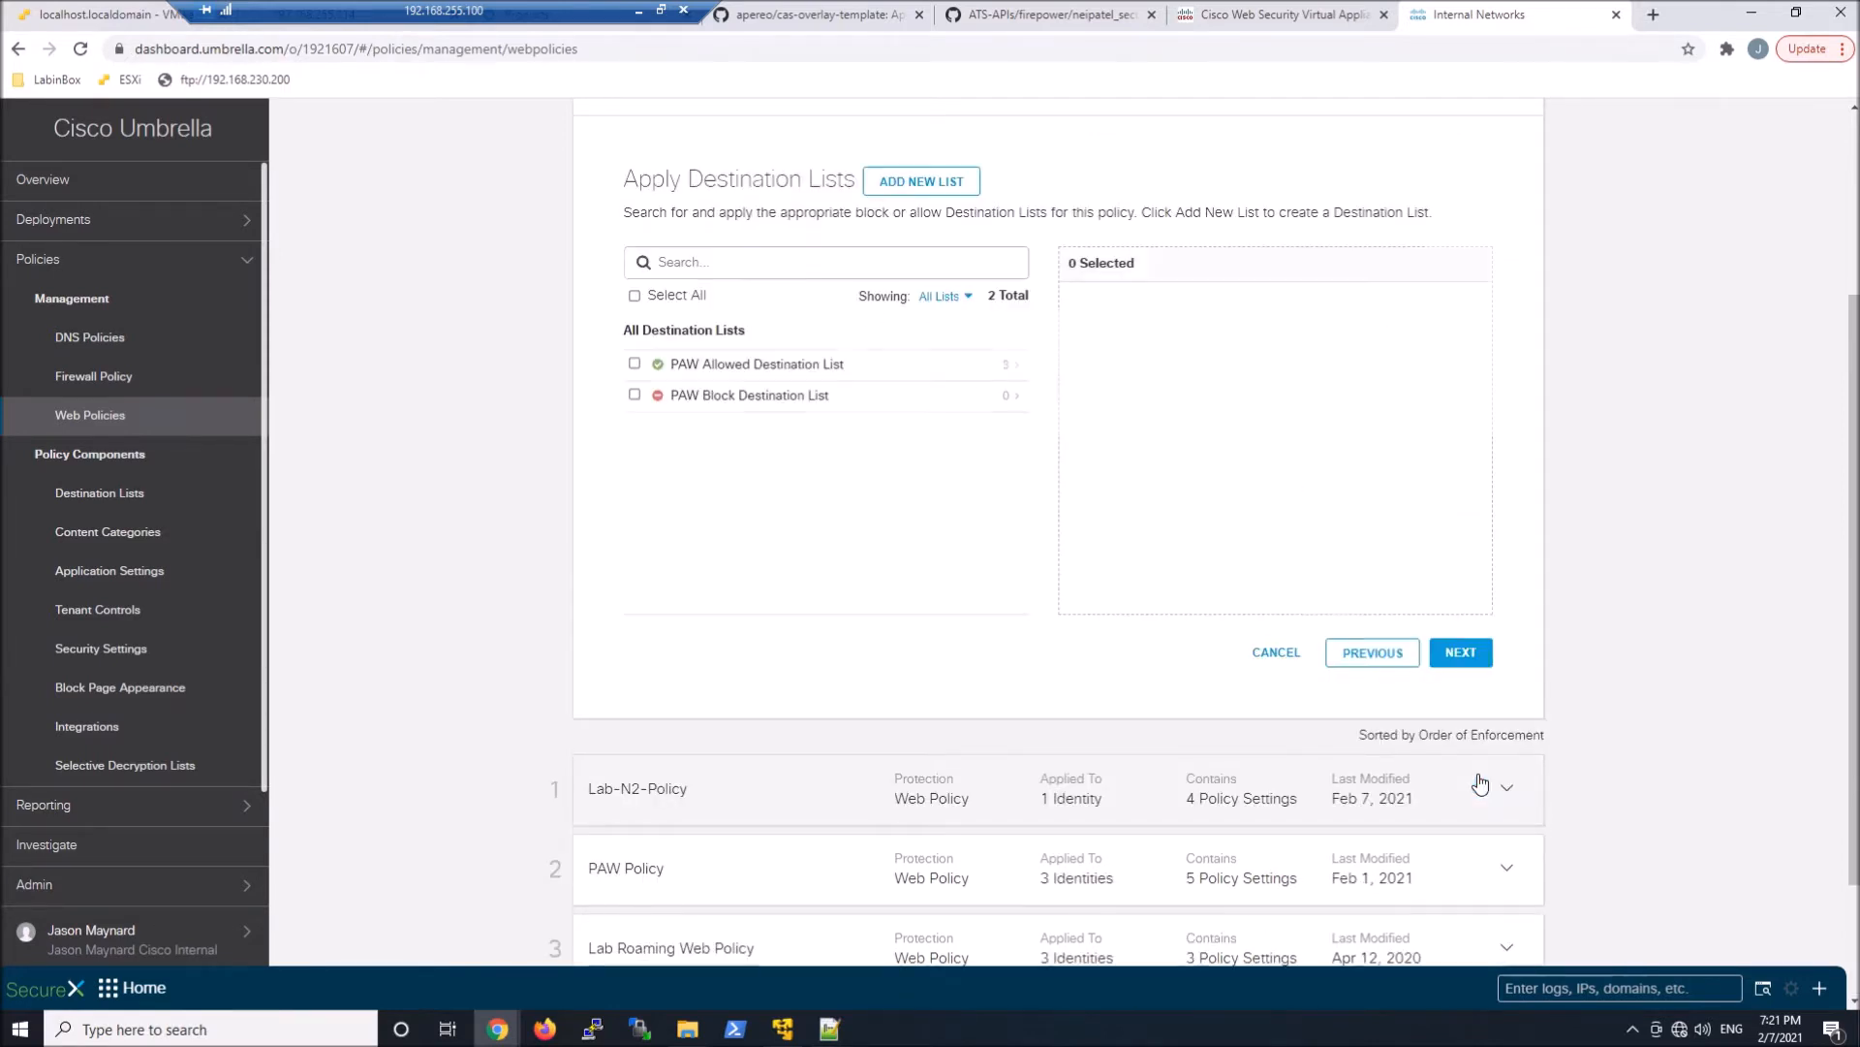
click(1462, 653)
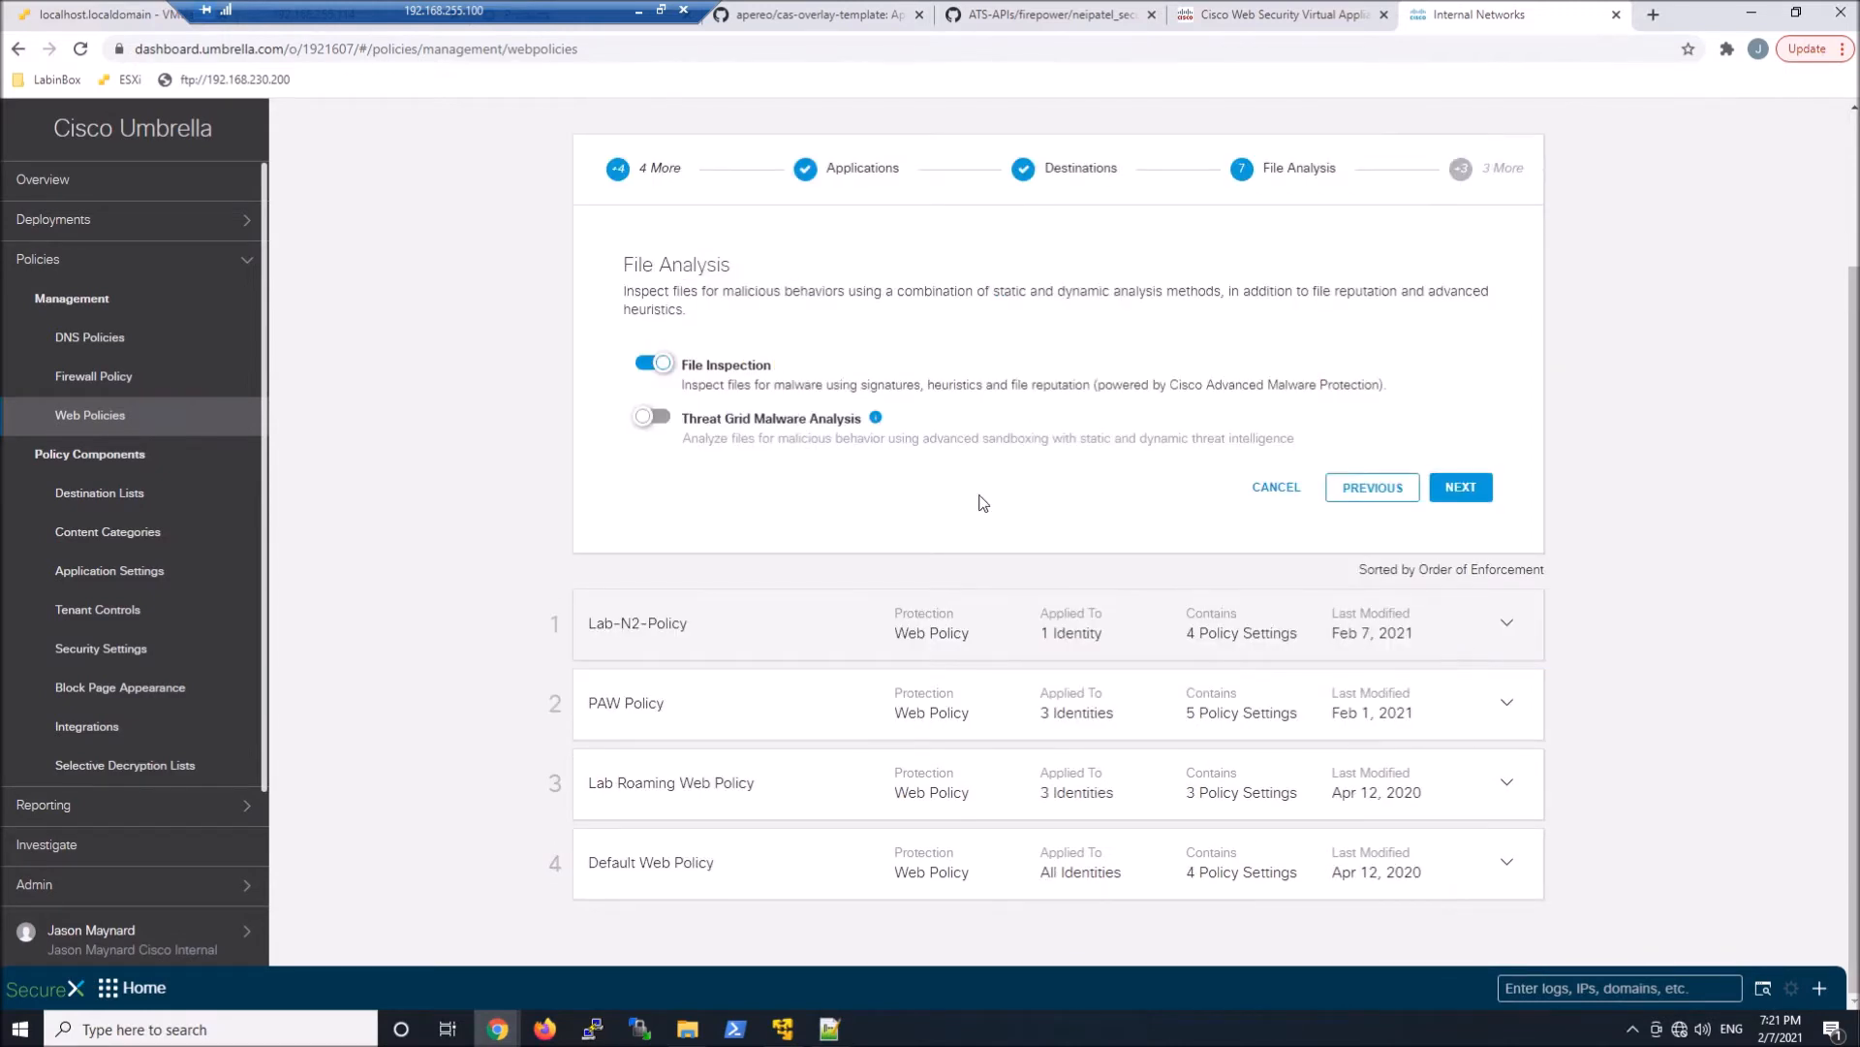
Enable Threat Grid Malware Analysis, block no file types, and keep Umbrella's default block page appearance
click(665, 420)
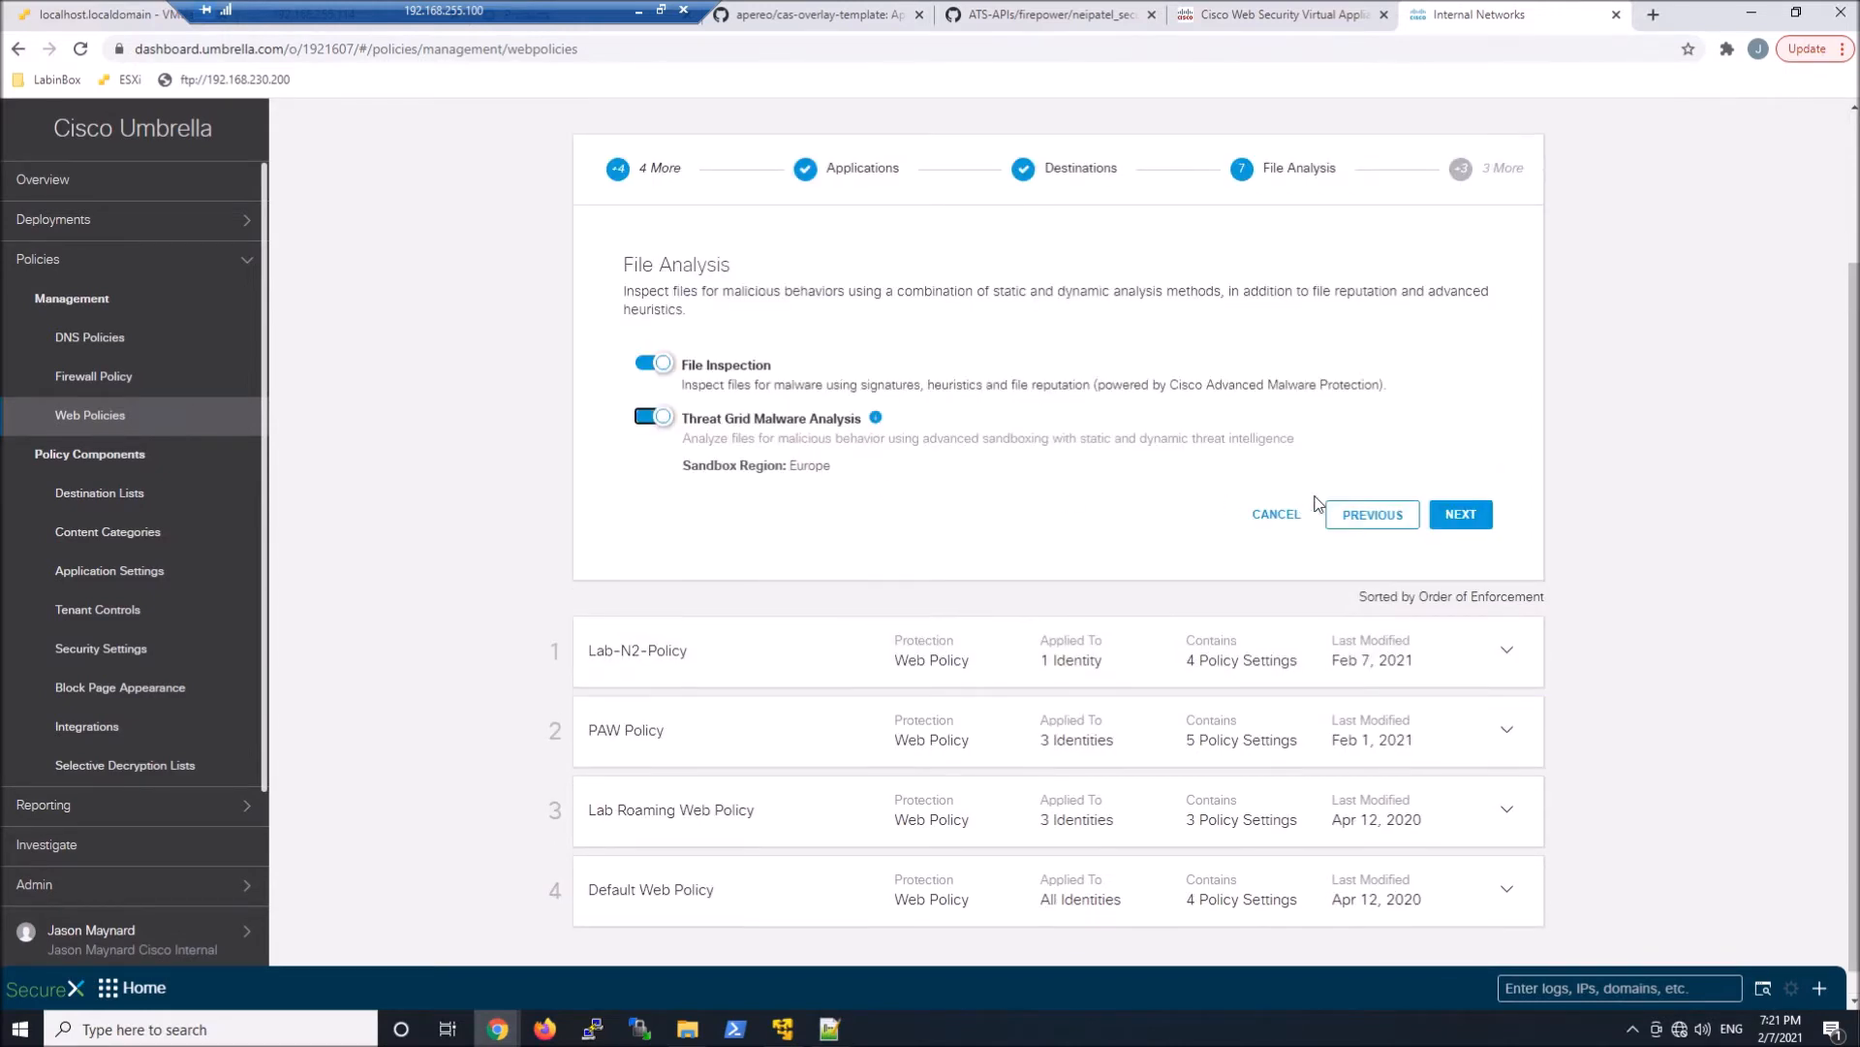
click(1461, 514)
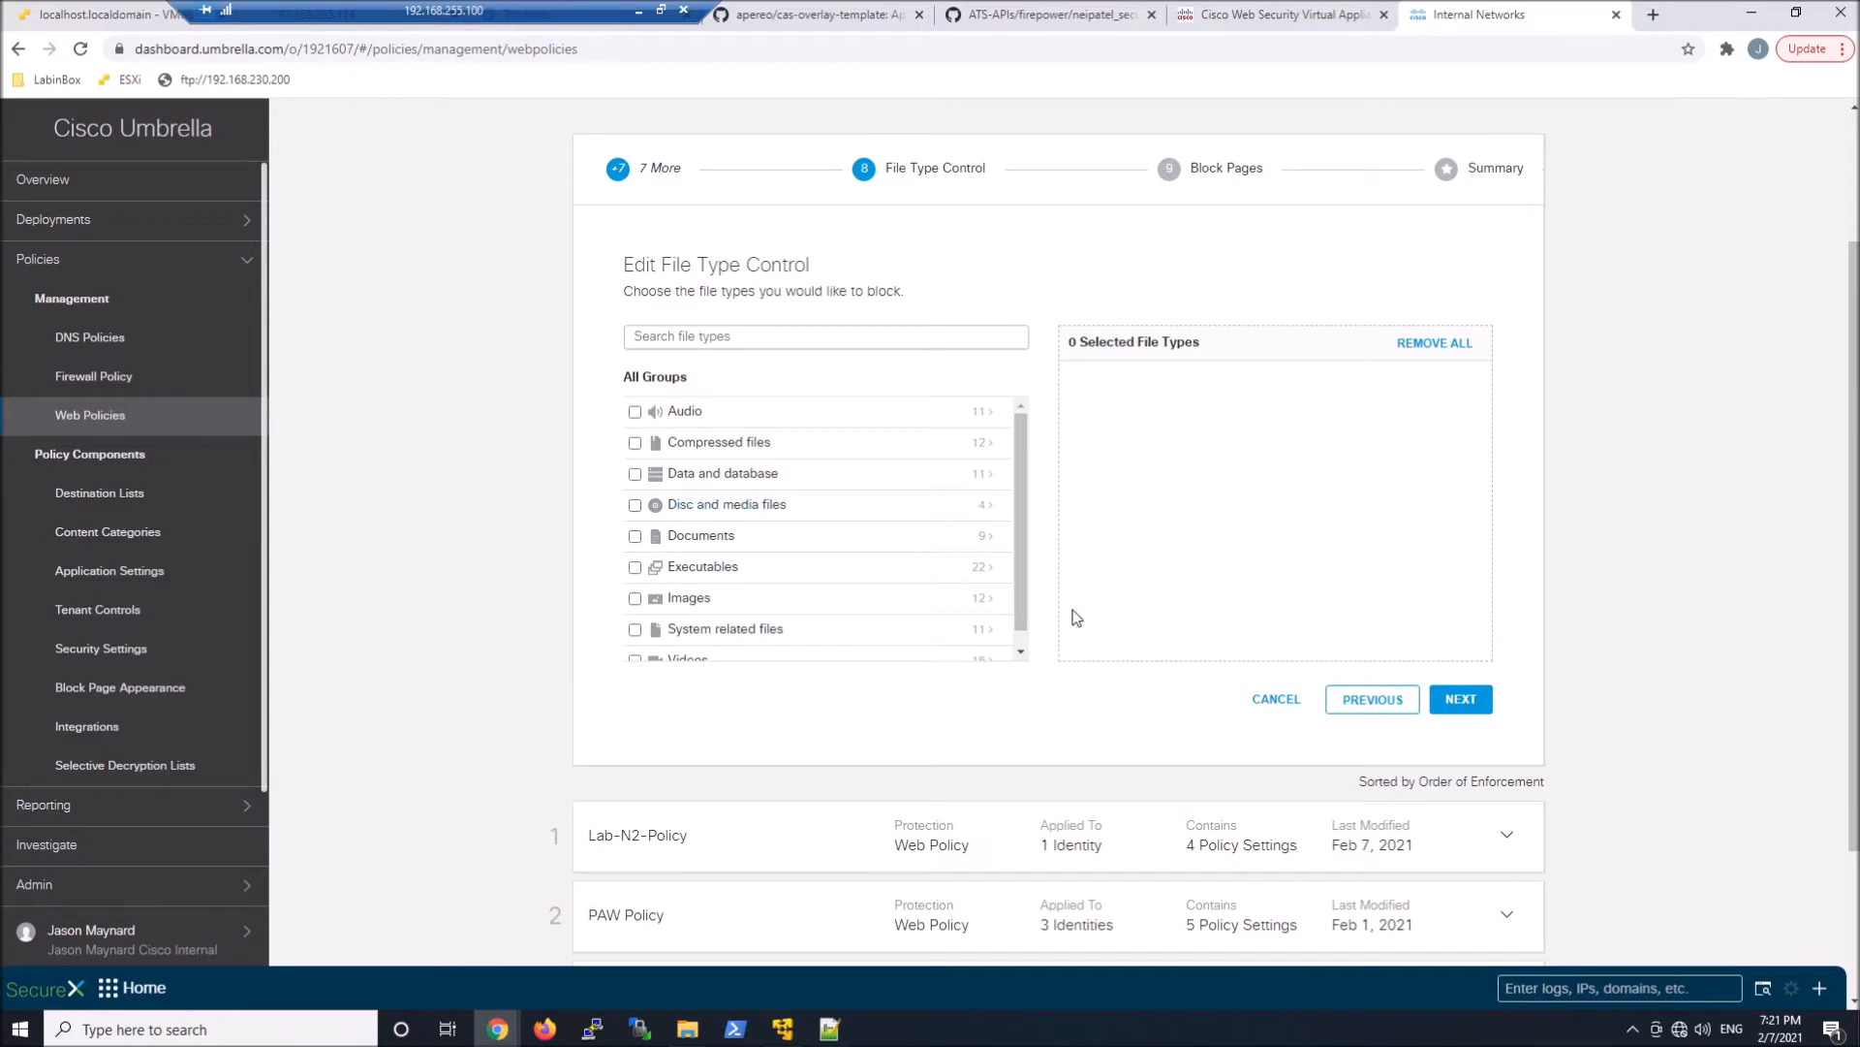
click(1486, 700)
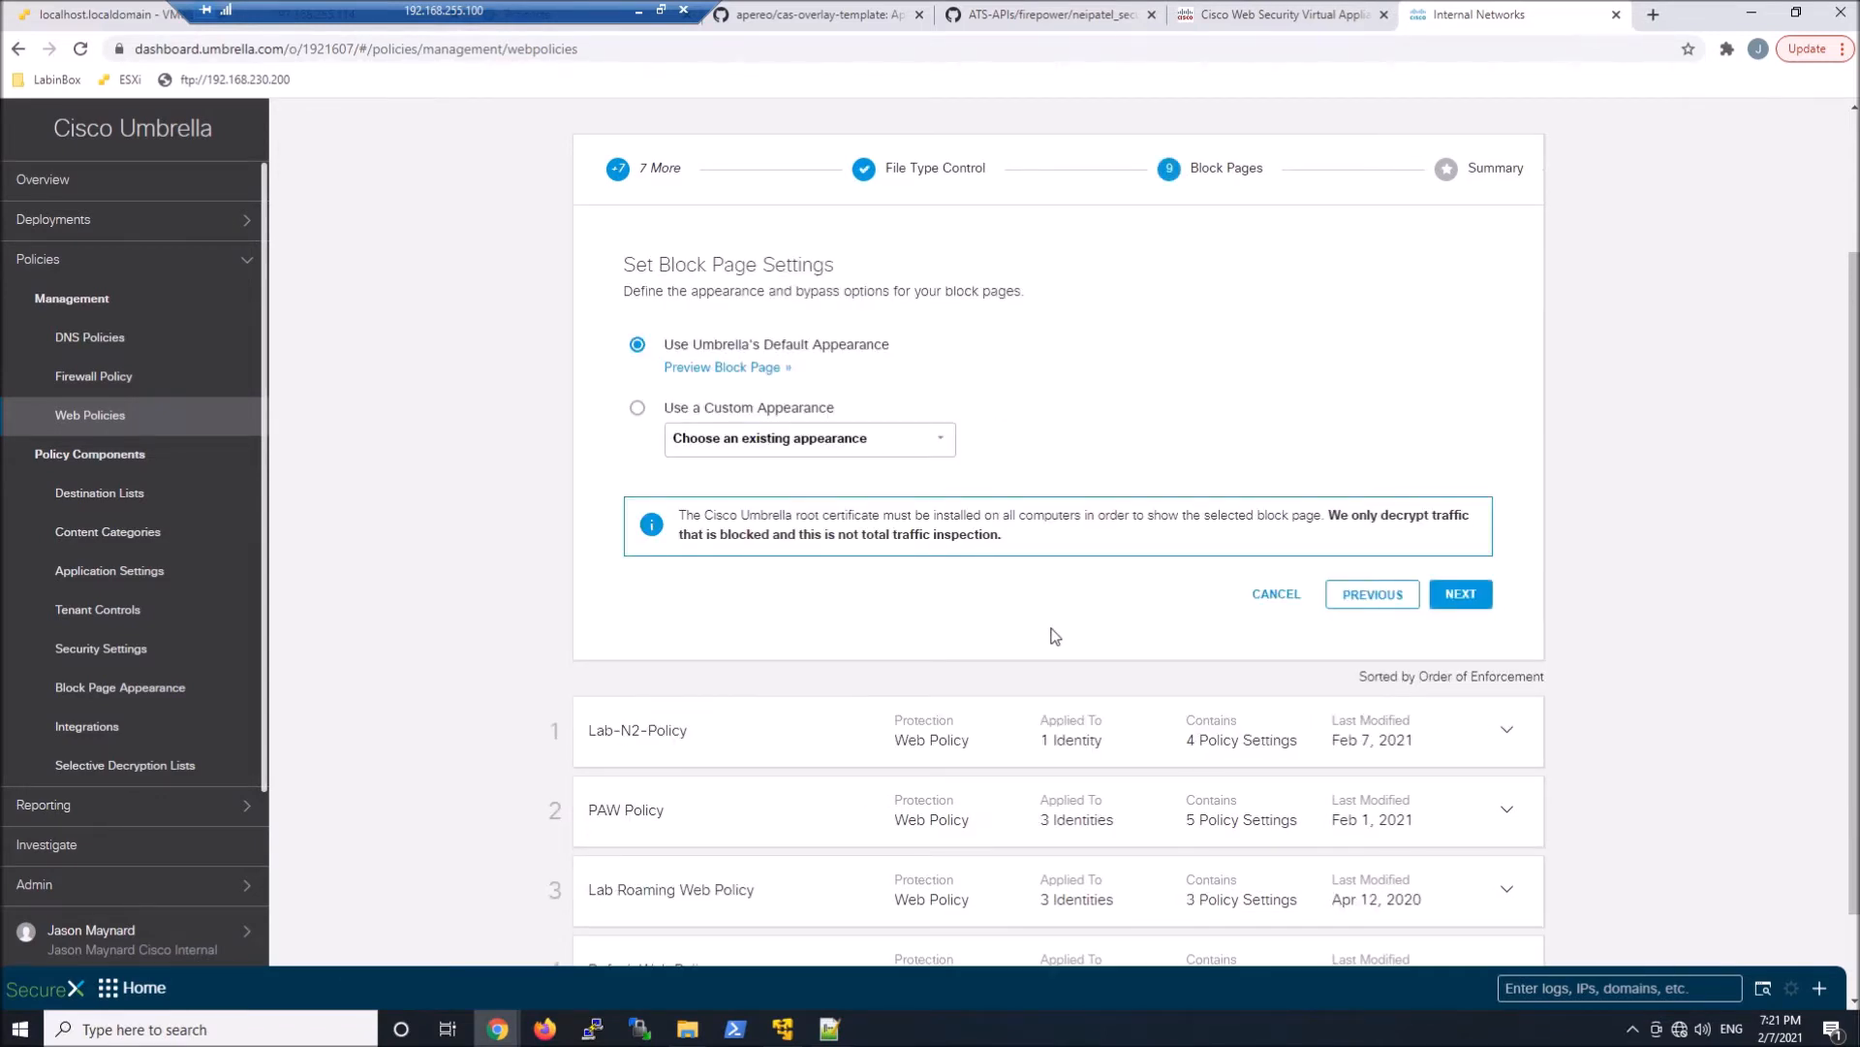
click(1476, 596)
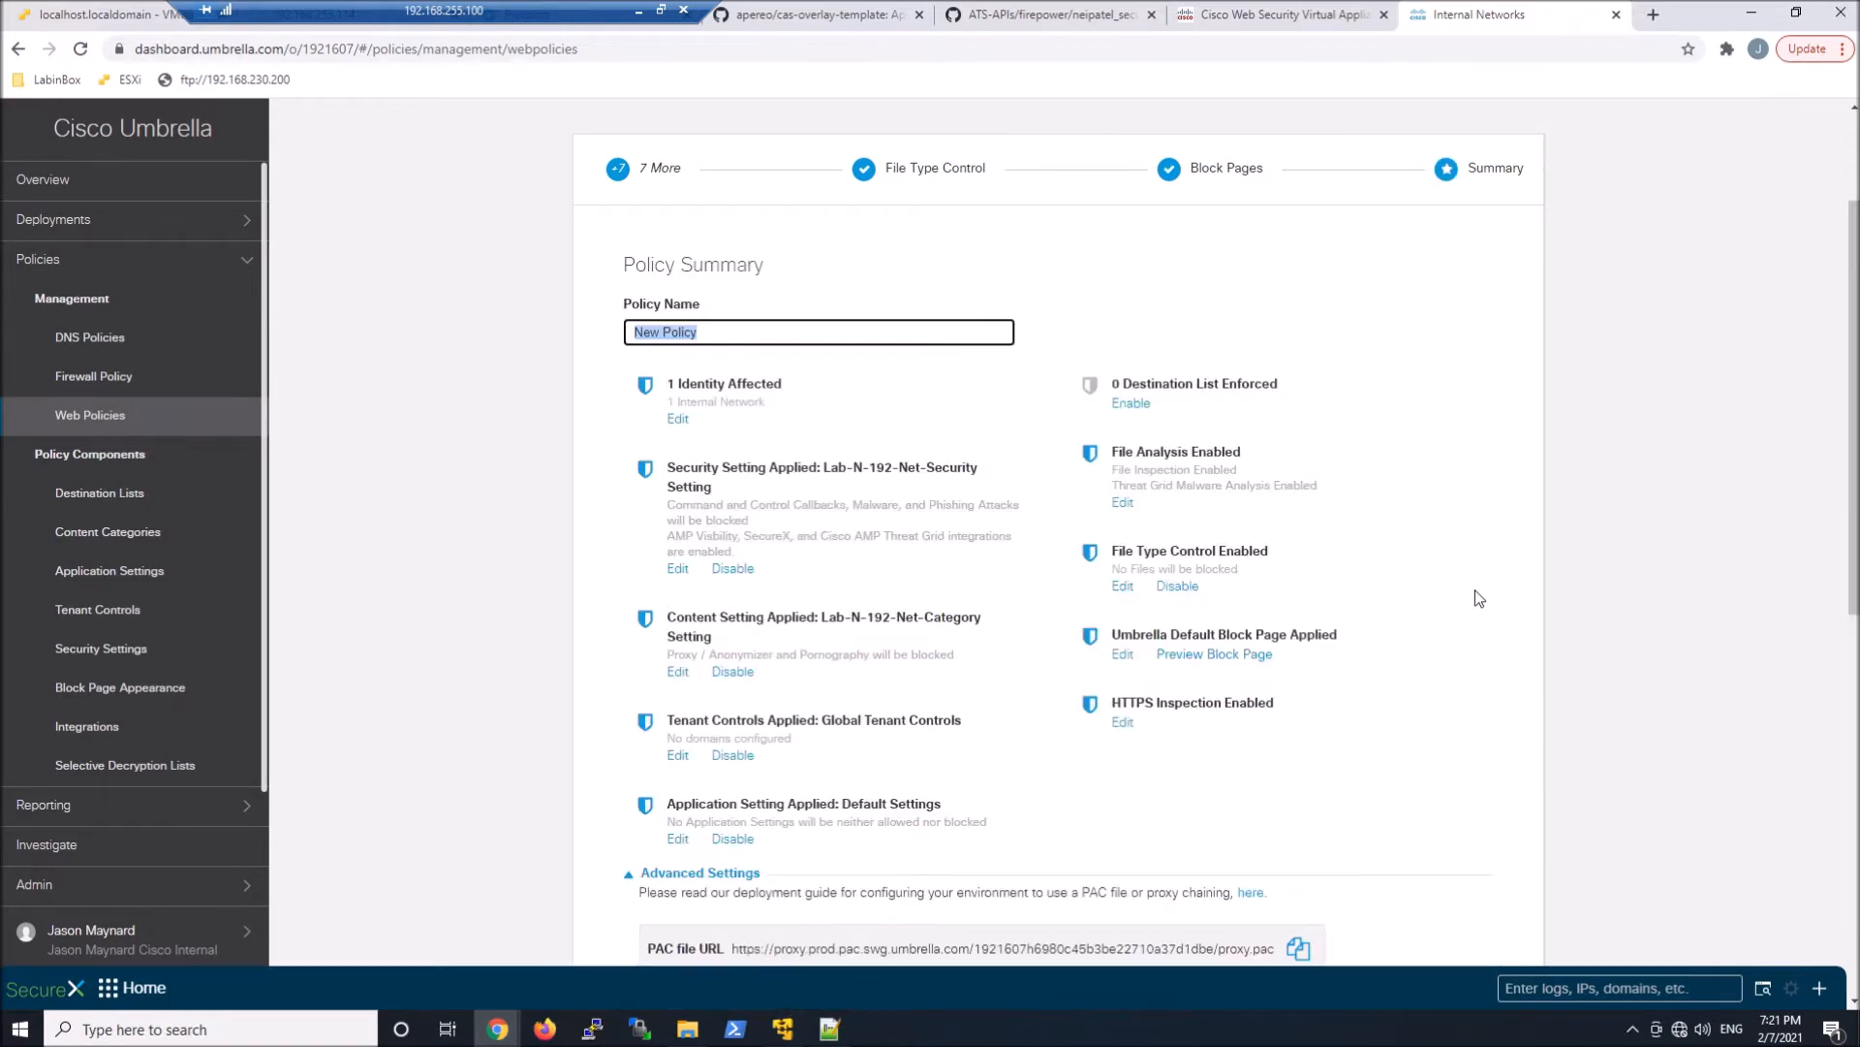
Name the new web policy Lab-N-192-Net-Policy and save it with all requests logged
click(646, 333)
double_click(646, 332)
text(Lab-N-192-Net-)
scroll(1541, 523, down, 3)
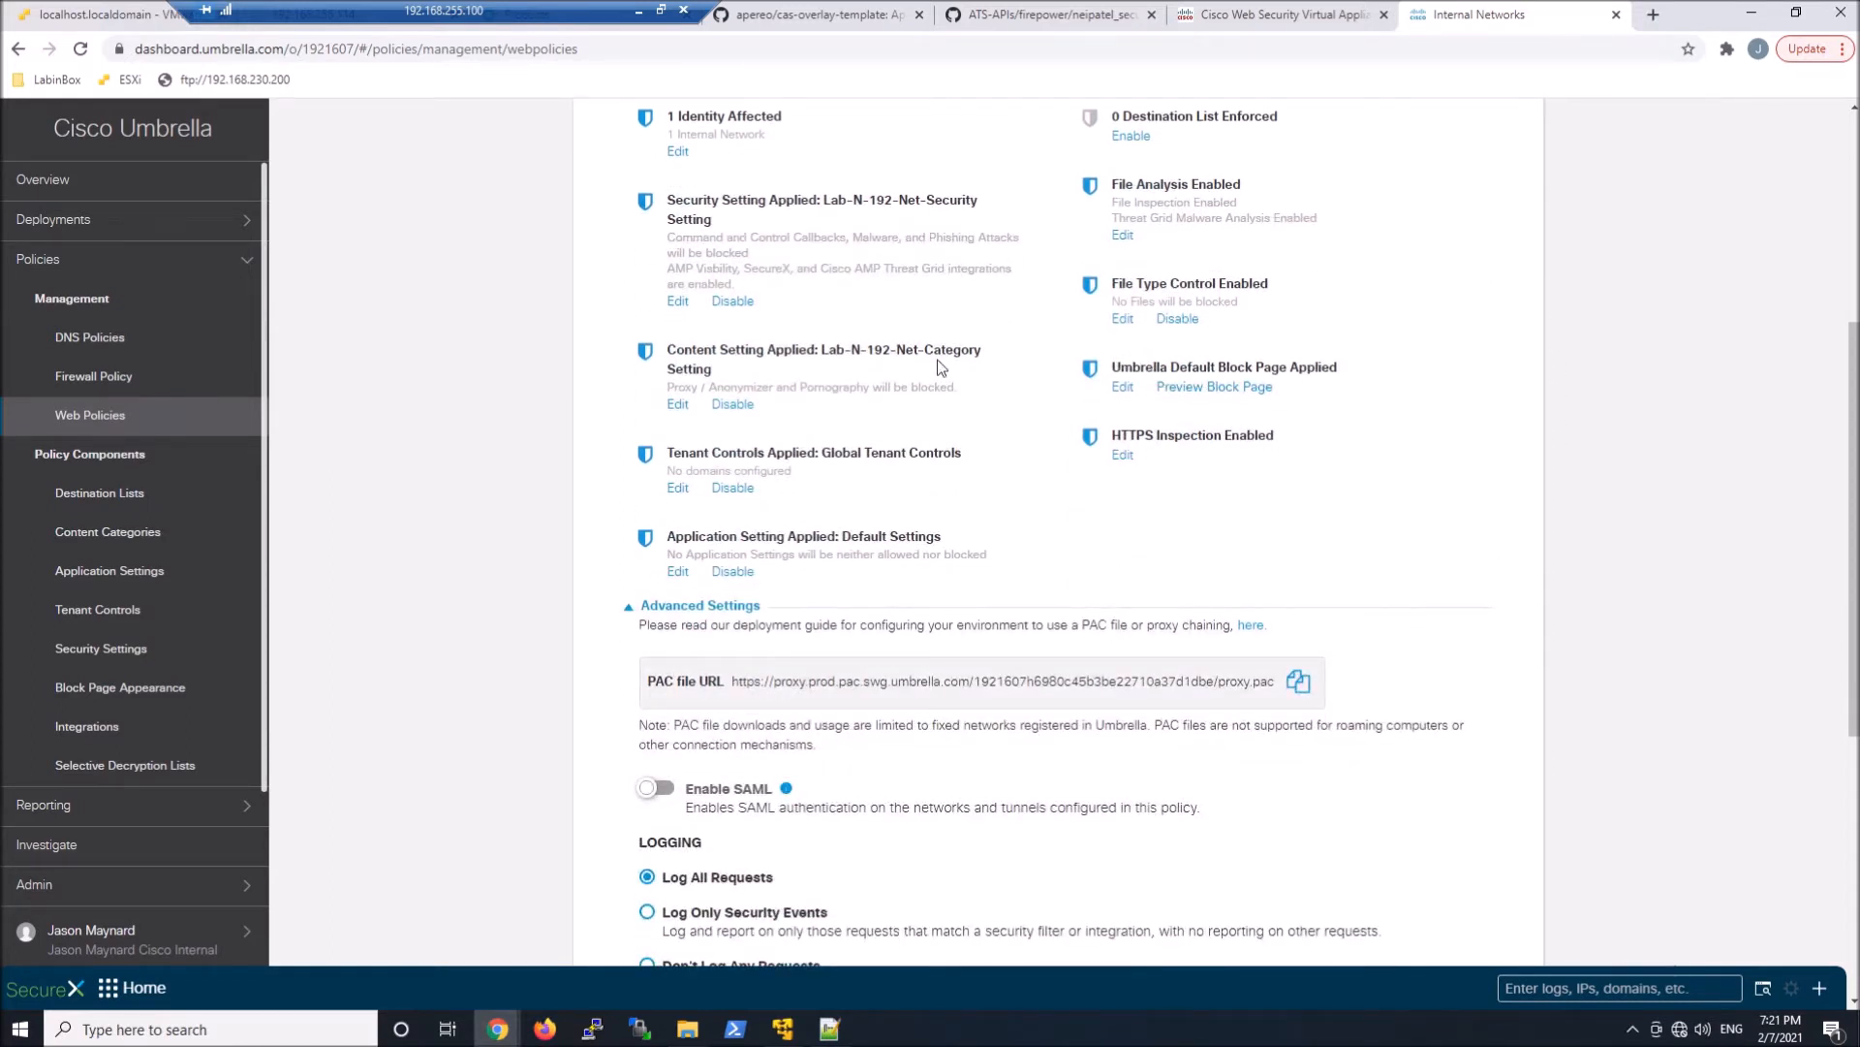
scroll(1435, 667, down, 4)
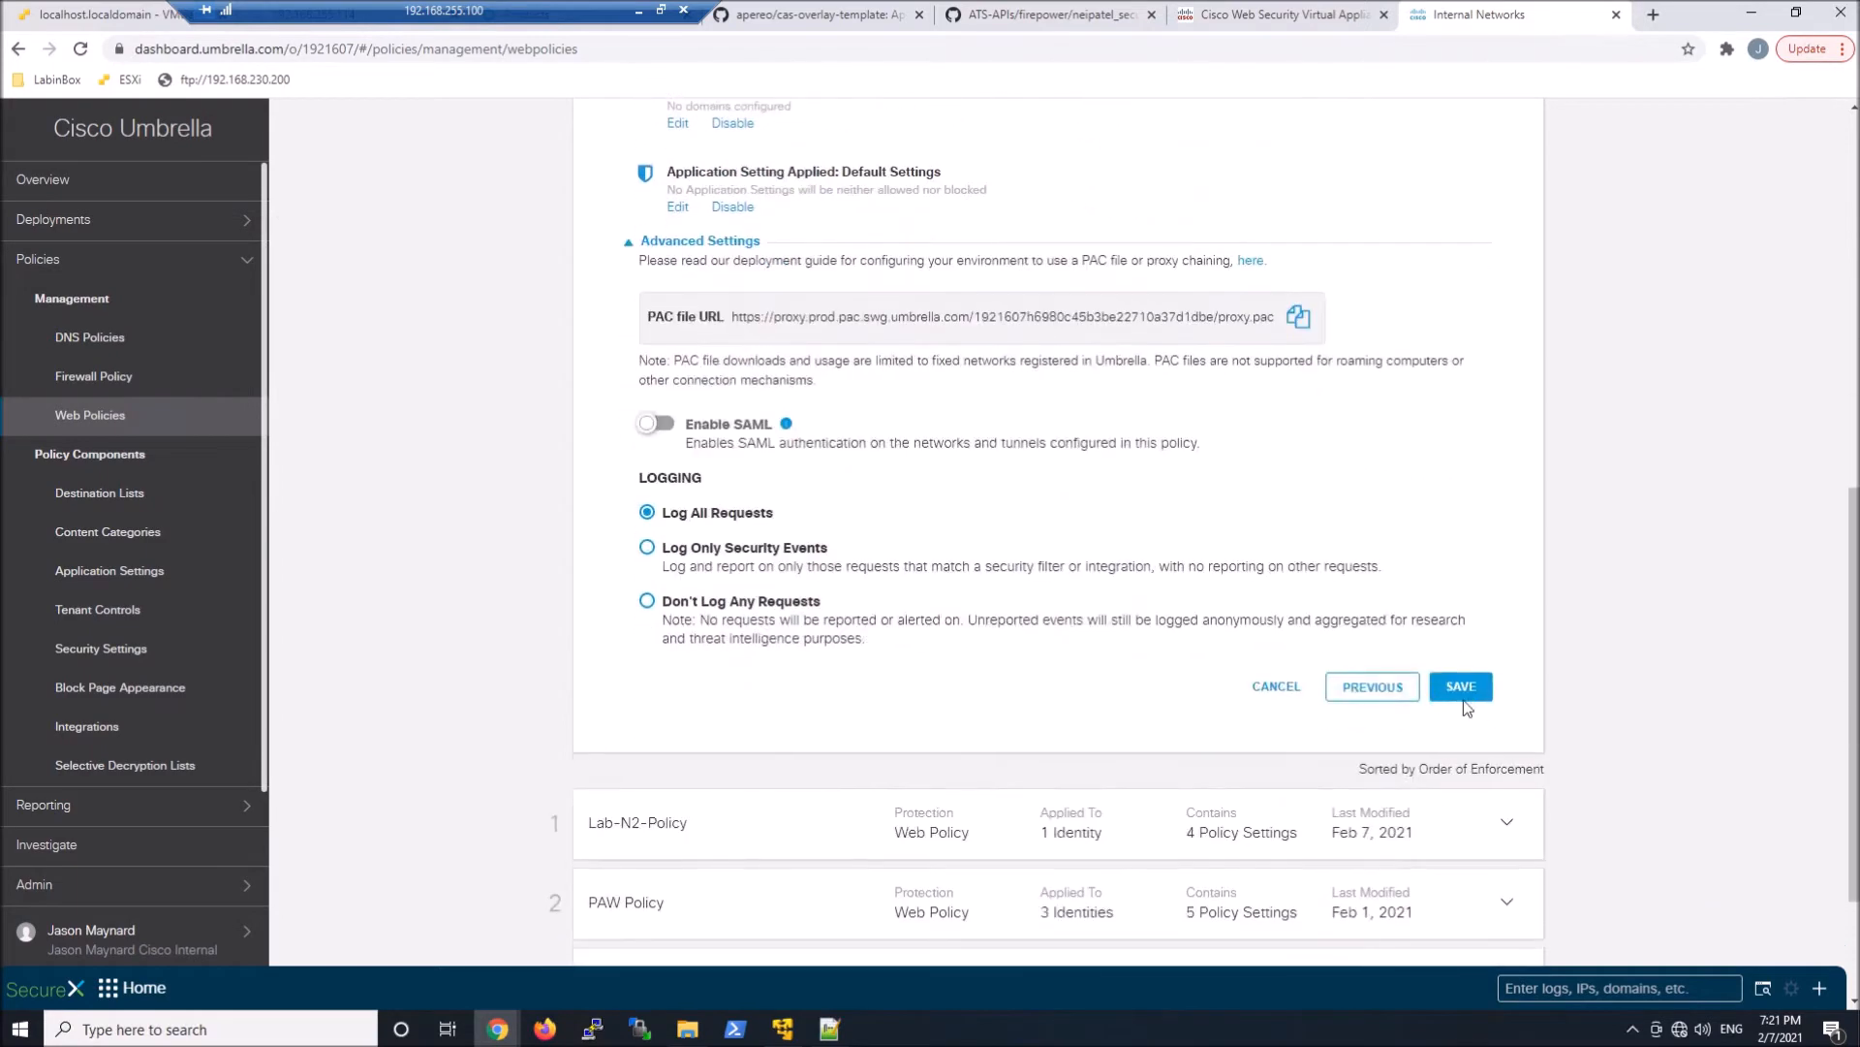
click(1465, 688)
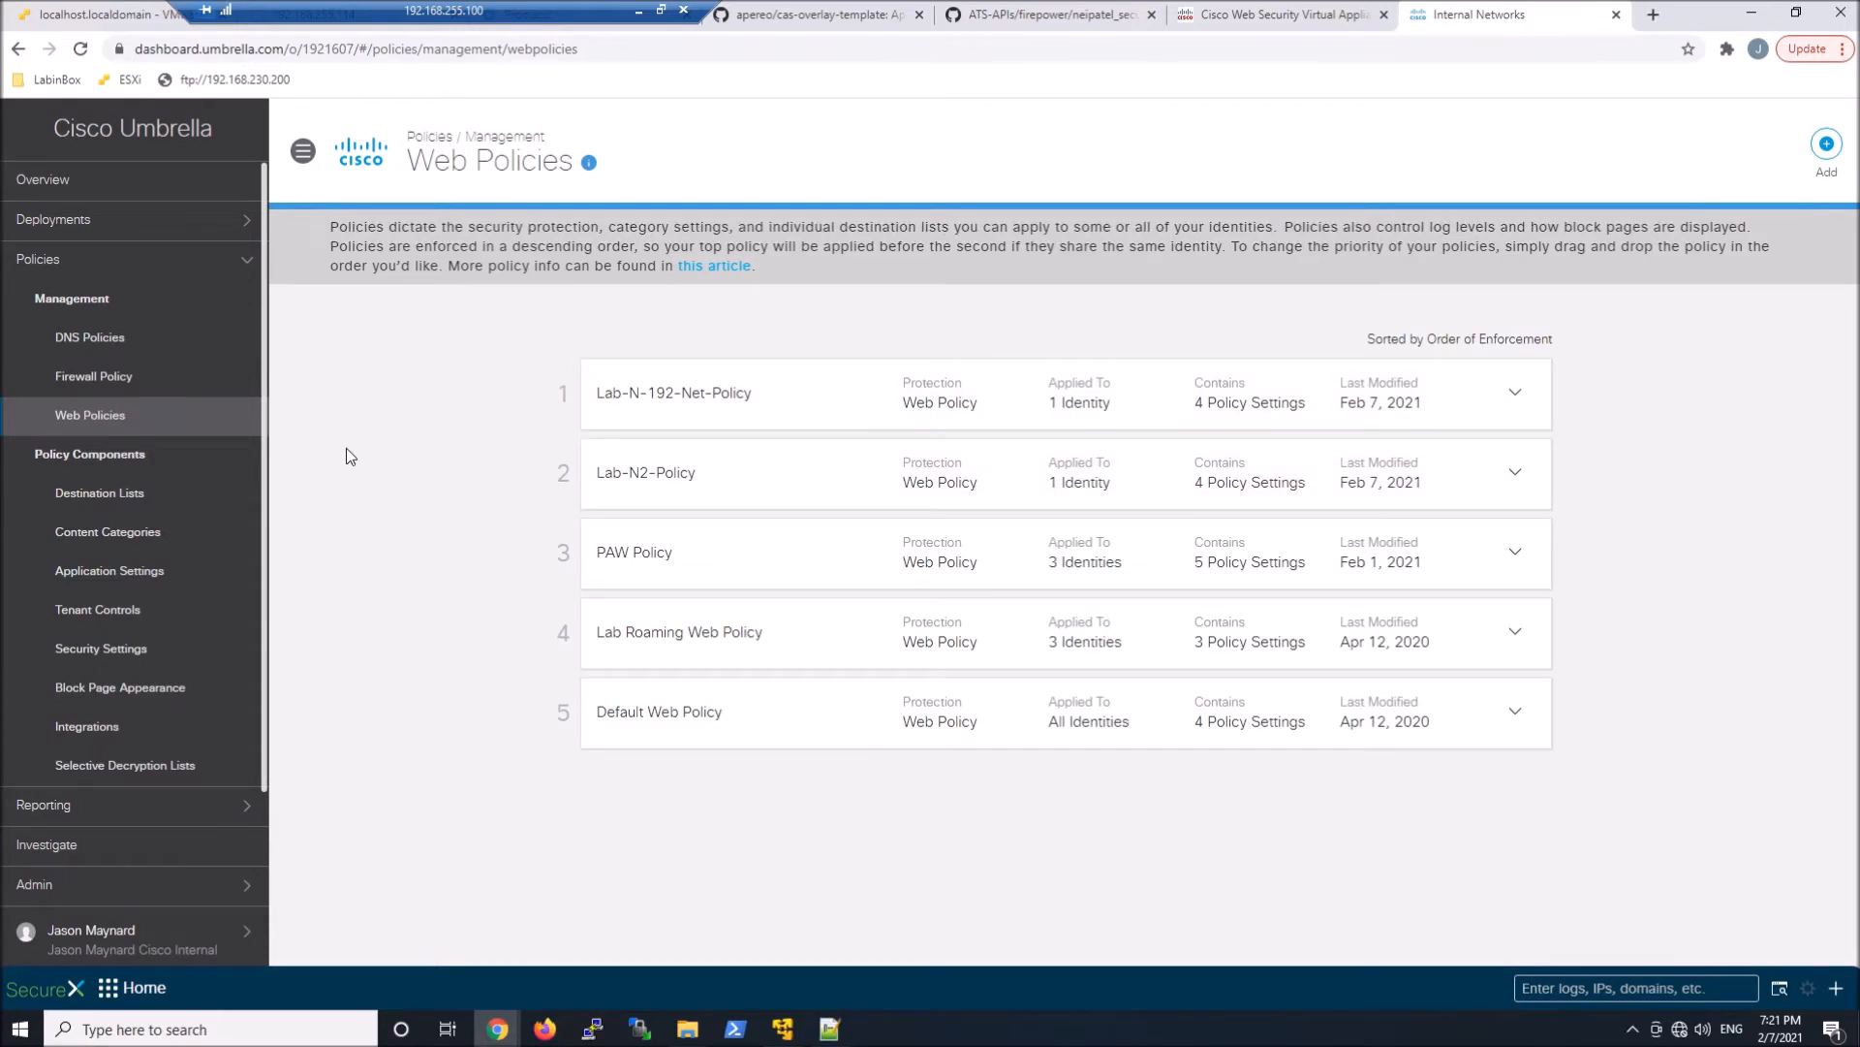
Open the Activity Search report to examine the recent requests and their identities
click(210, 806)
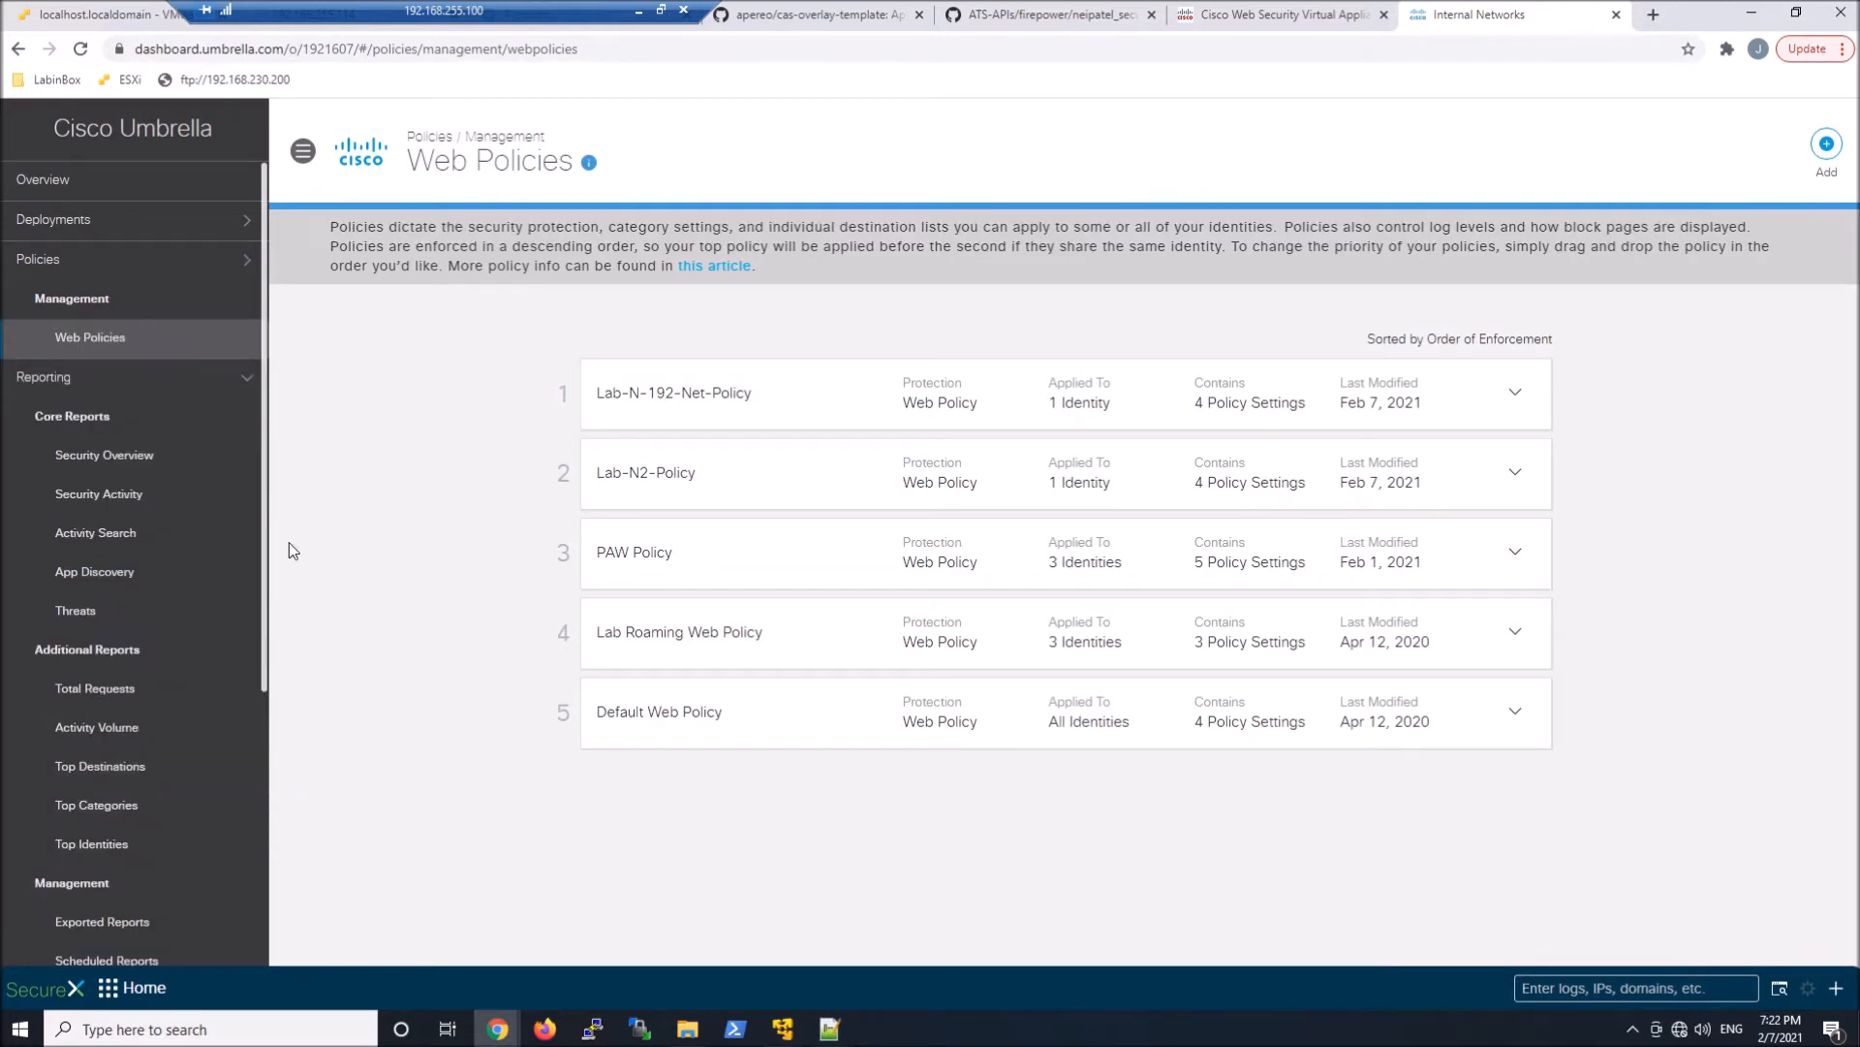
click(101, 534)
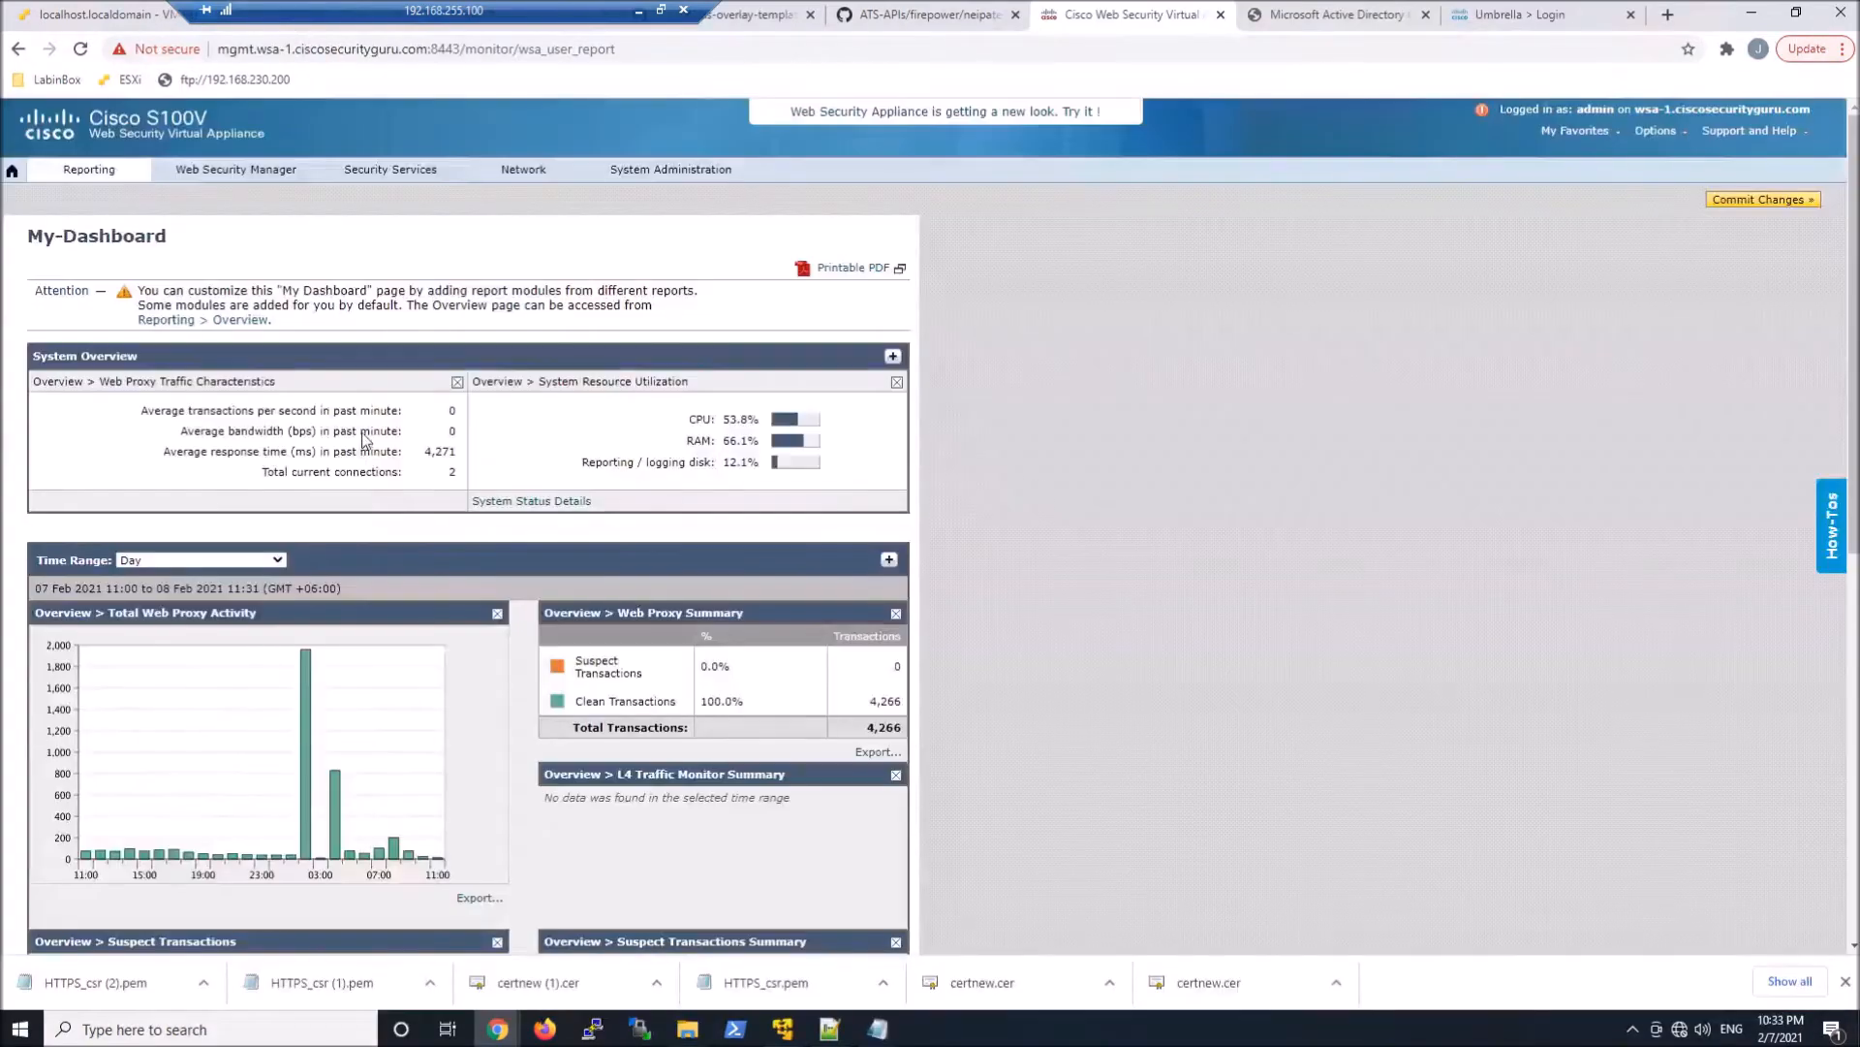
Switch to the Cisco Web Security Virtual Appliance and open its HTTPS Proxy settings to enable and edit them
mouse_move(391, 169)
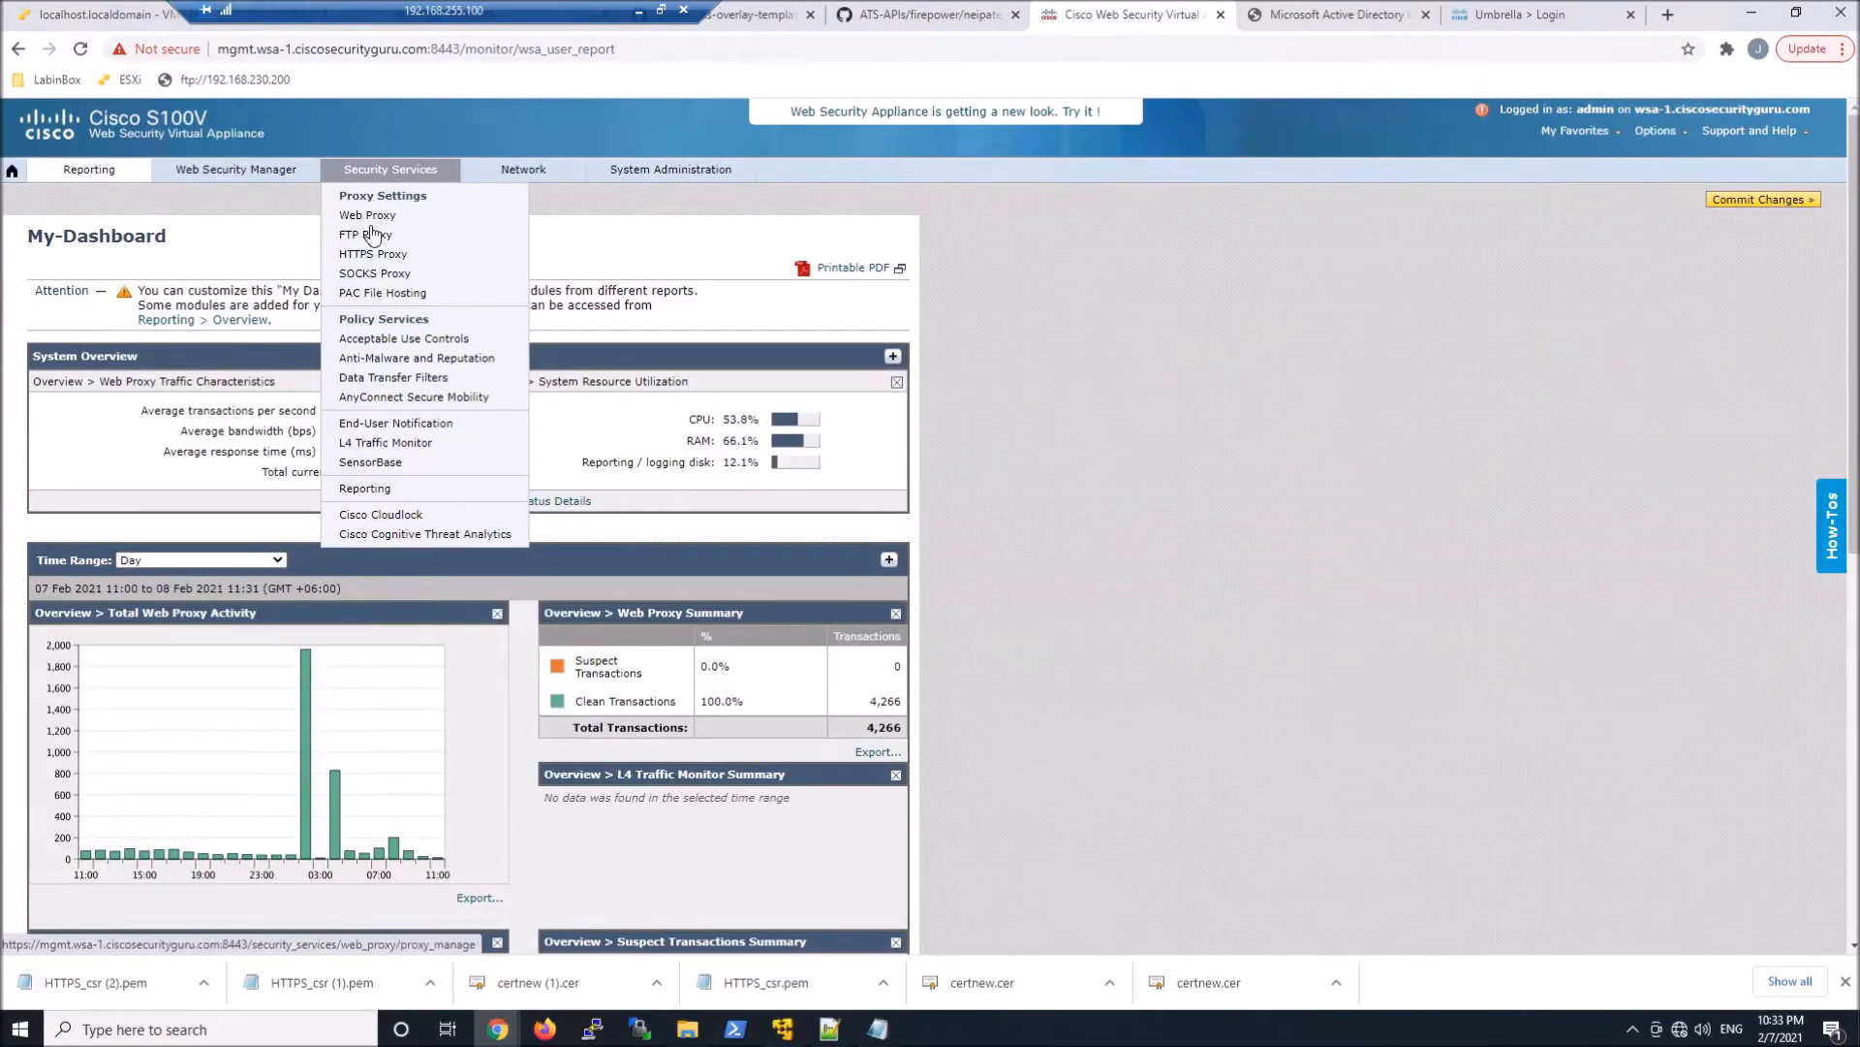
click(373, 253)
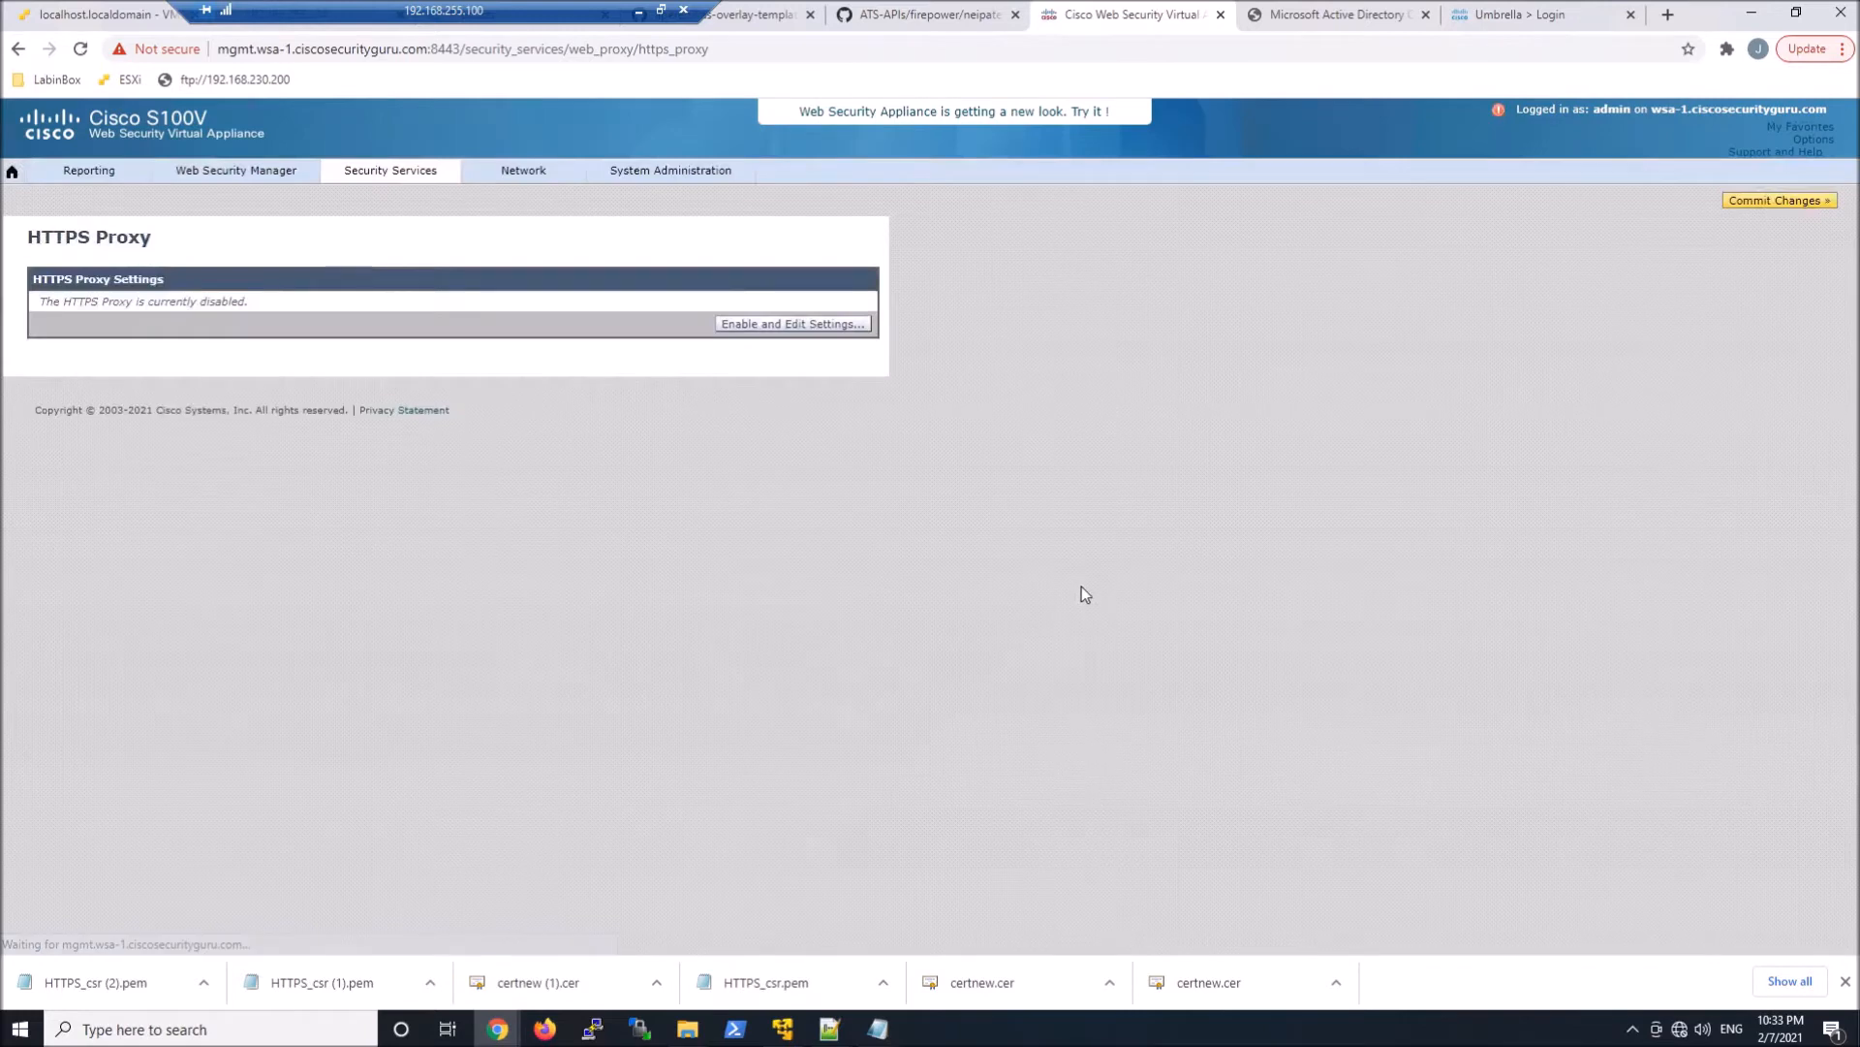
click(789, 325)
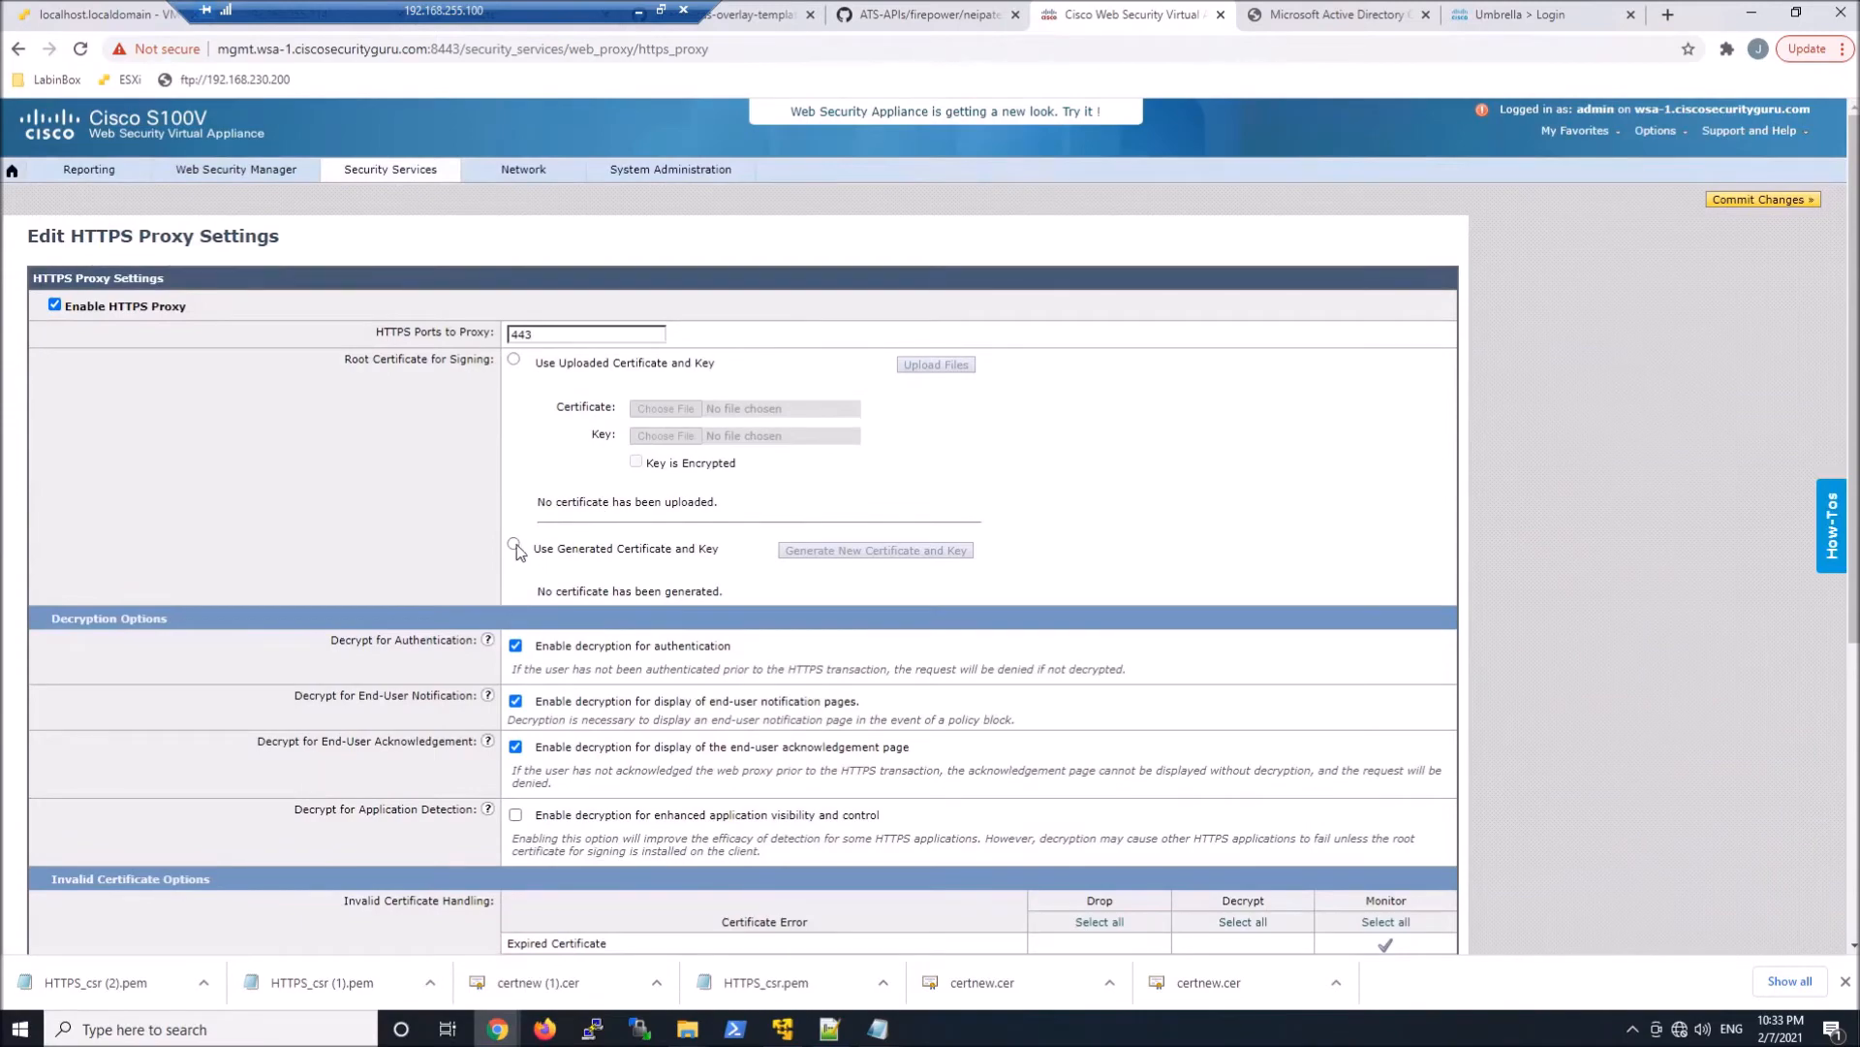
Generate a new root certificate and key for wsa-1.ciscosecurityguru.com with organization FE80, unit Engineering and country CA
click(514, 545)
click(861, 559)
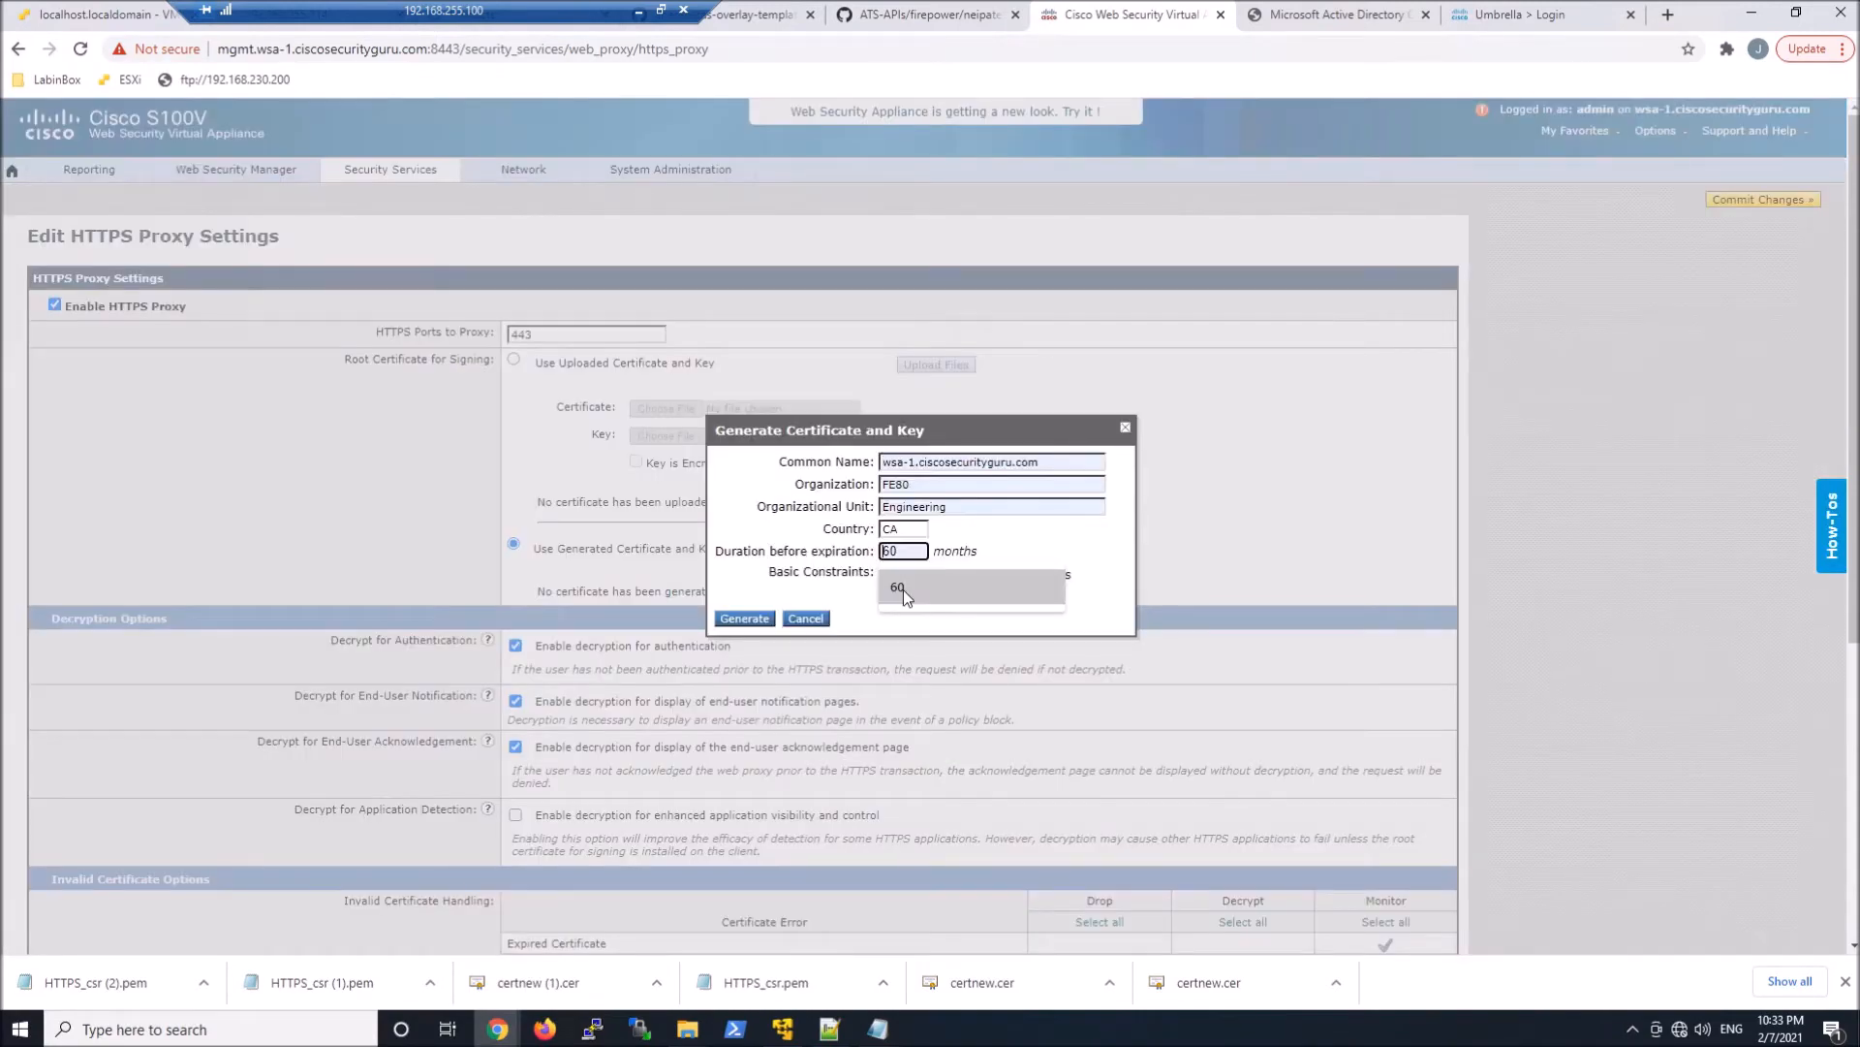
click(909, 587)
click(743, 619)
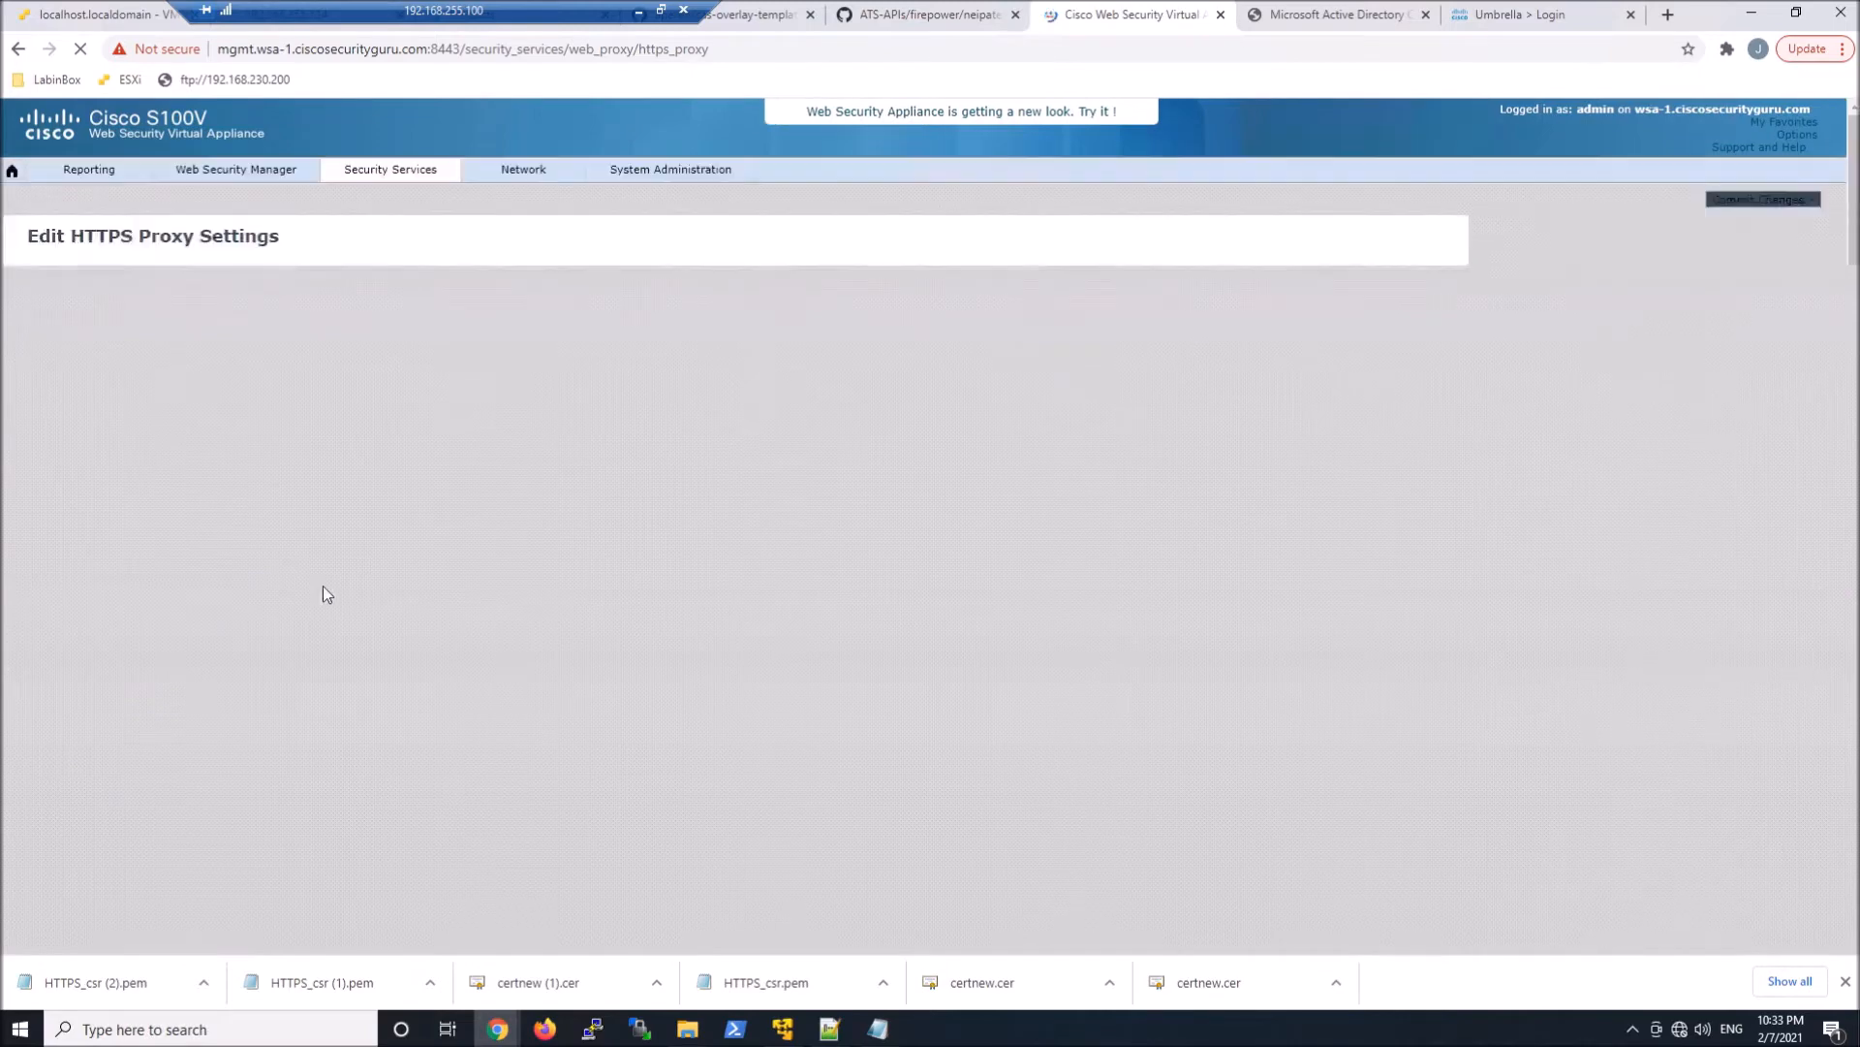
Download the certificate signing request, open HTTPS_csr (3).pem in Notepad, copy its full contents and close it
scroll(1005, 754, down, 1)
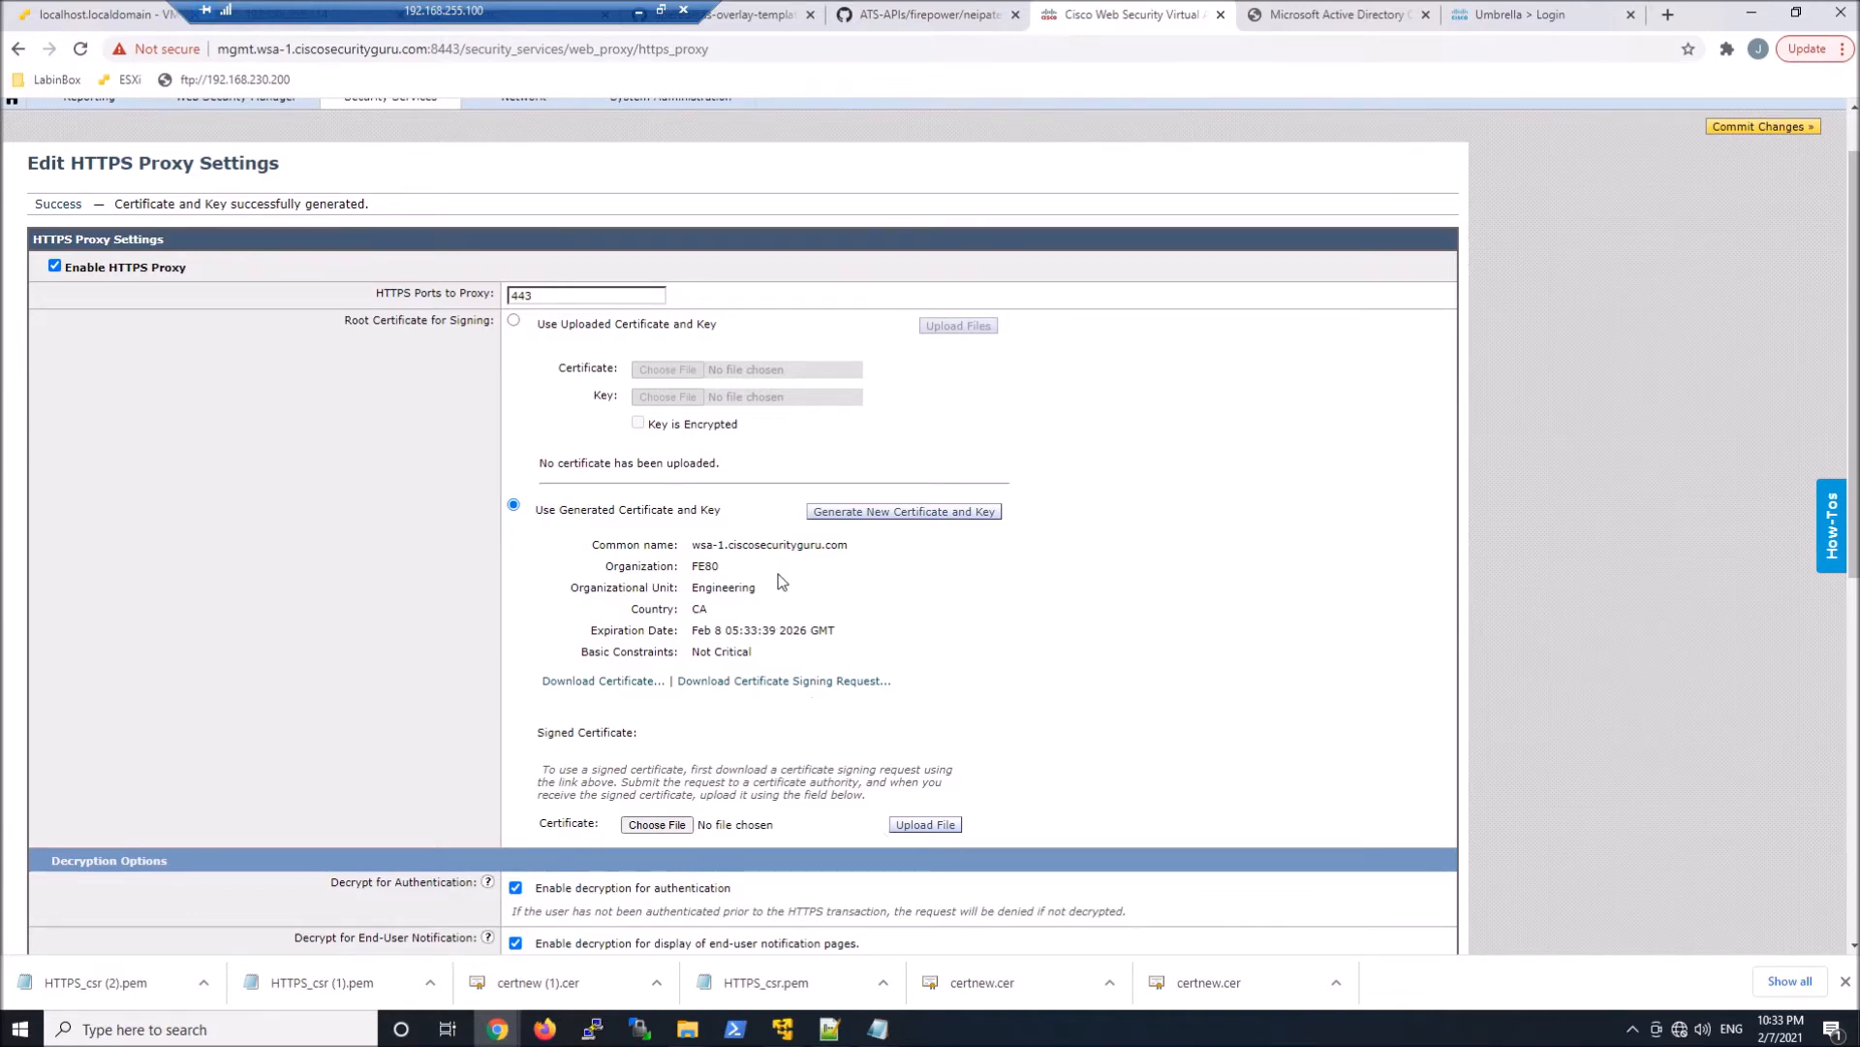
click(797, 683)
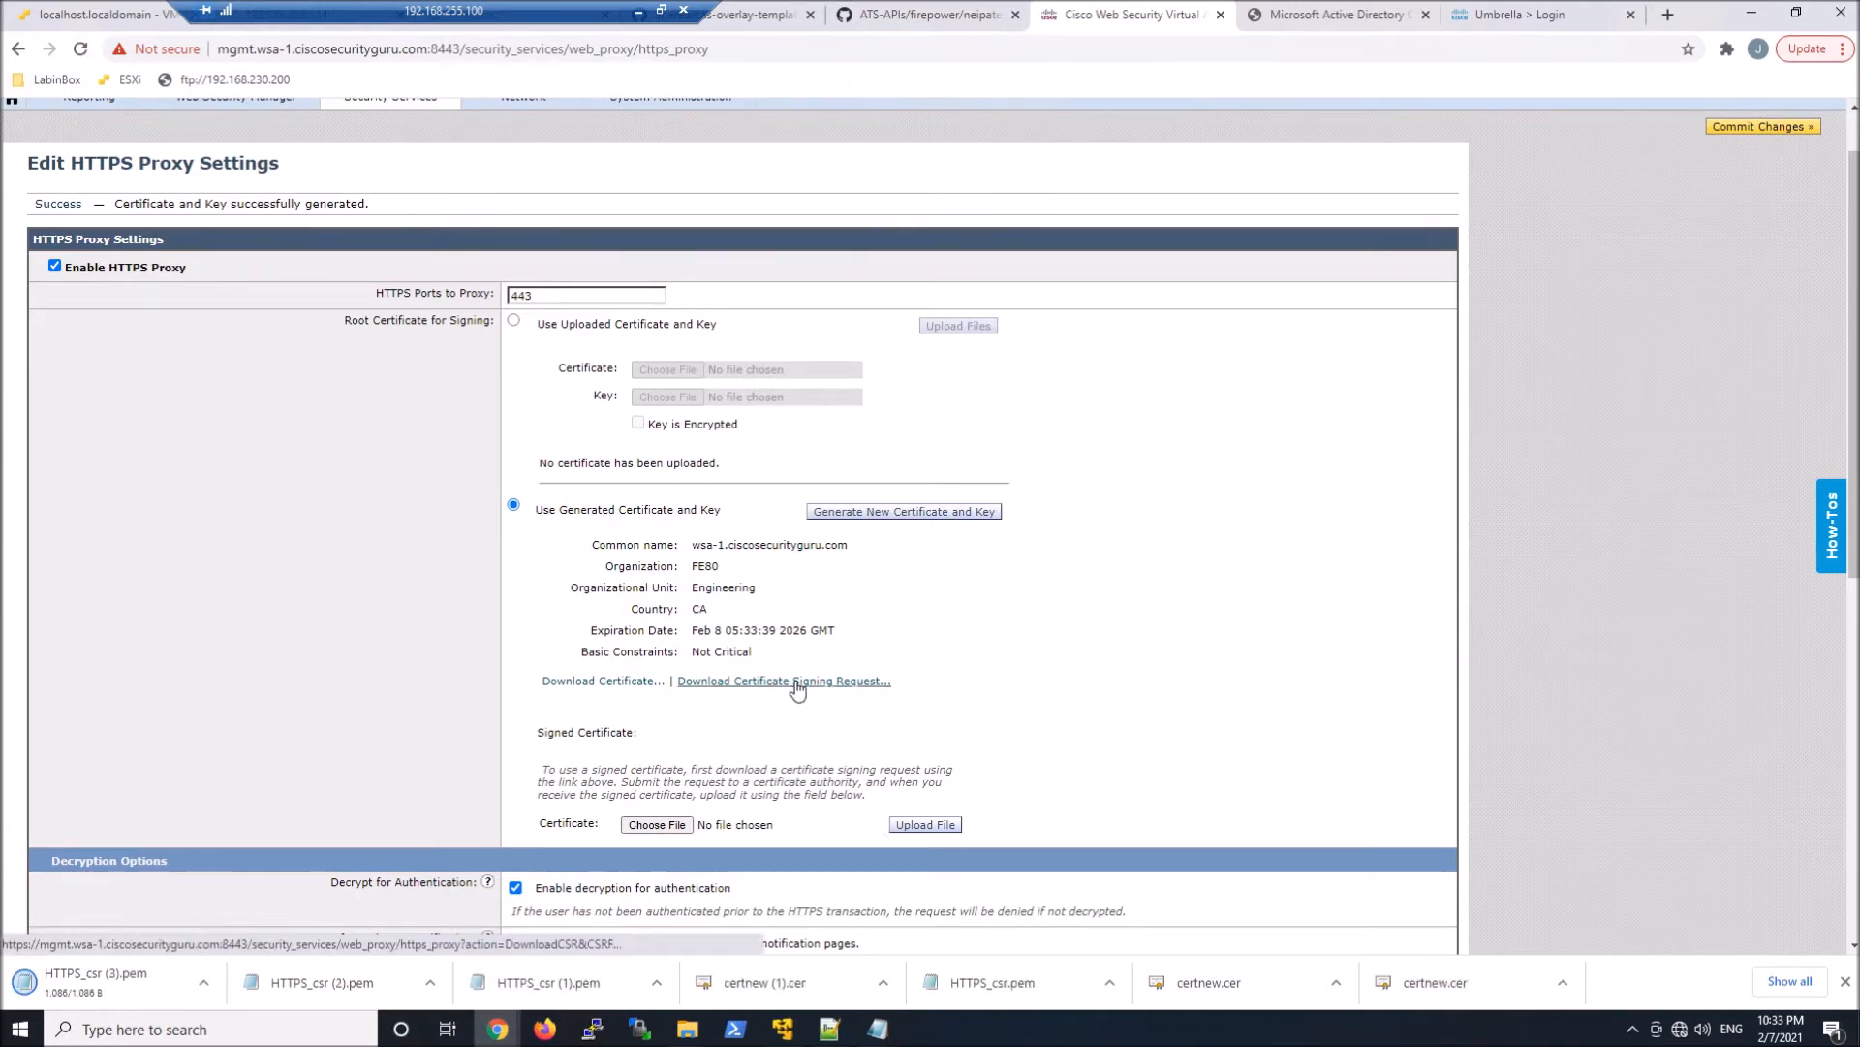
click(204, 983)
click(238, 855)
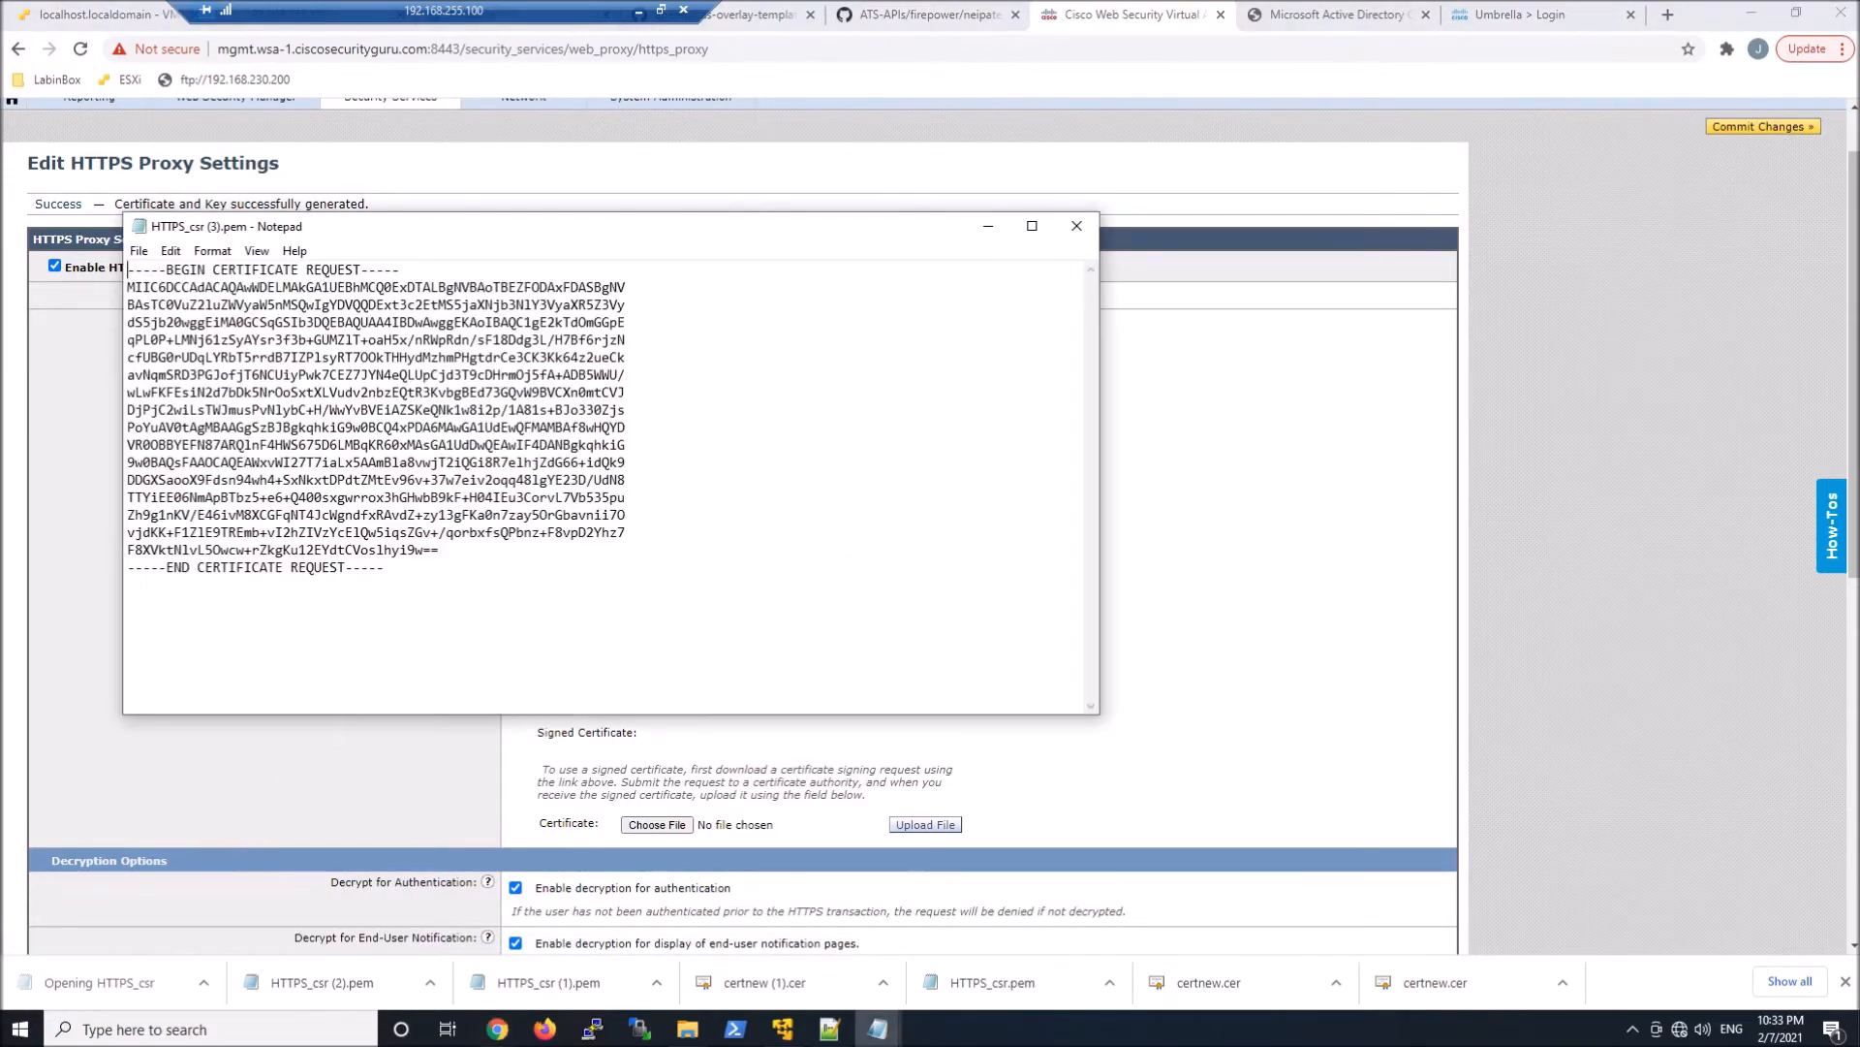
key(ctrl+a)
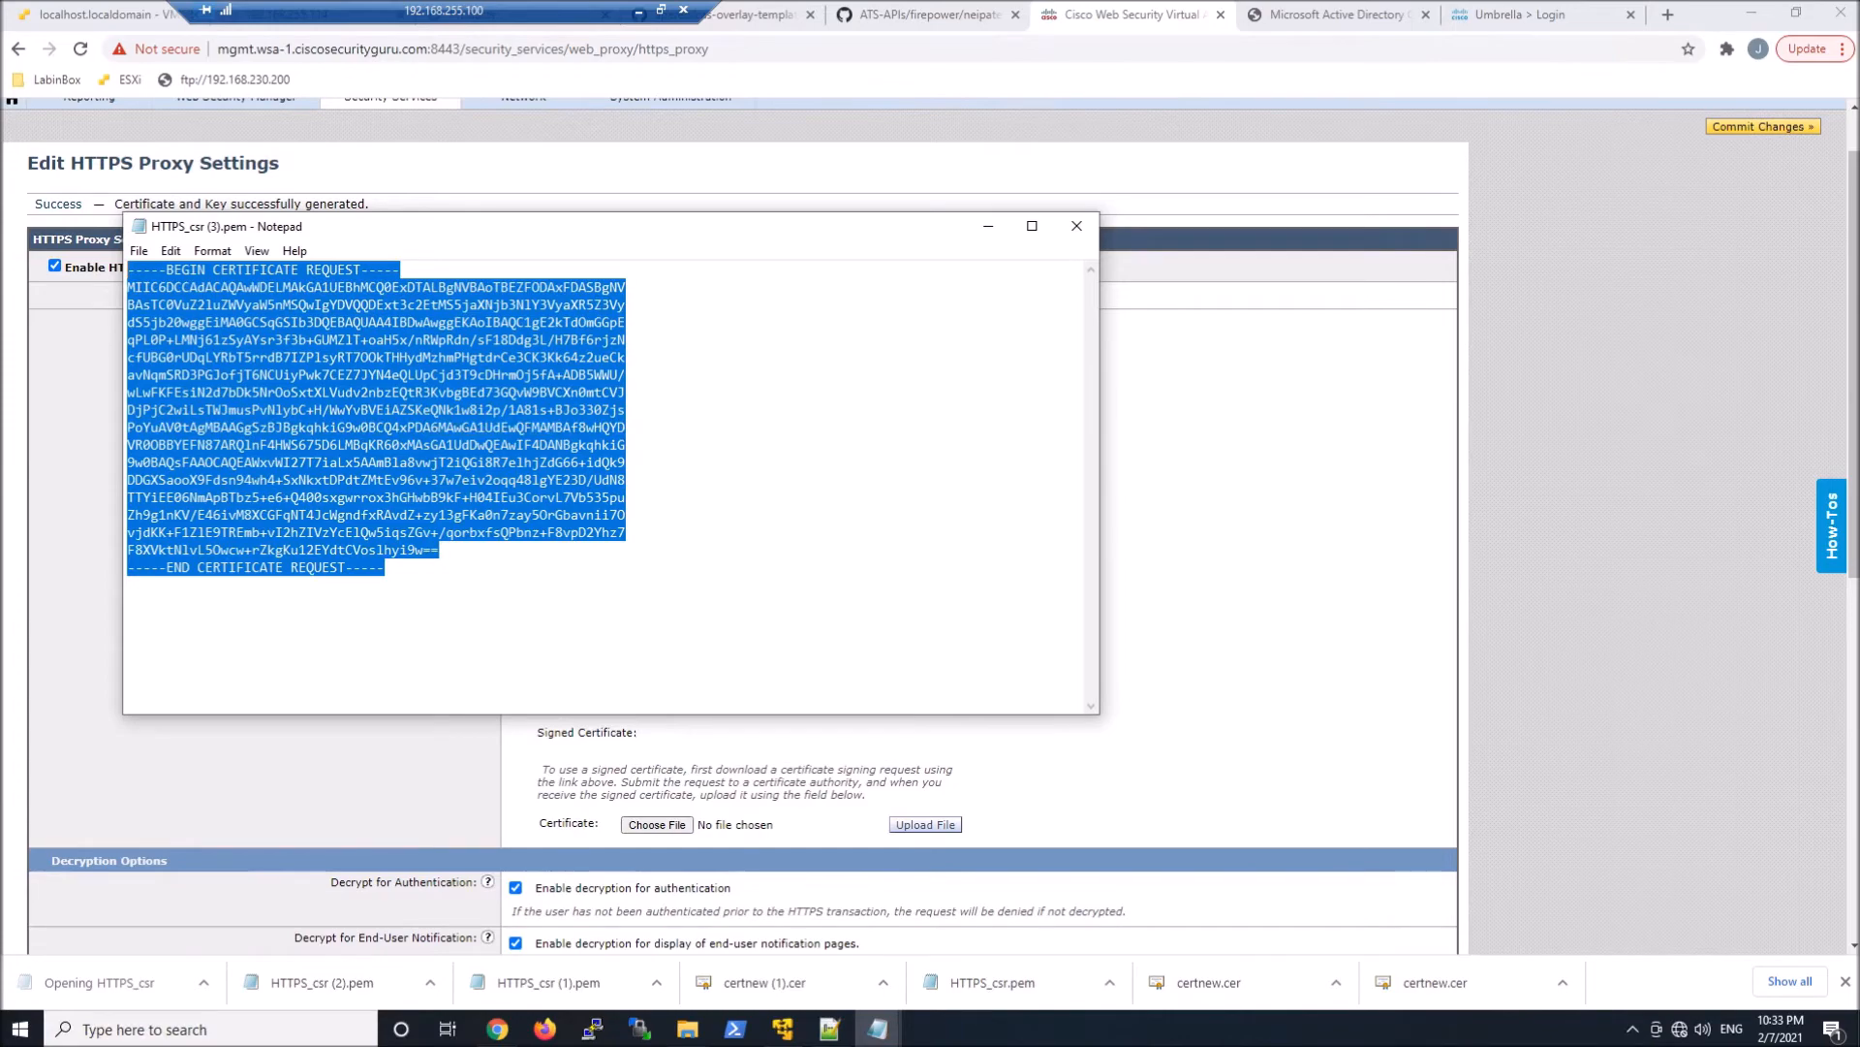
click(1074, 229)
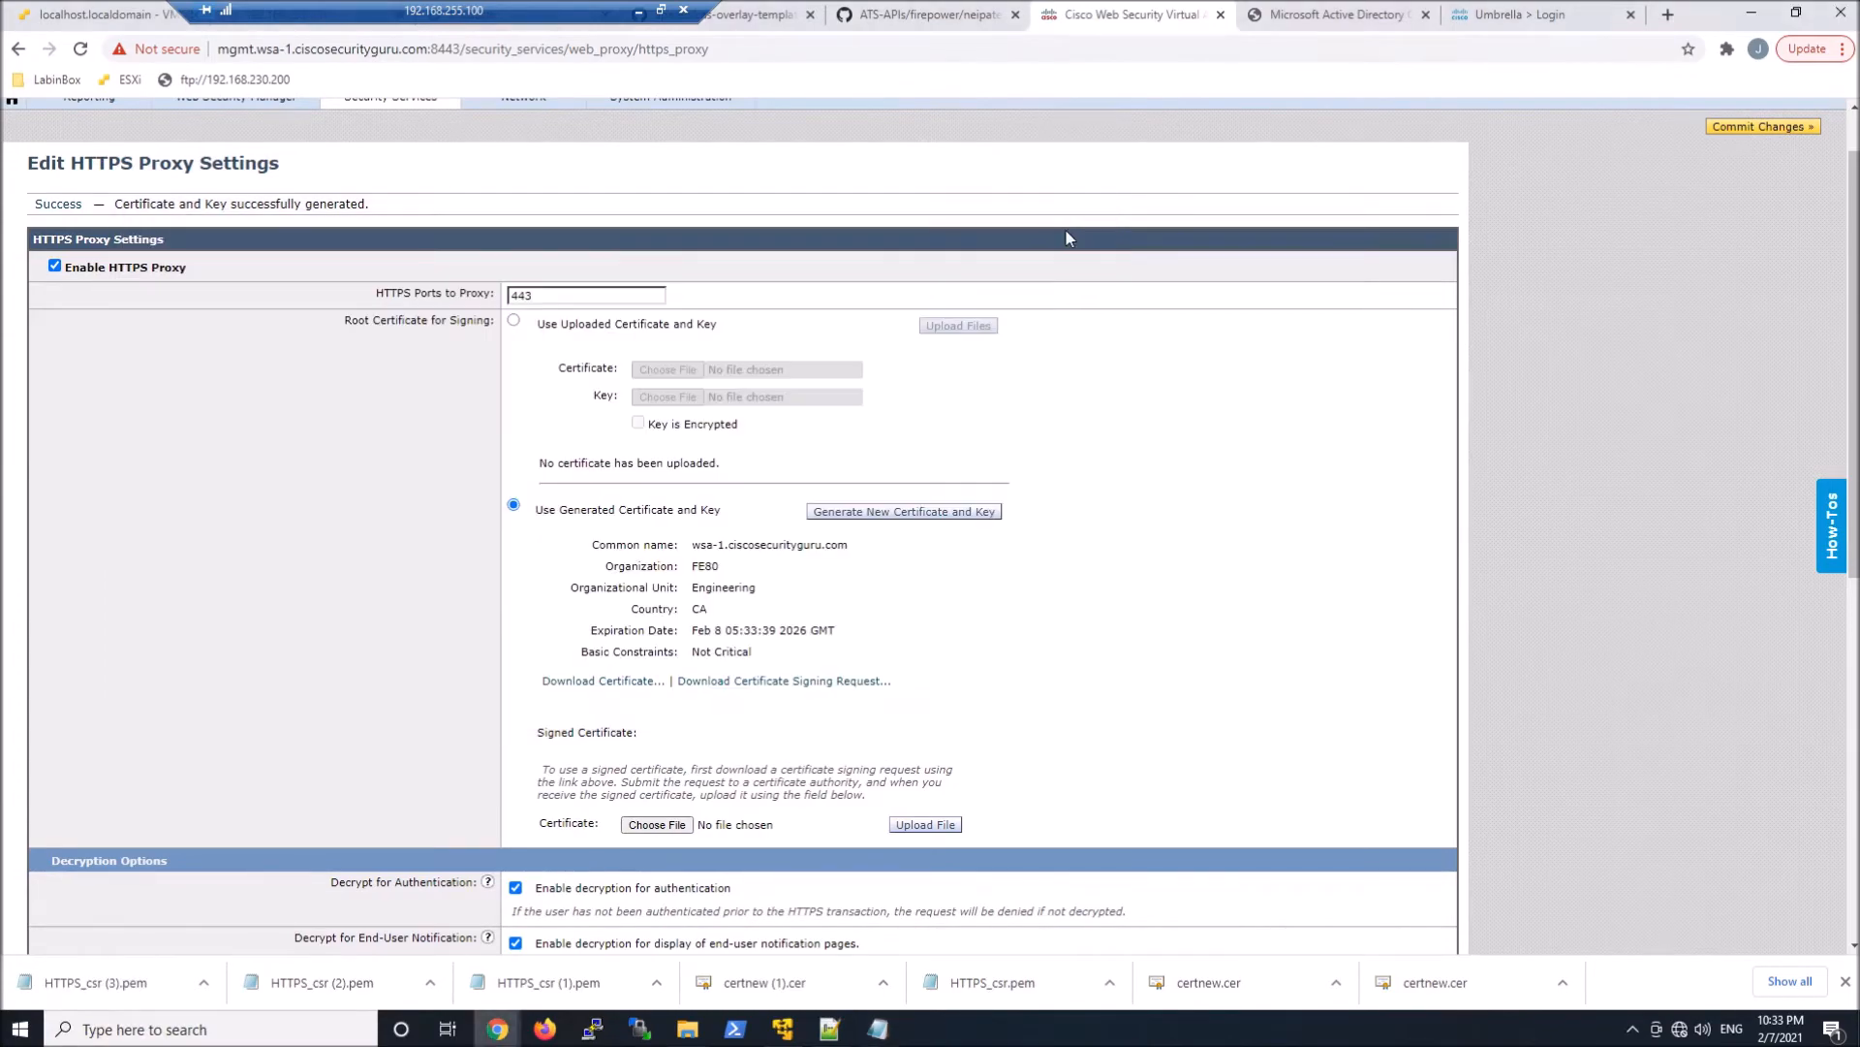
Submit an advanced certificate request in Active Directory Certificate Services with the copied request and the Subordinate Certification Authority template
click(1314, 19)
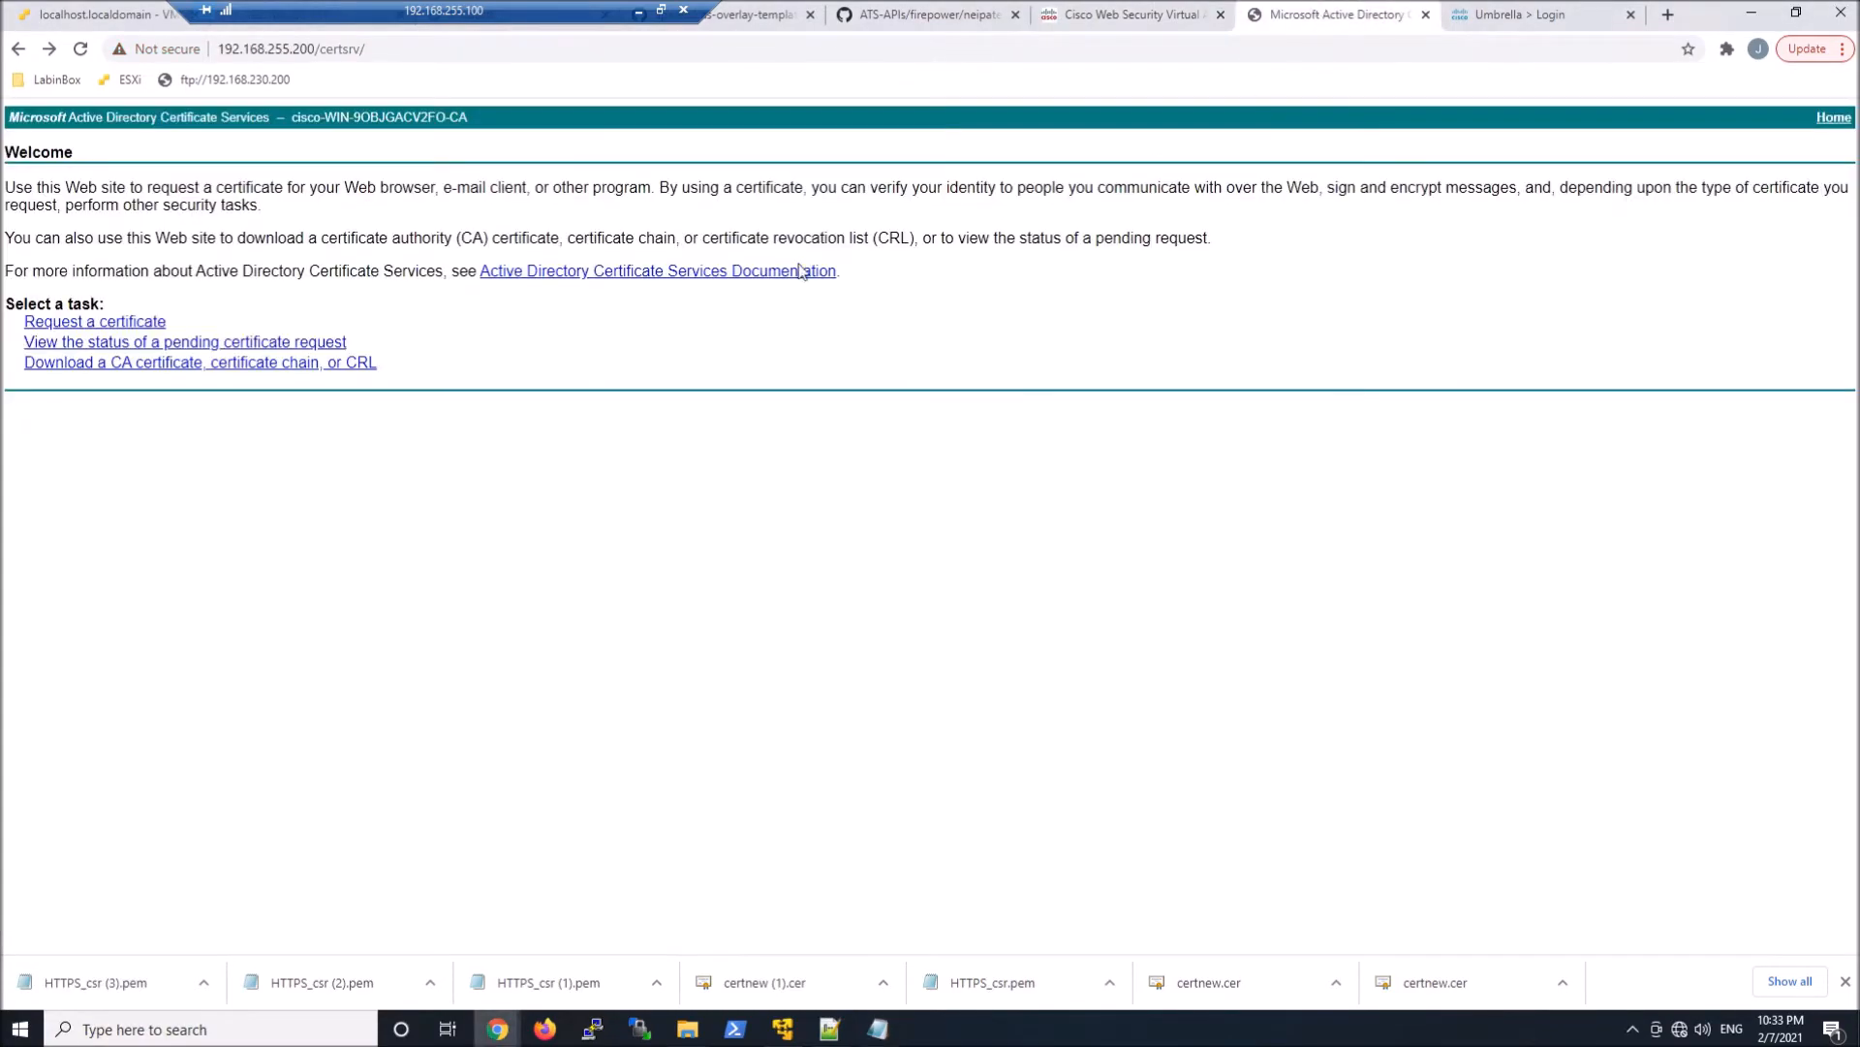
click(136, 322)
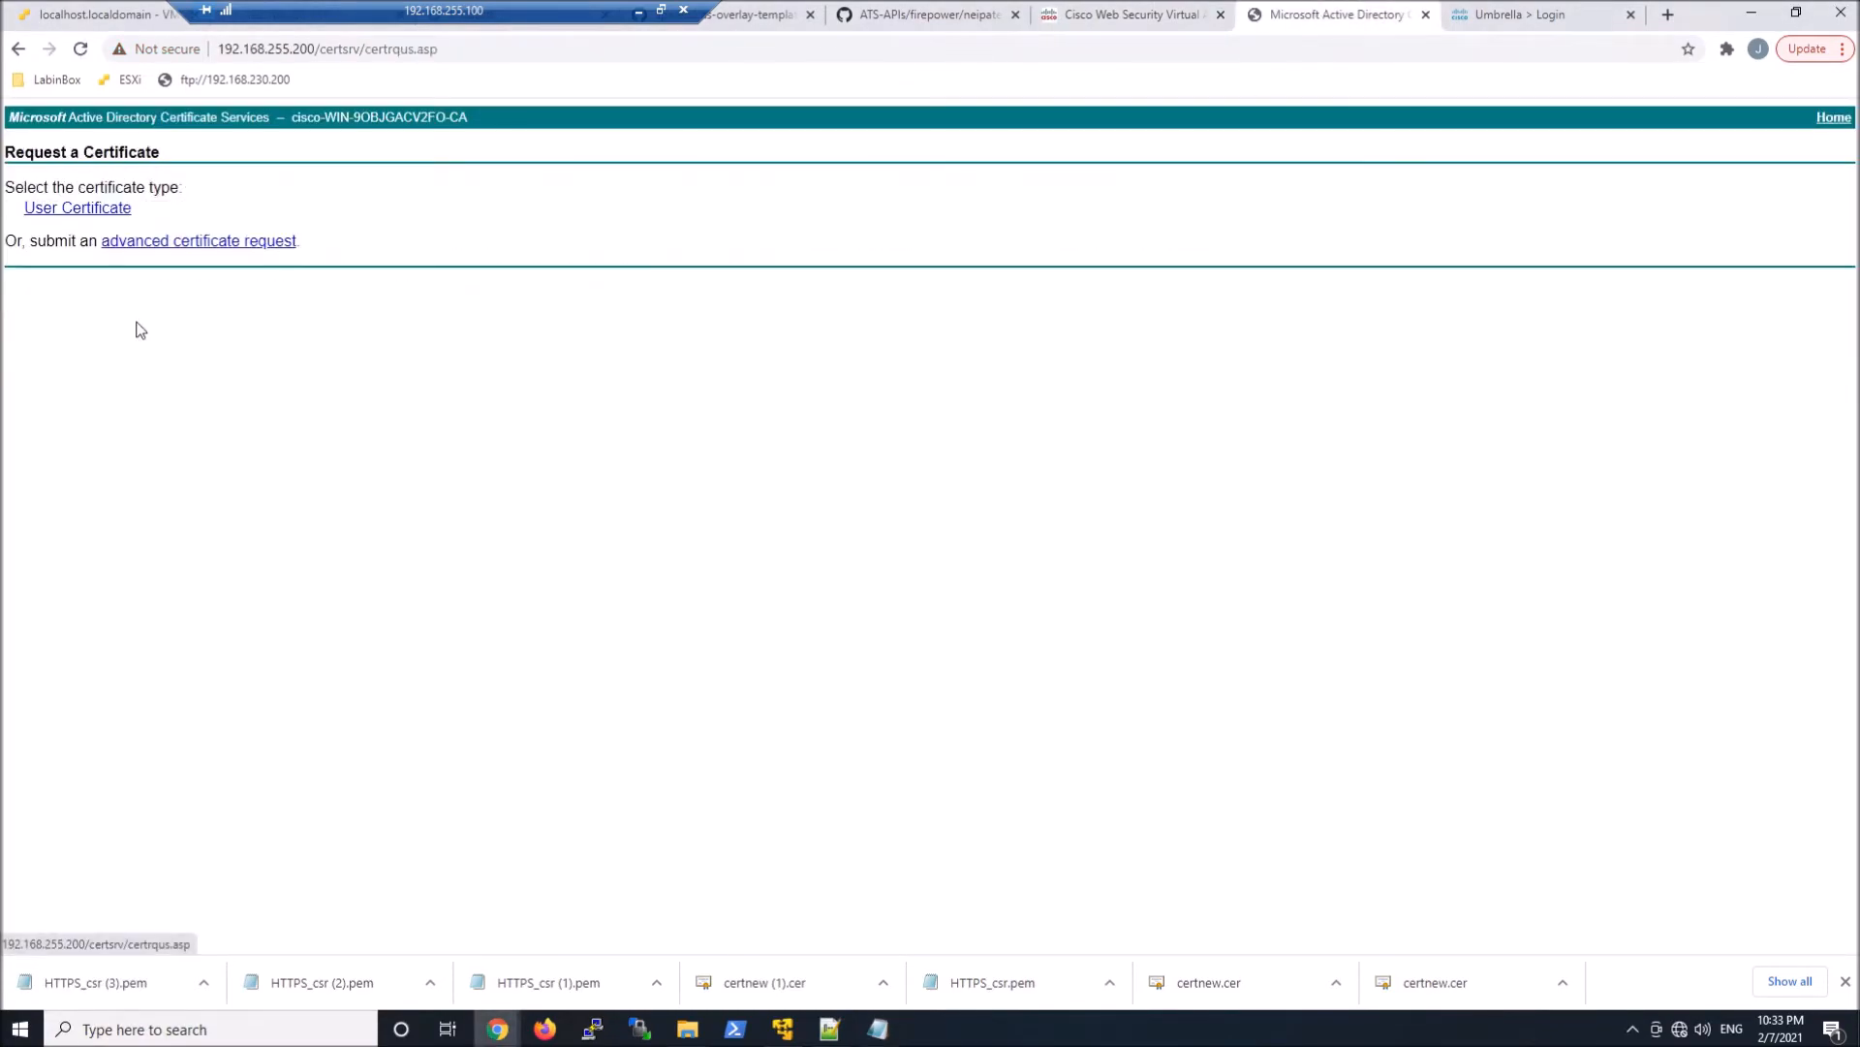
click(165, 242)
click(165, 250)
key(ctrl+v)
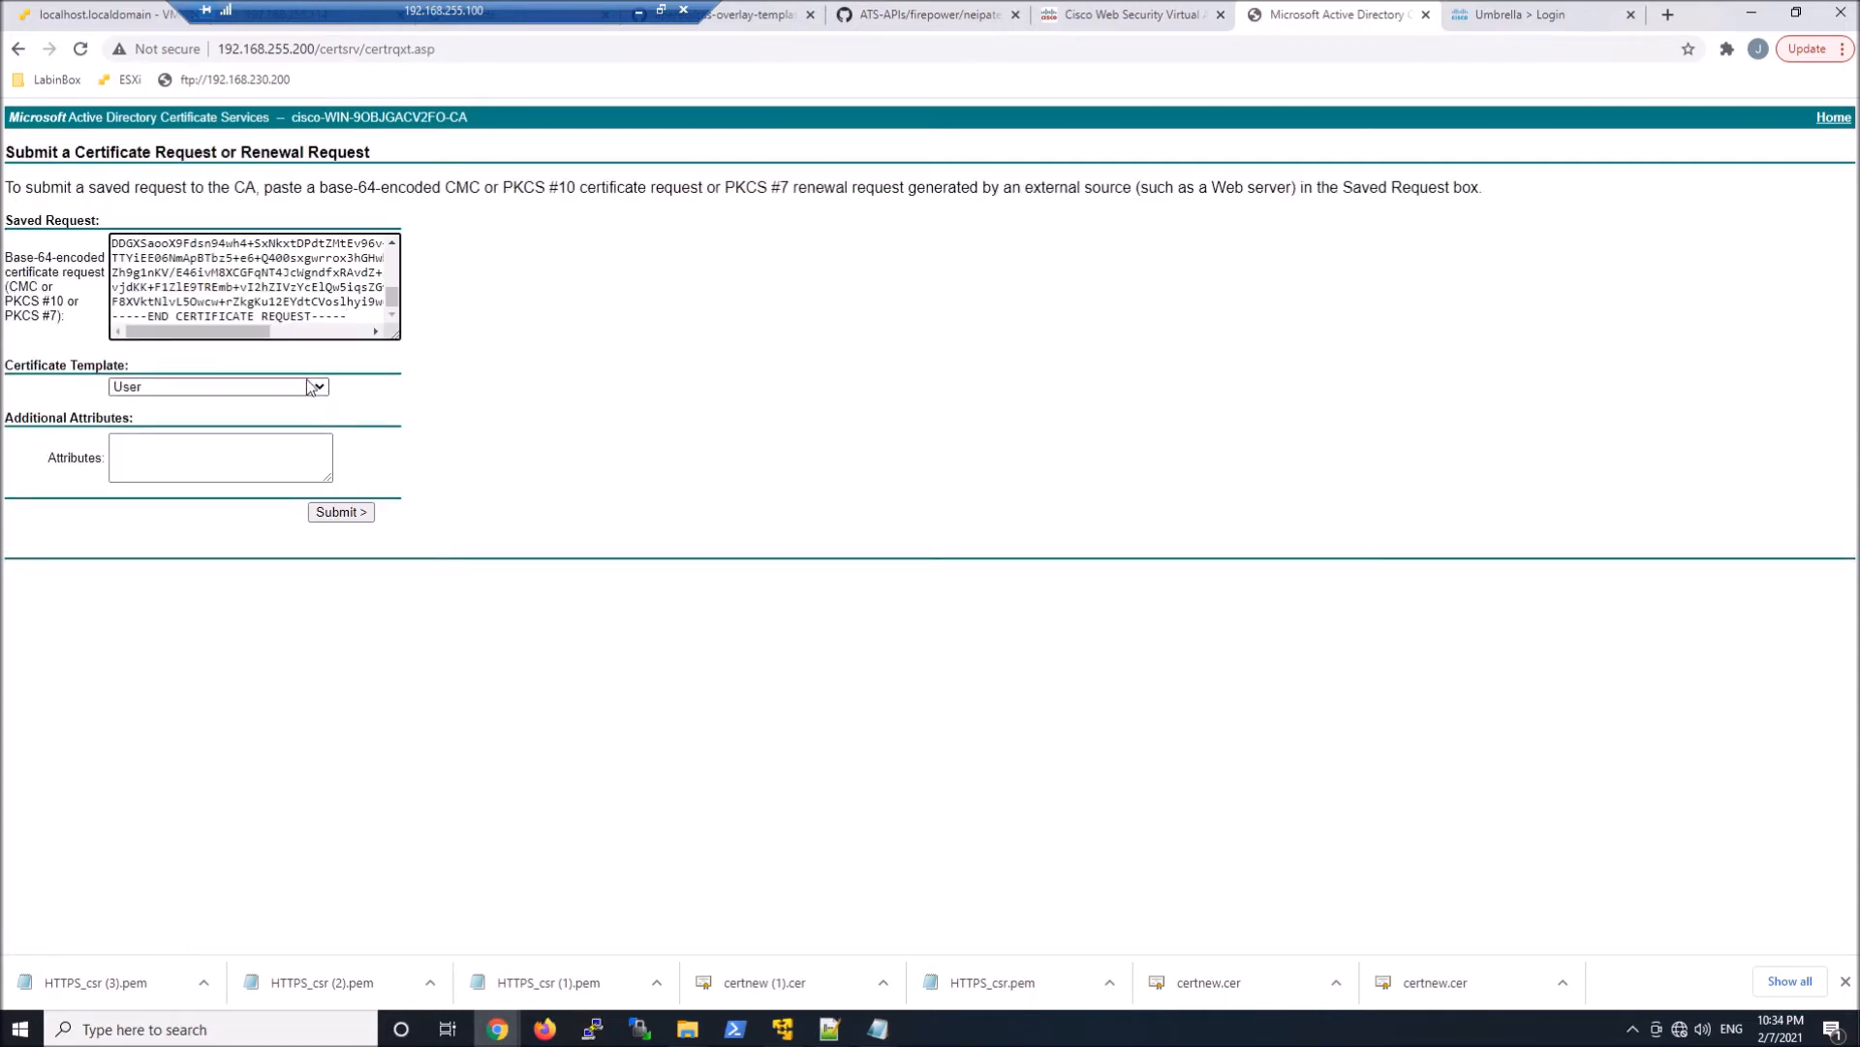
click(217, 386)
click(195, 485)
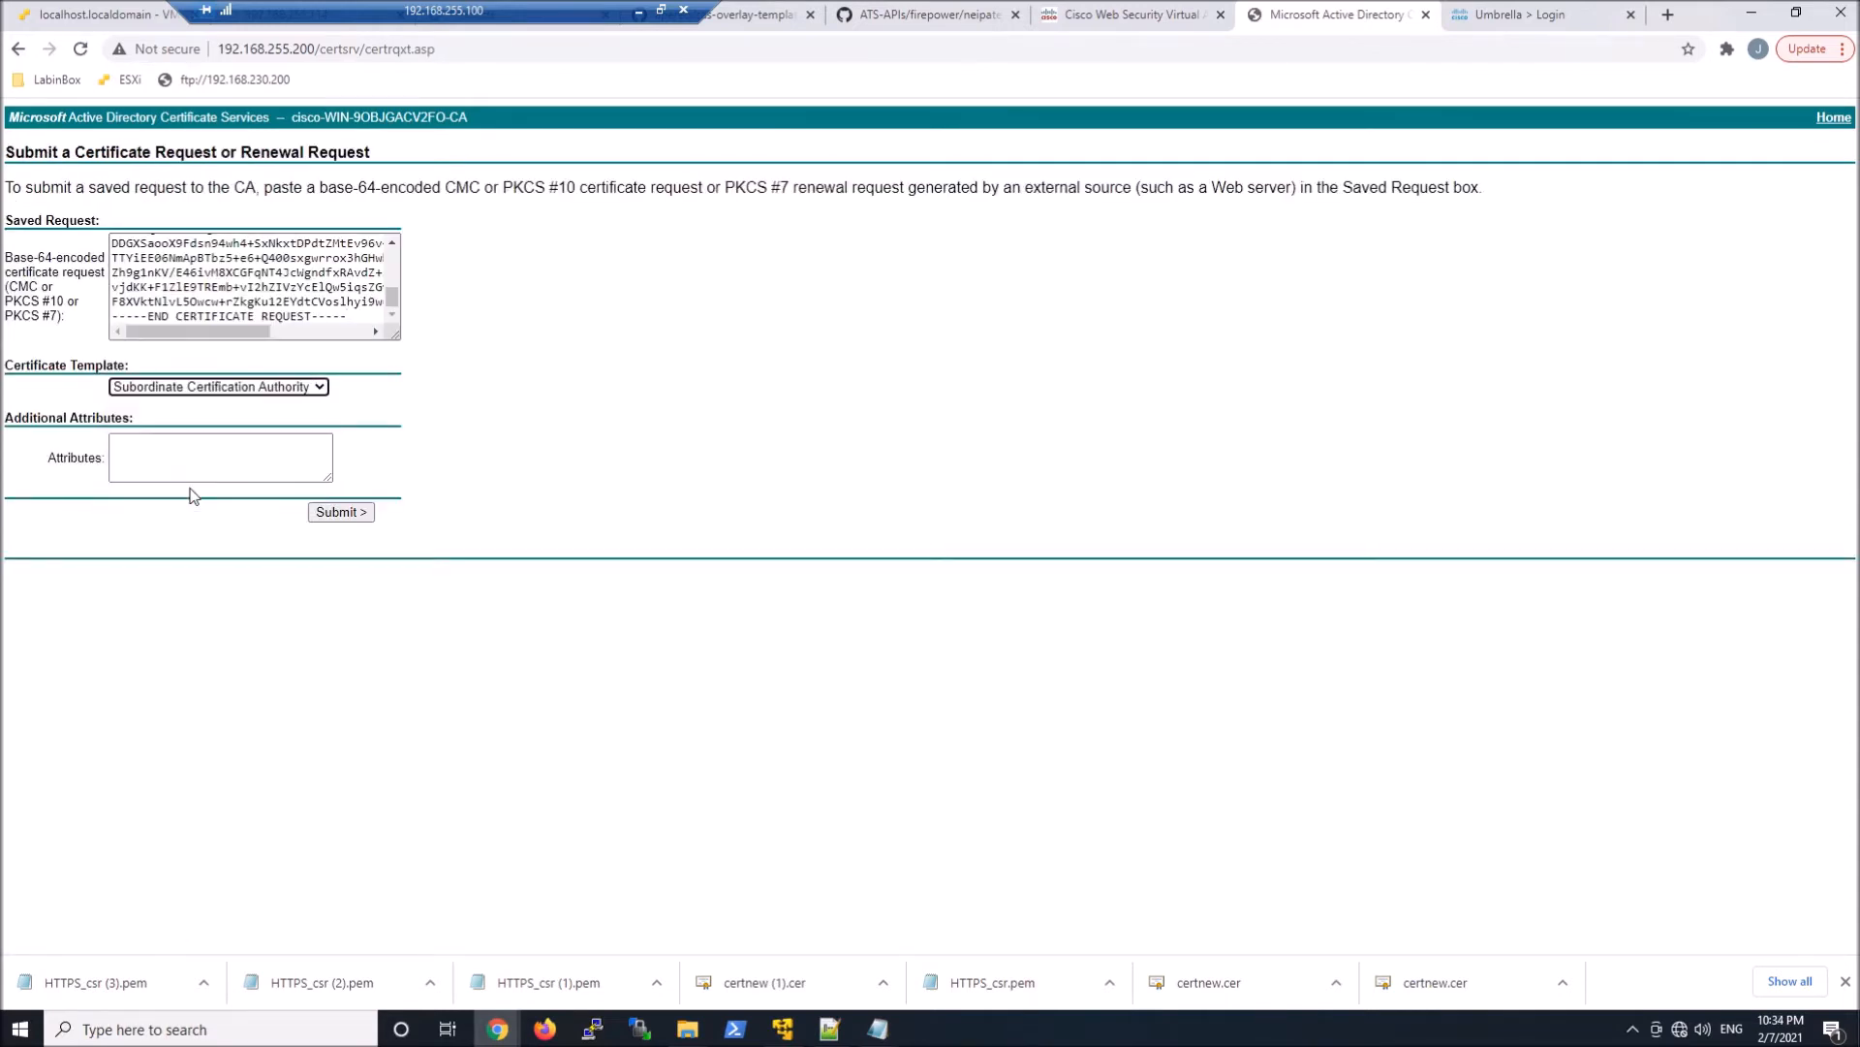
click(341, 513)
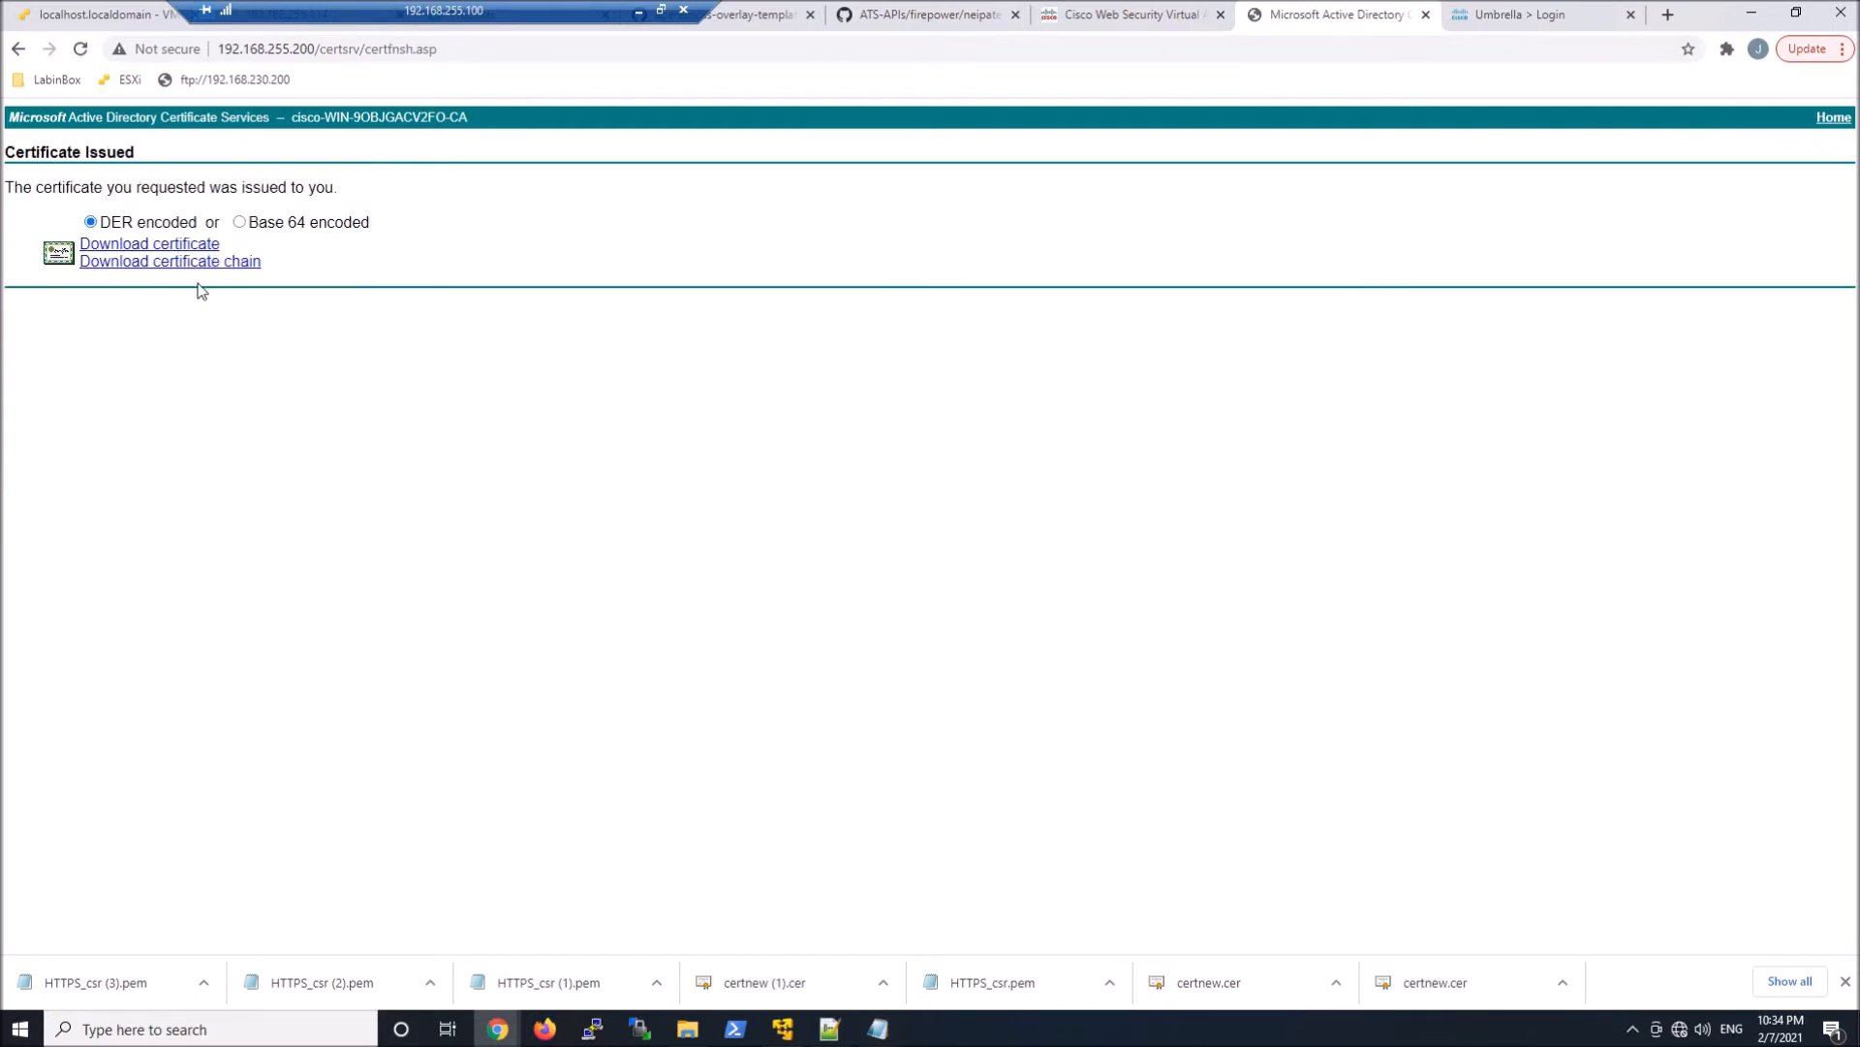
Download the issued certificate as Base 64 encoded and upload certnew (2).cer to the appliance as the signed certificate
click(238, 223)
click(192, 247)
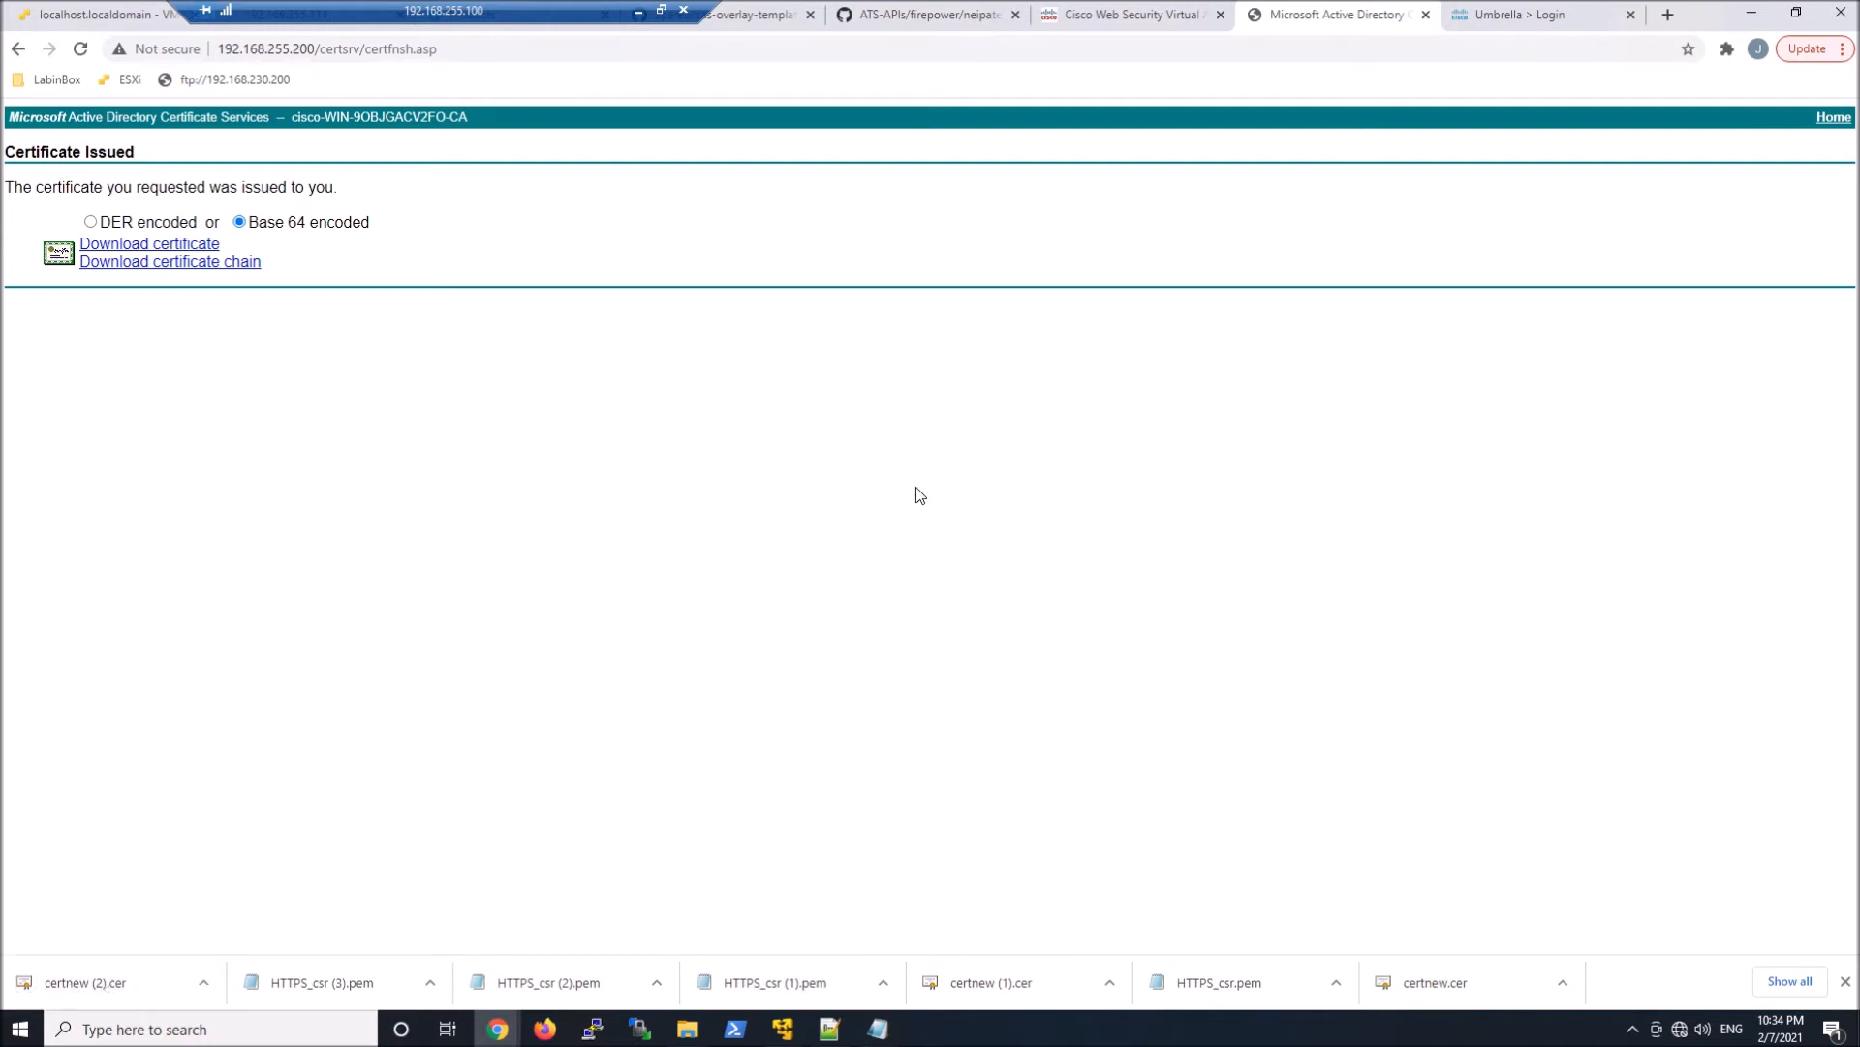
click(1077, 14)
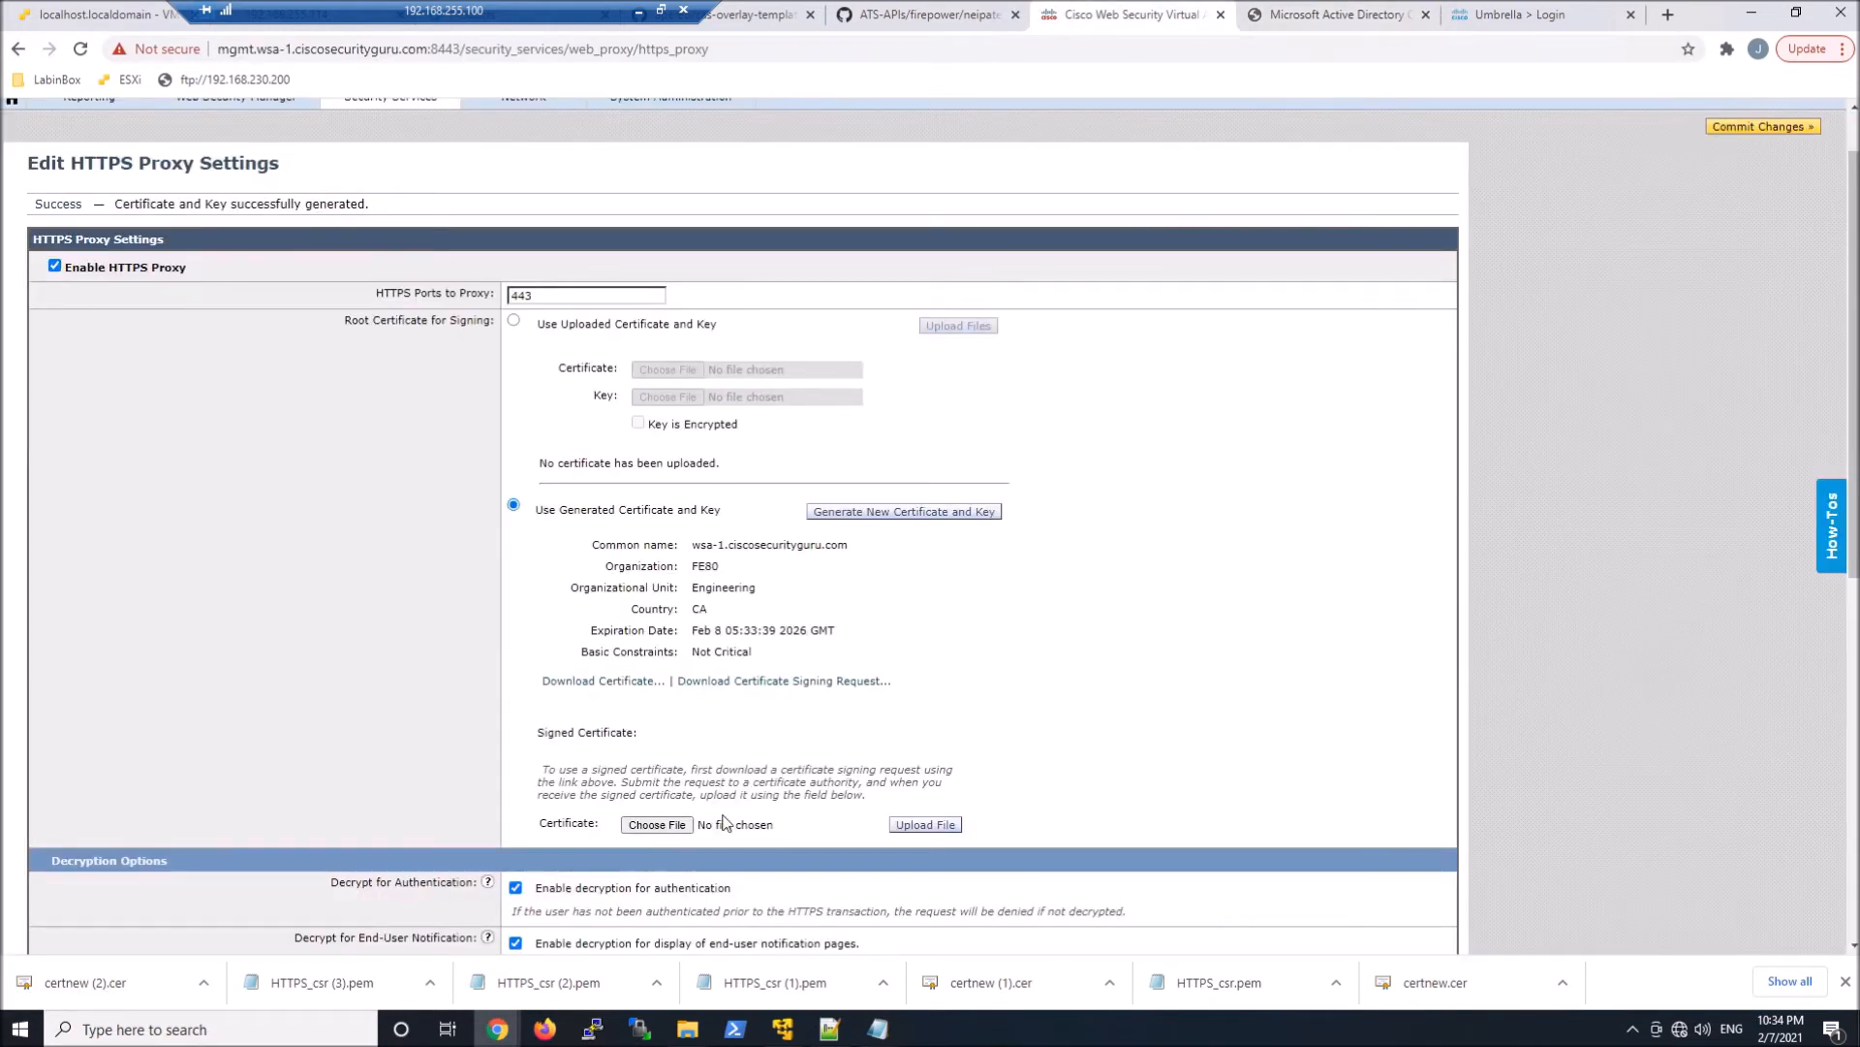
click(657, 826)
double_click(233, 166)
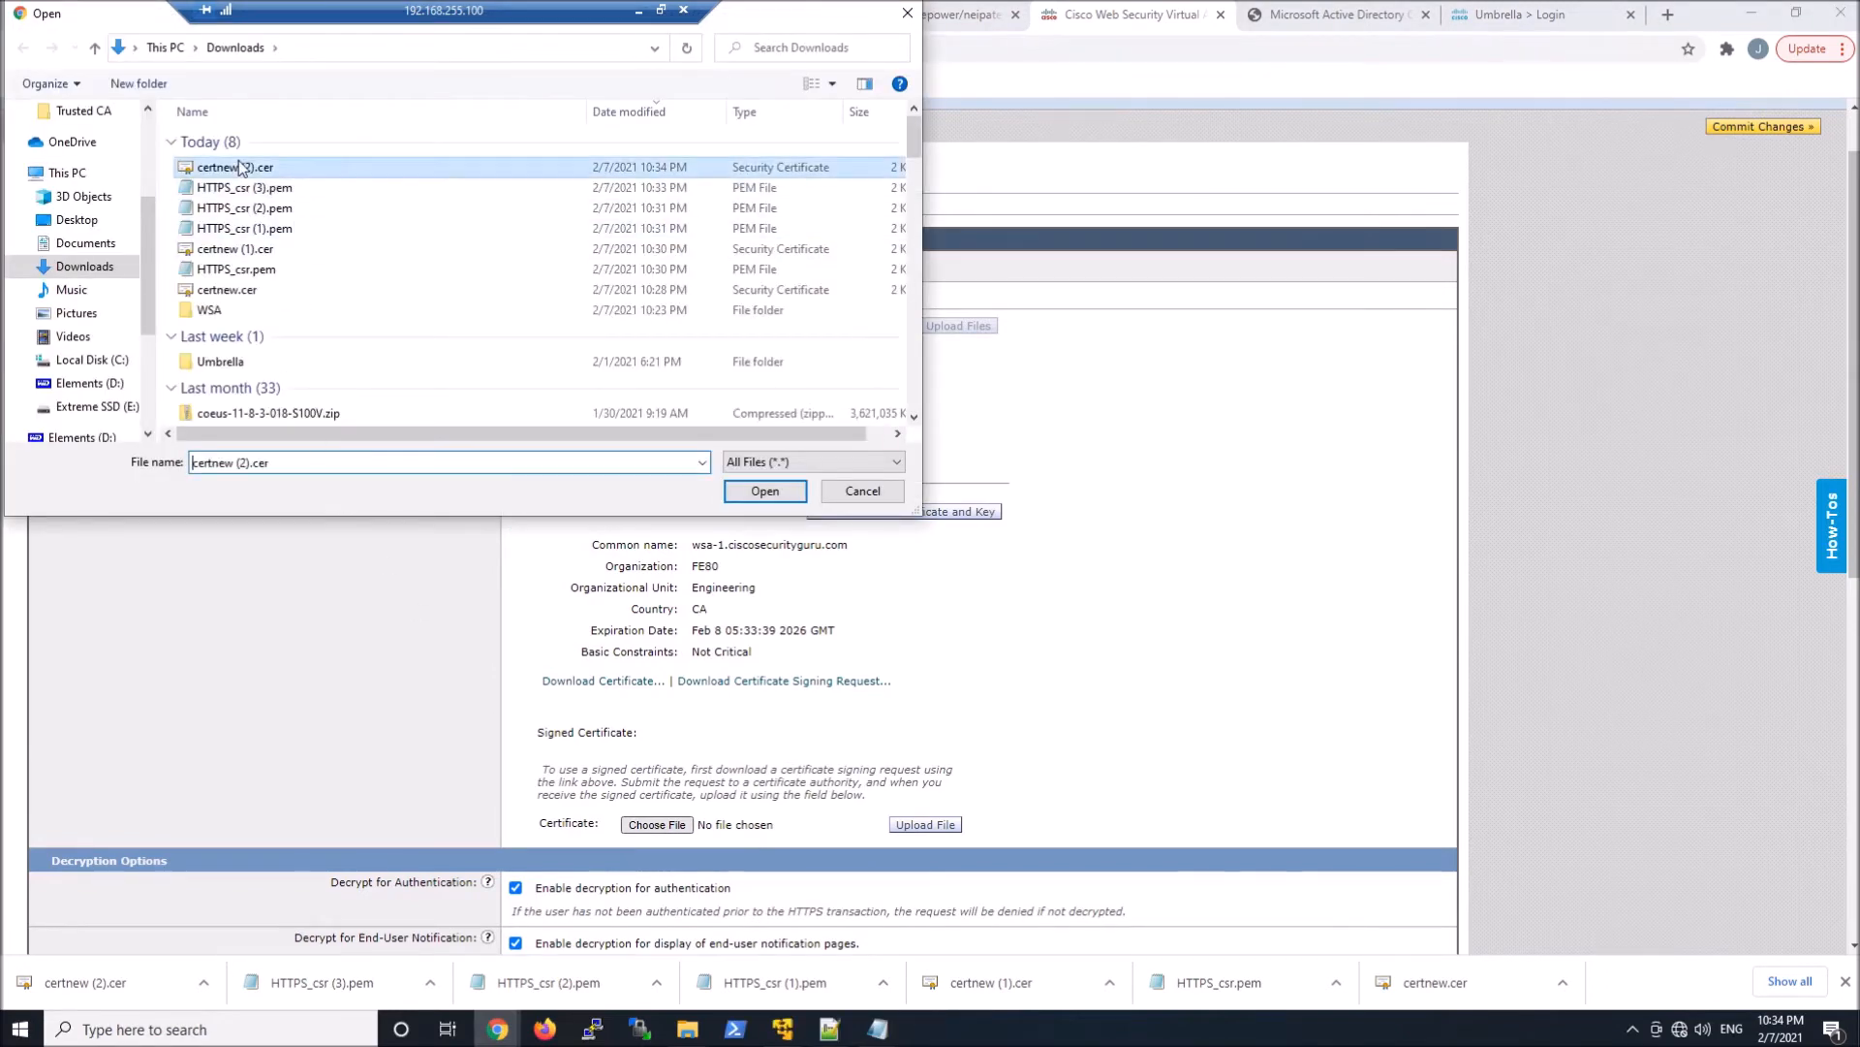
click(916, 831)
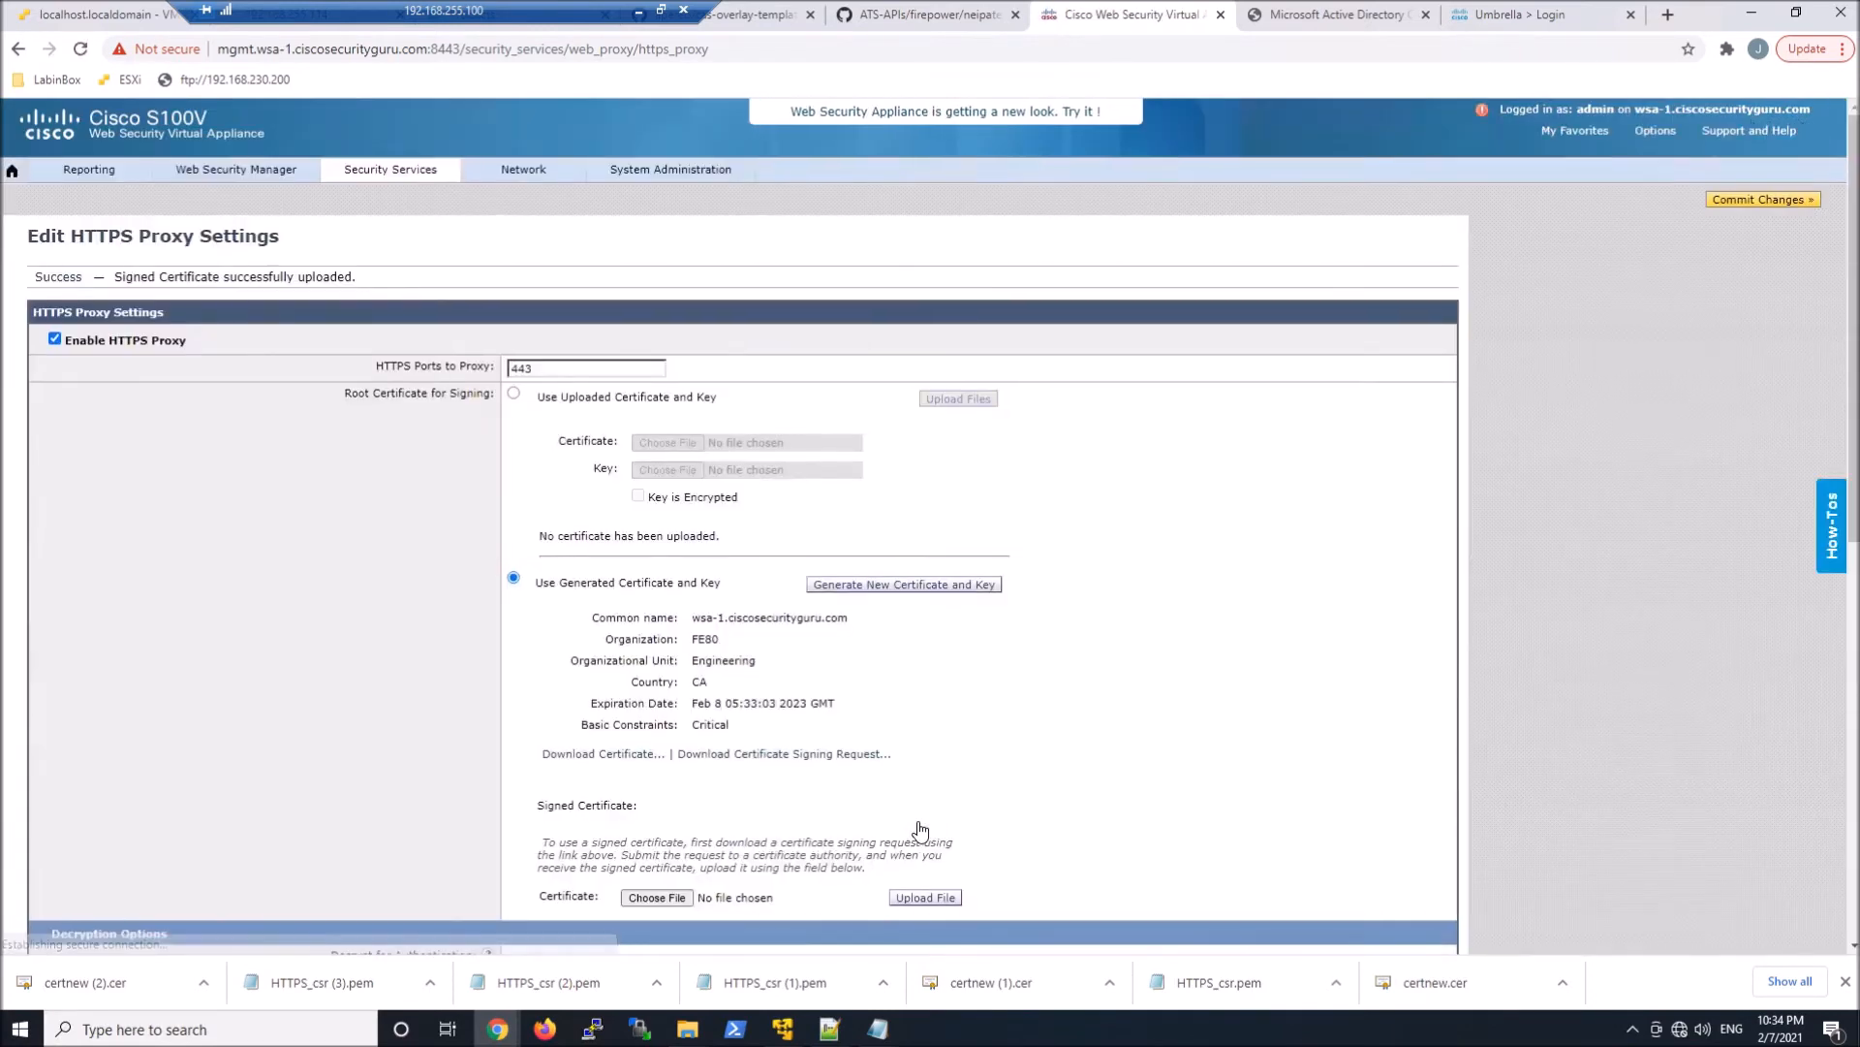
Submit the HTTPS proxy settings with the default decryption, invalid certificate and OCSP options, and confirm enabling the proxy
scroll(1030, 605, down, 4)
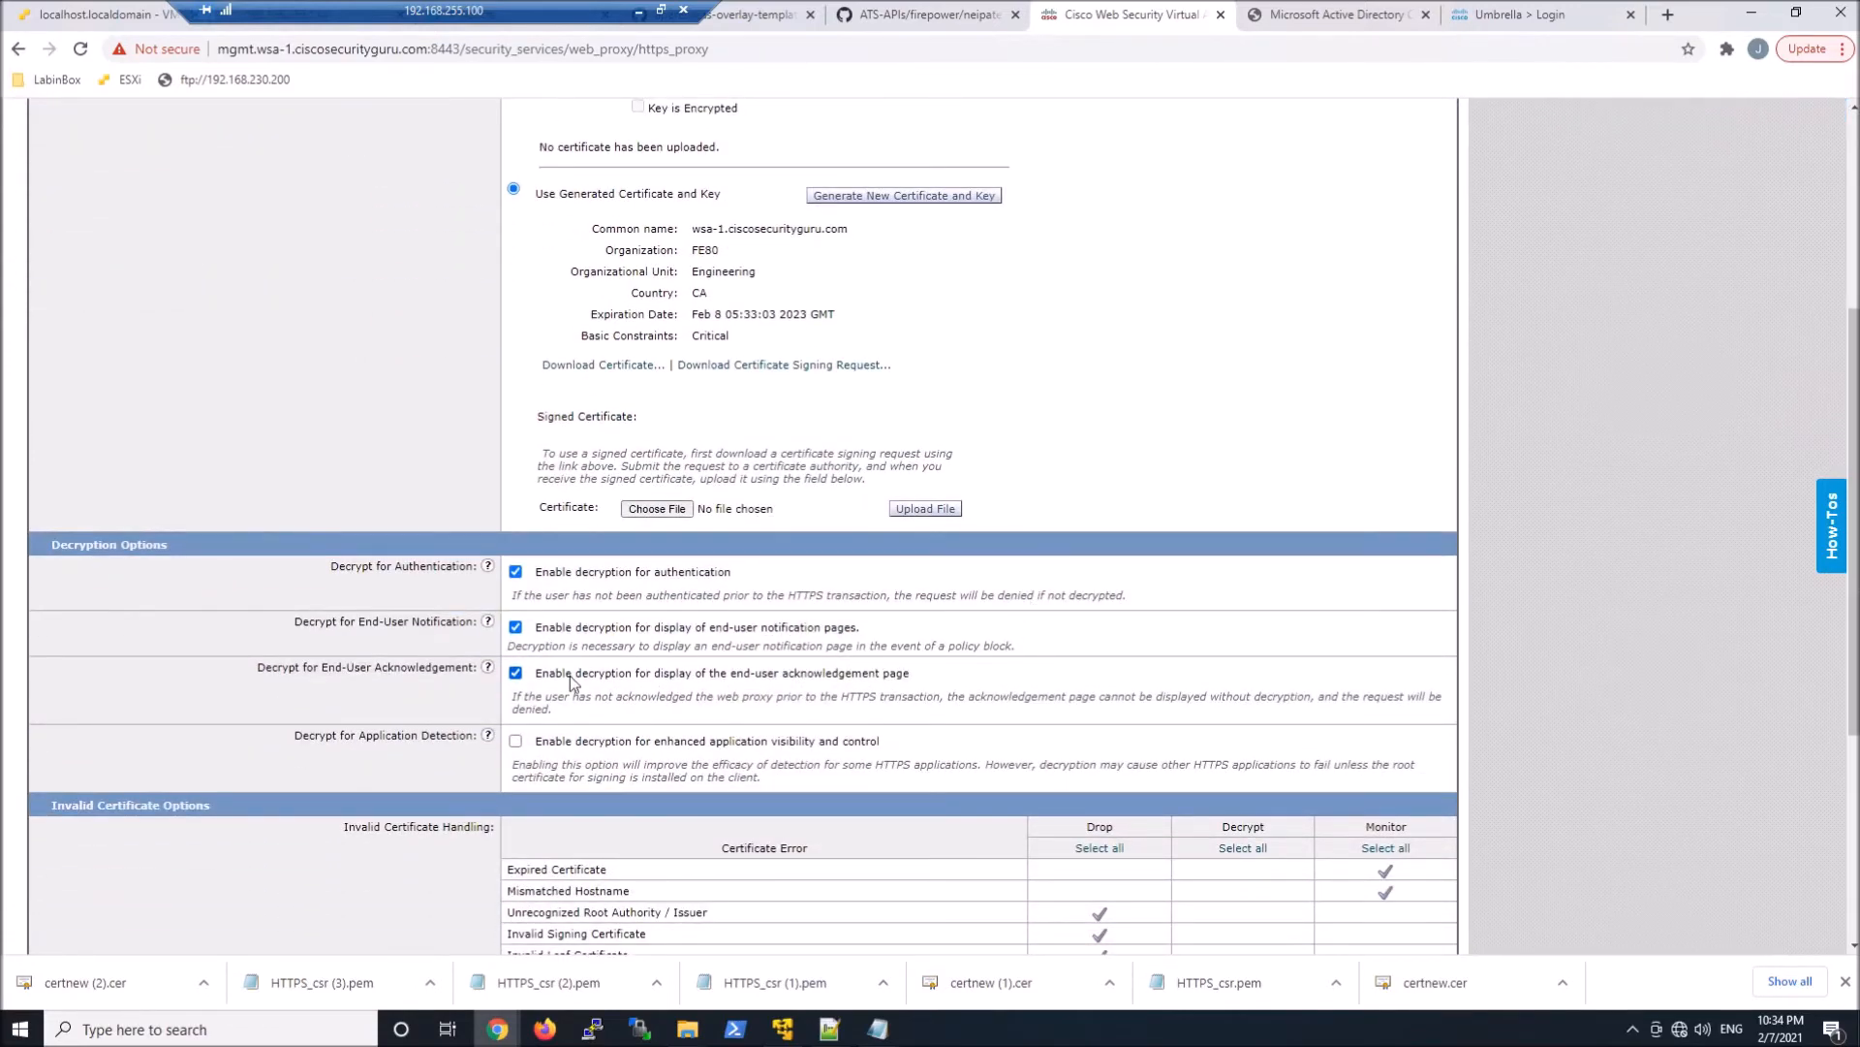
scroll(743, 526, down, 4)
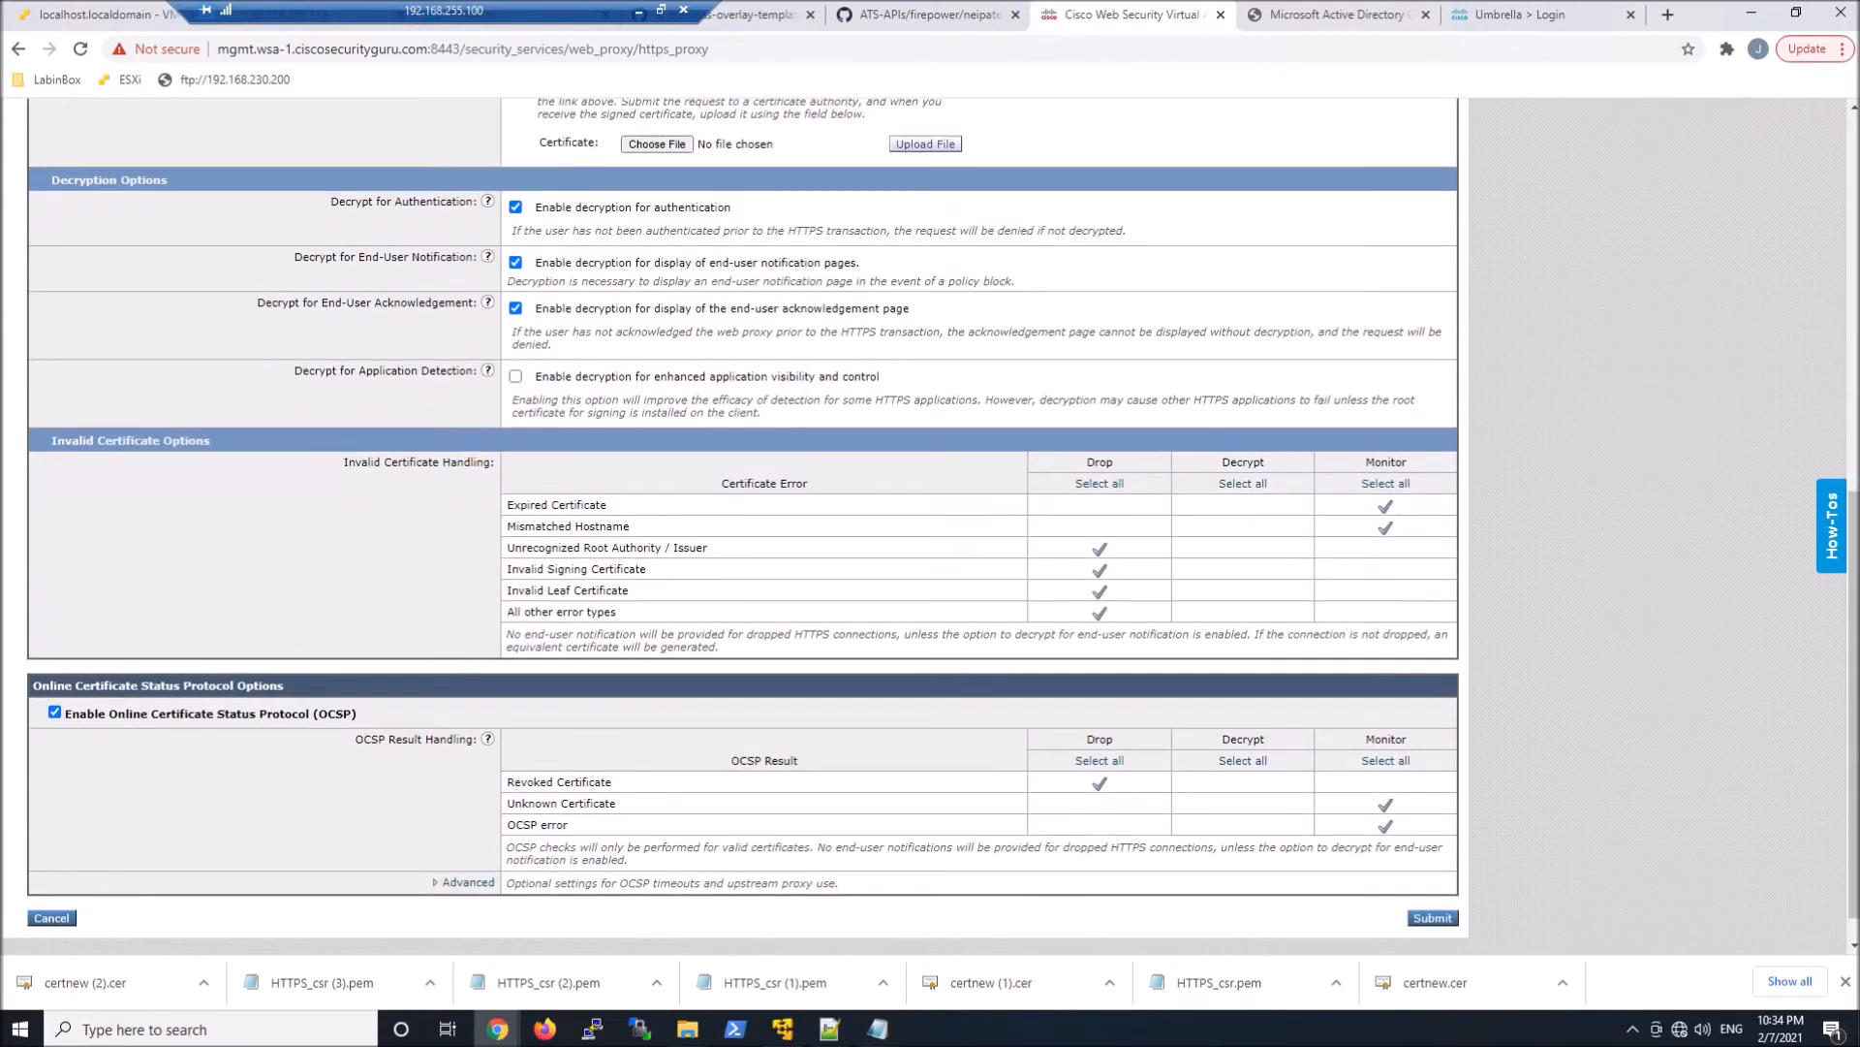
scroll(557, 699, down, 1)
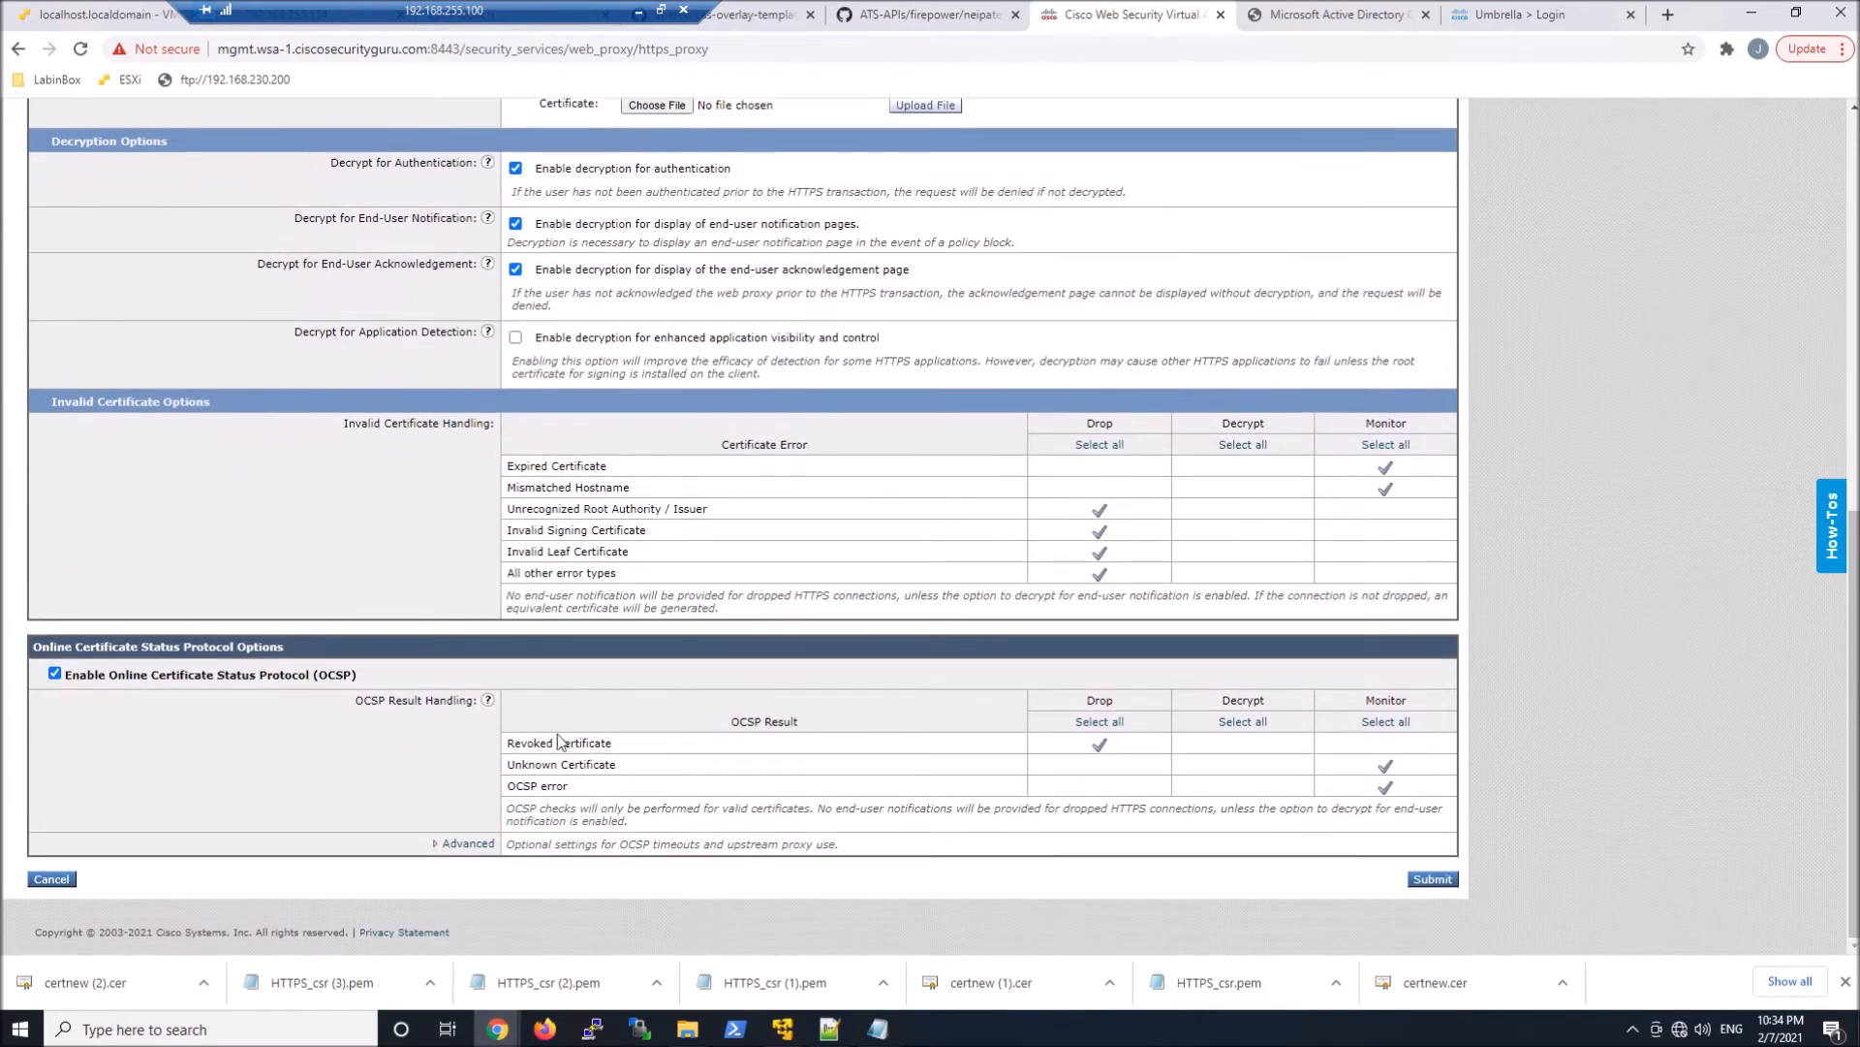
click(1432, 879)
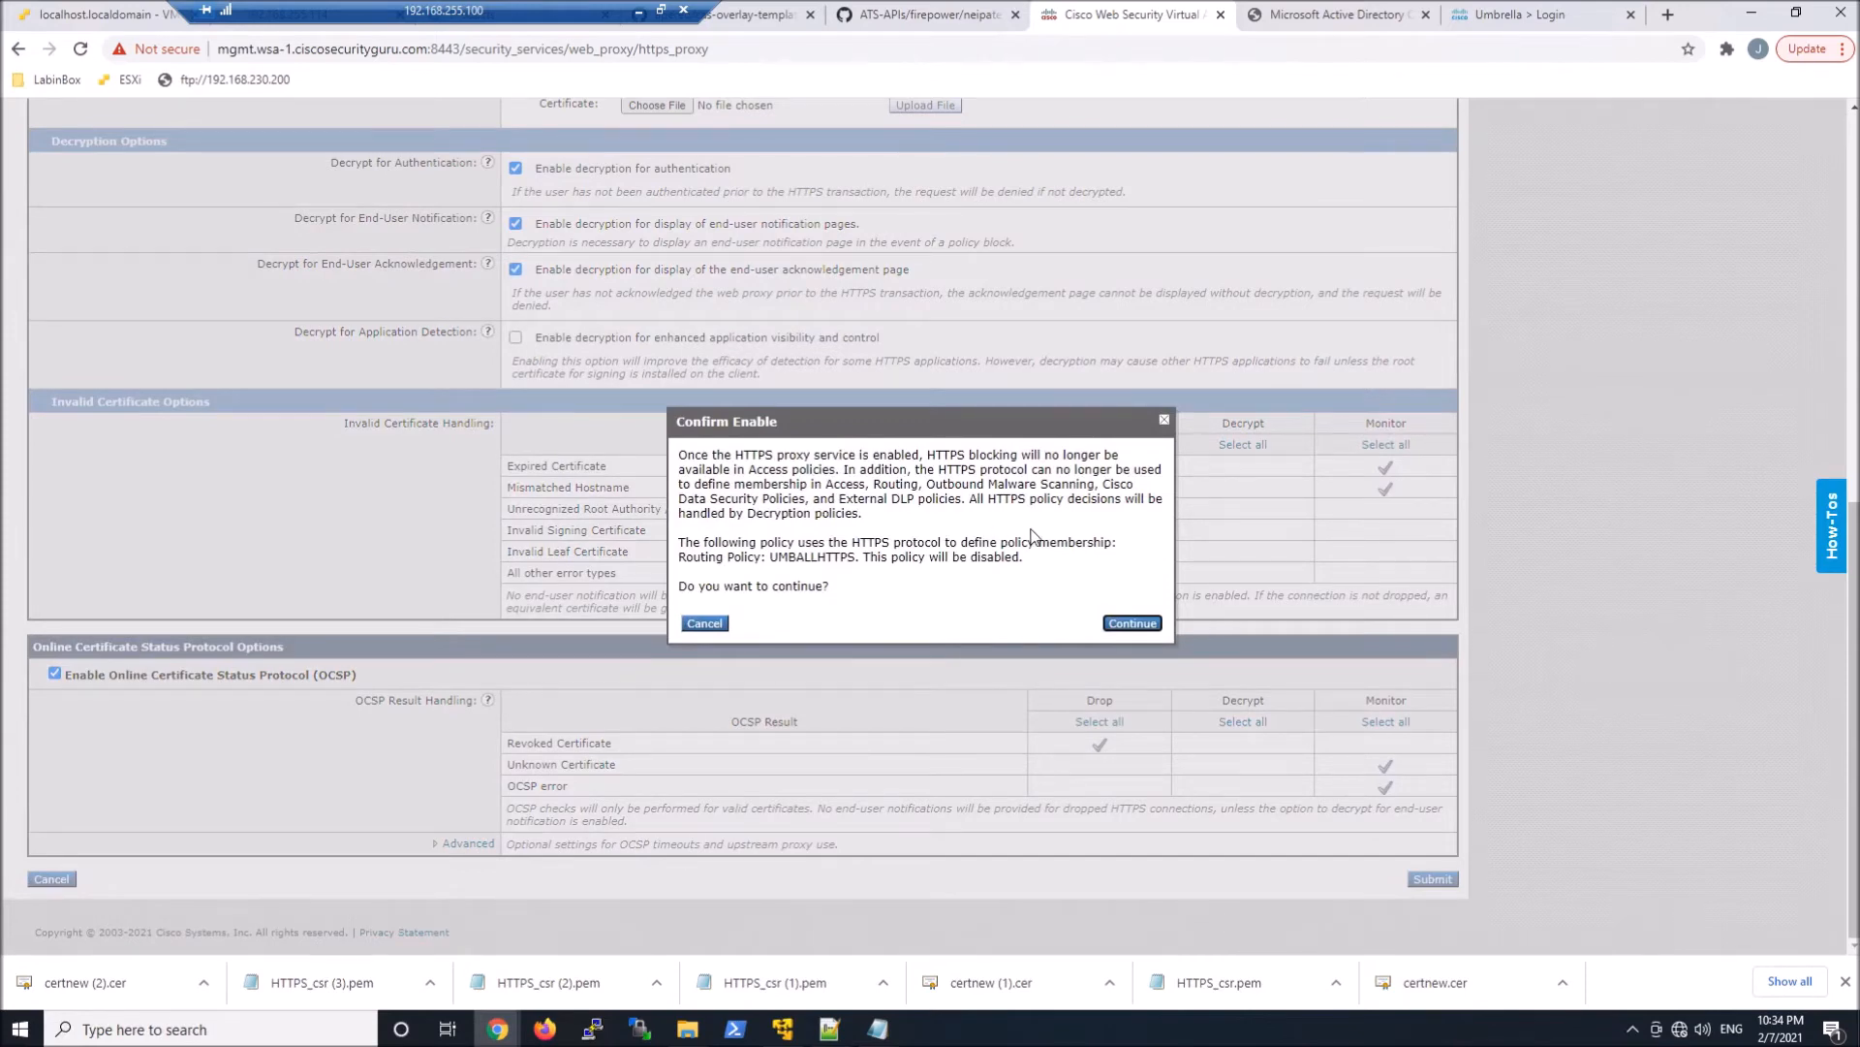
click(1133, 623)
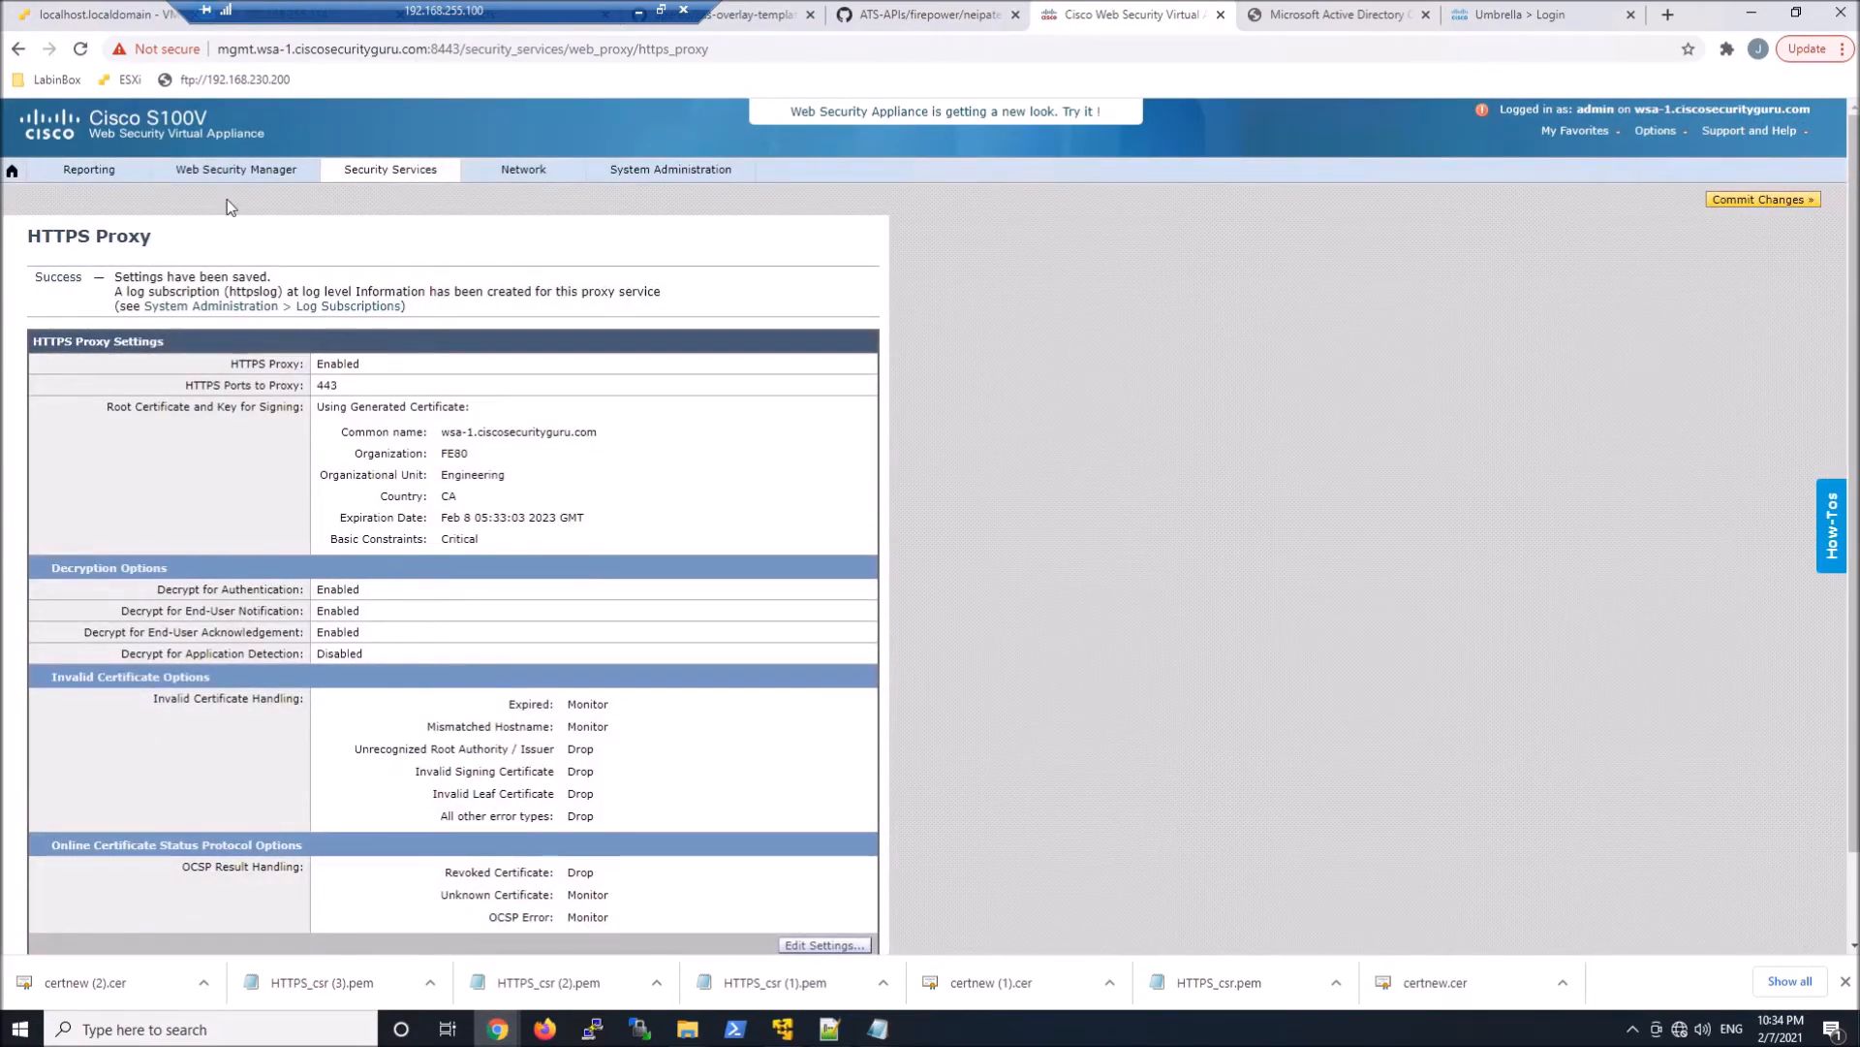
Set all predefined URL categories of the Global Policy in Decryption Policies to Decrypt and submit
mouse_move(230, 174)
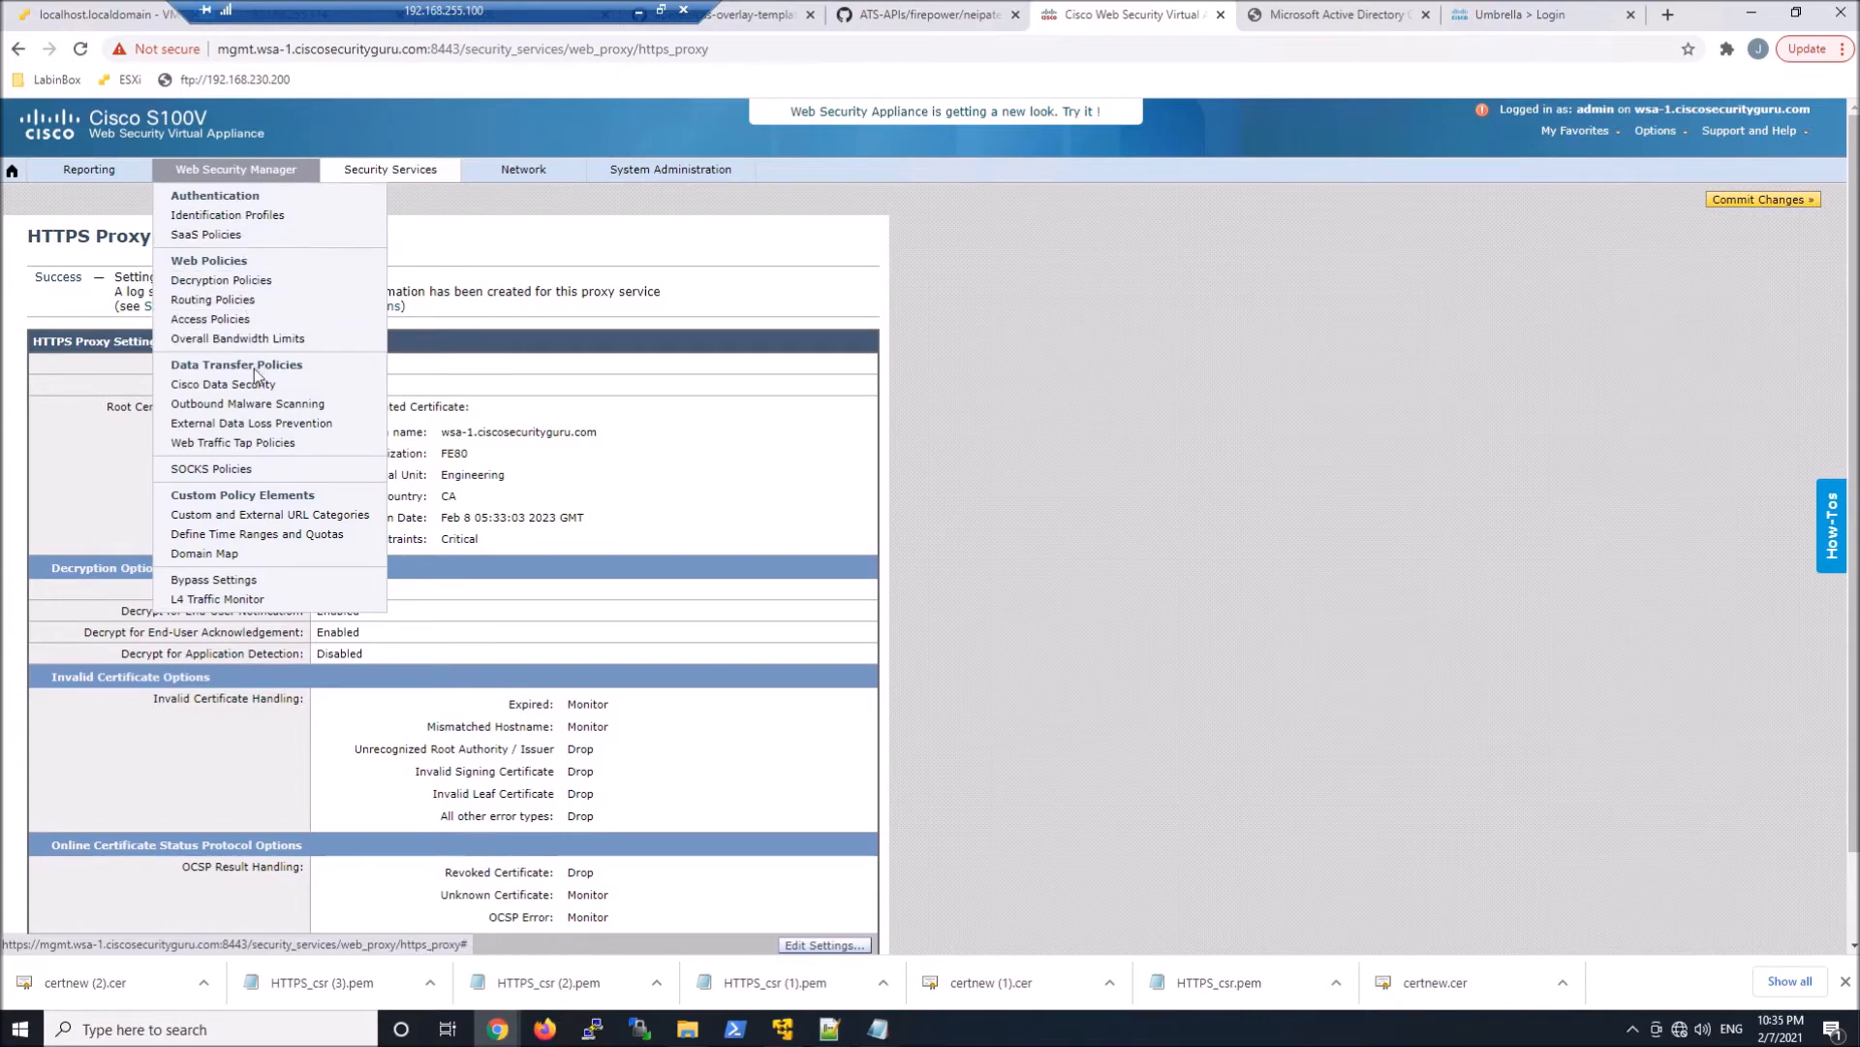
click(231, 282)
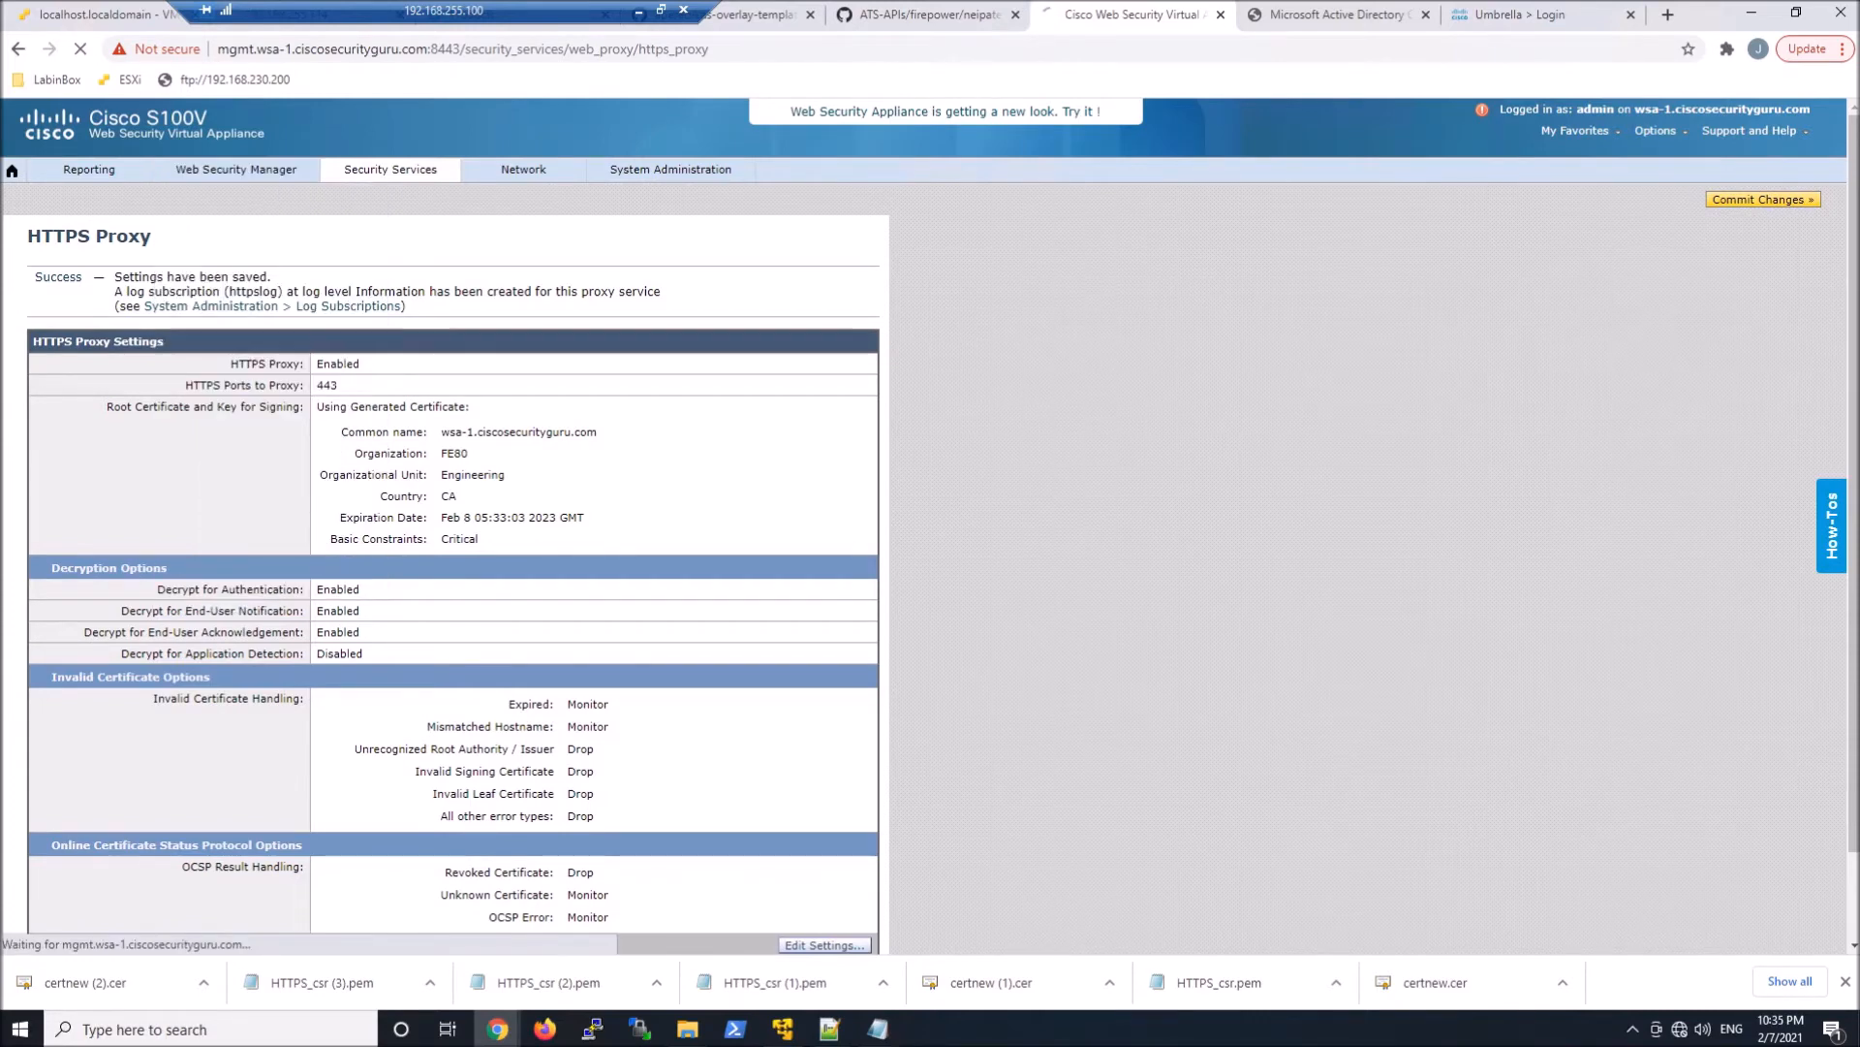
scroll(1037, 504, down, 1)
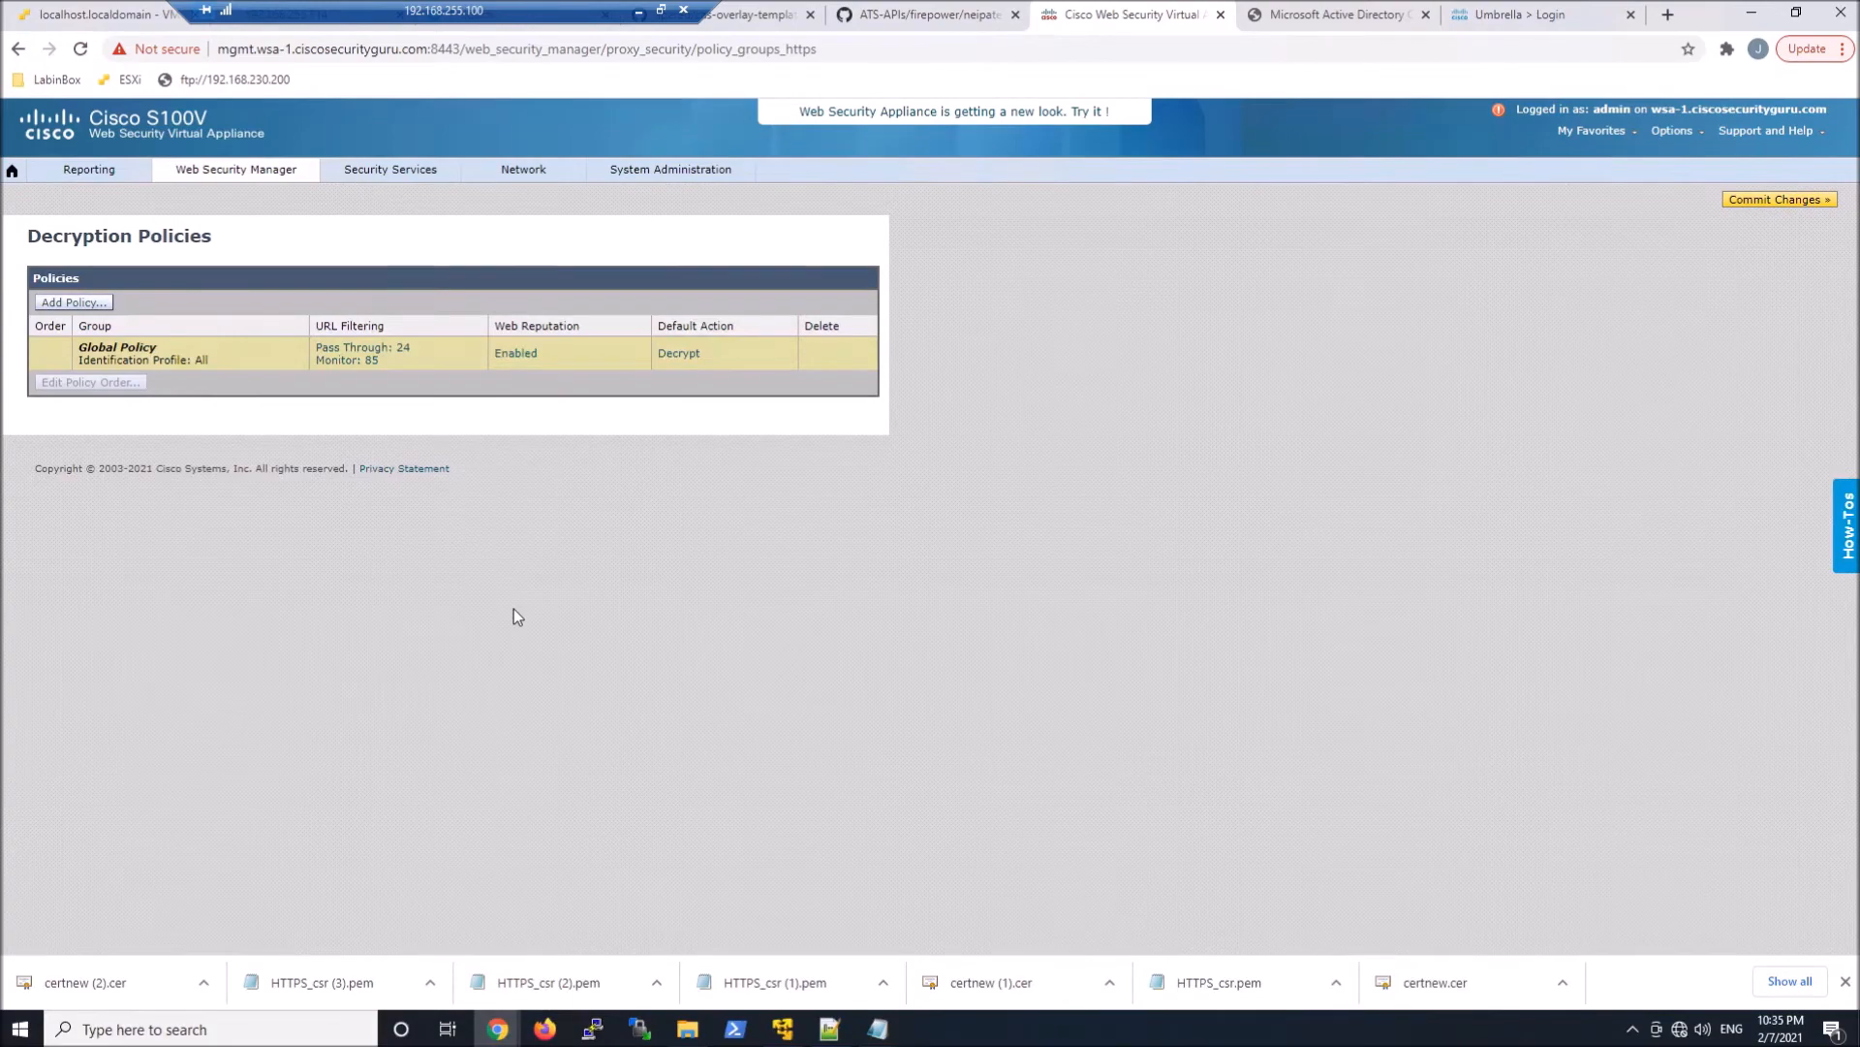
click(349, 361)
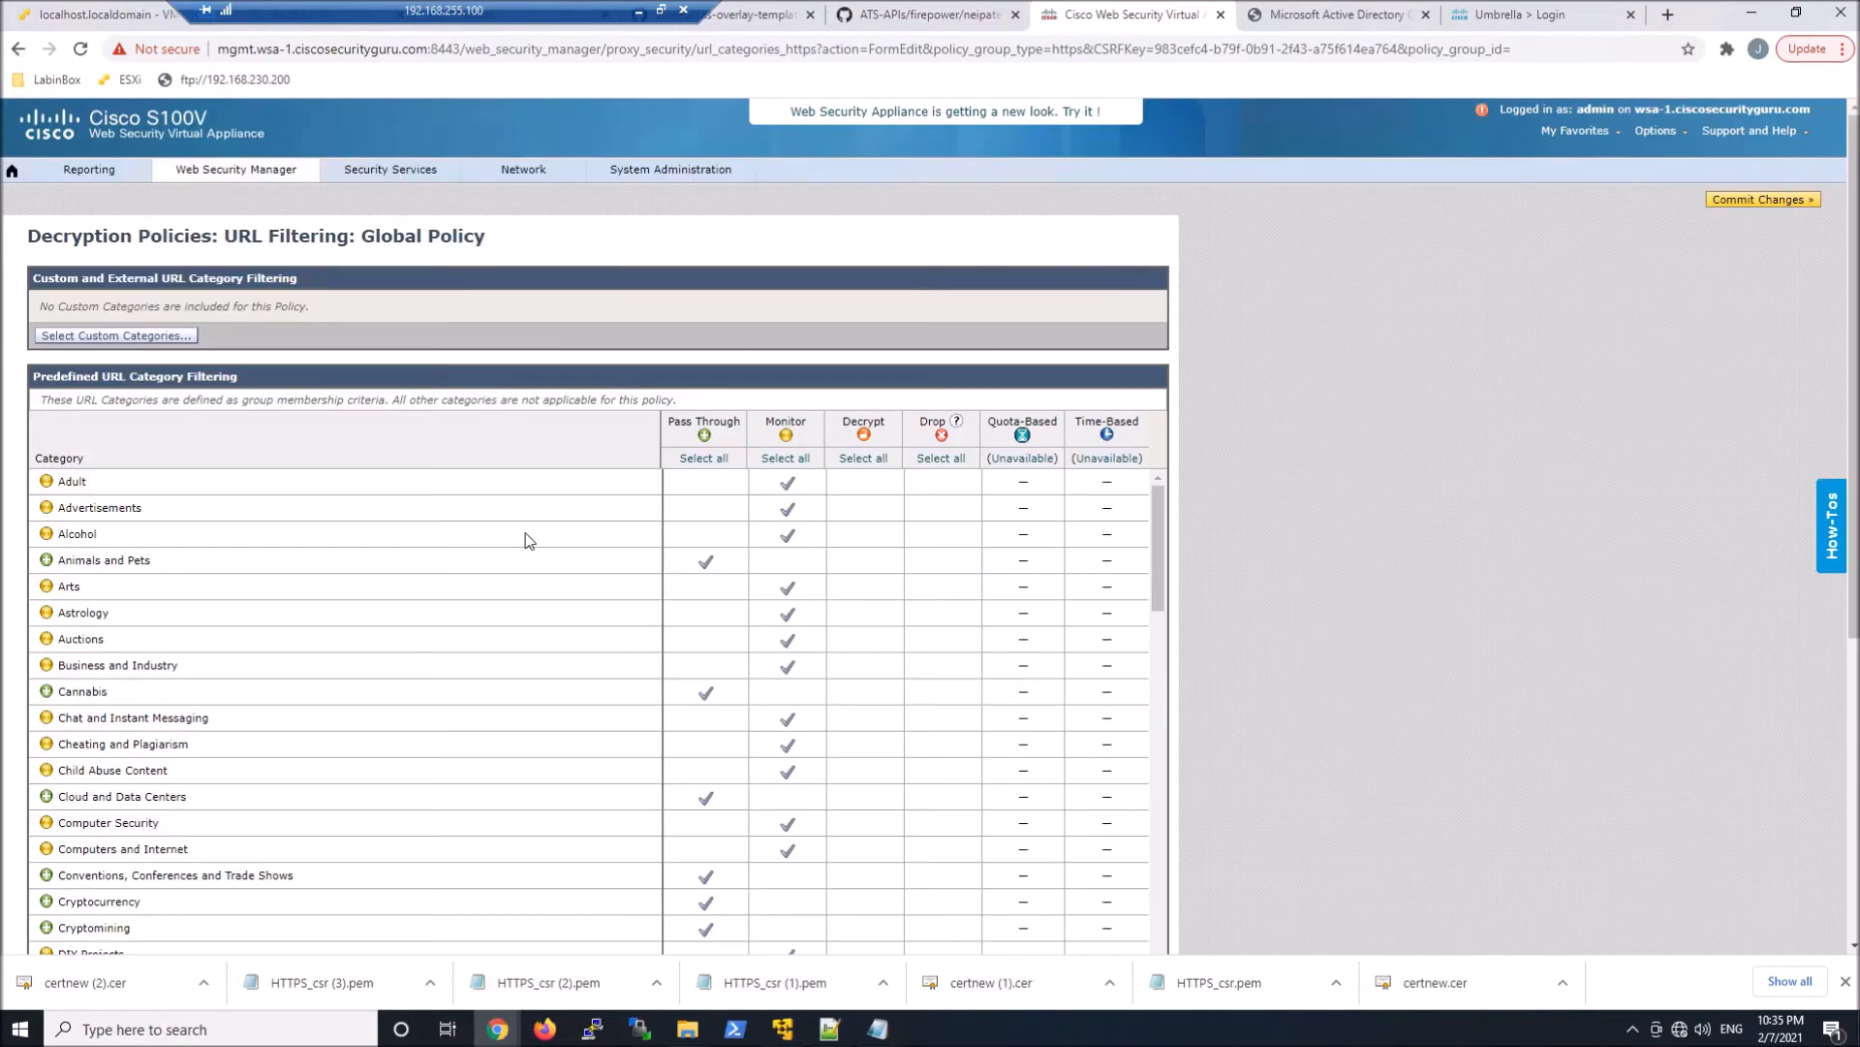
click(872, 457)
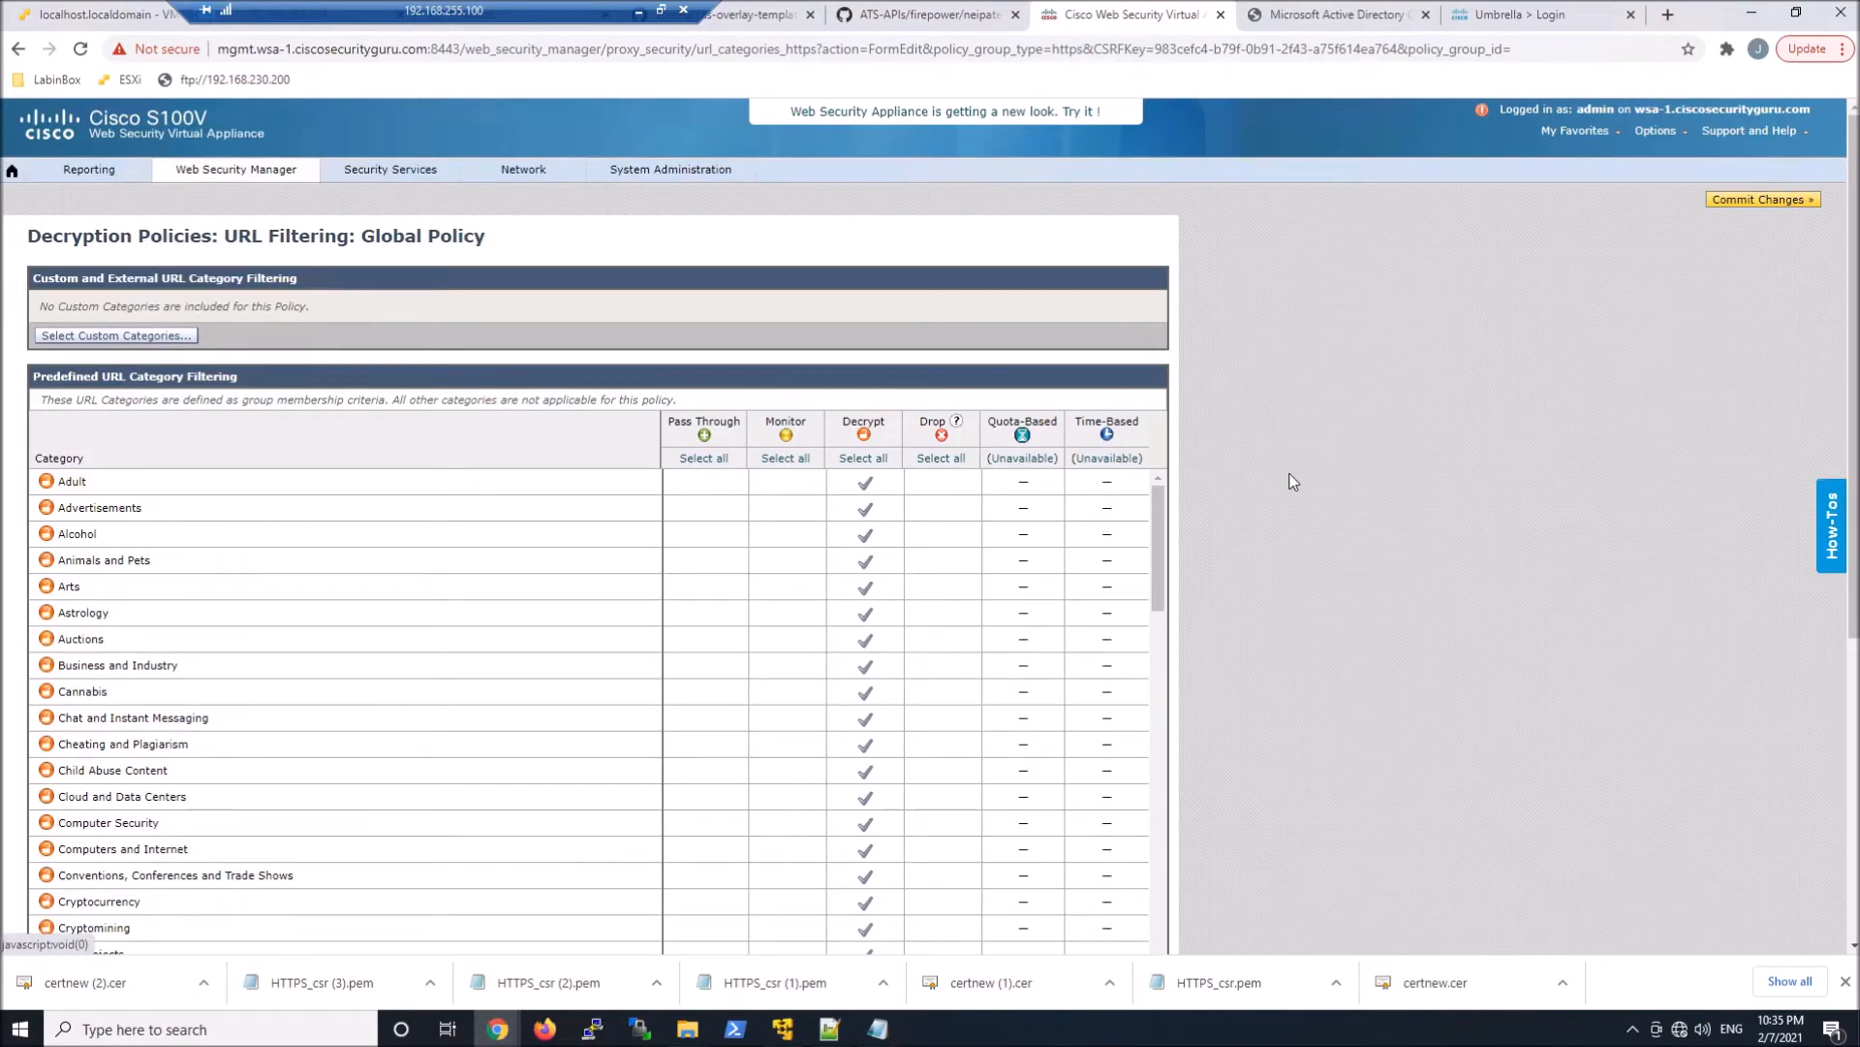
scroll(1227, 622, down, 5)
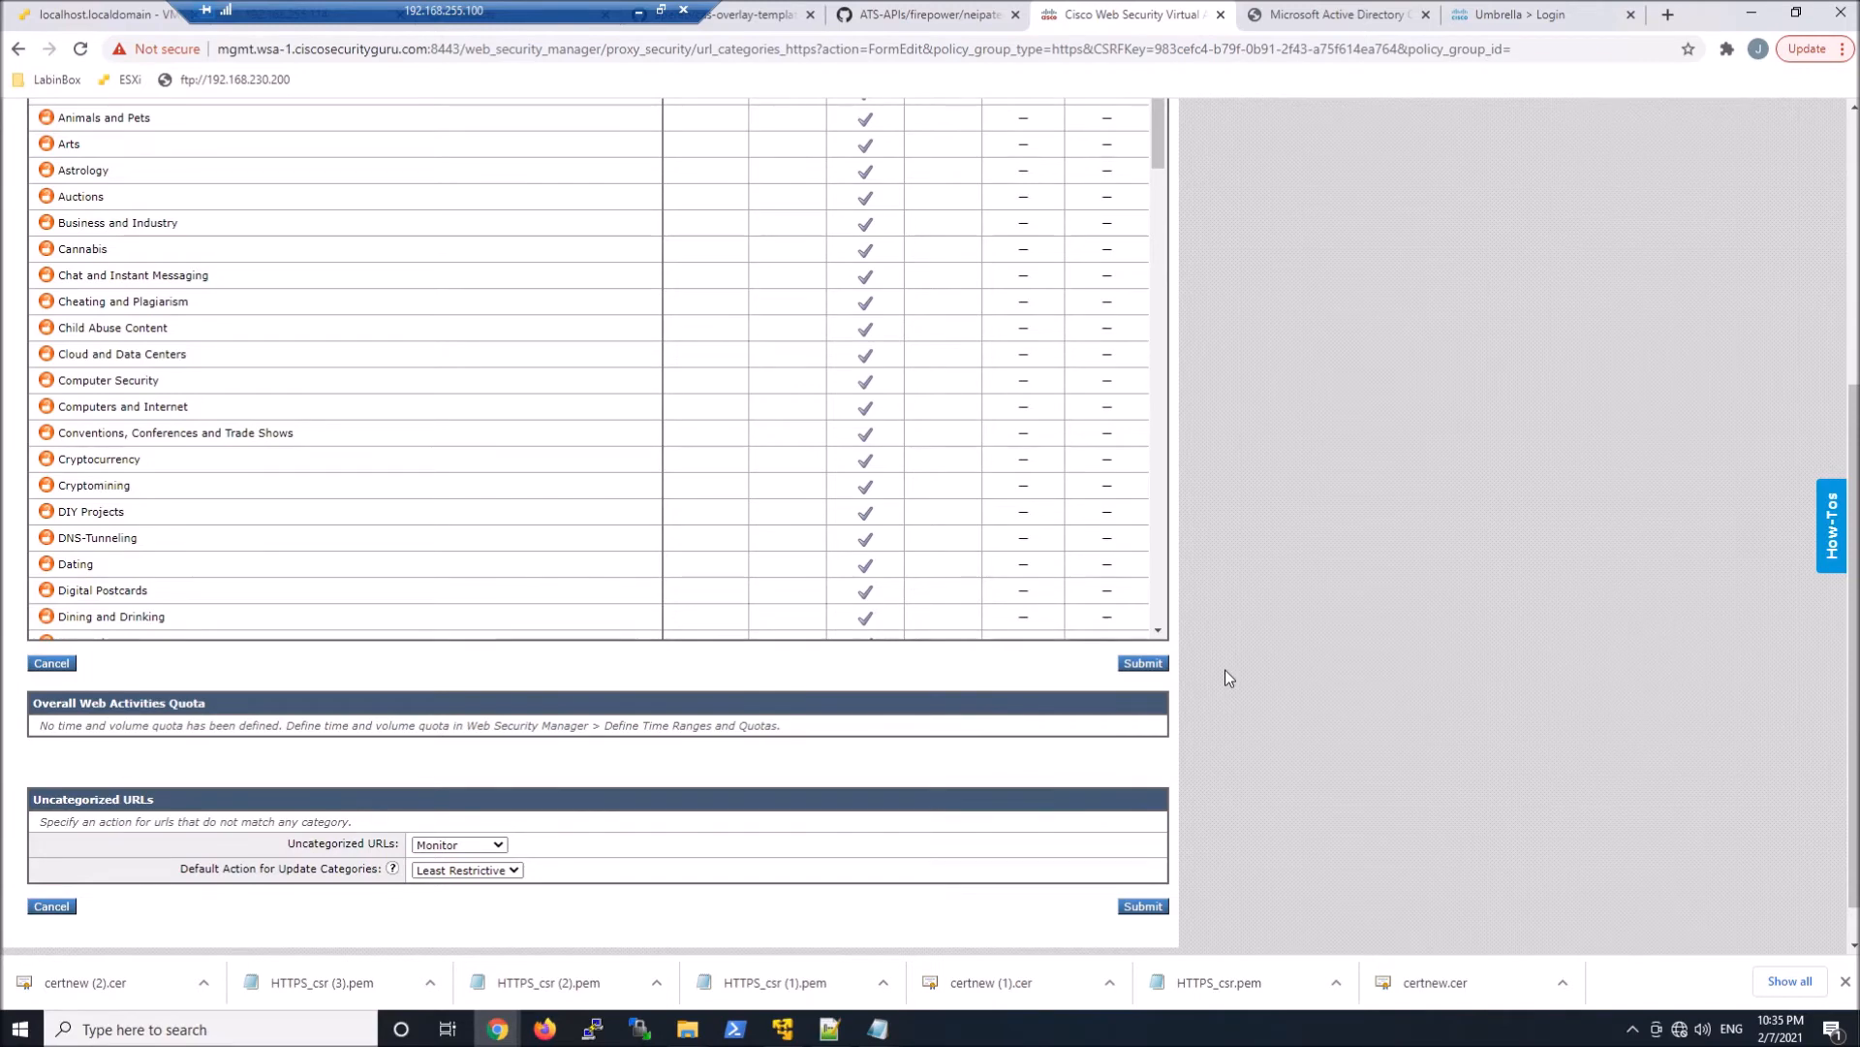
scroll(1225, 672, down, 1)
click(1142, 616)
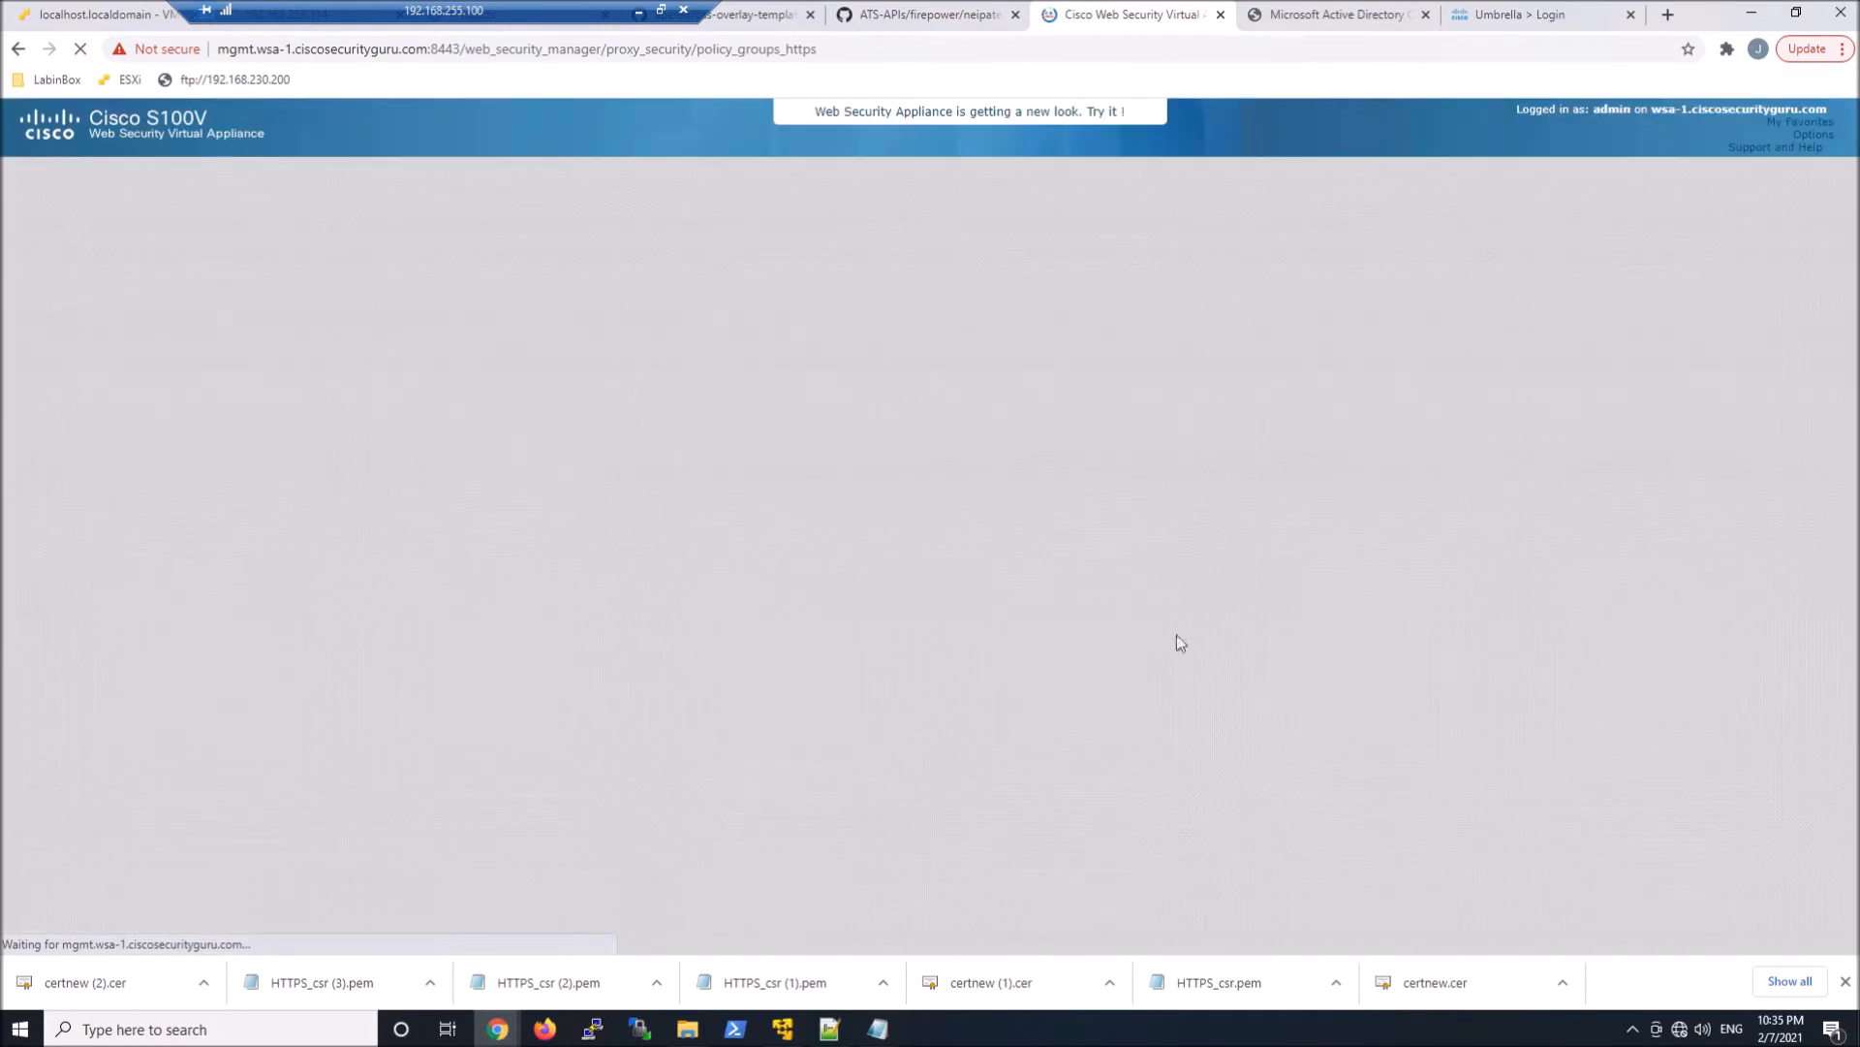
Disable Web Reputation for the Global Policy in Decryption Policies and submit
click(496, 389)
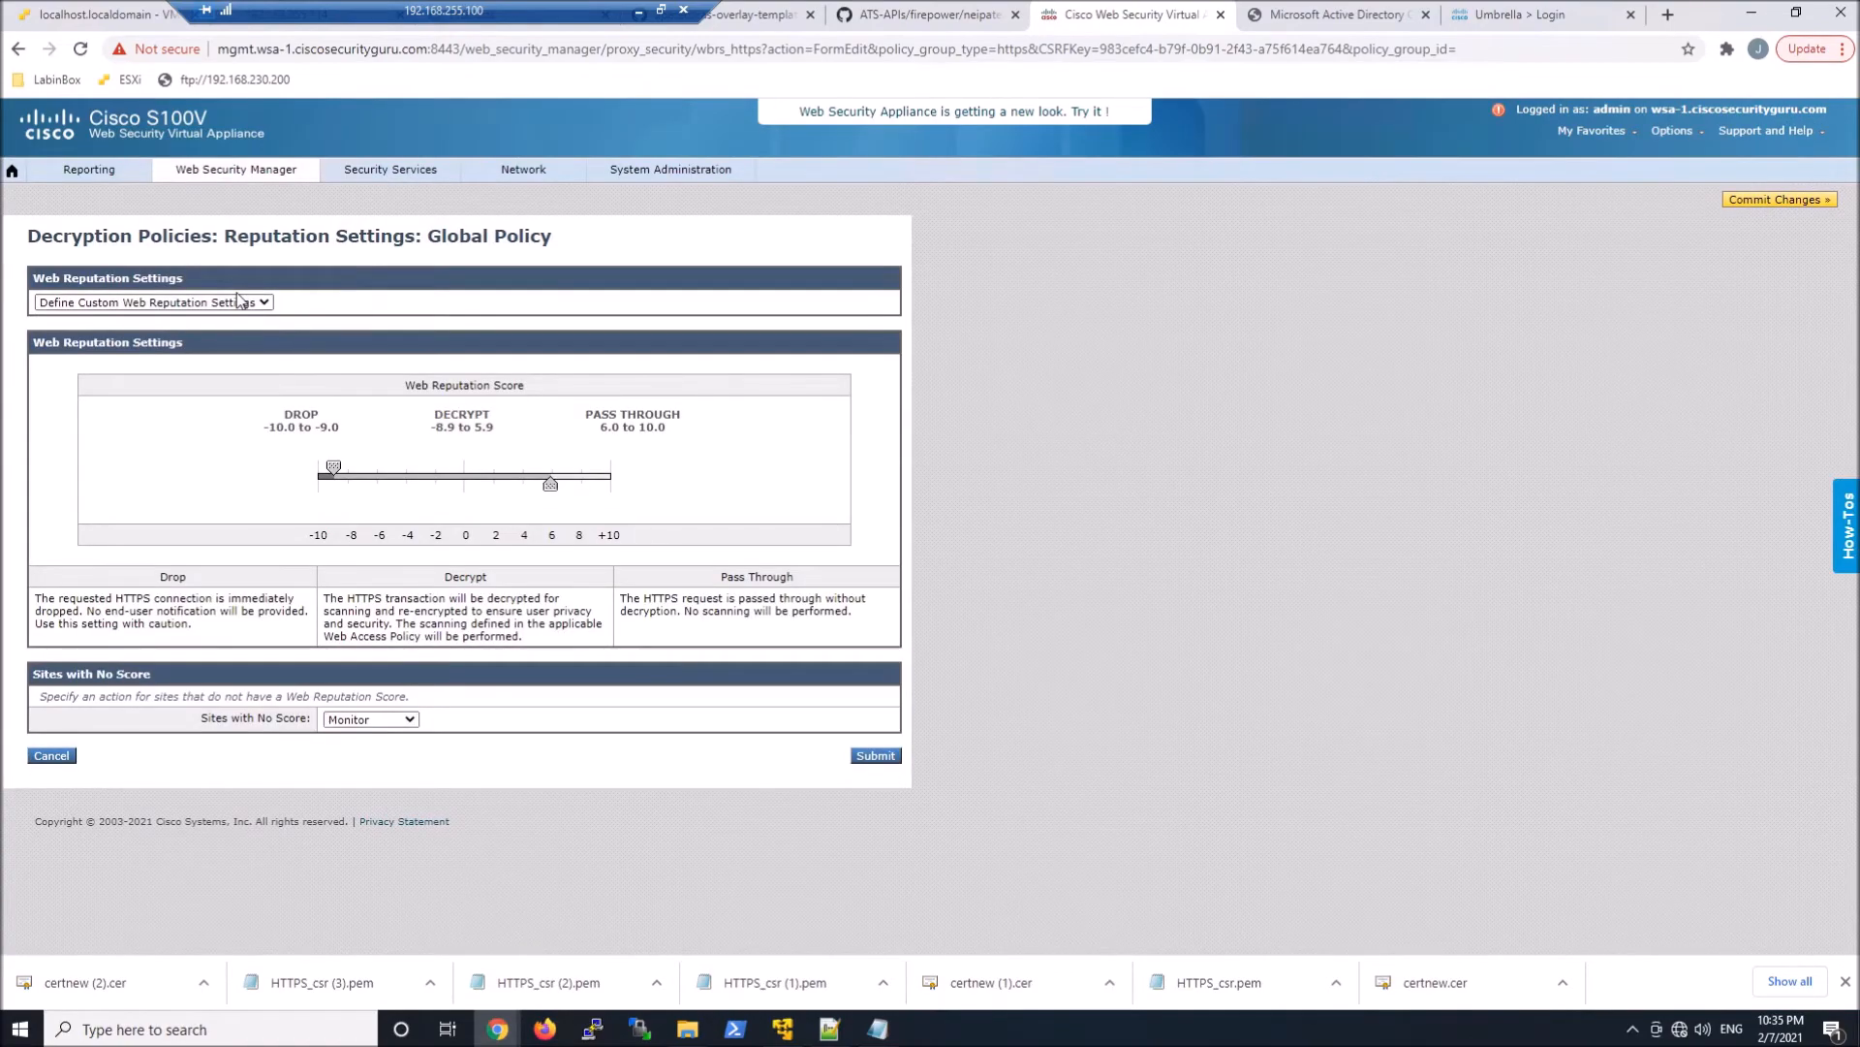
click(239, 300)
click(237, 329)
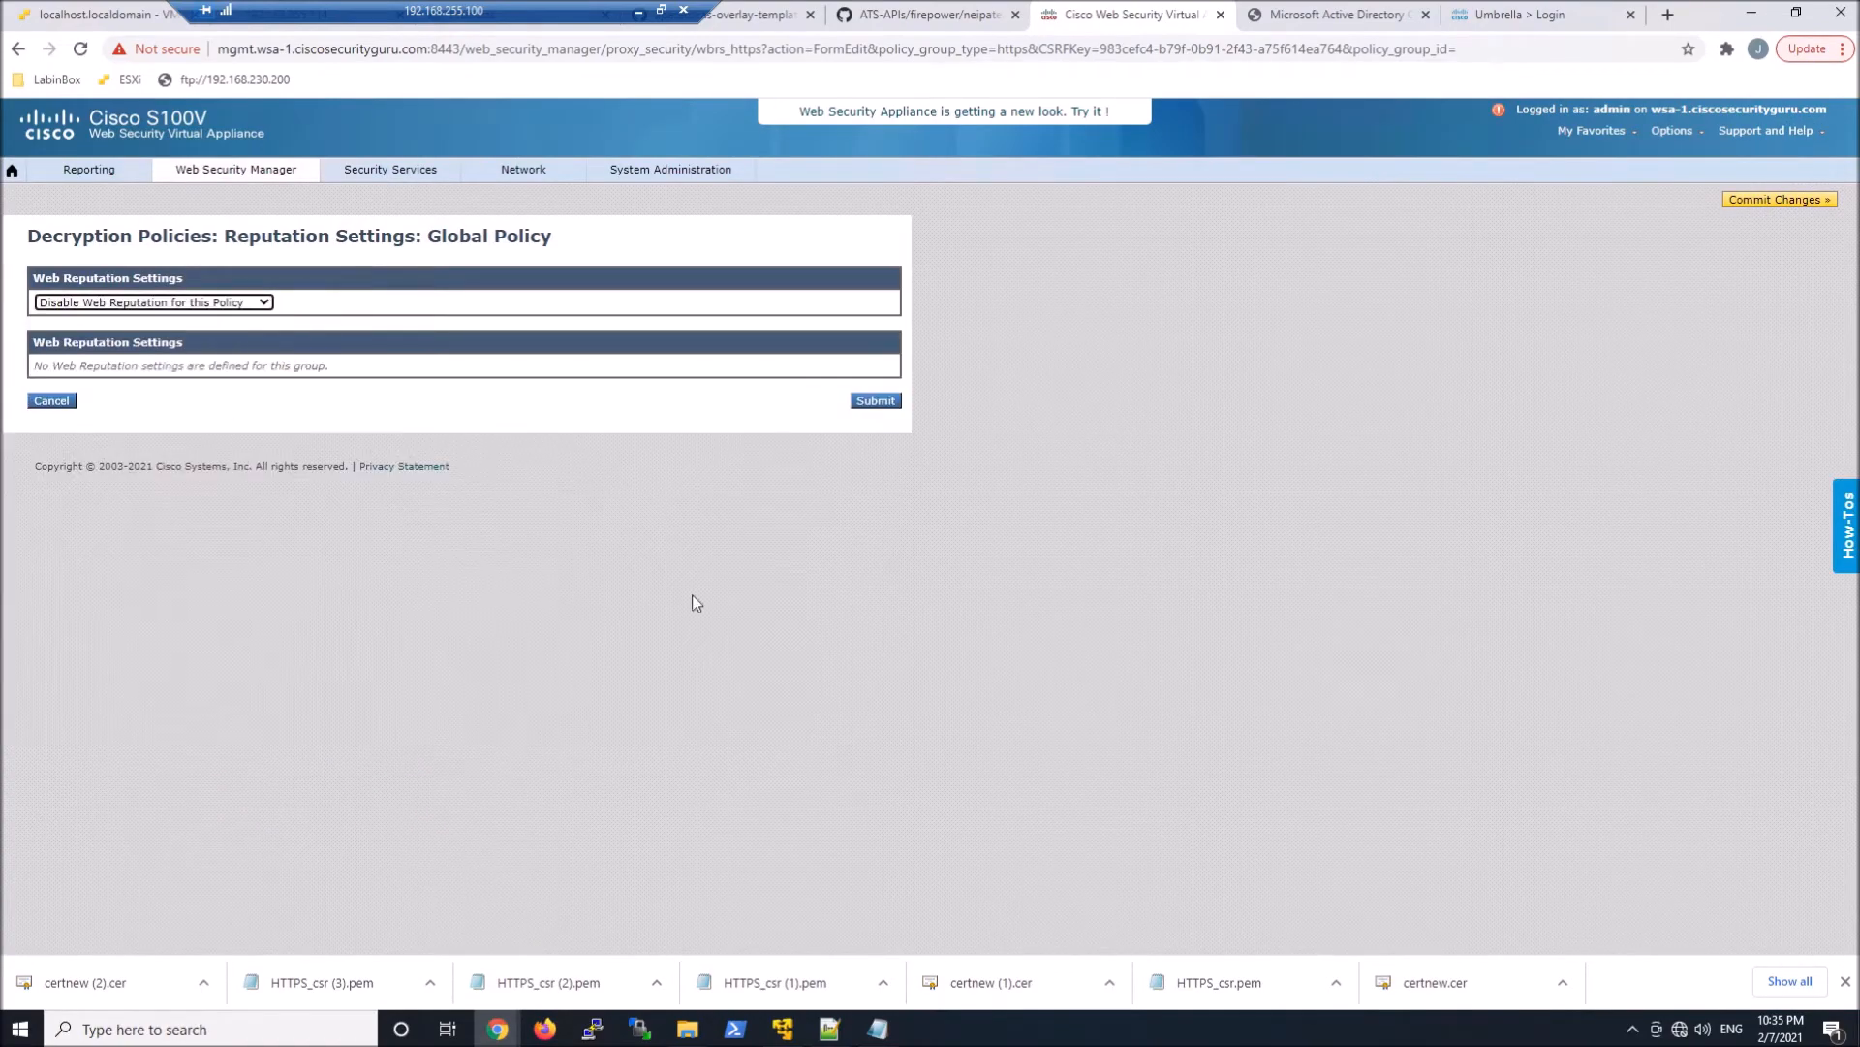
click(872, 400)
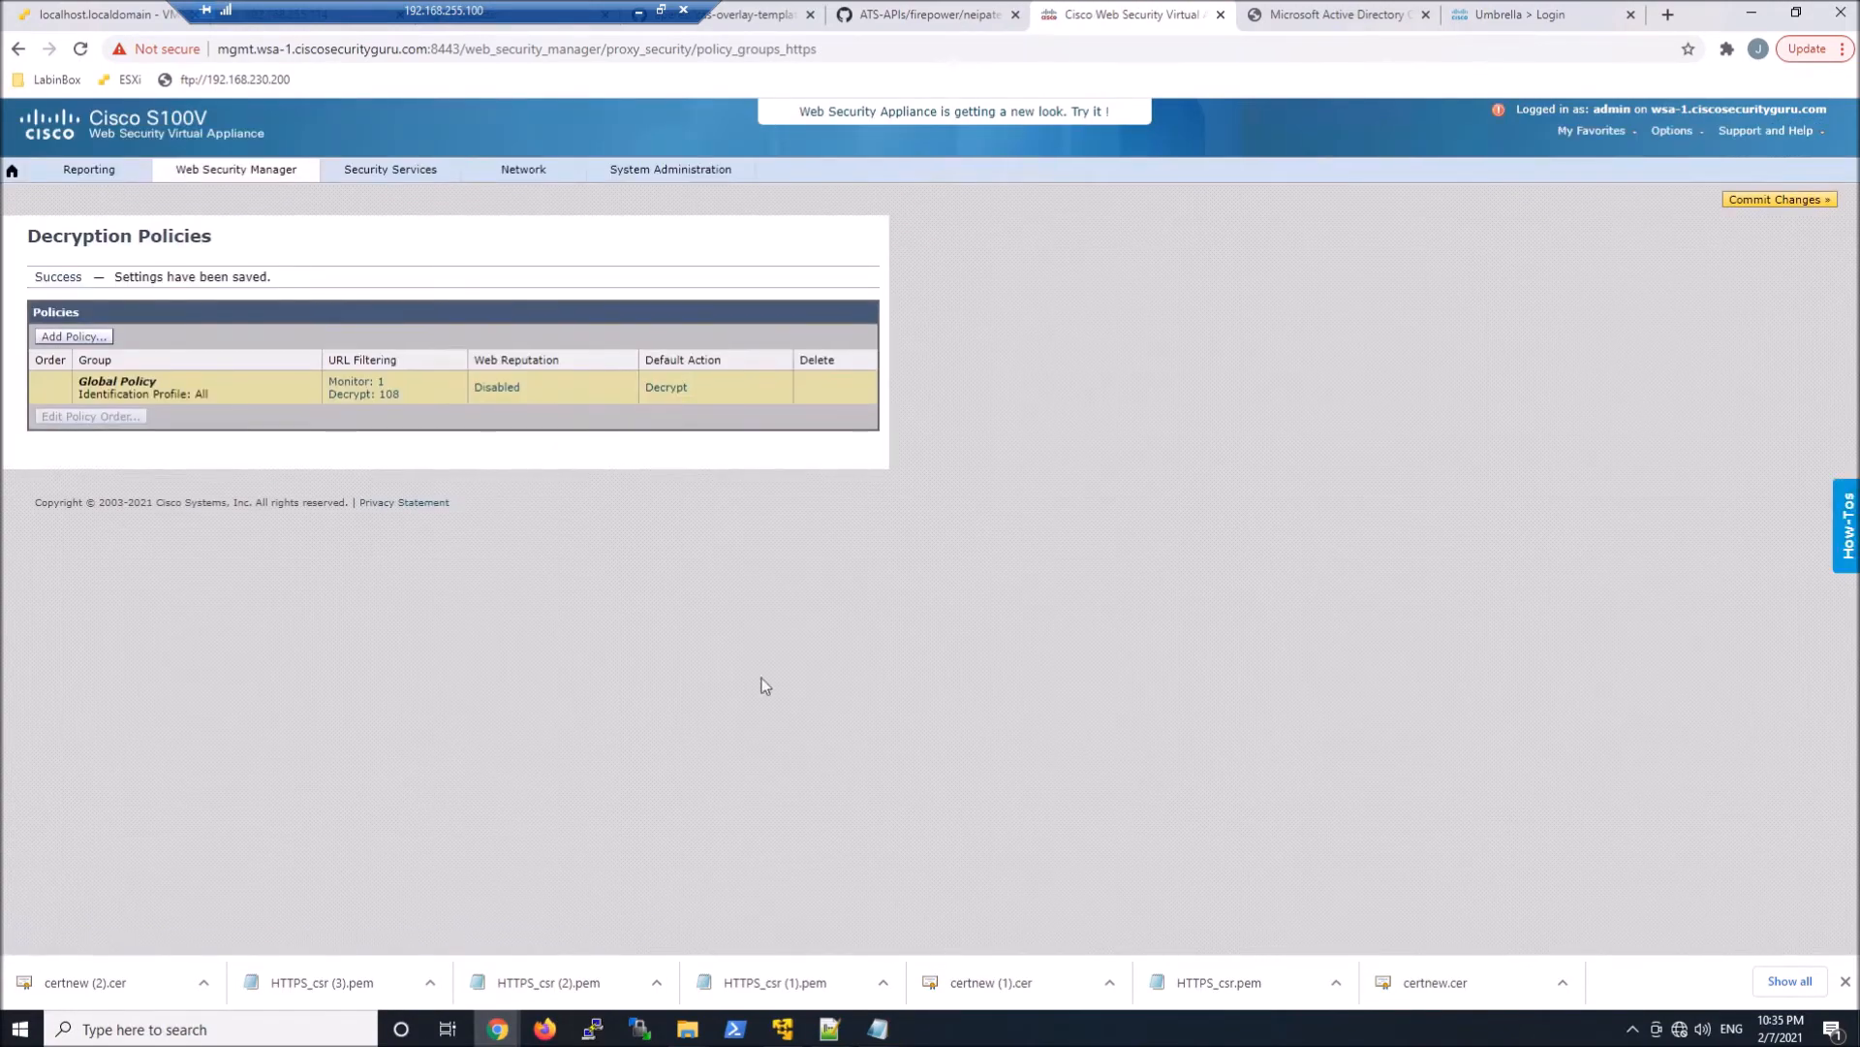
Set Uncategorized URLs to Decrypt in the Global Policy's URL filtering, submit, and open the pending changes for committing
click(356, 388)
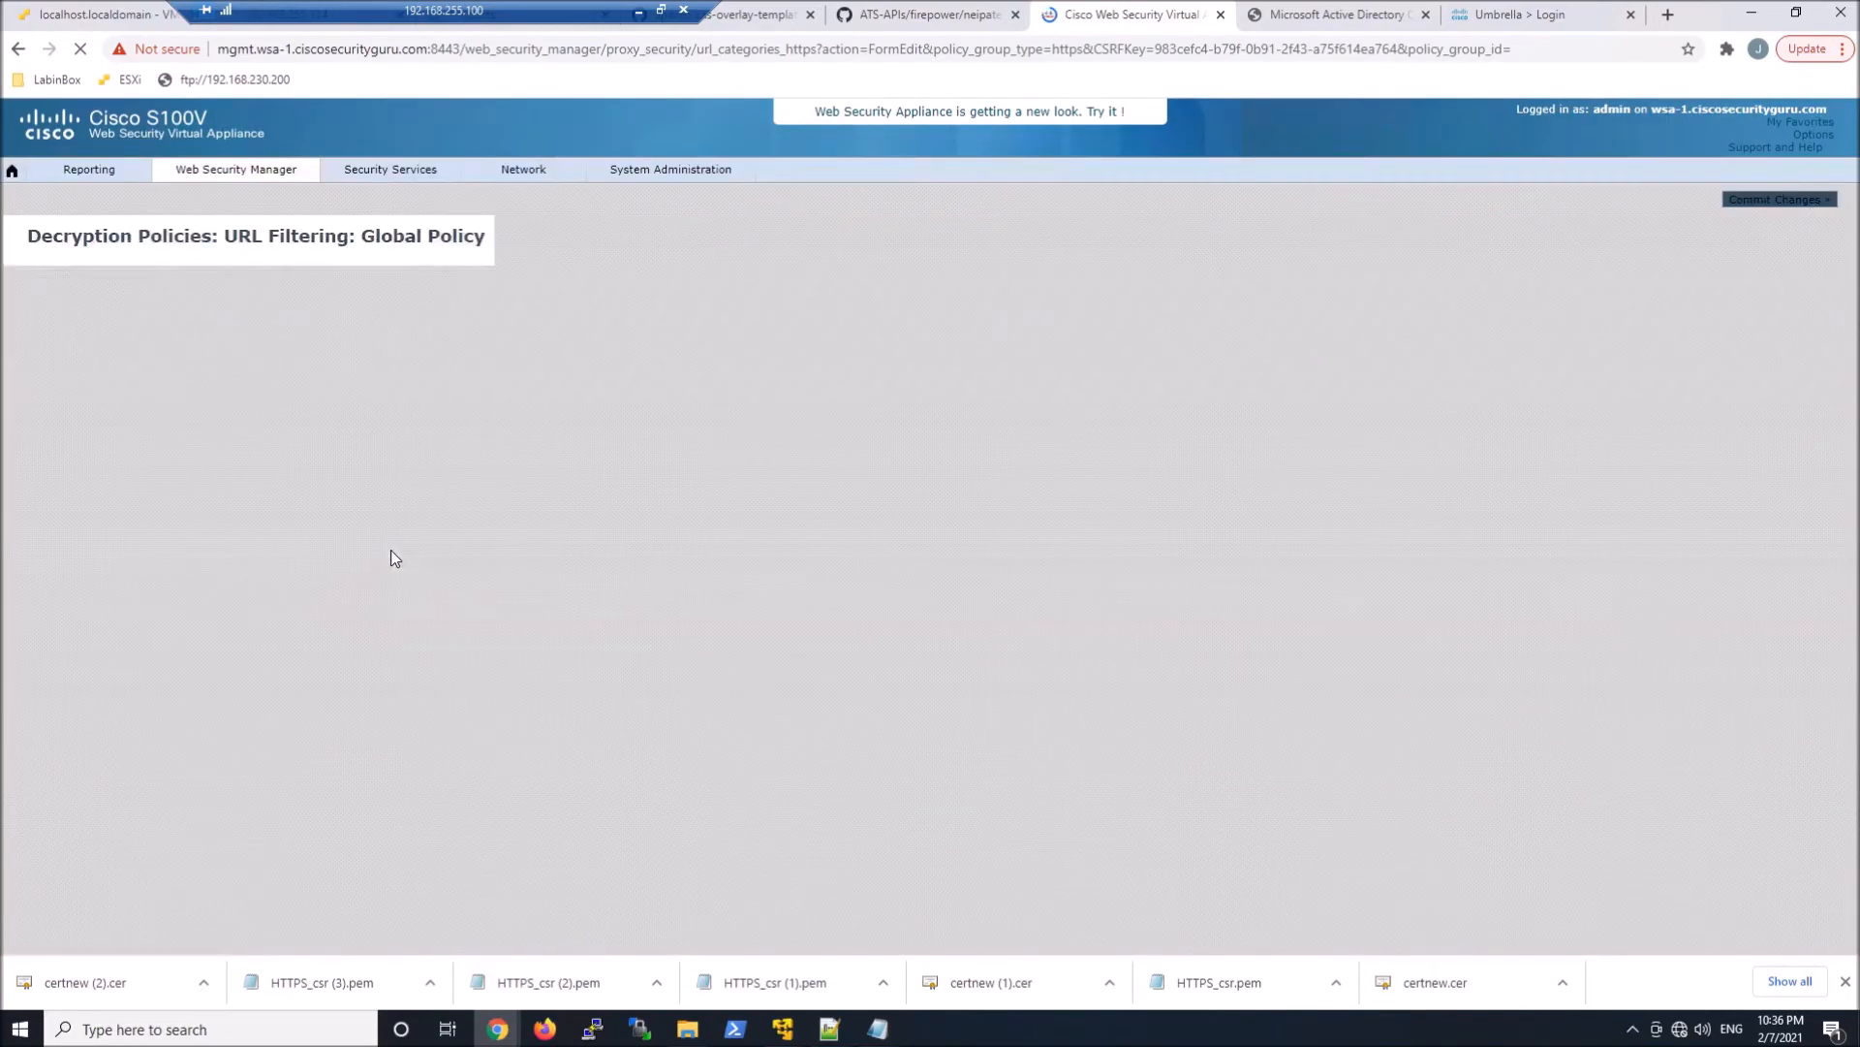
scroll(810, 801, down, 10)
scroll(812, 804, down, 10)
scroll(1414, 655, down, 5)
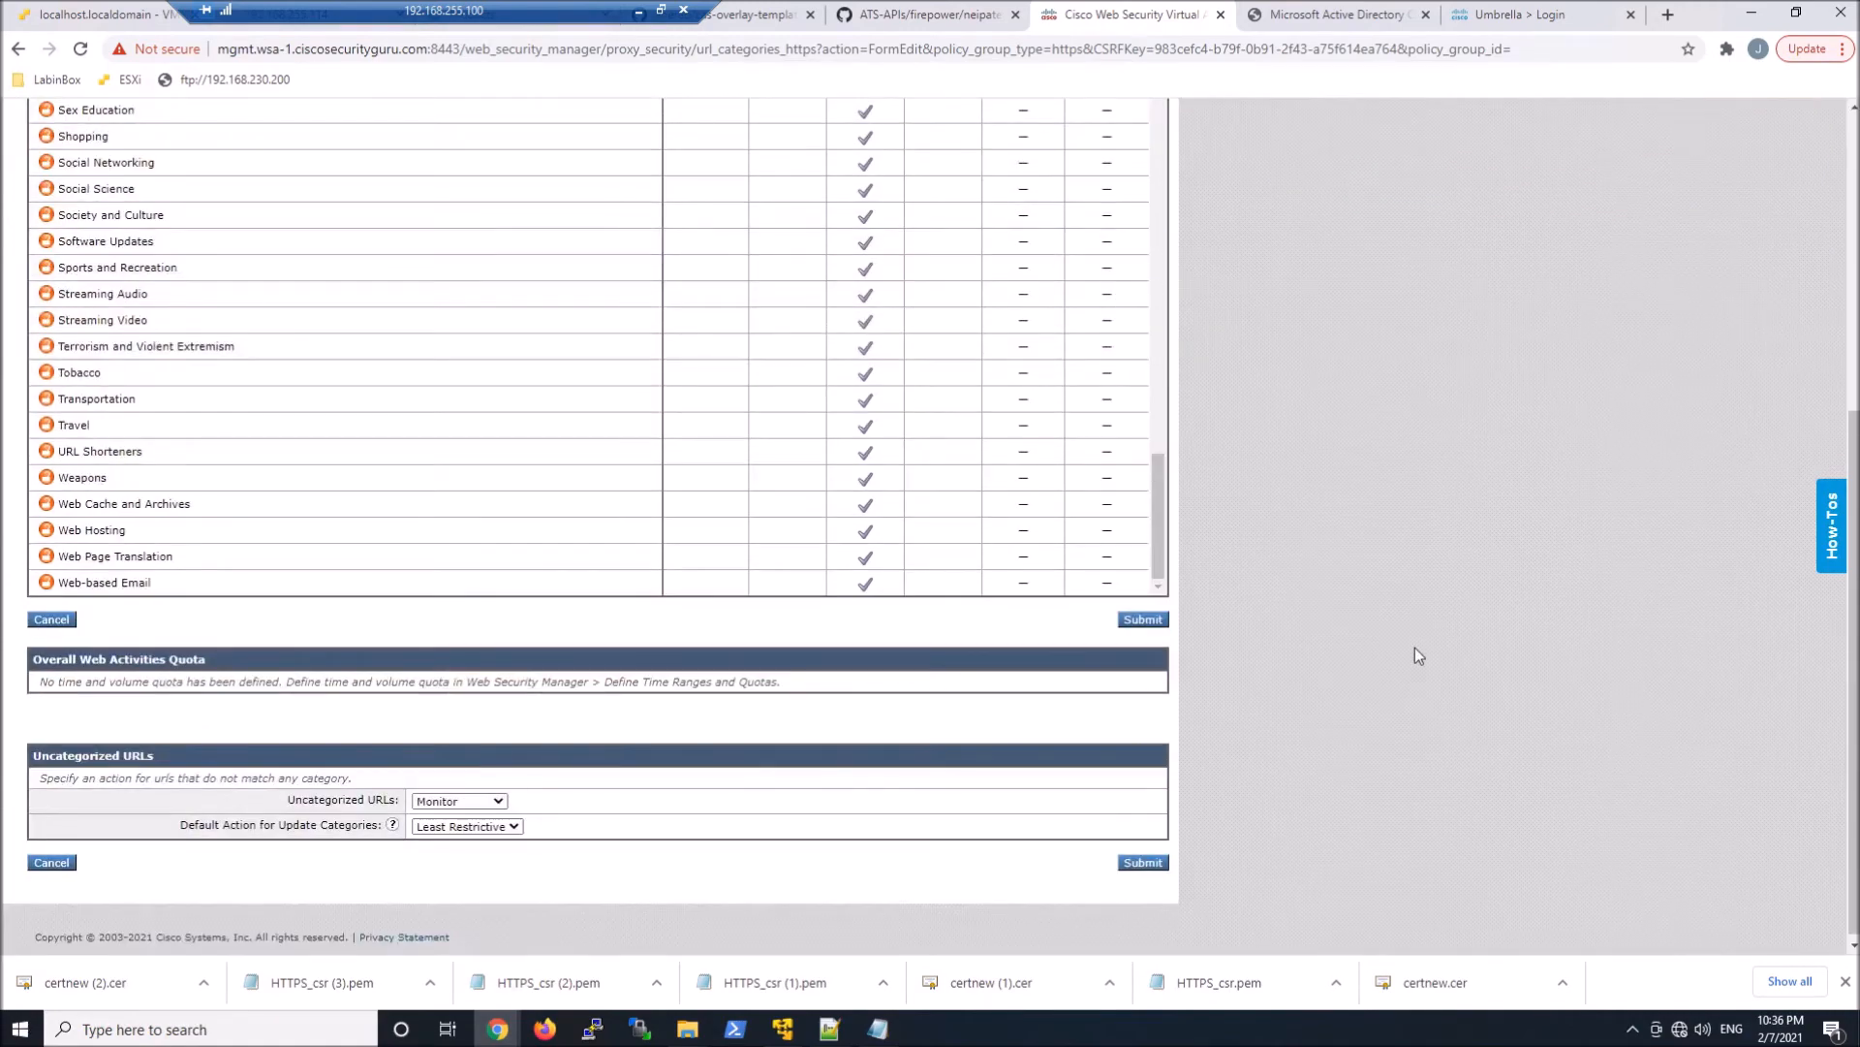
scroll(1415, 647, down, 1)
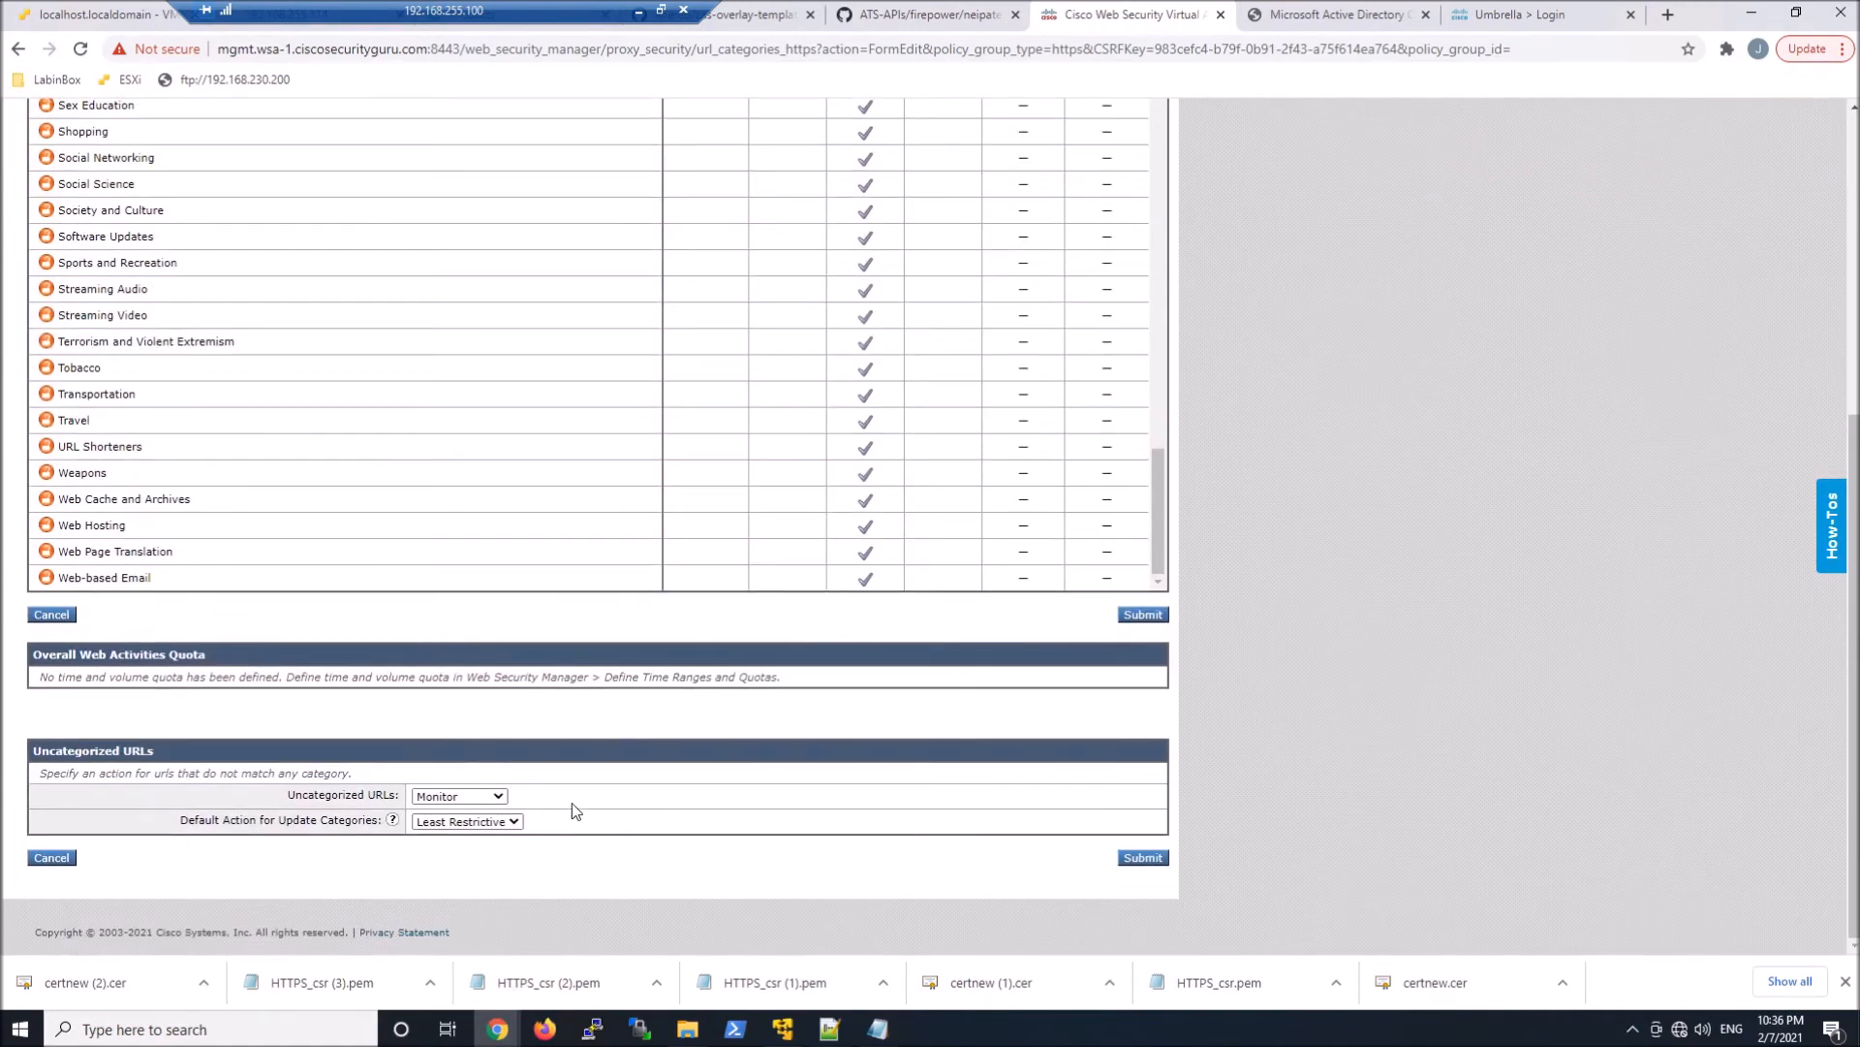
click(485, 797)
click(479, 839)
click(1144, 859)
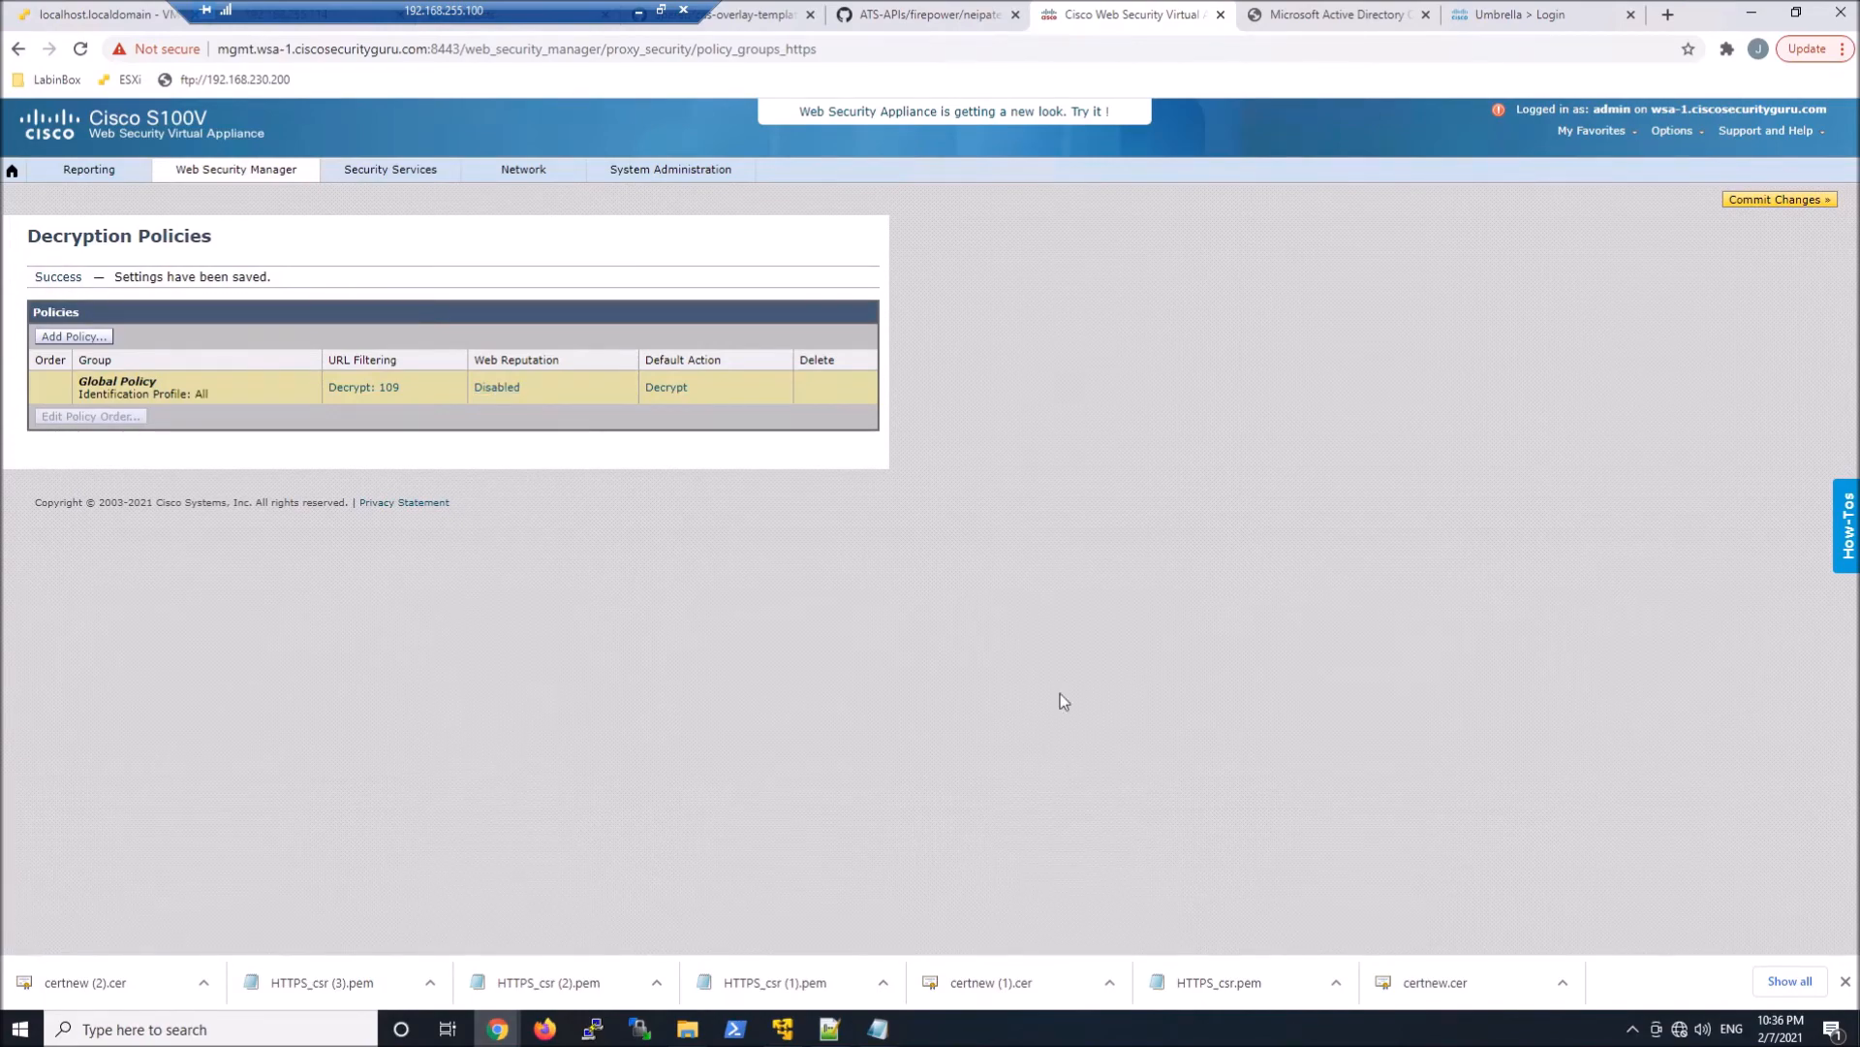
click(1760, 216)
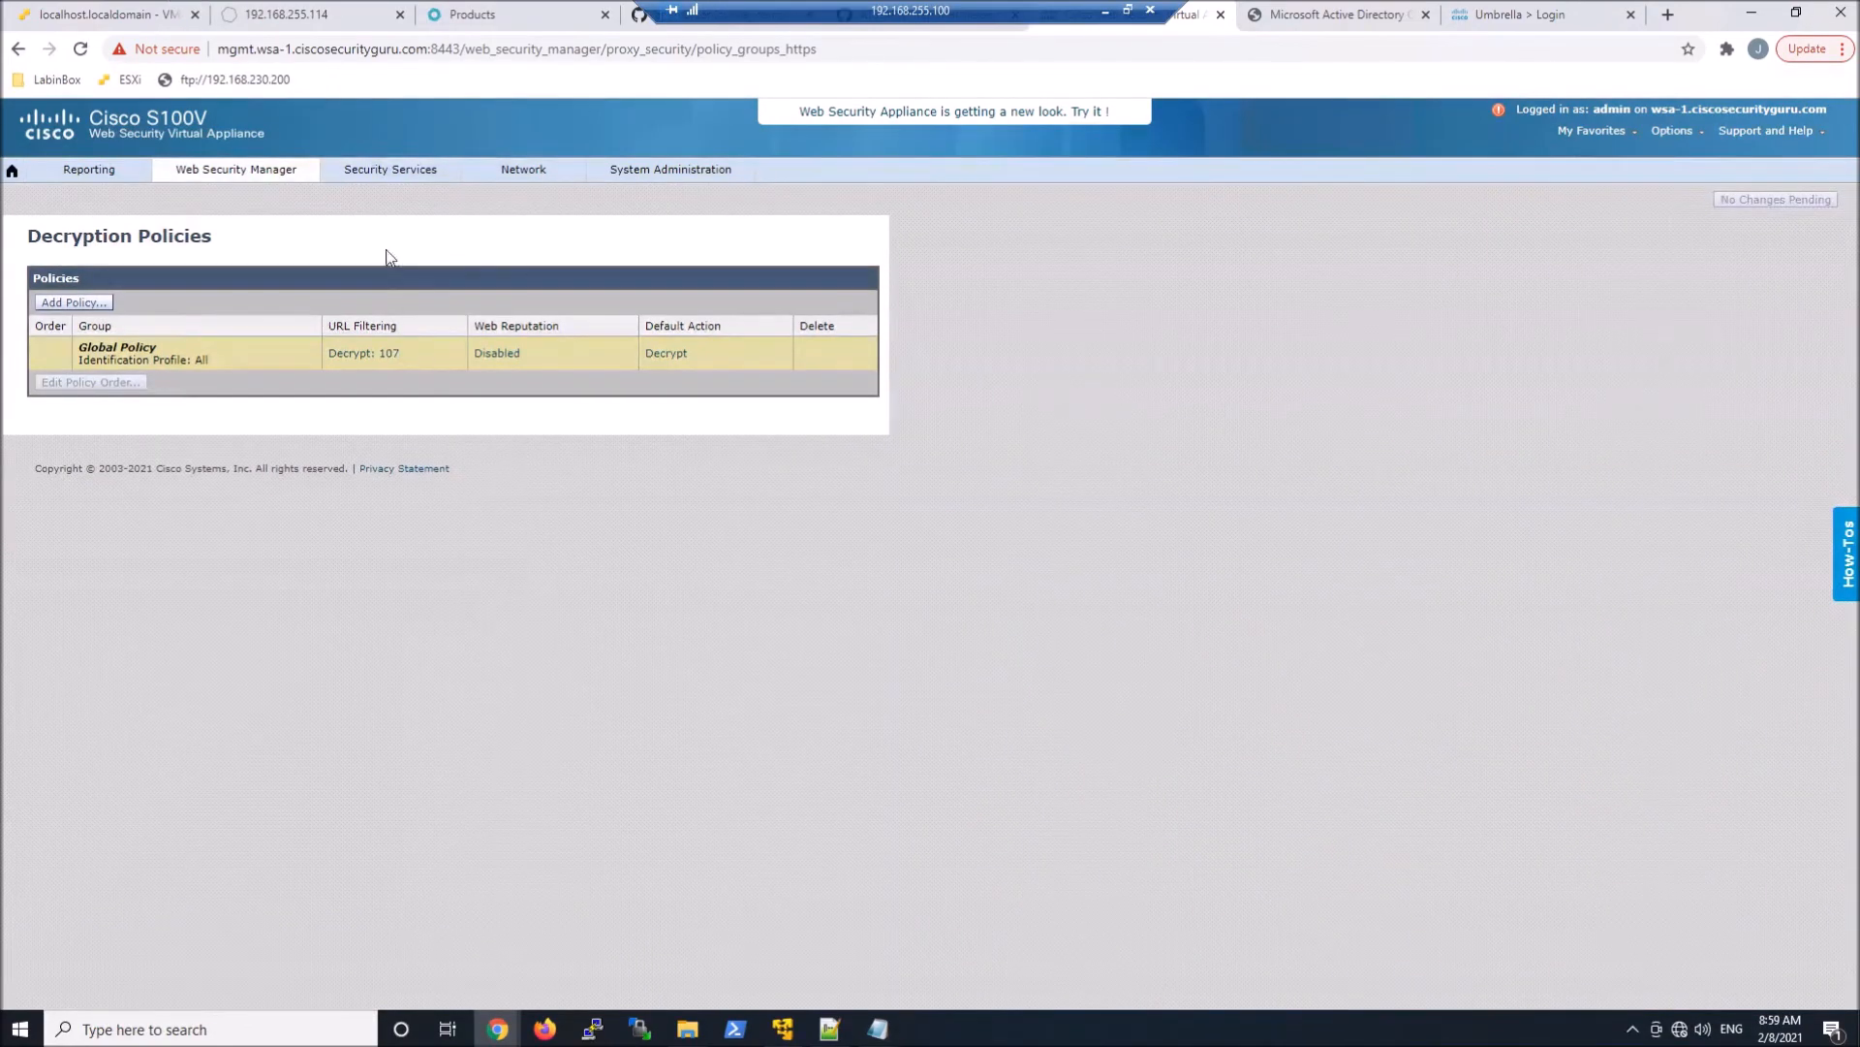
Check the X-Forwarded-For header setting in the Web Proxy settings
mouse_move(376, 172)
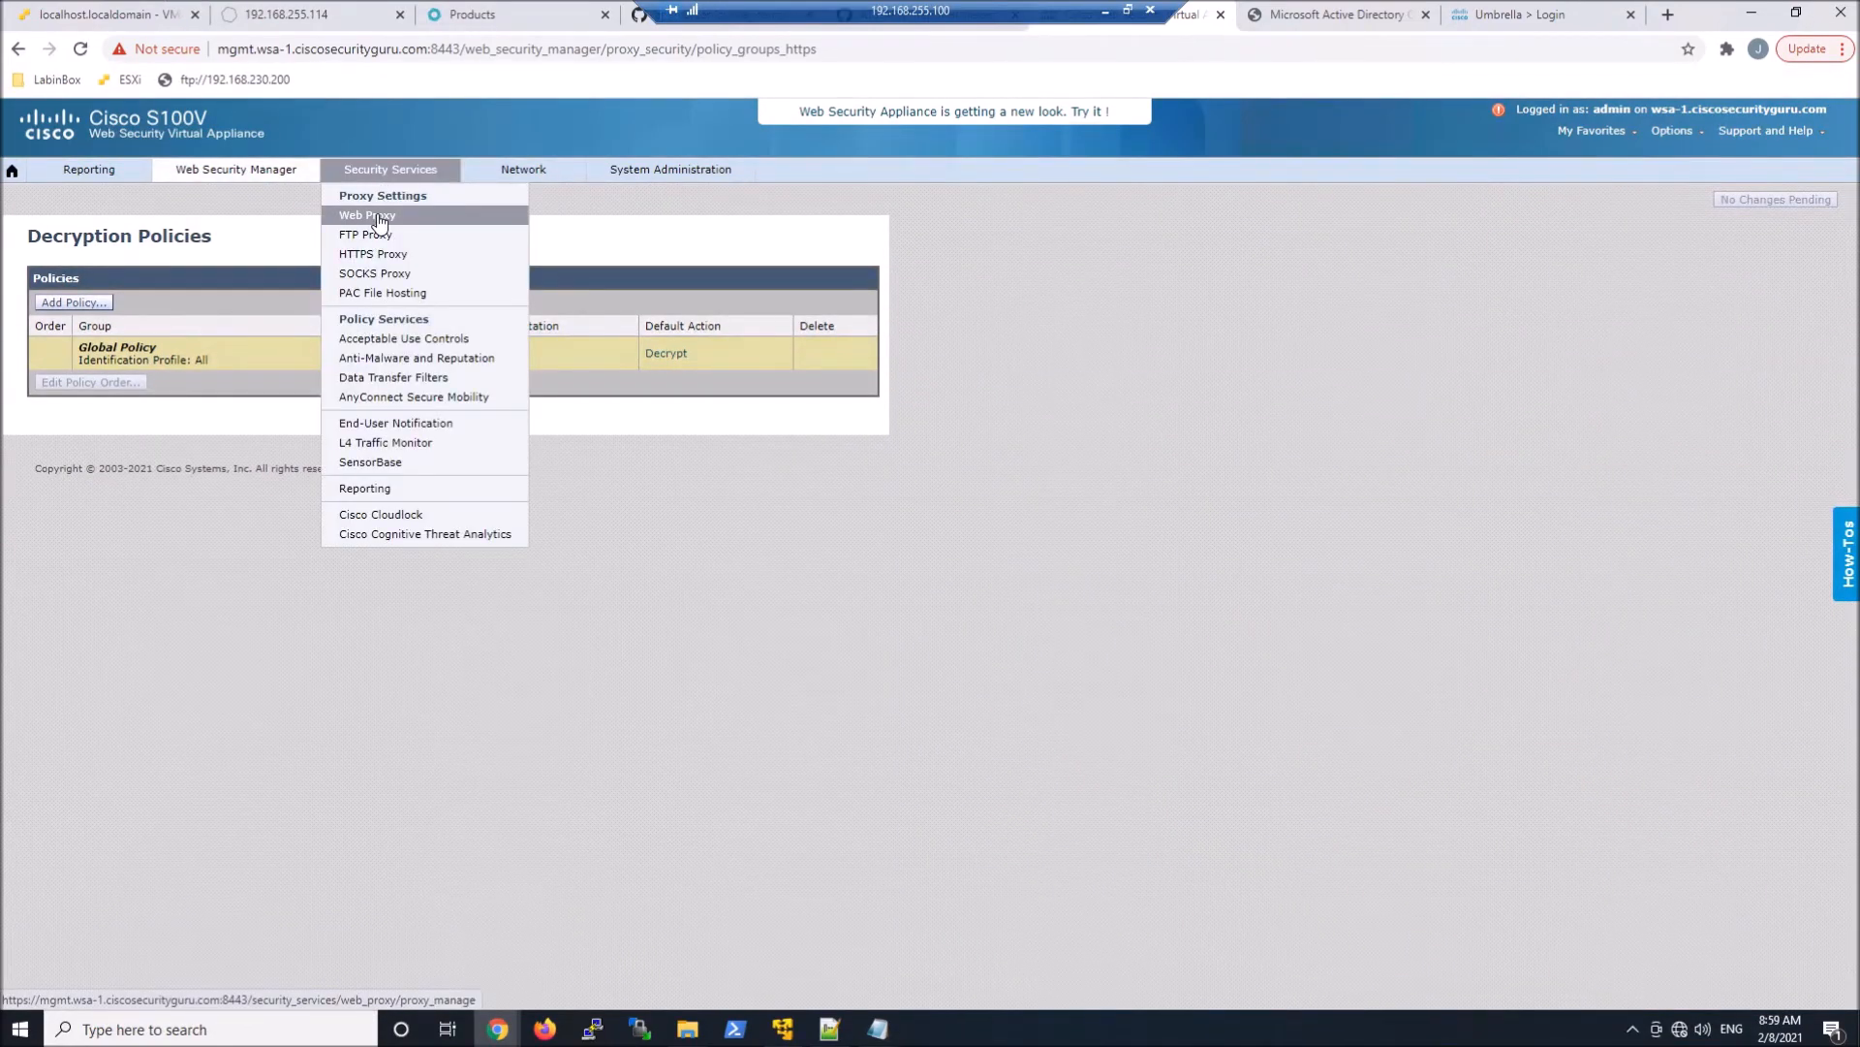
click(378, 219)
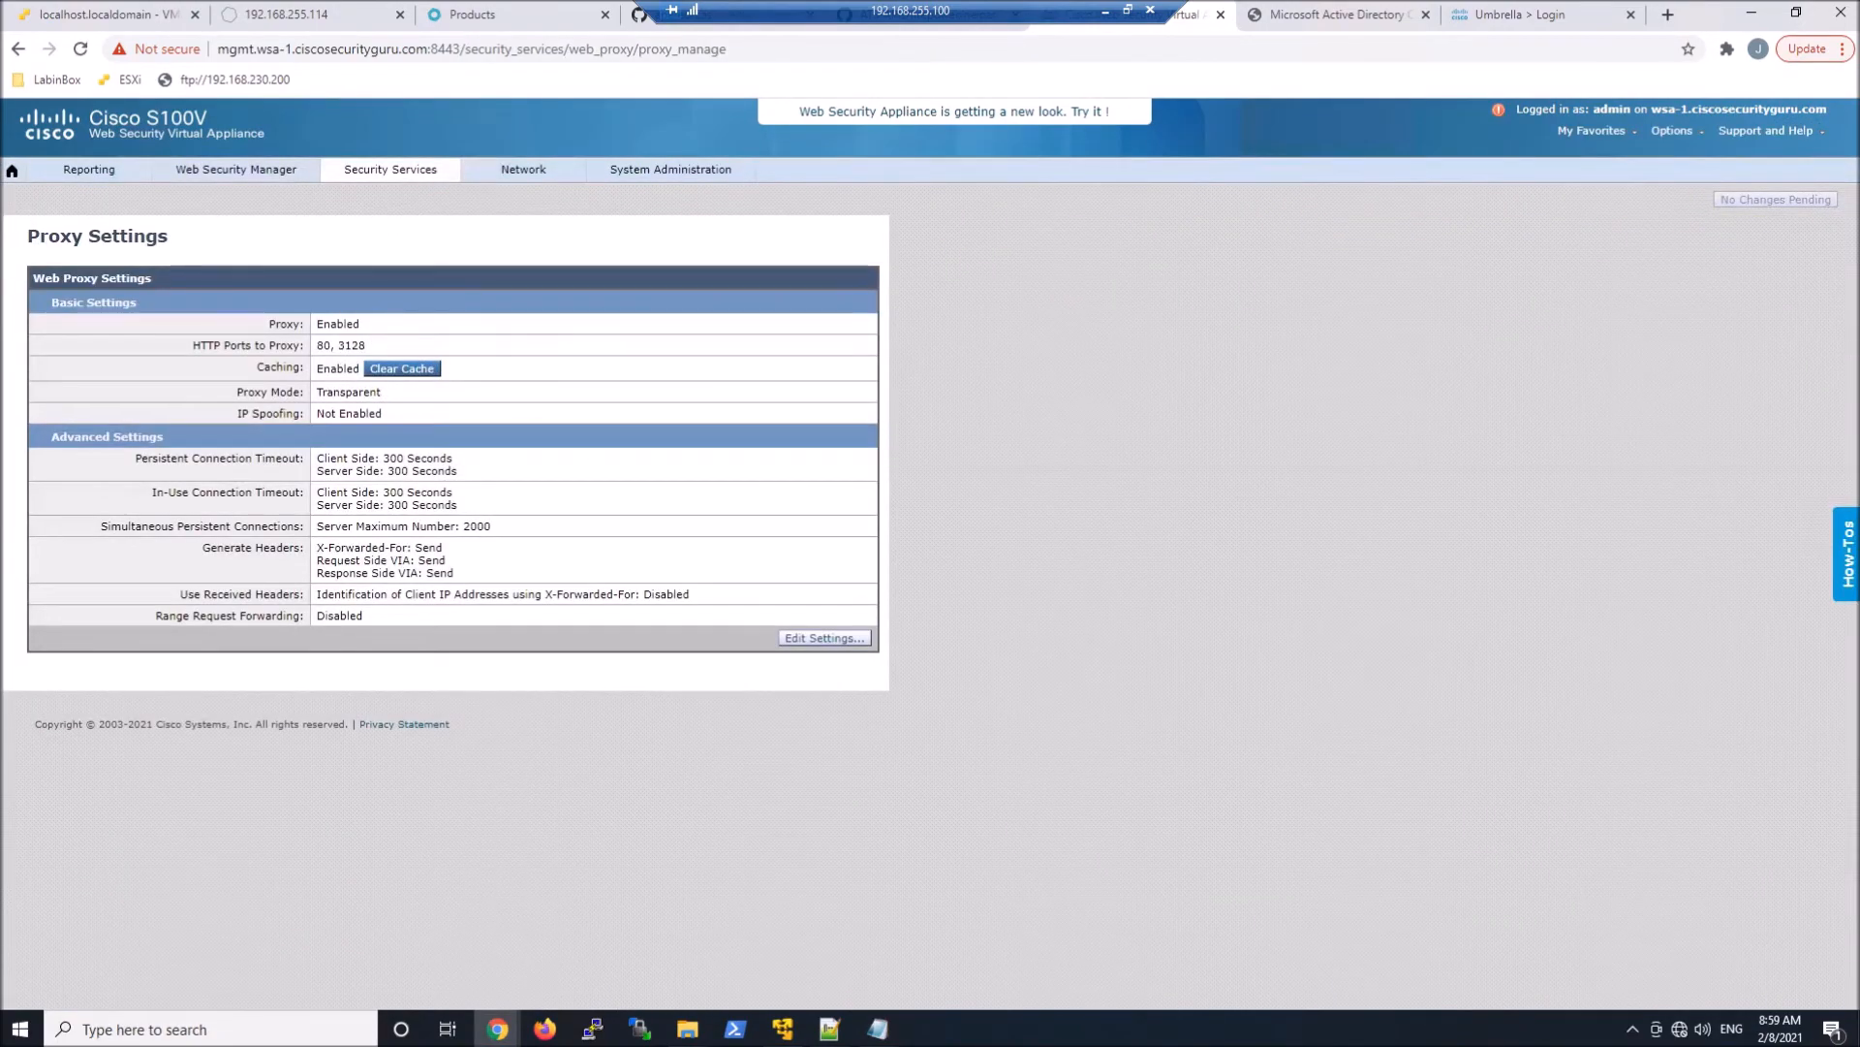
drag(316, 547, 448, 550)
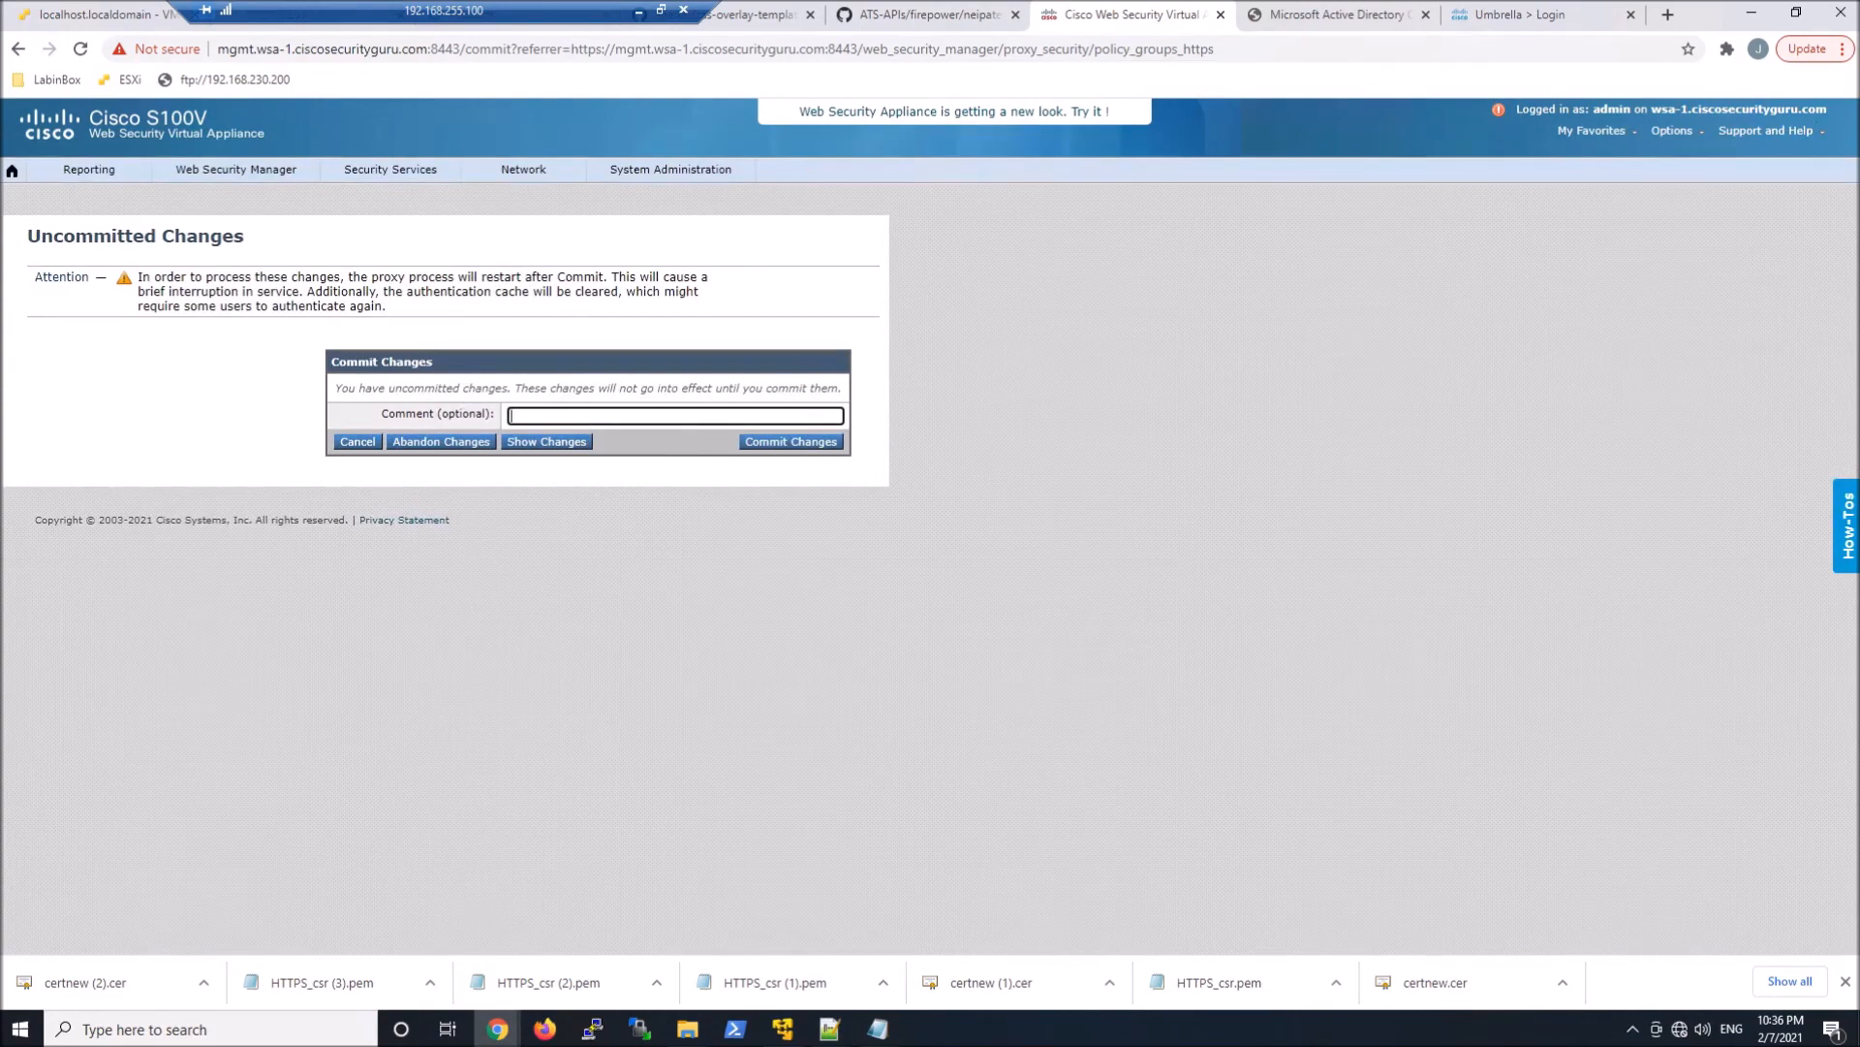
Commit the pending changes with the comment "Decrypt for Umbrella IP Attribution and Policy"
text(Decrypt for Umbrella IP Attribution and Policy)
click(772, 442)
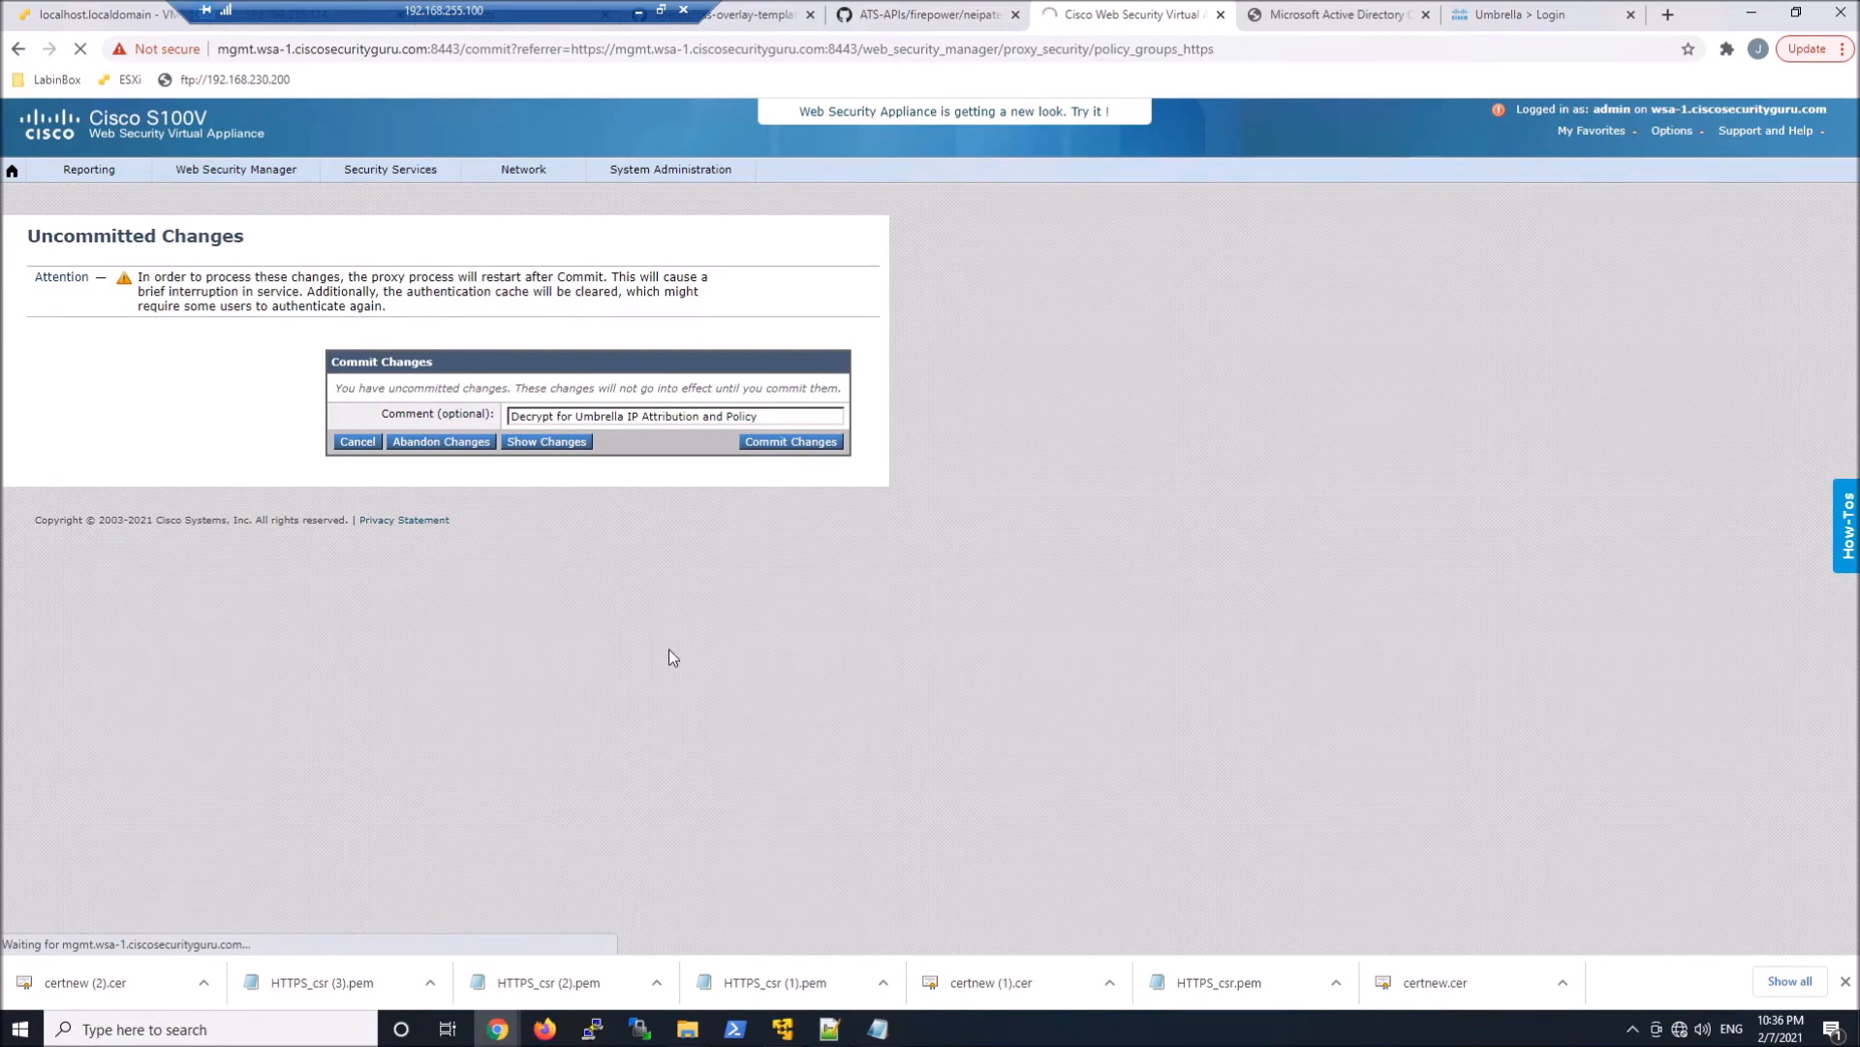
Download the CA certificate in DER encoding from Active Directory Certificate Services and show the file in its folder
click(122, 363)
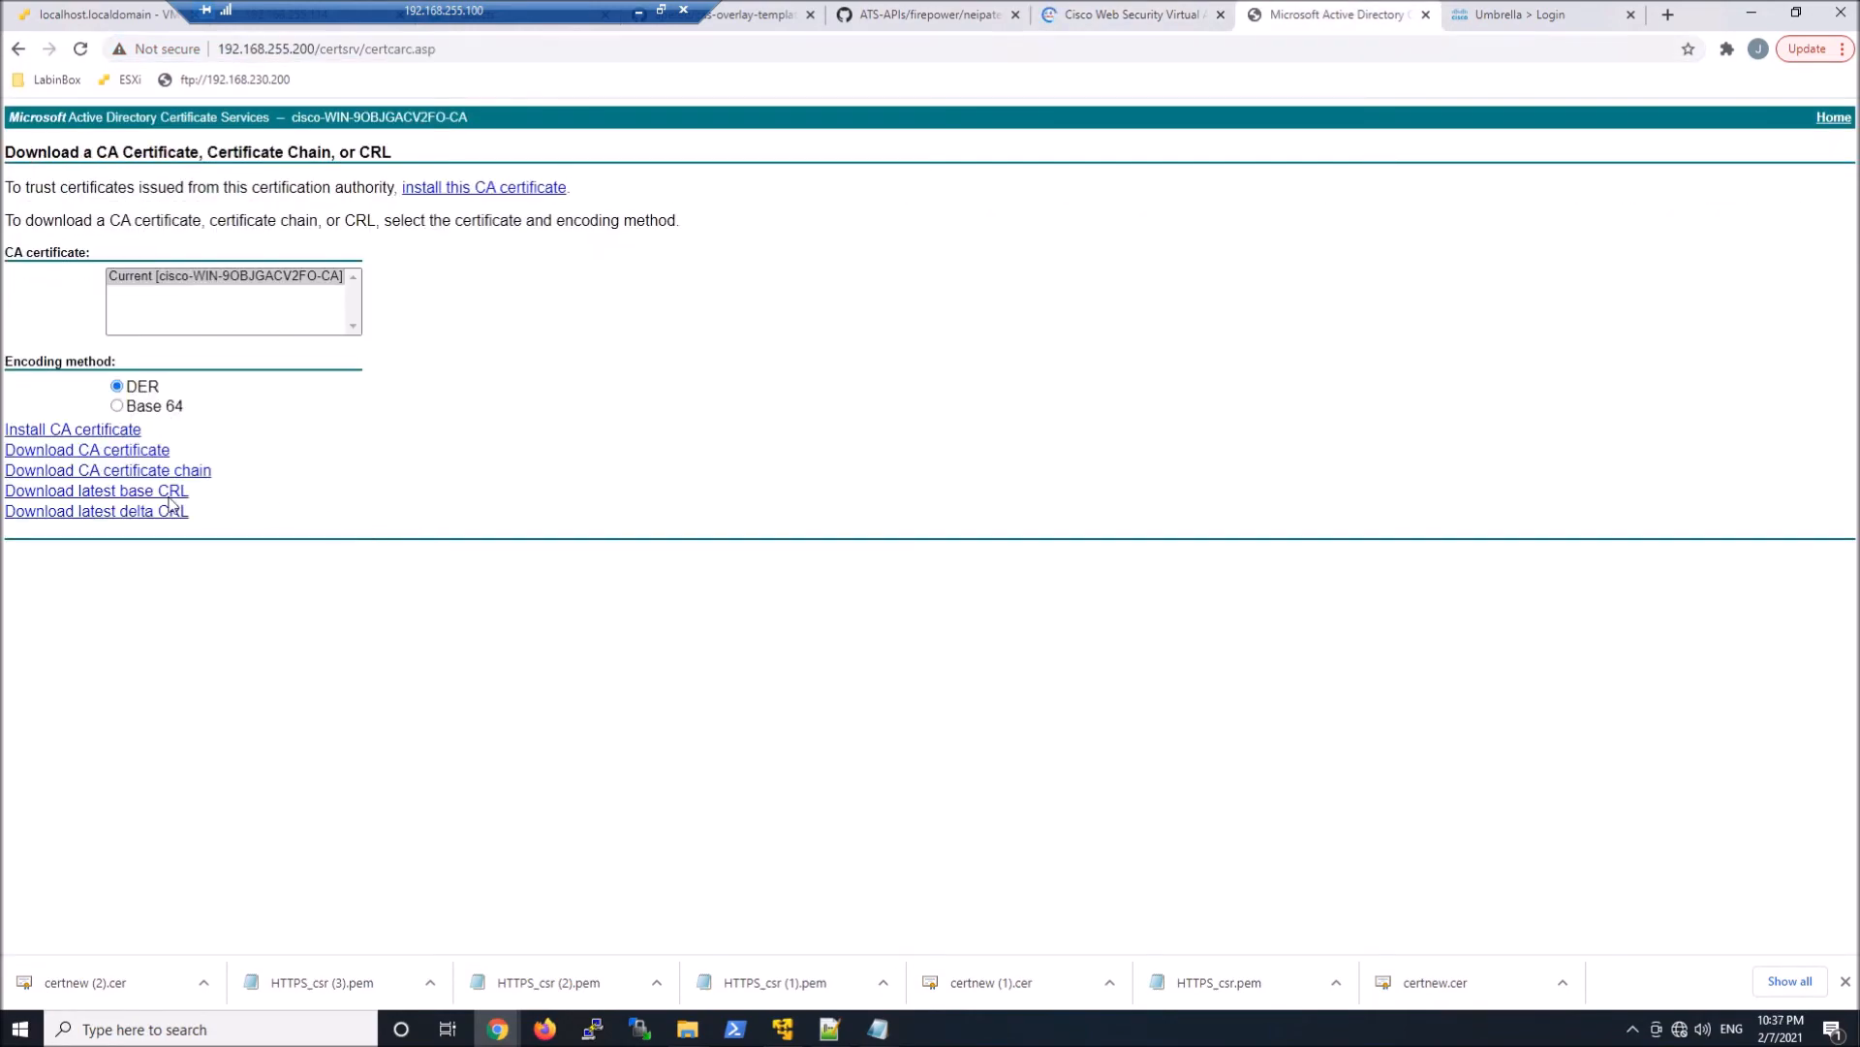
click(143, 451)
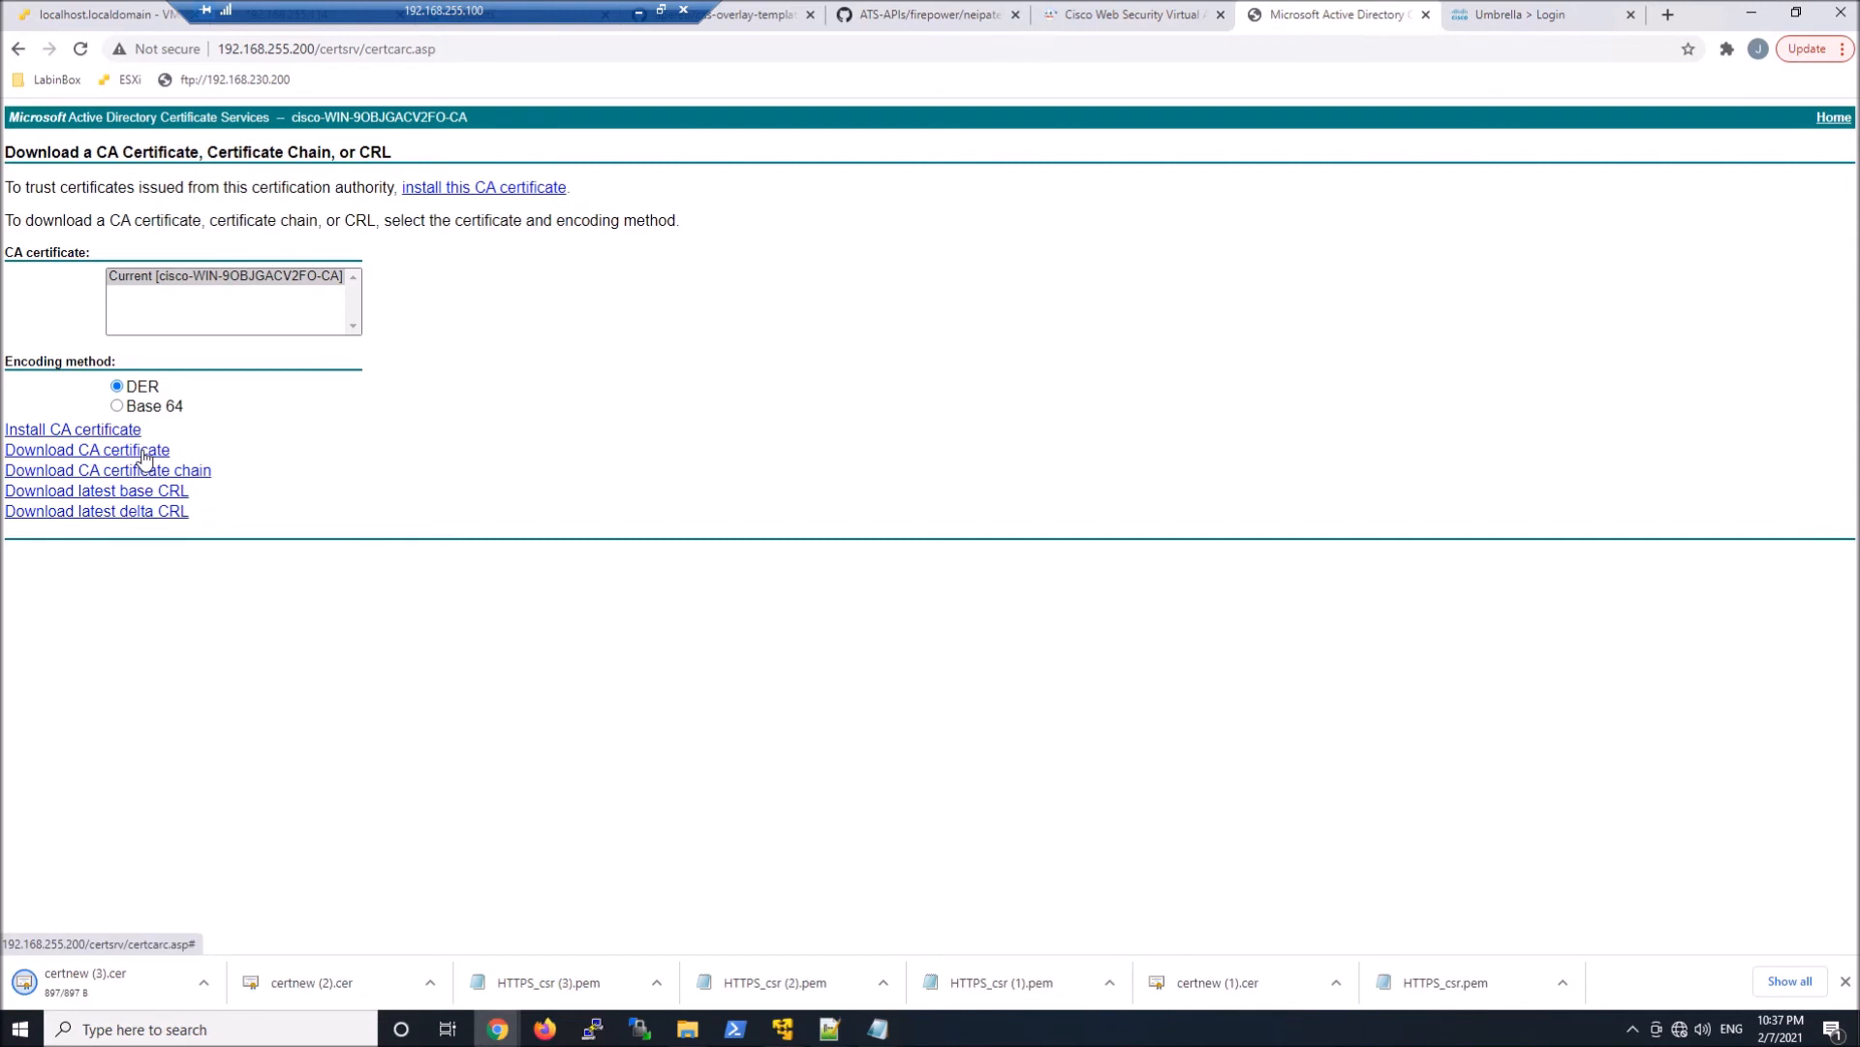
click(203, 983)
click(248, 917)
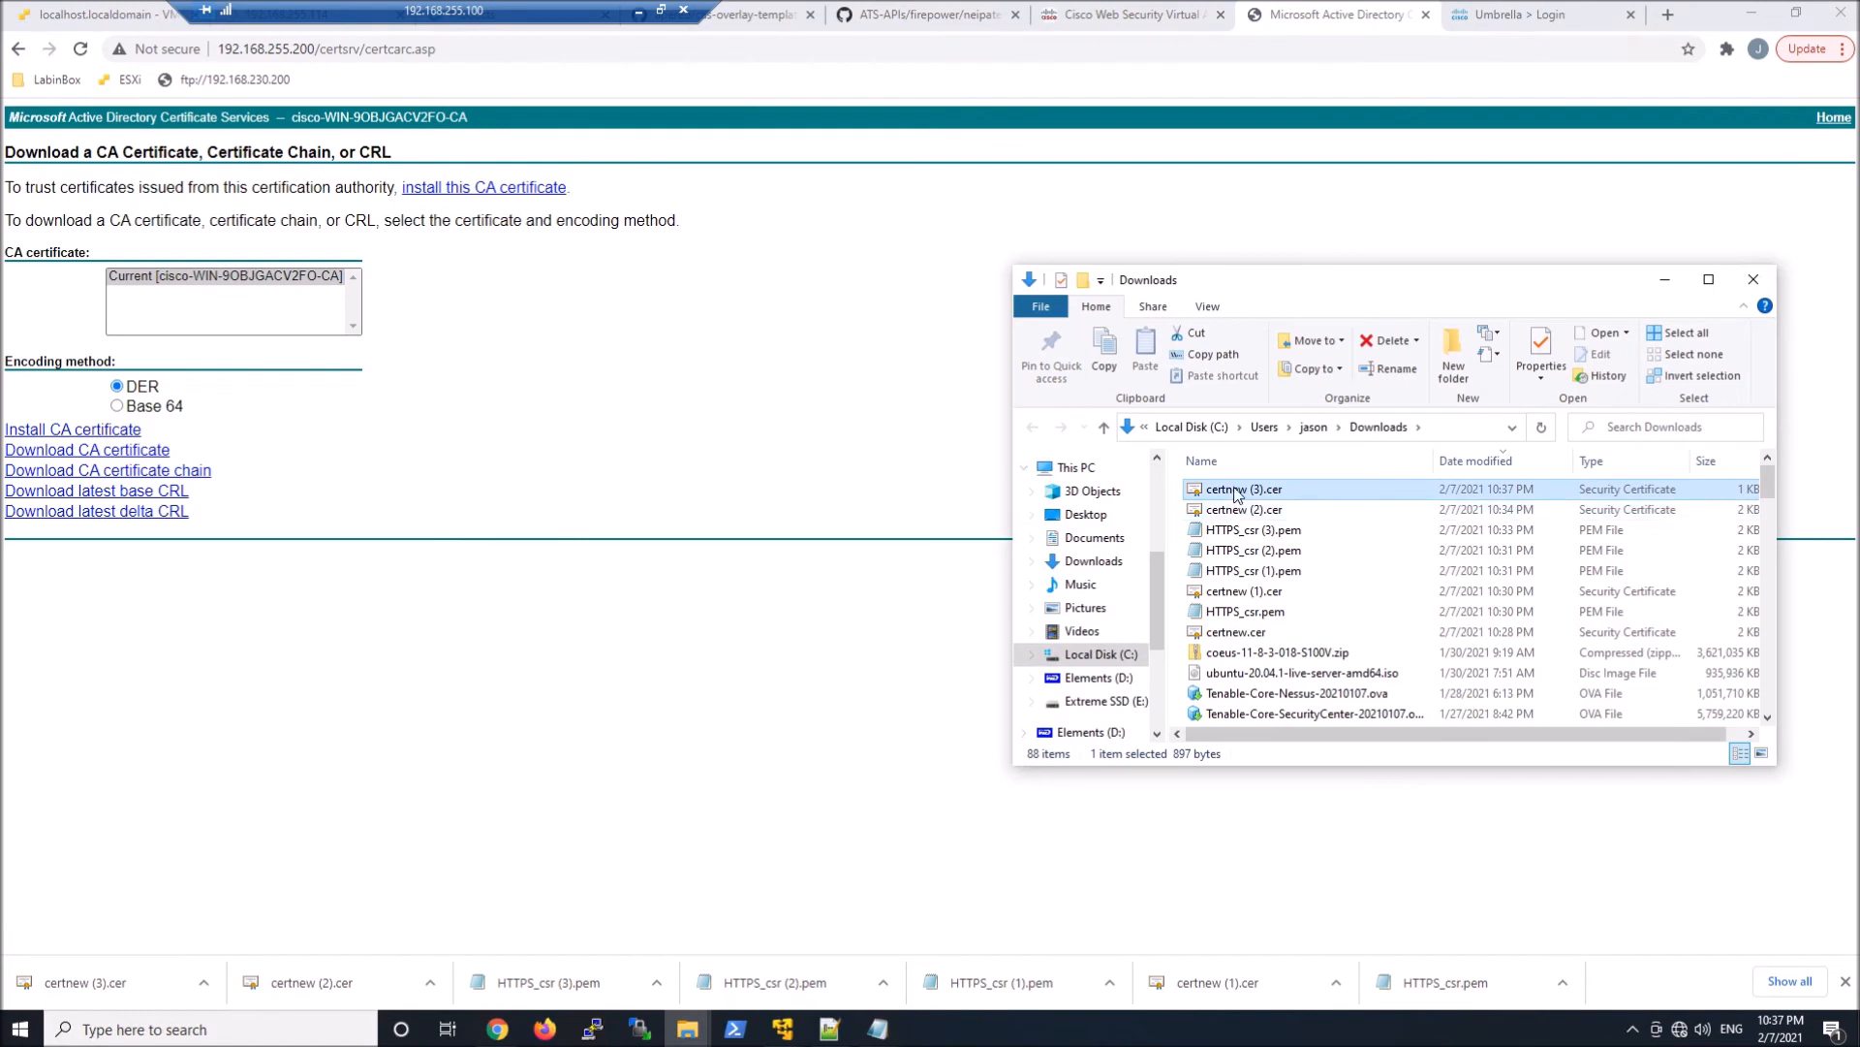
Rename the downloaded certnew (3).cer to AD-Root.cer in the Downloads folder
right_click(1232, 490)
click(1289, 850)
text(AD-Root)
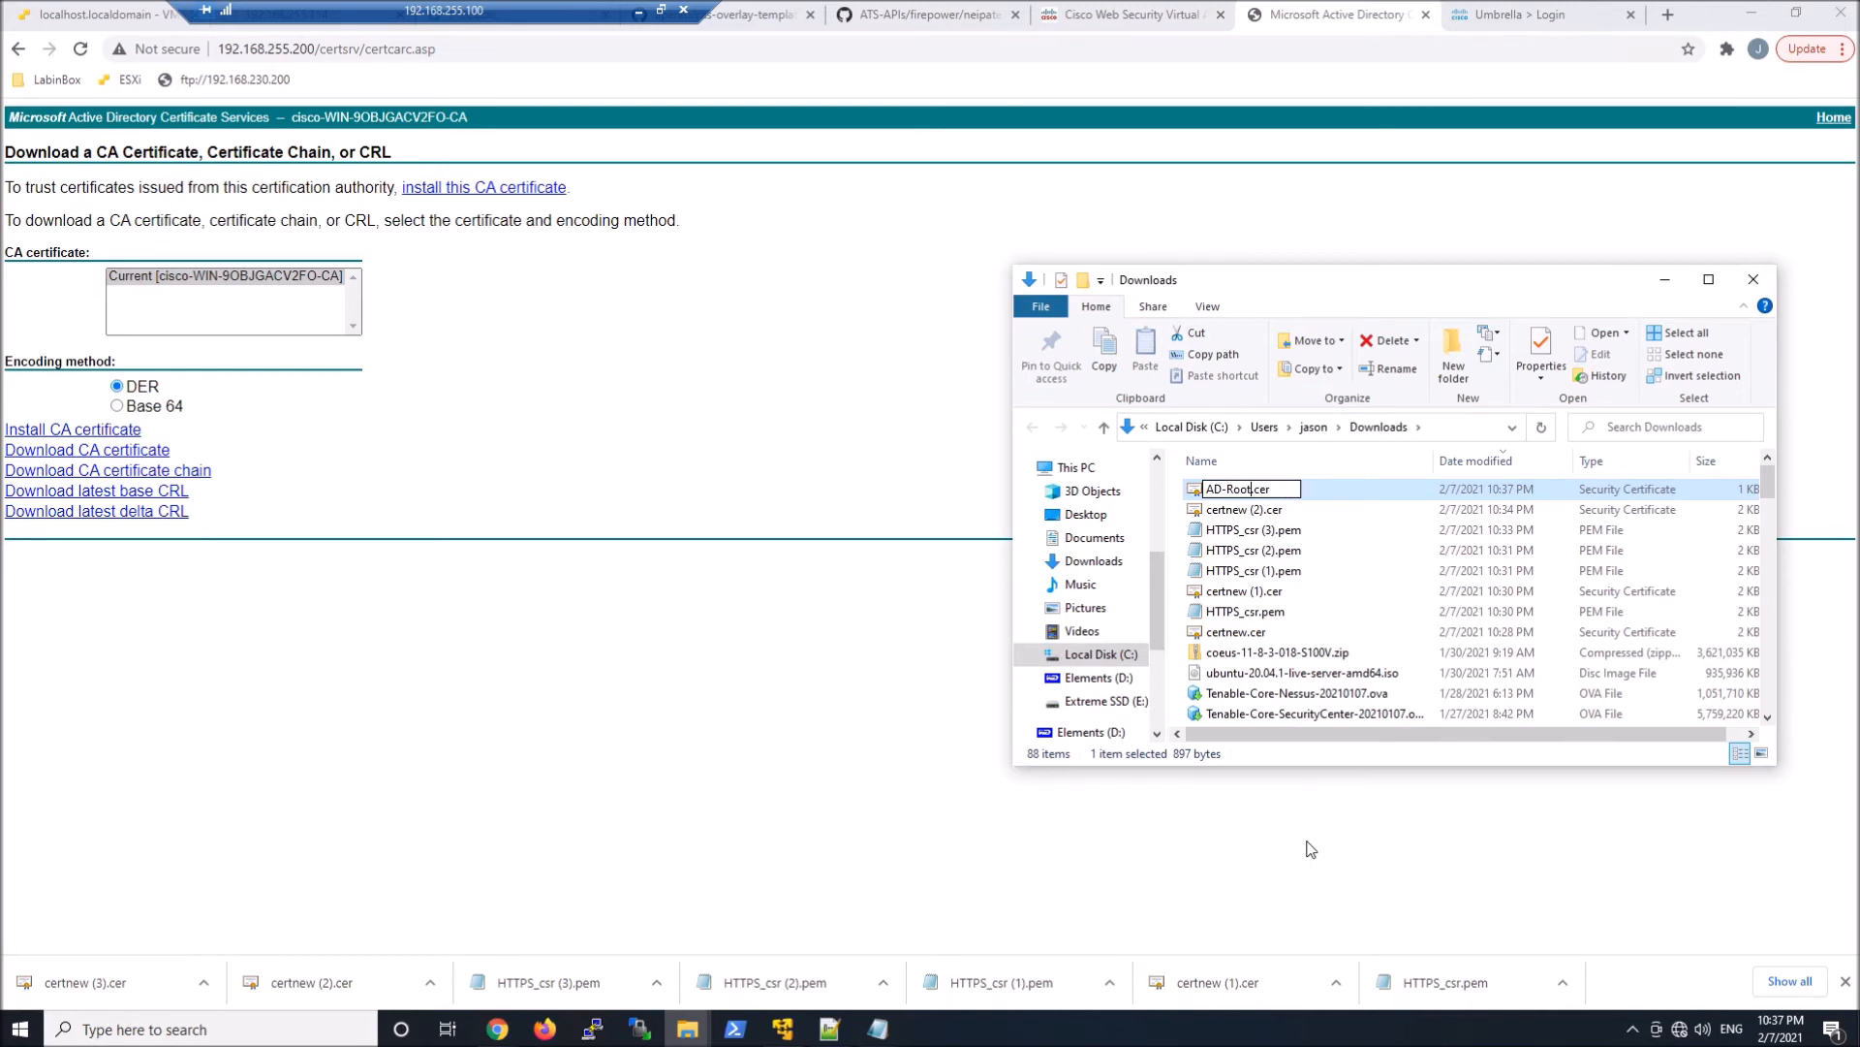
key(Return)
Copy AD-Root.cer to the desktop of the Windows 10 x64-Wifi-A virtual machine and view the certificate's information
right_click(1244, 495)
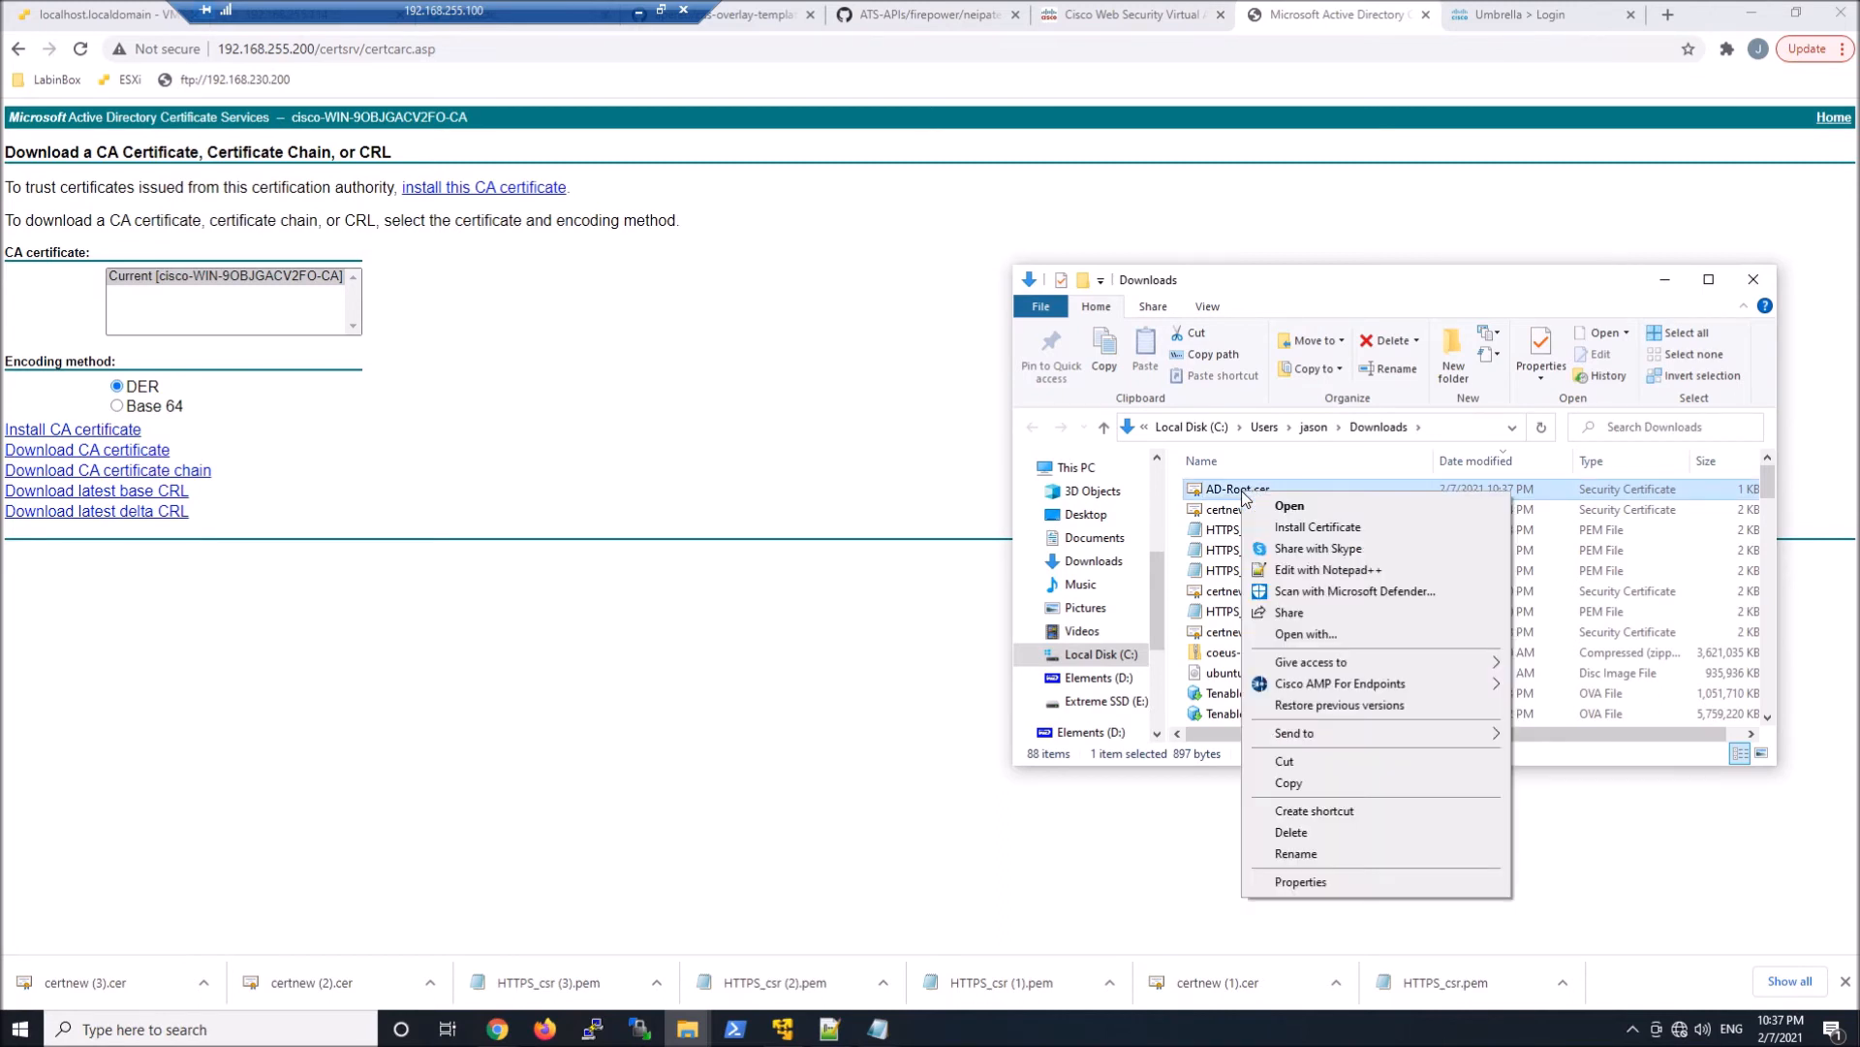
click(1292, 787)
click(1112, 23)
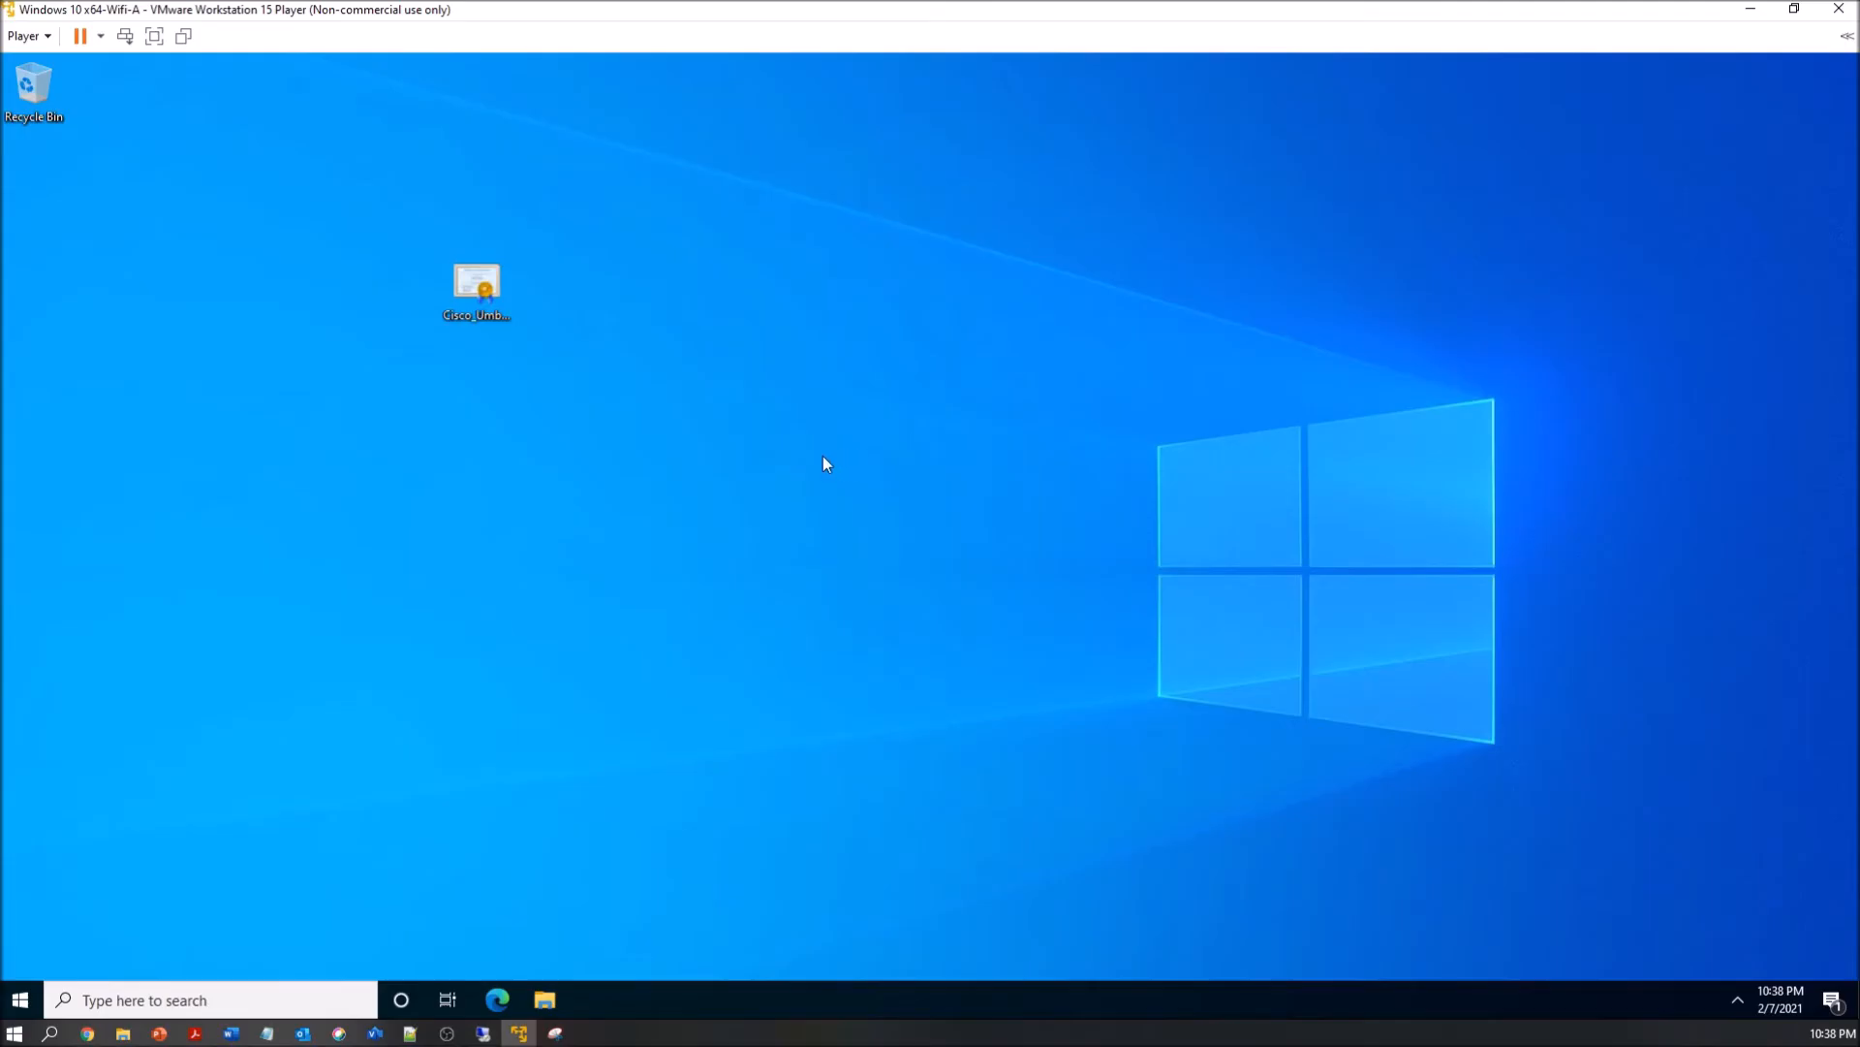
right_click(764, 441)
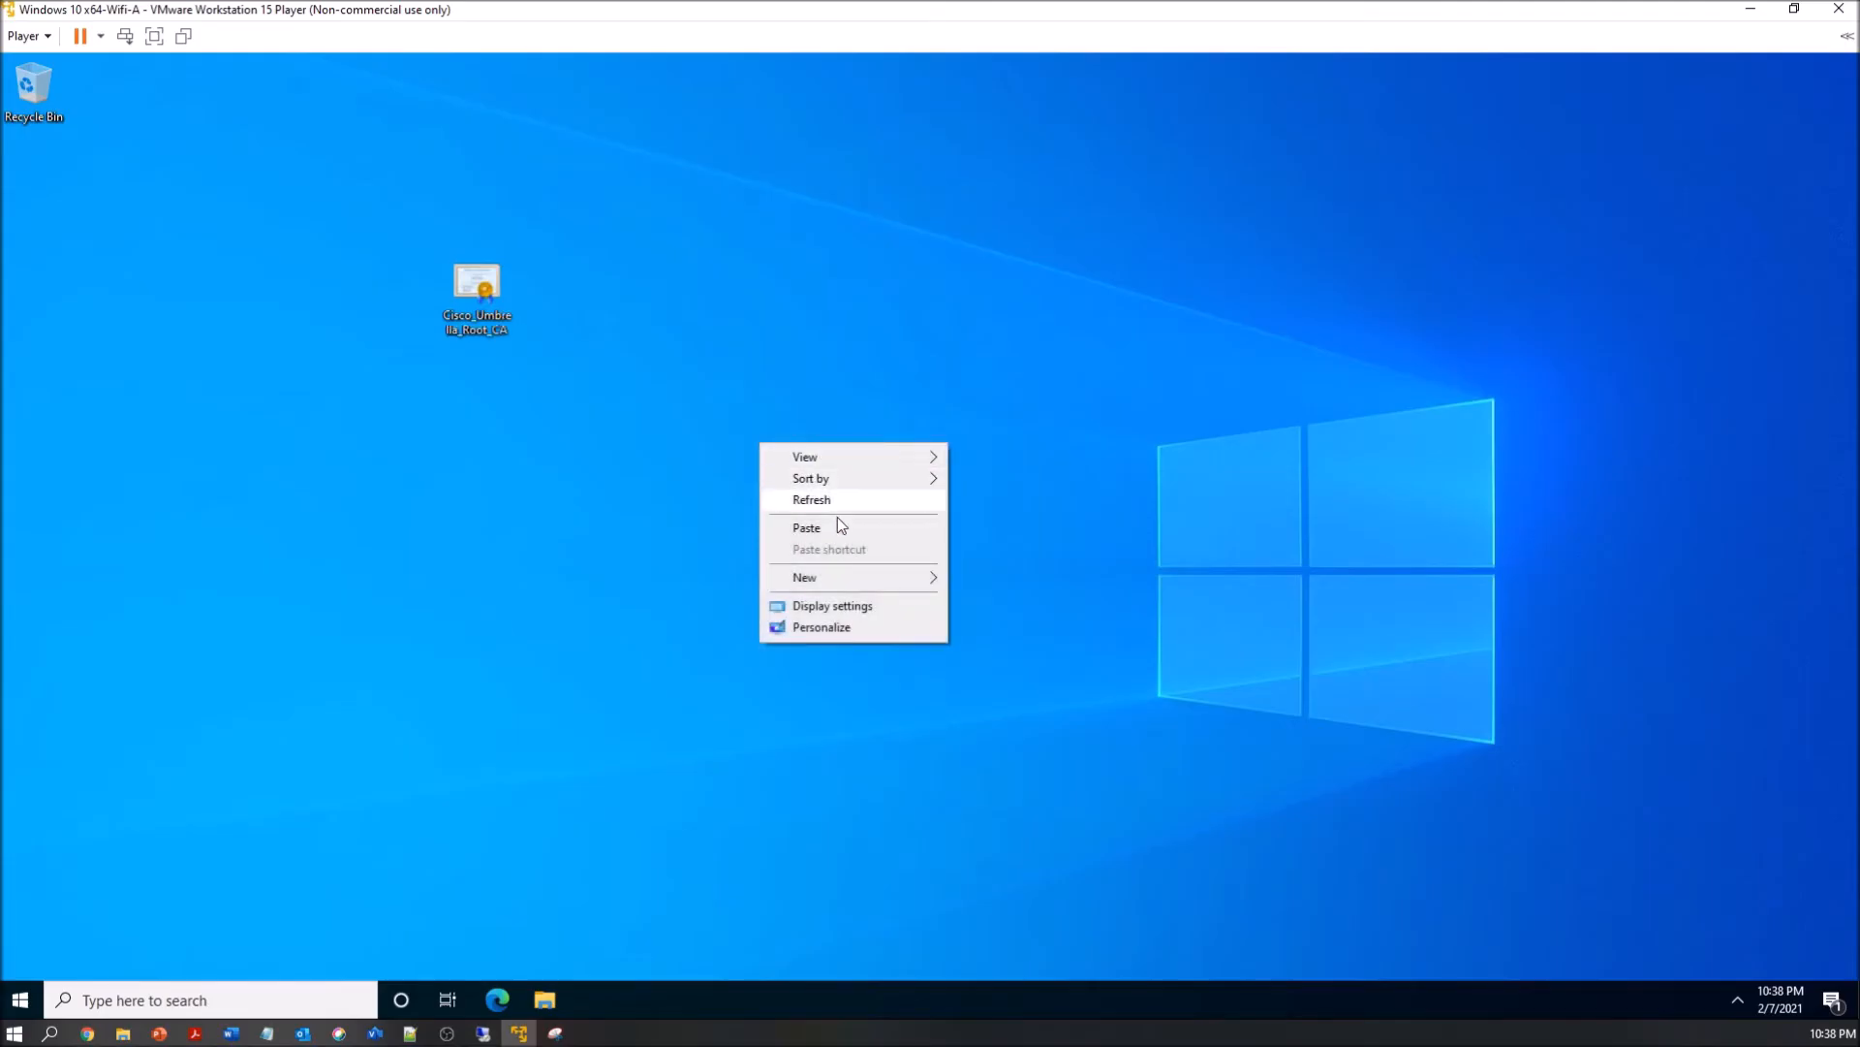
click(826, 528)
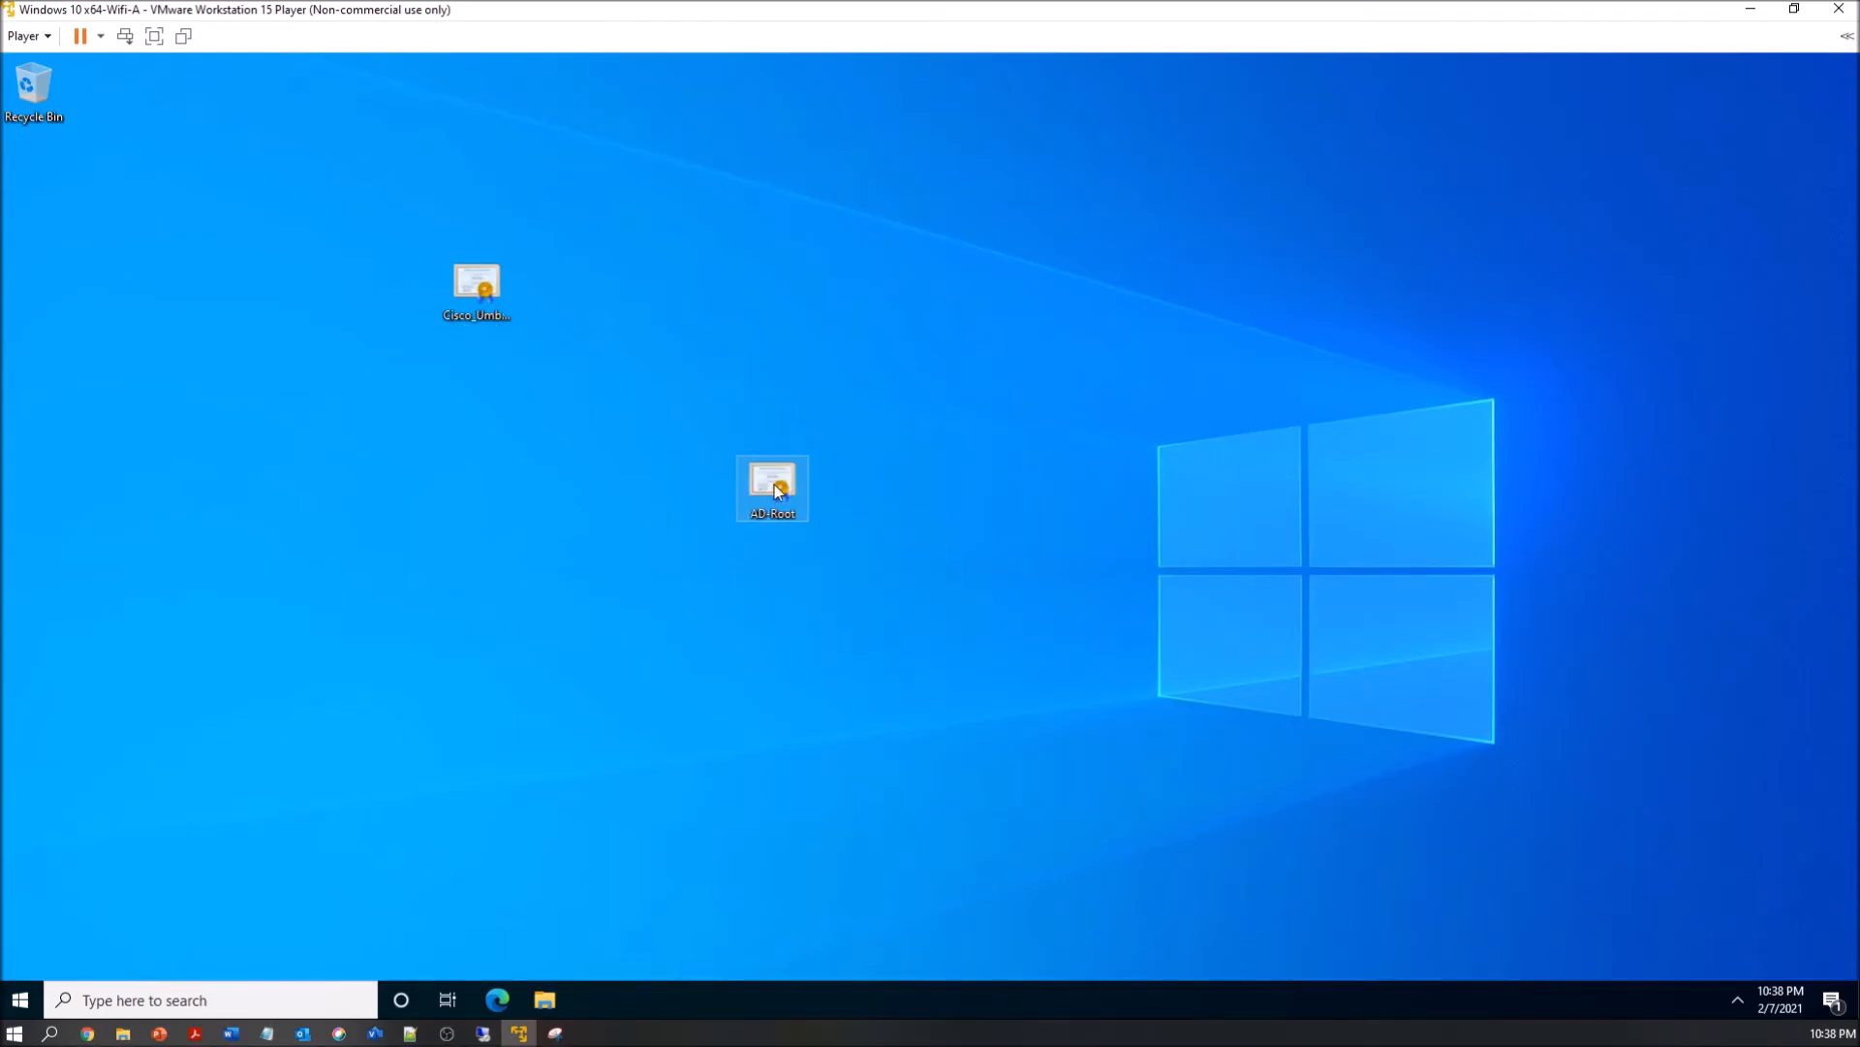
double_click(775, 490)
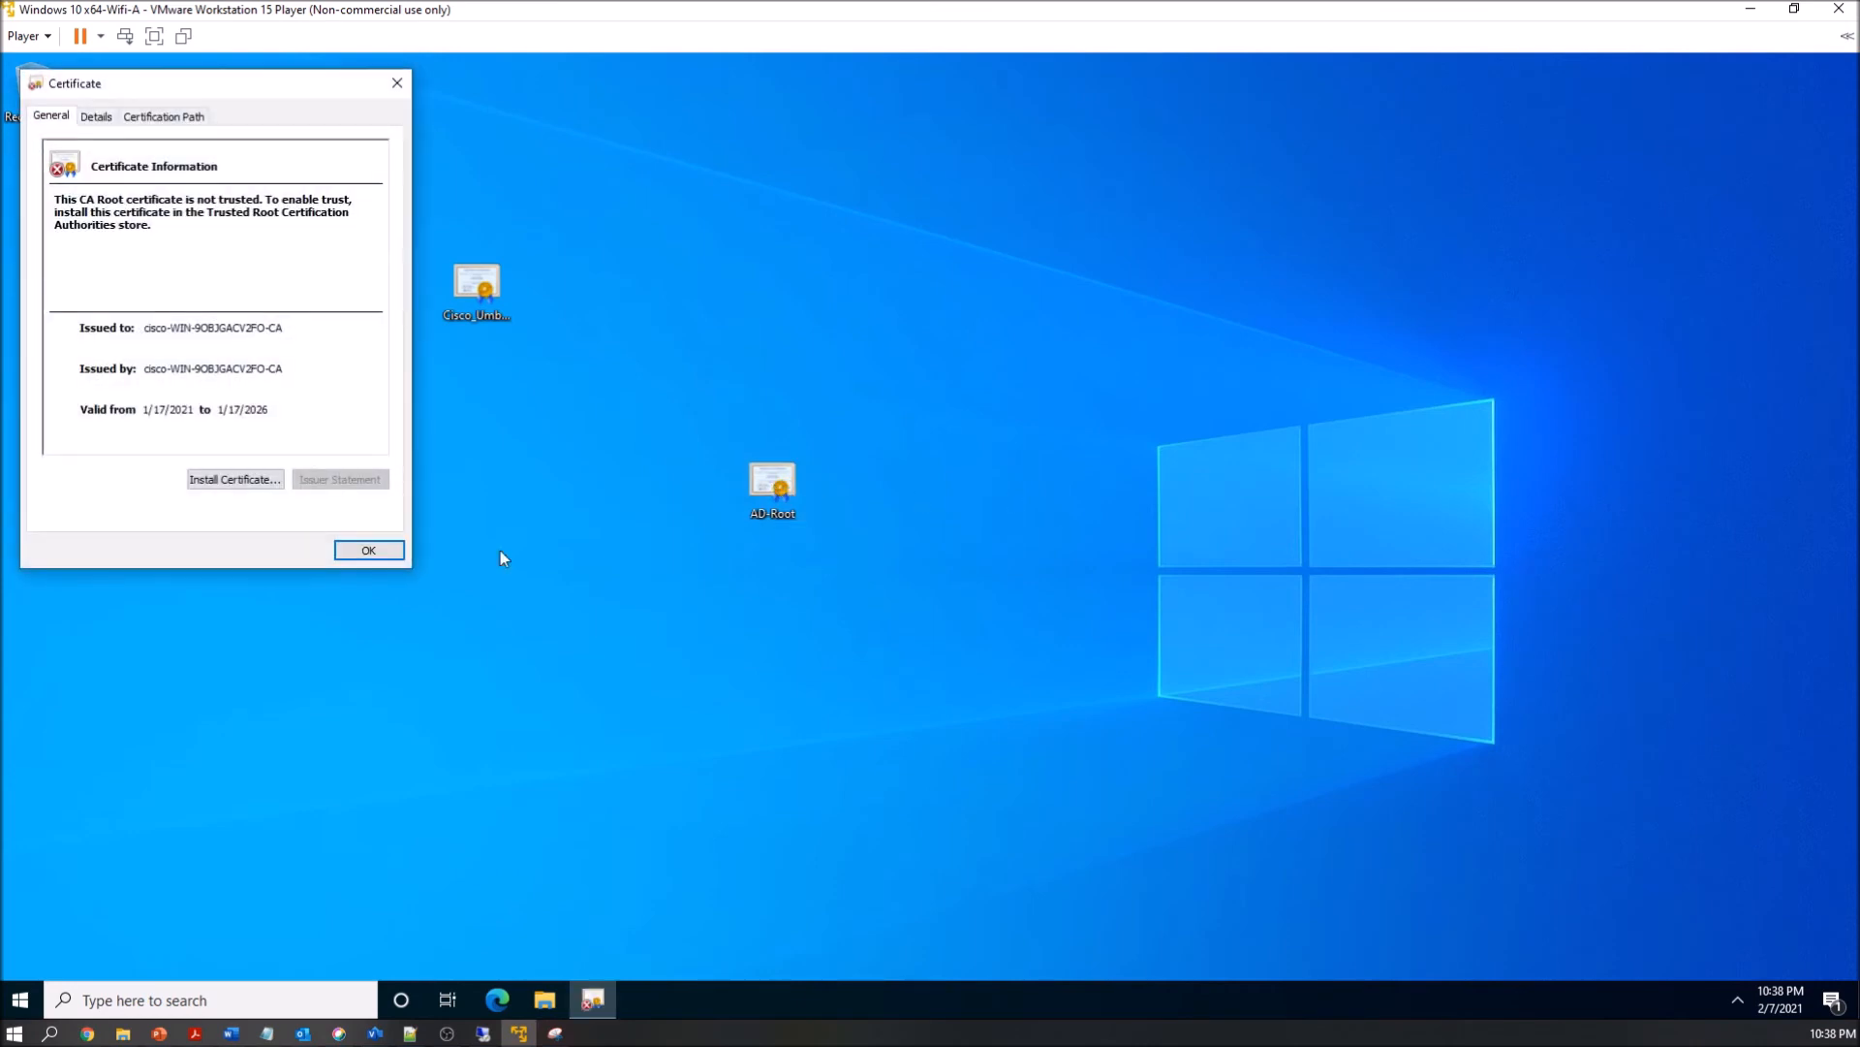
click(368, 550)
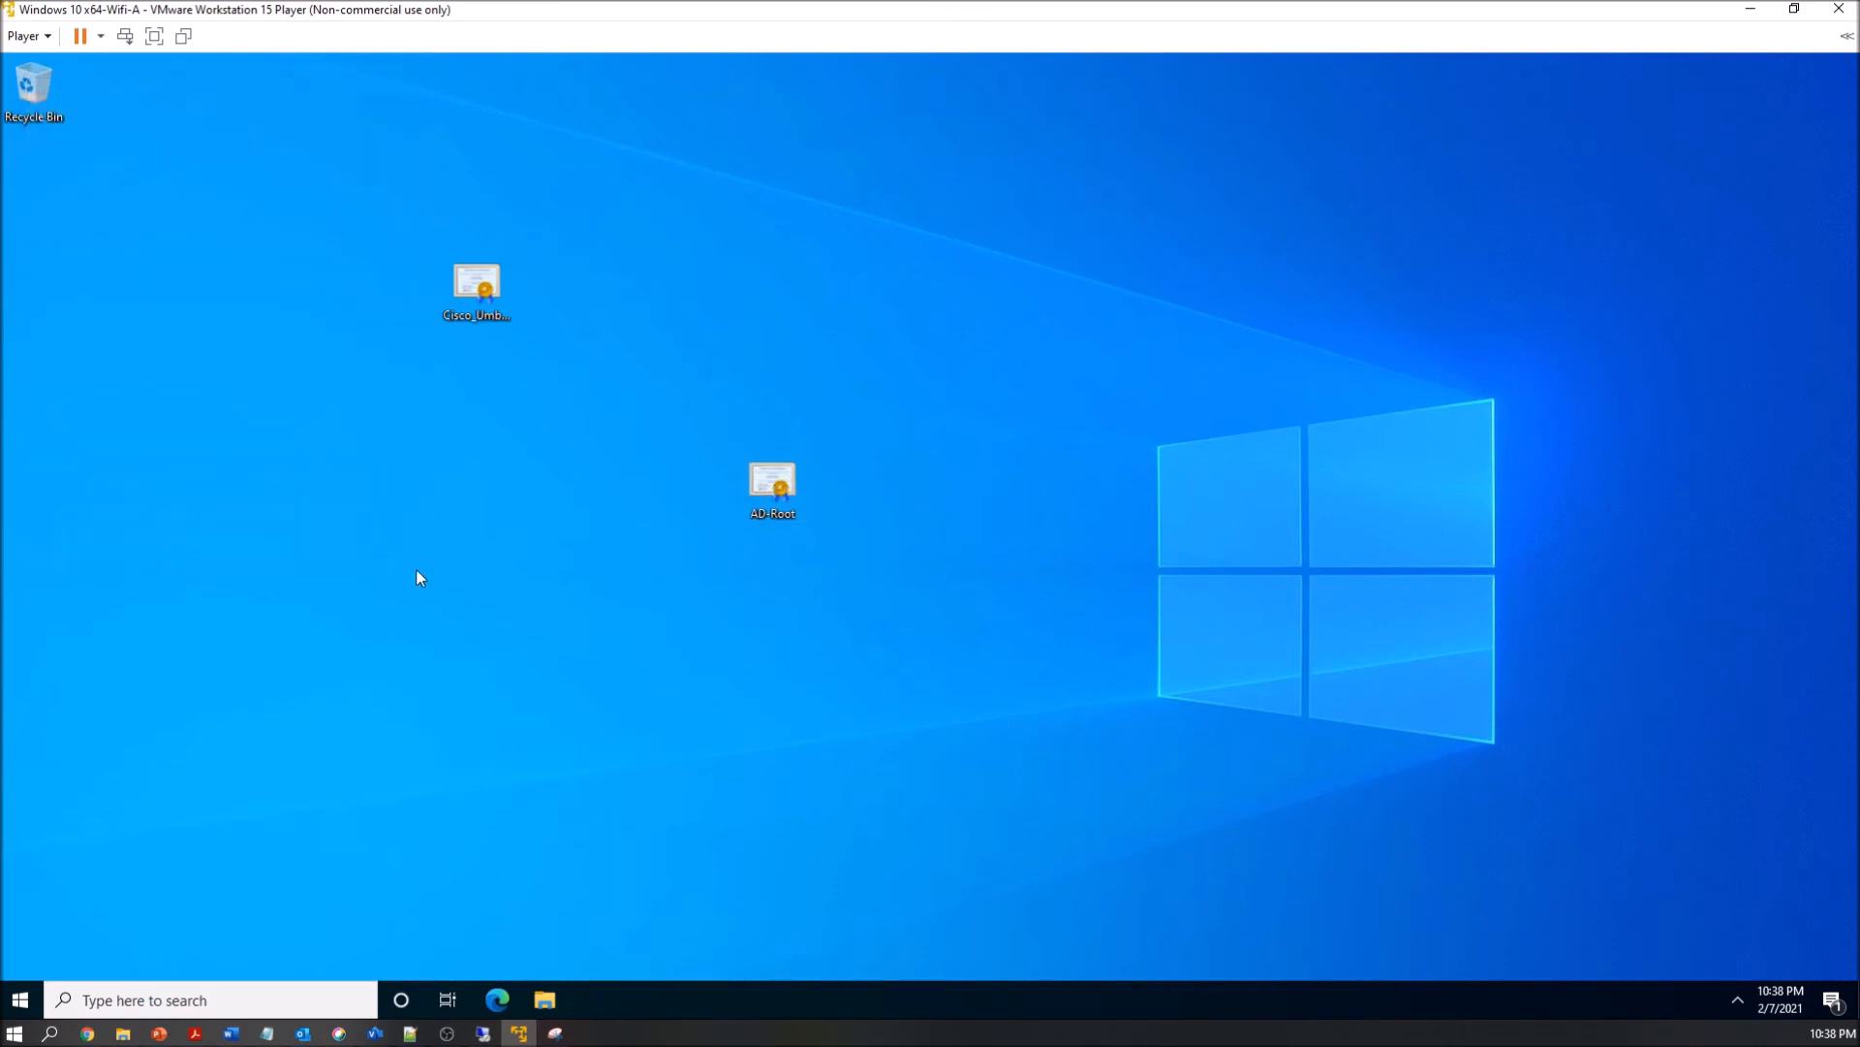
click(499, 1000)
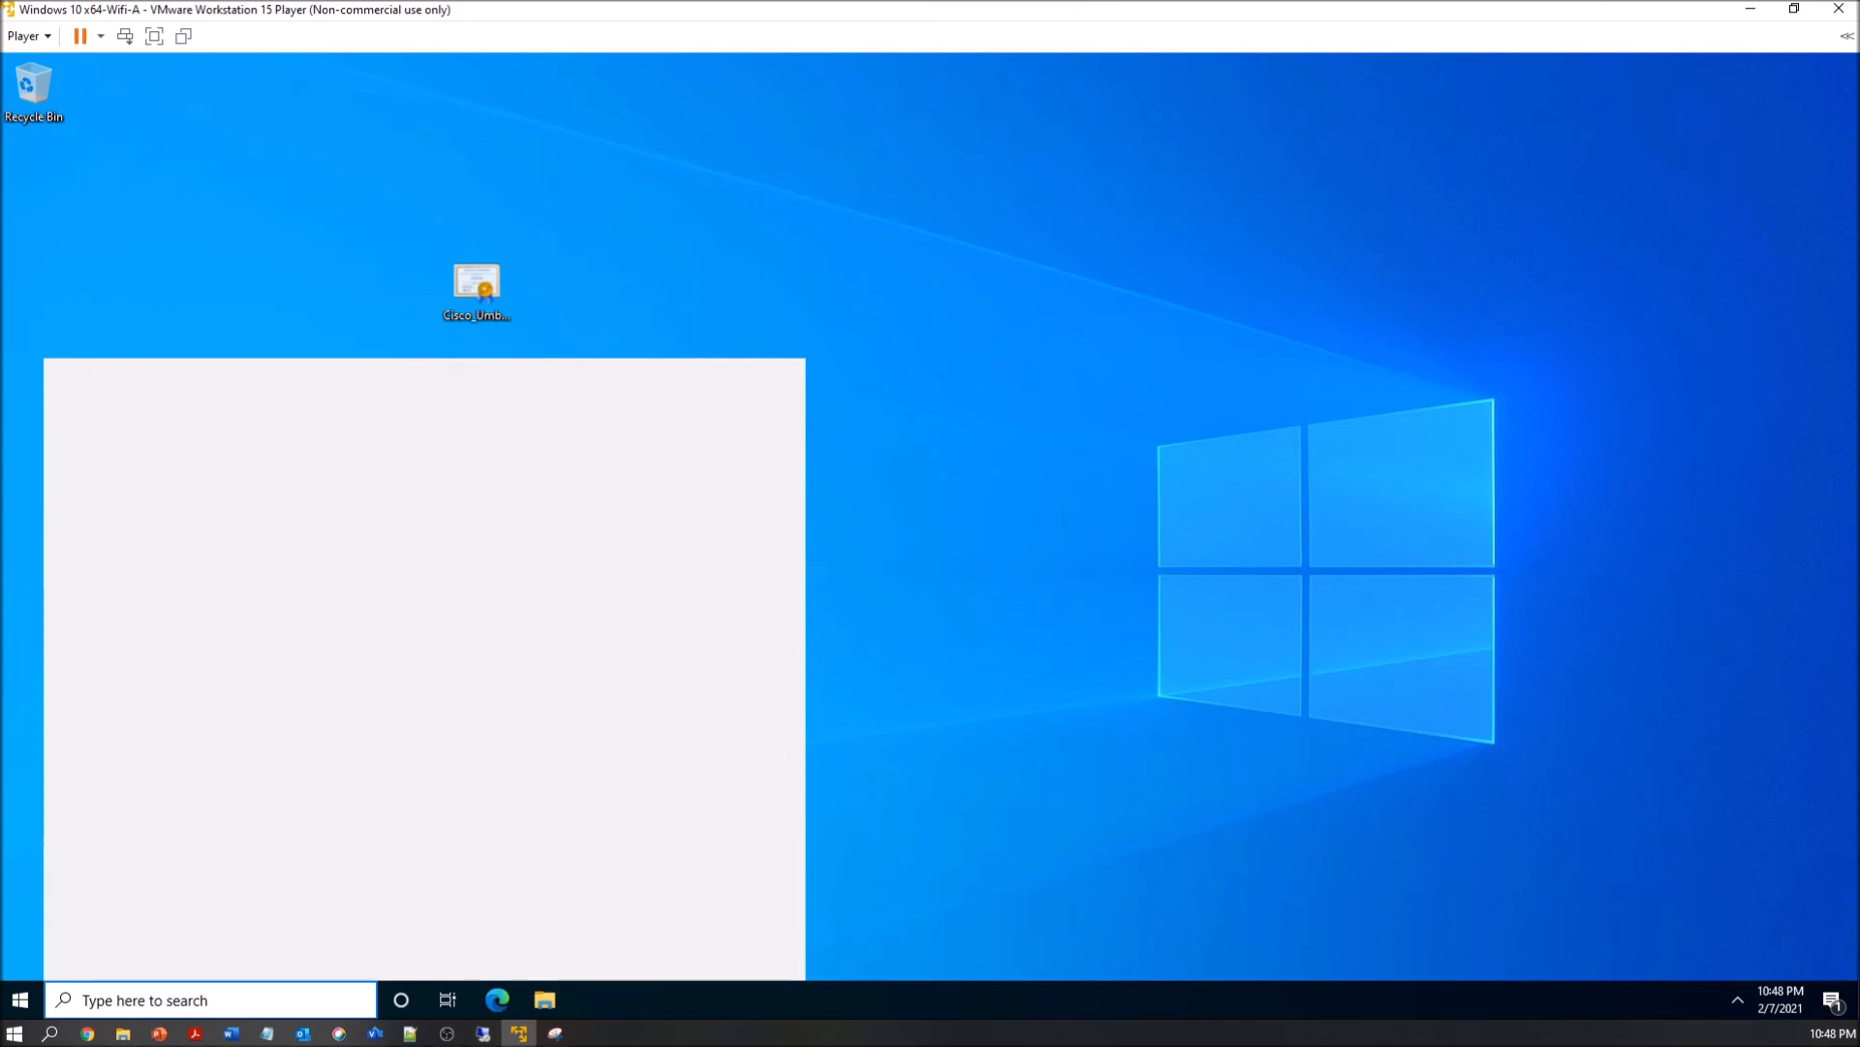
text(firefo)
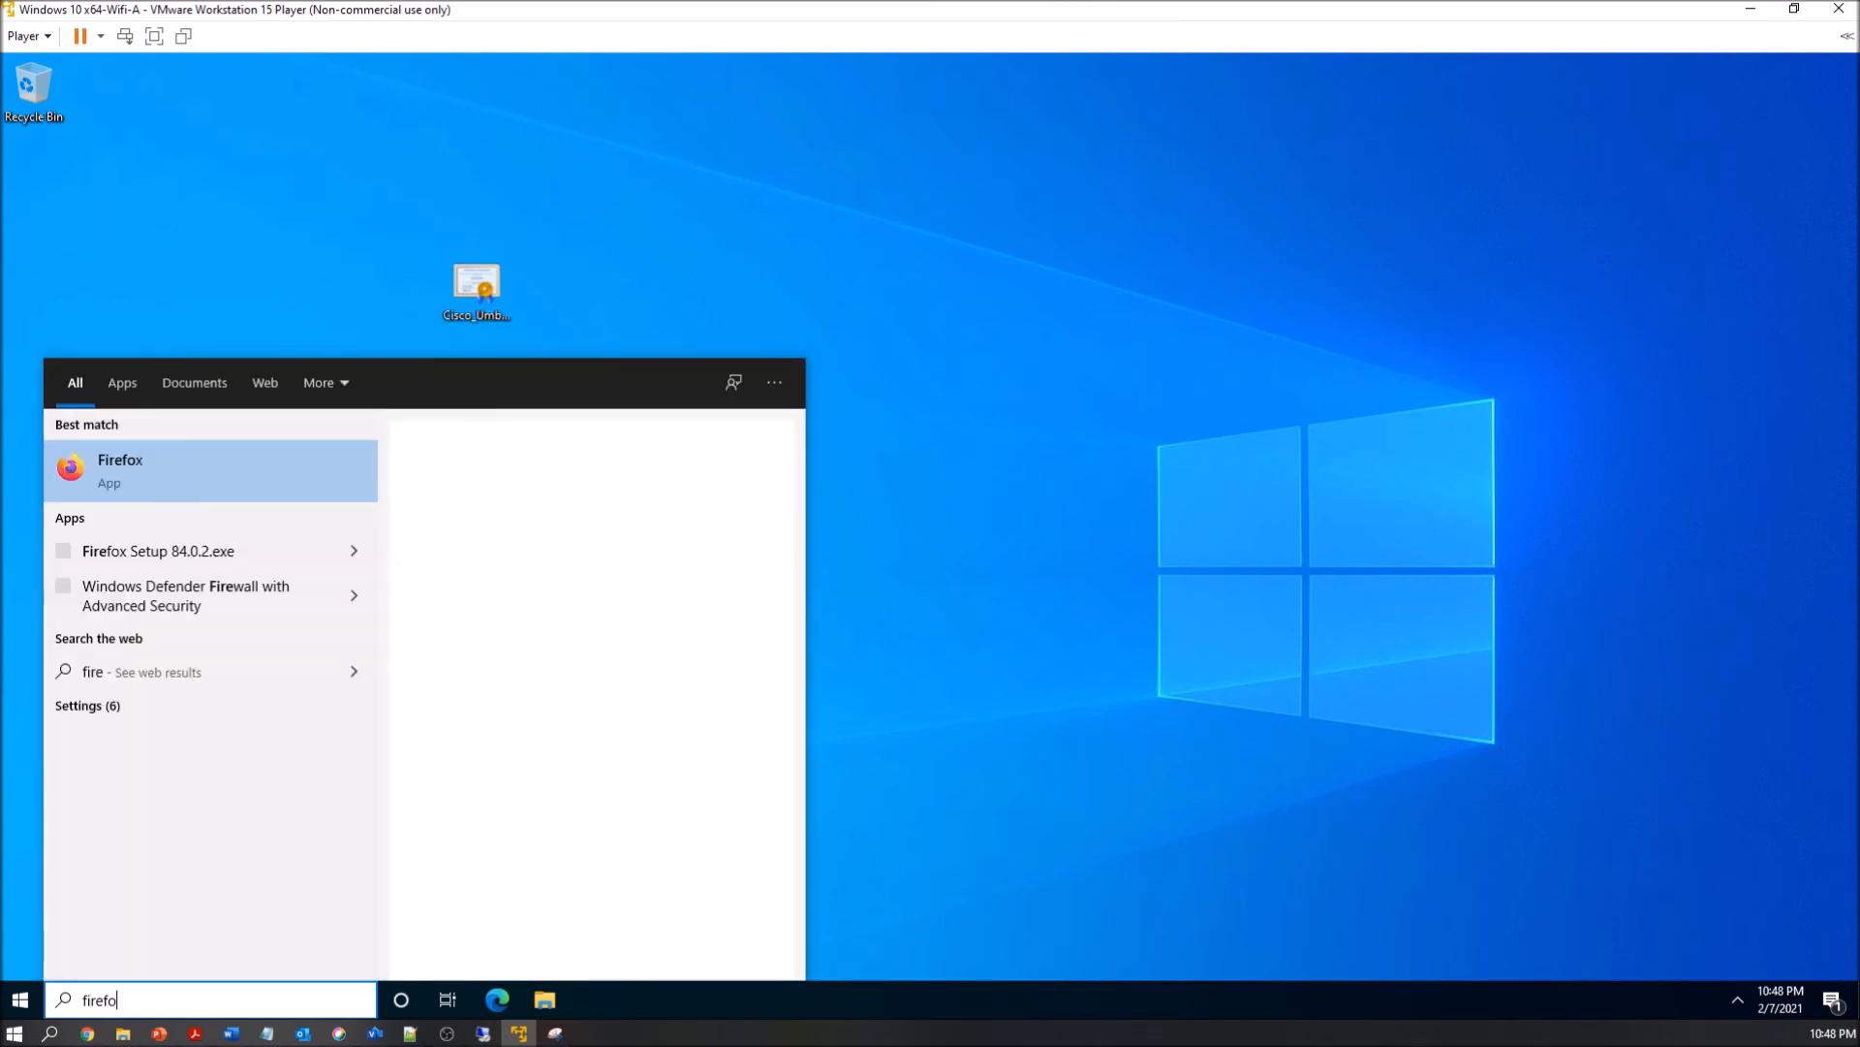
key(Escape)
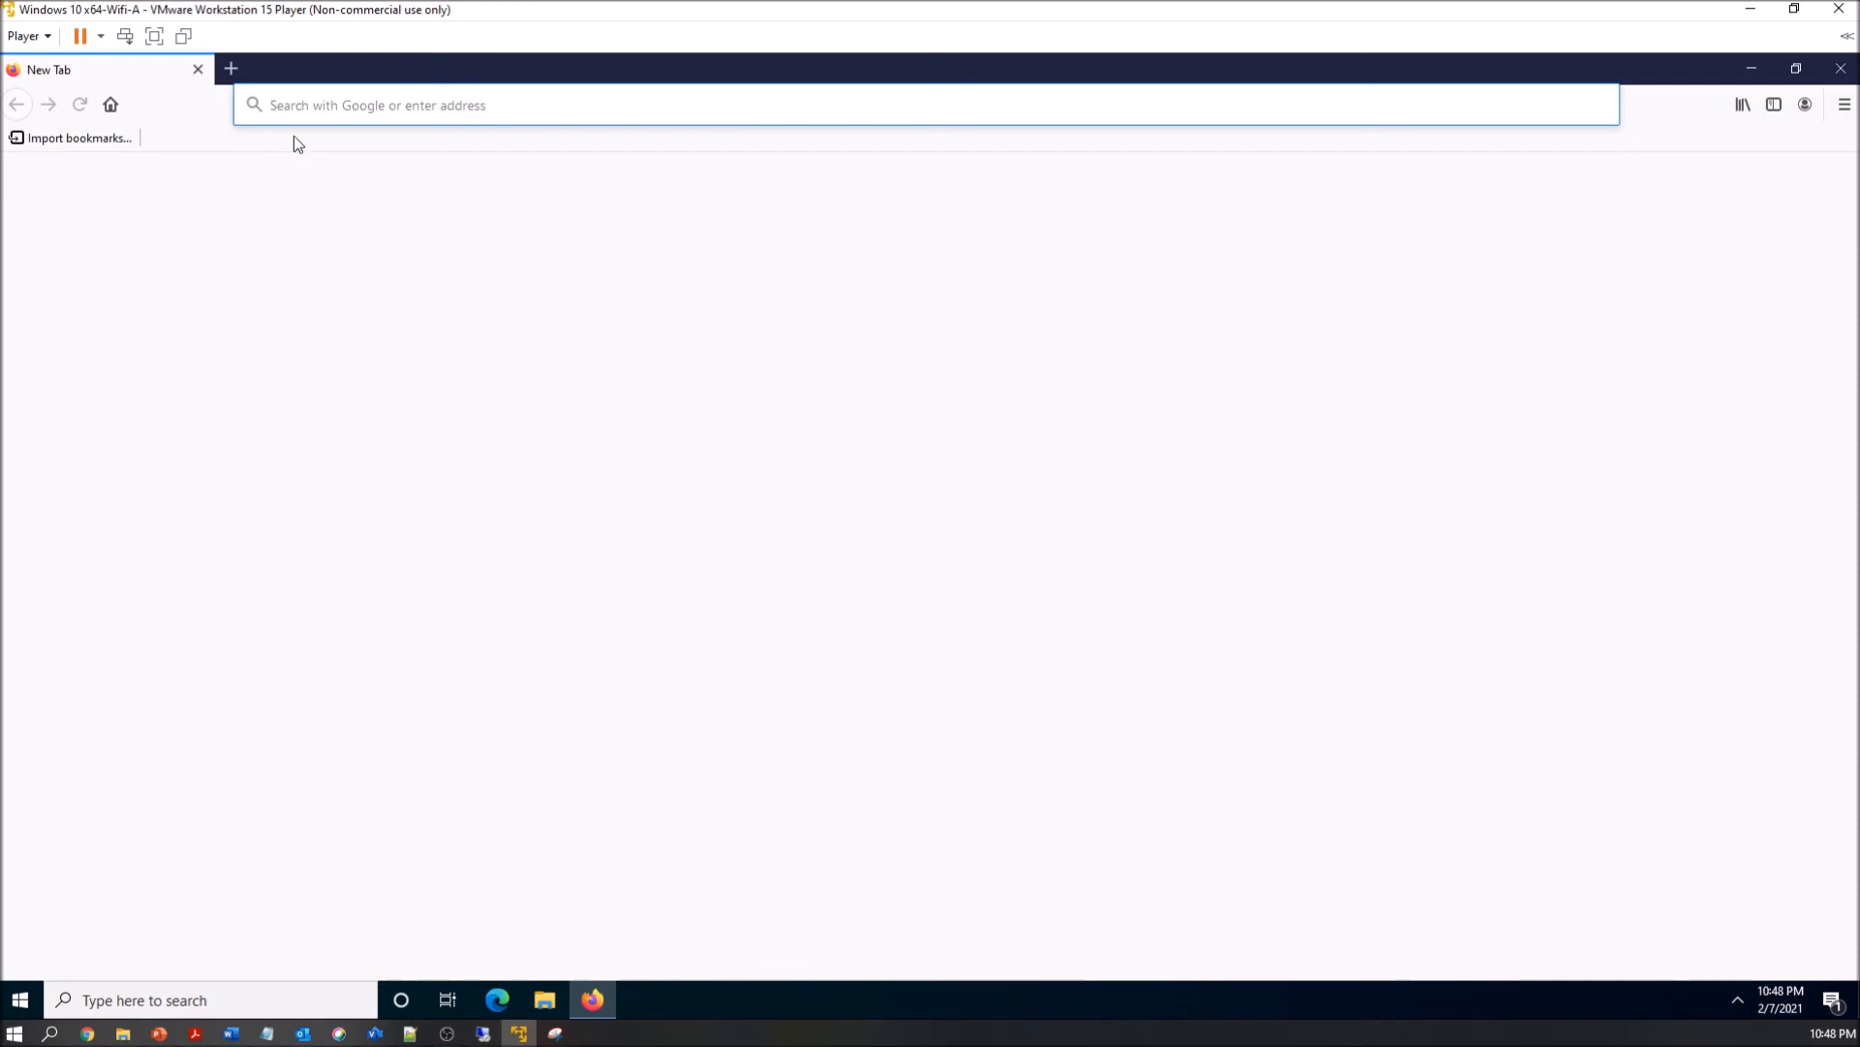
text(www.google.ca/)
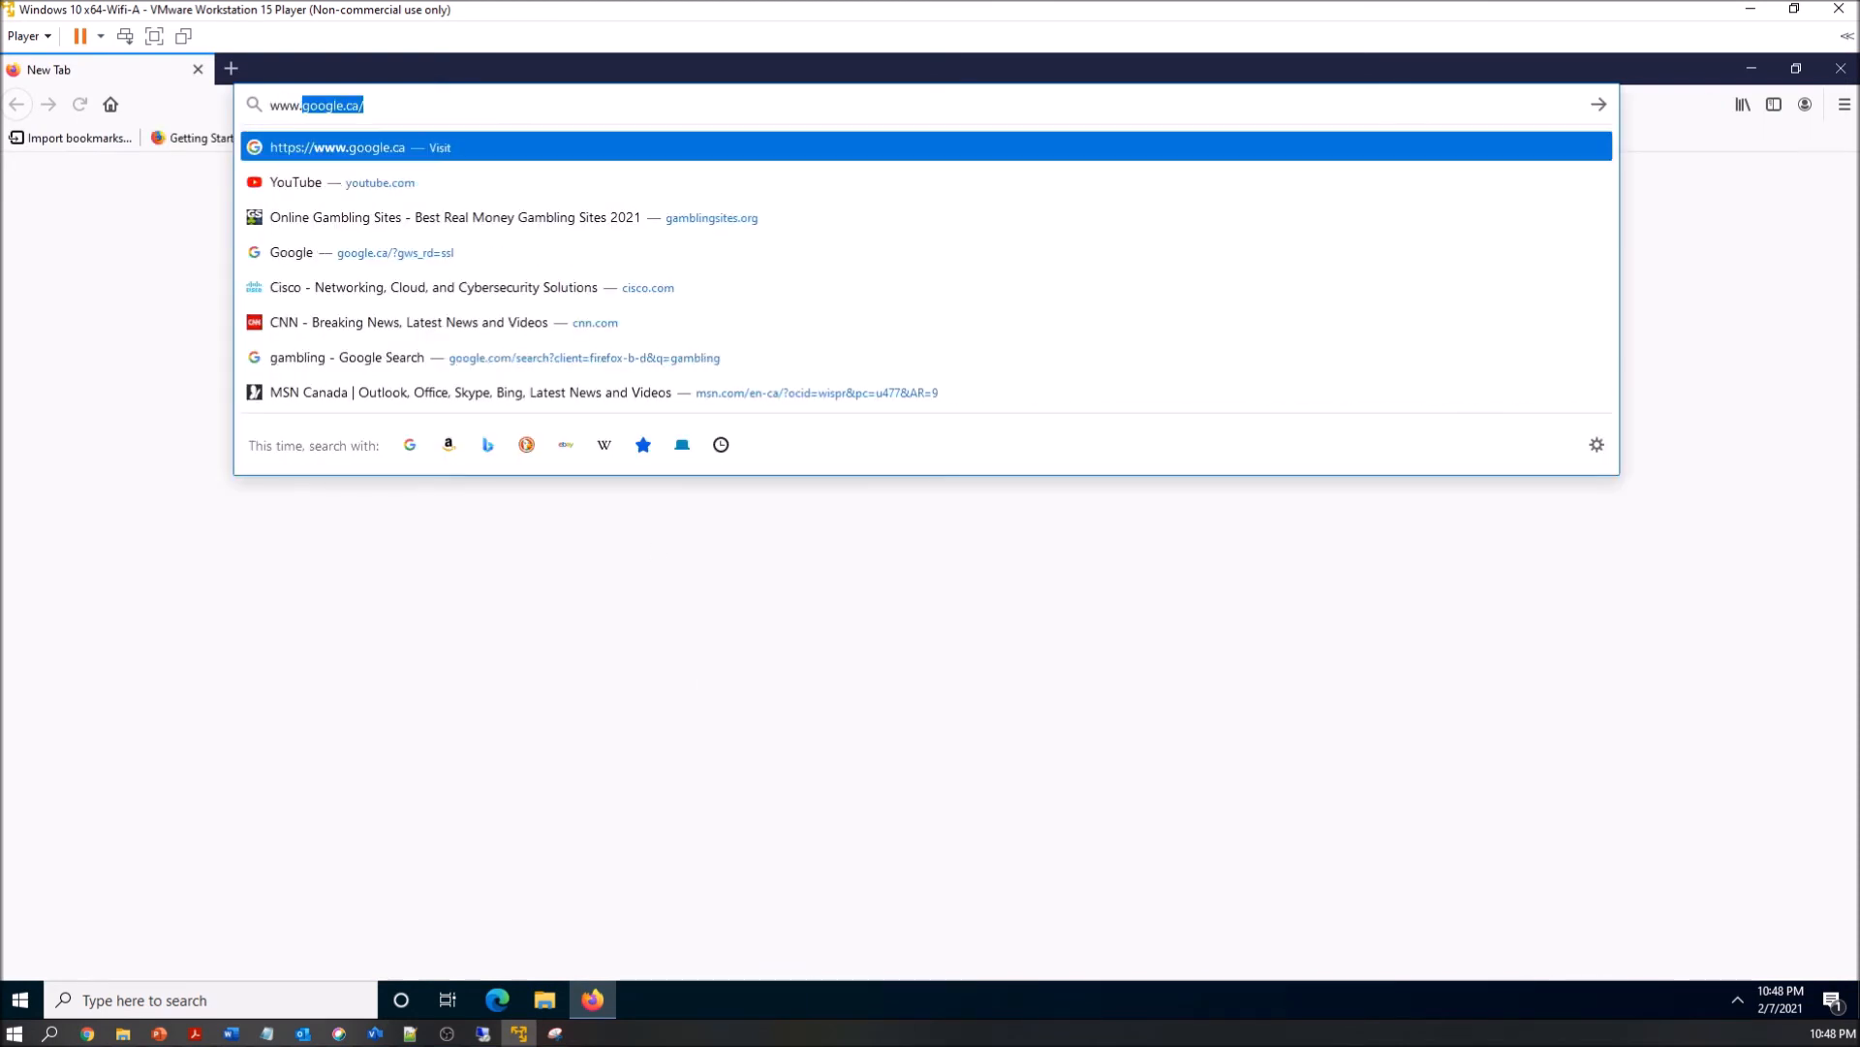
key(Return)
click(282, 105)
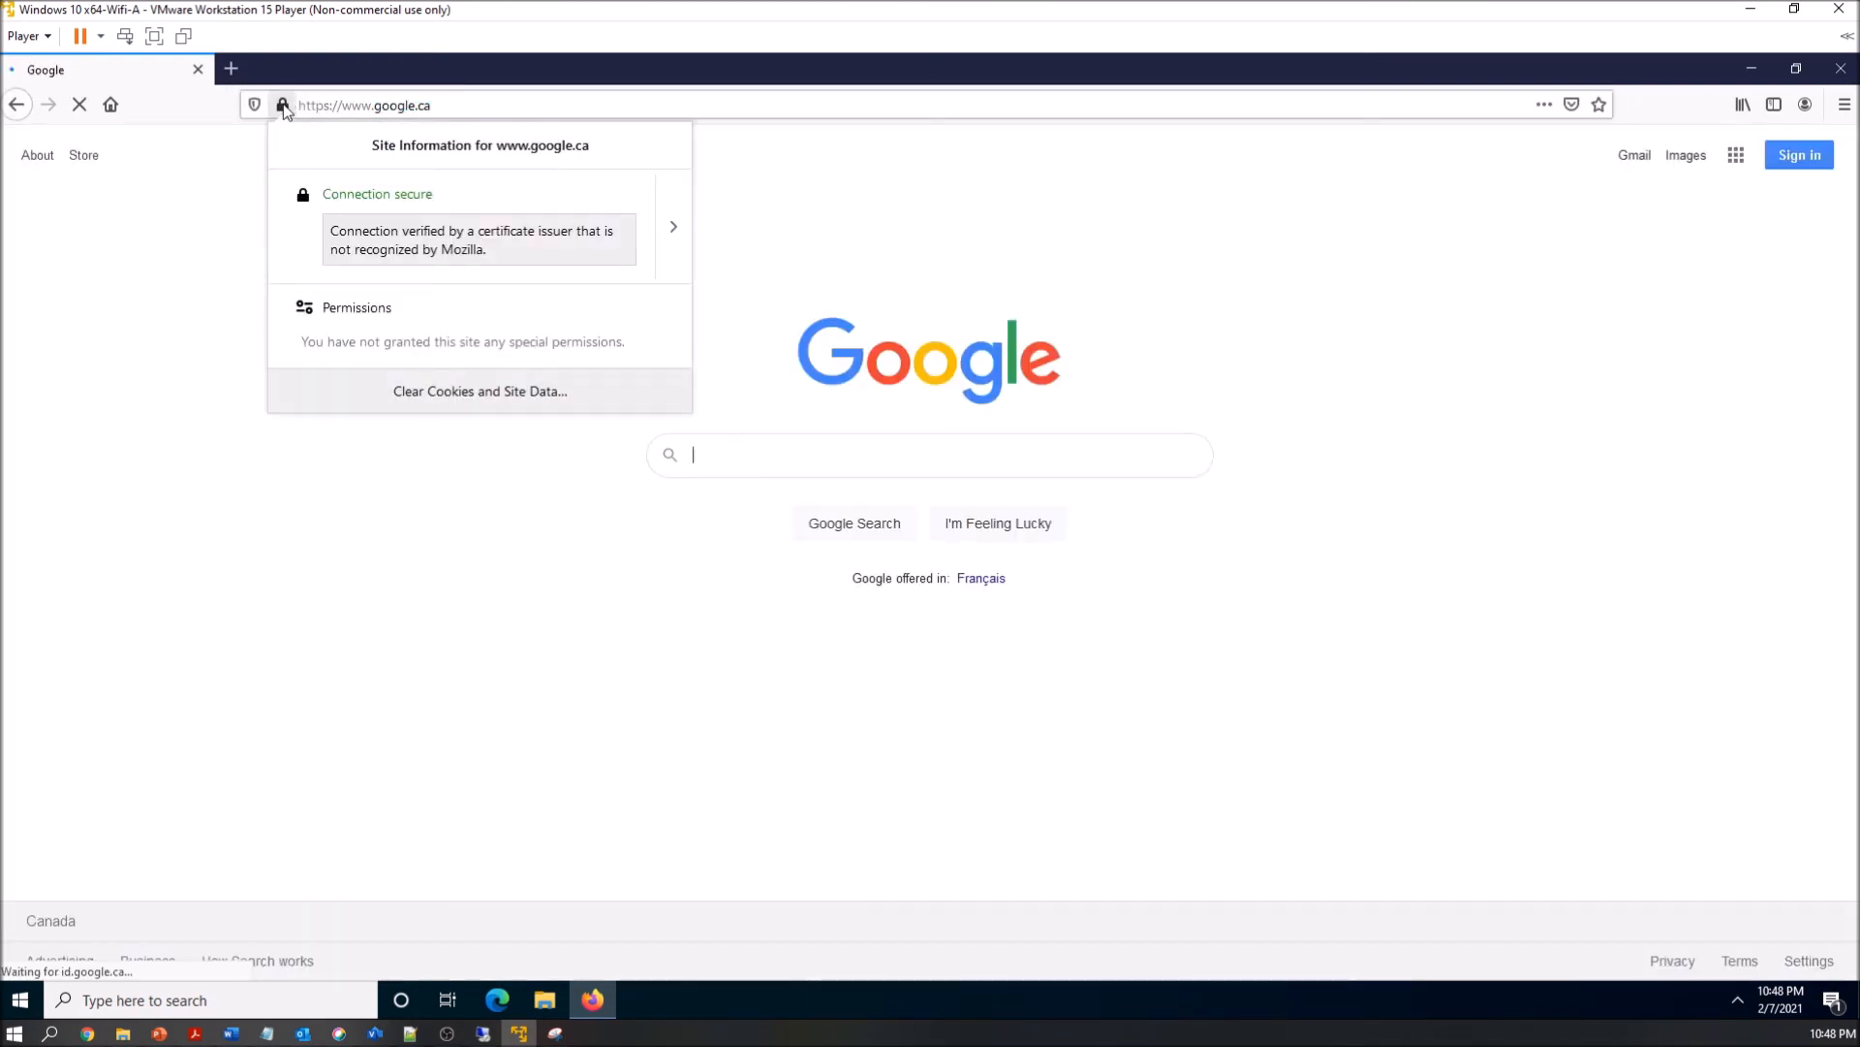
click(675, 231)
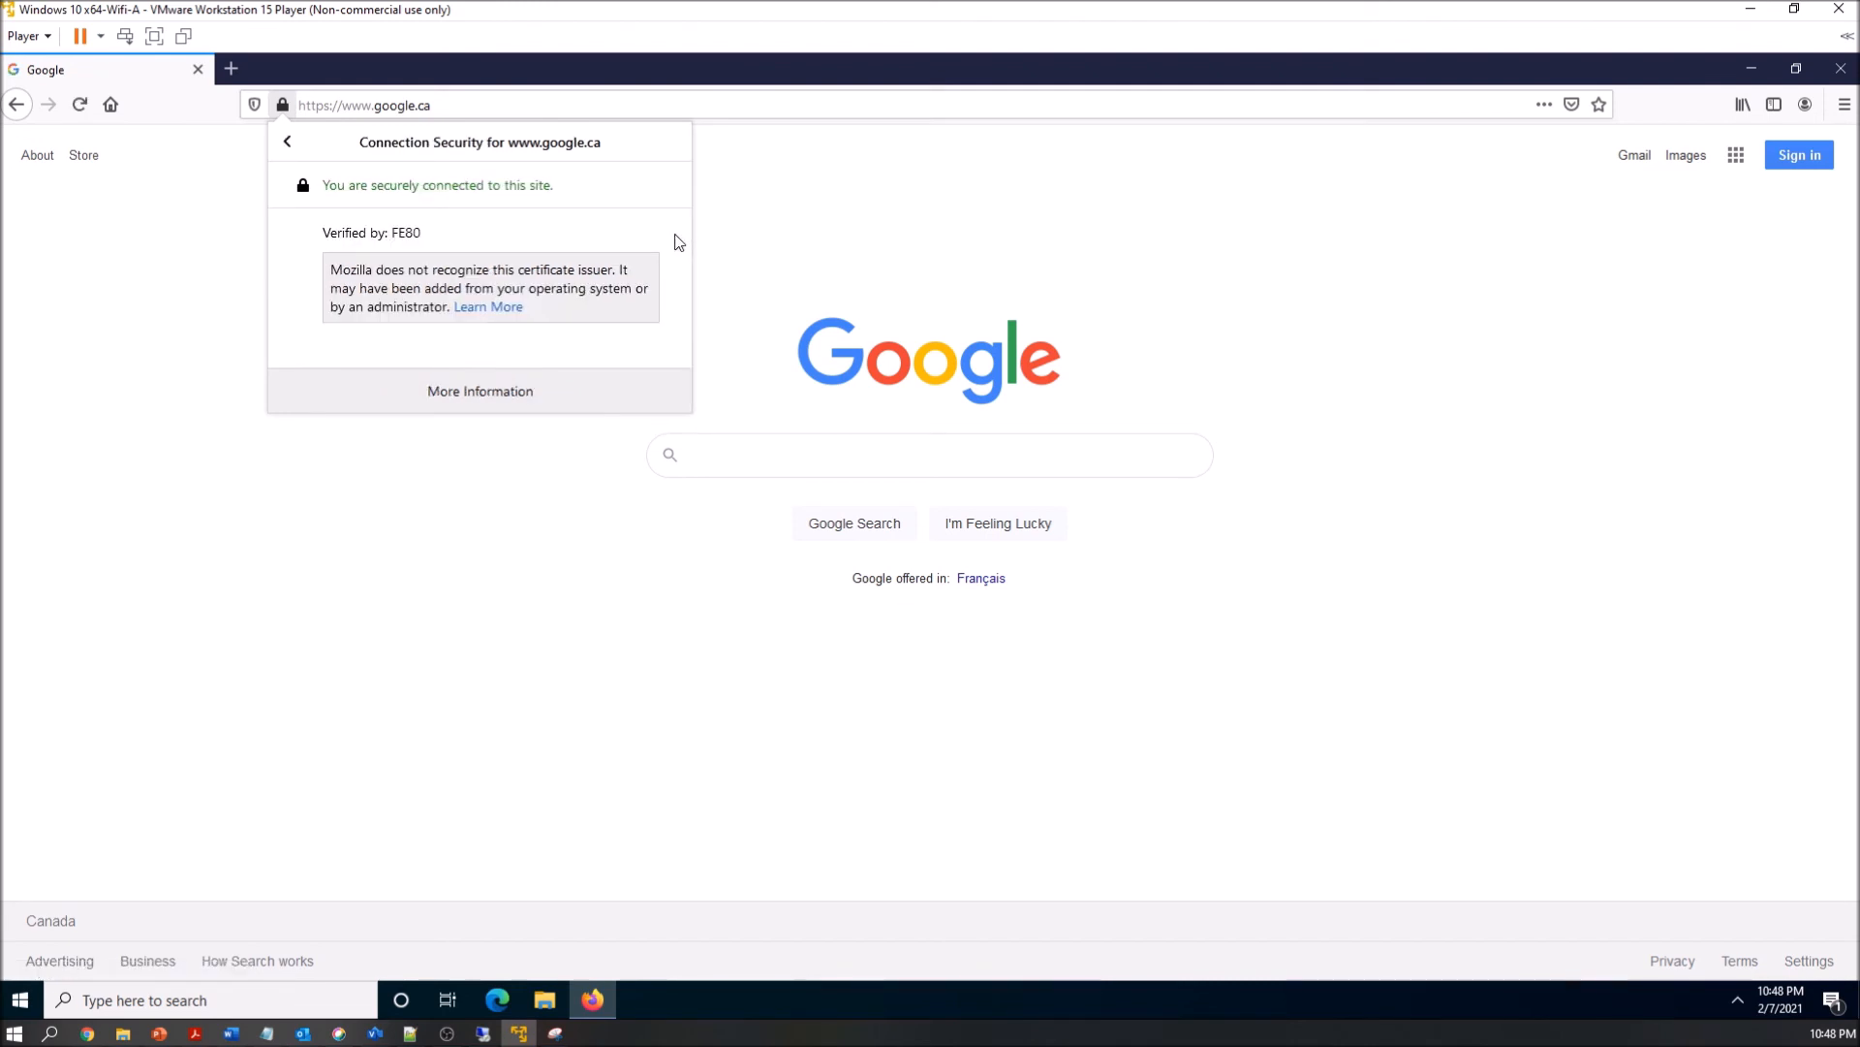
click(462, 391)
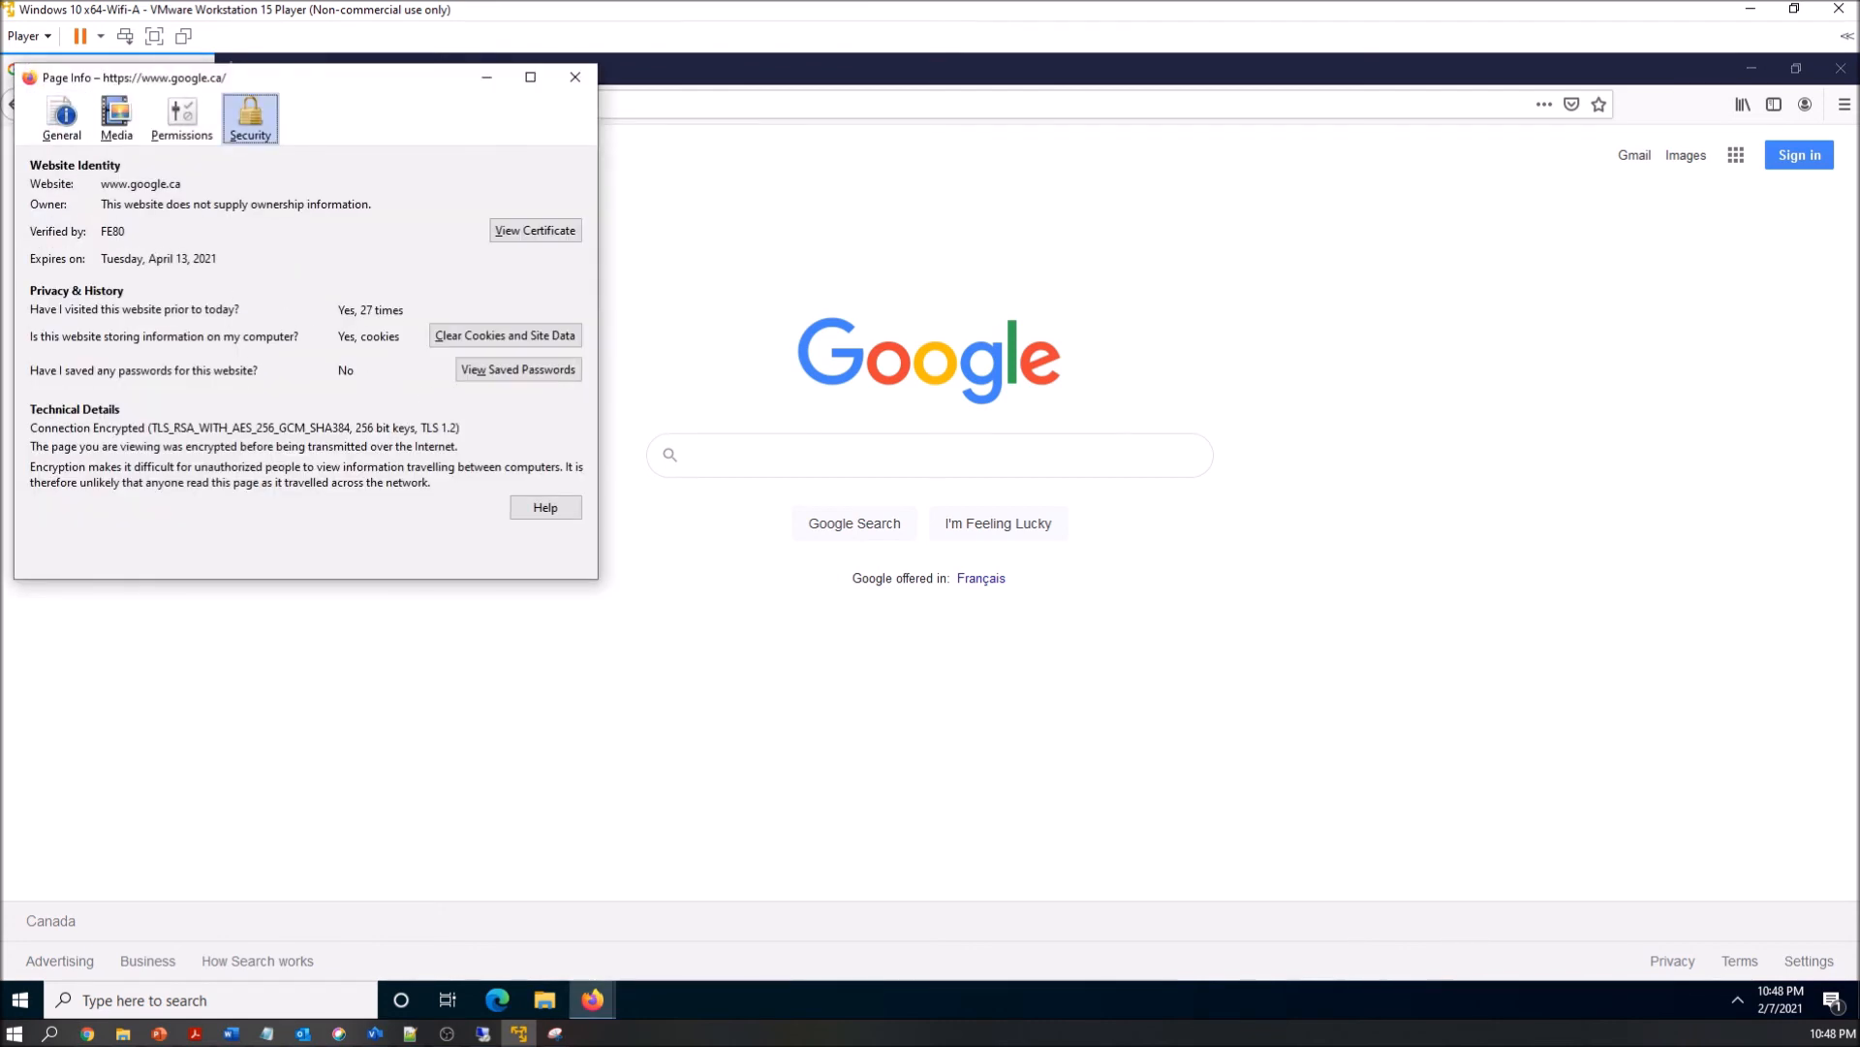
click(498, 236)
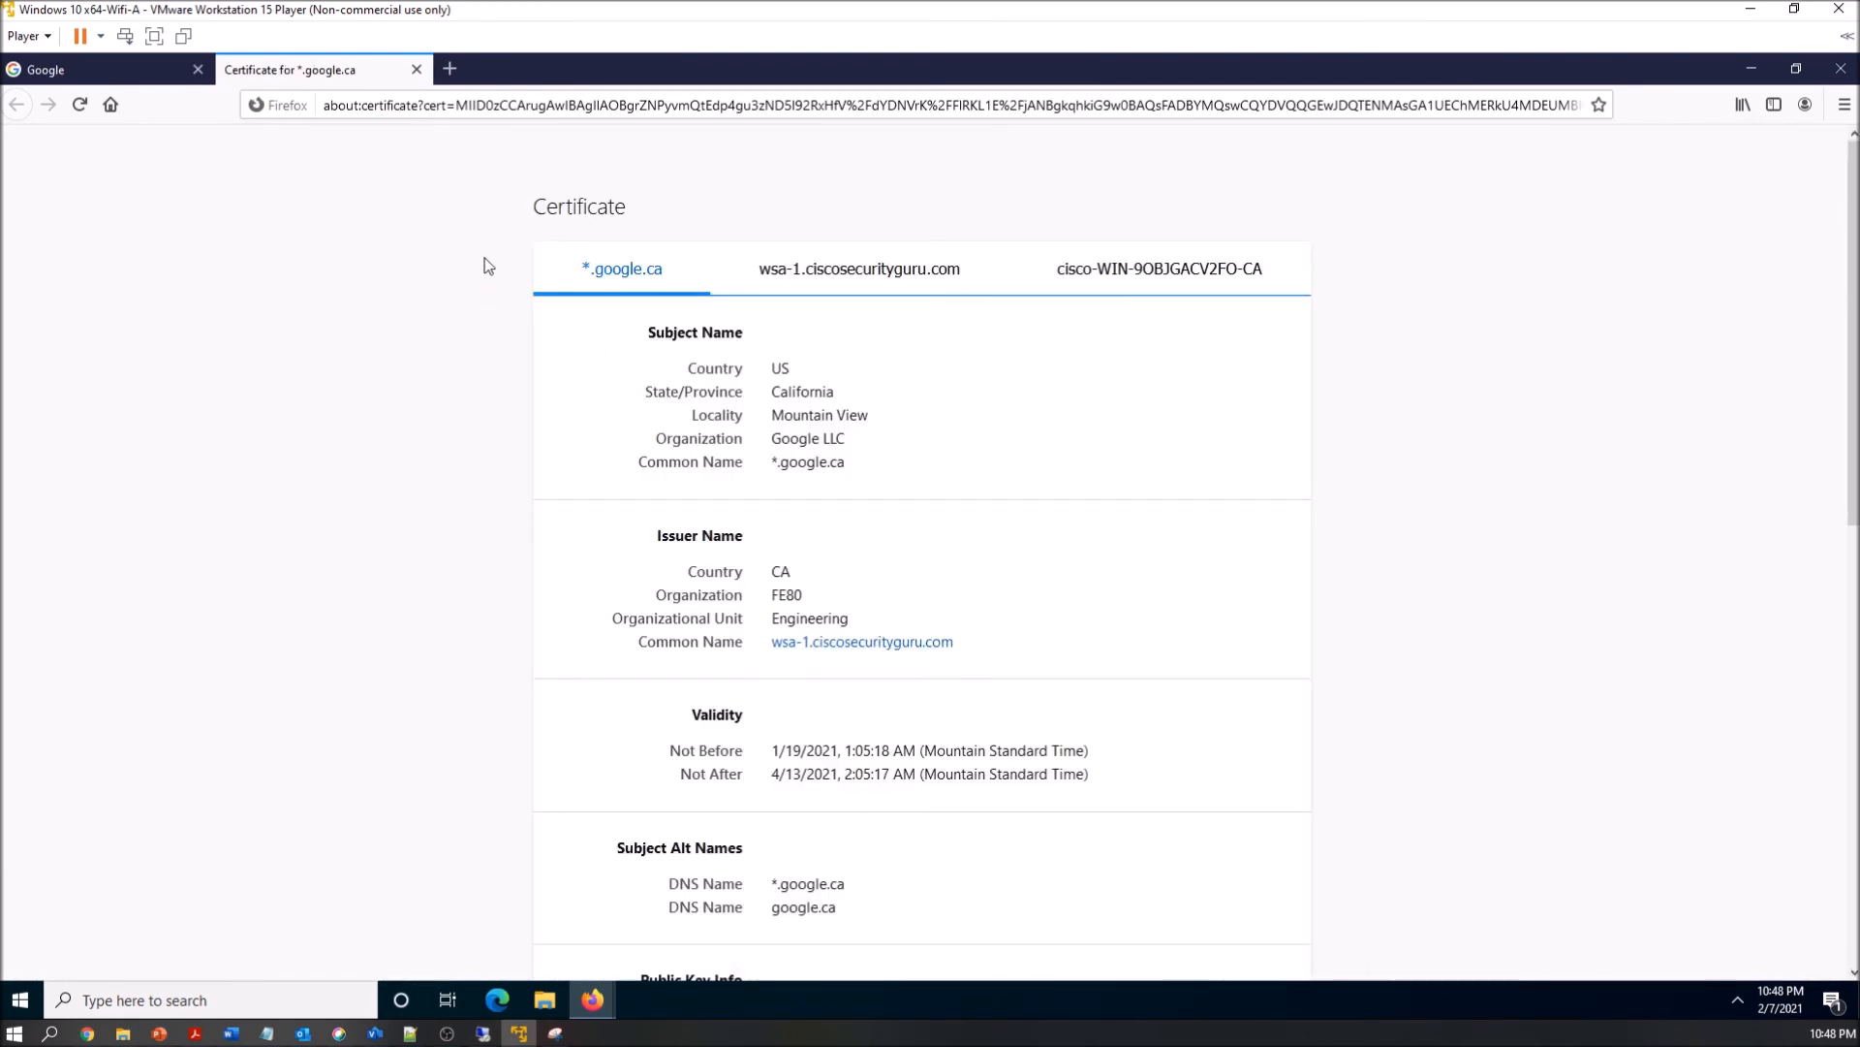
click(417, 68)
Visit hidester.com in a new browser tab and check which category the Umbrella block page gives
click(231, 67)
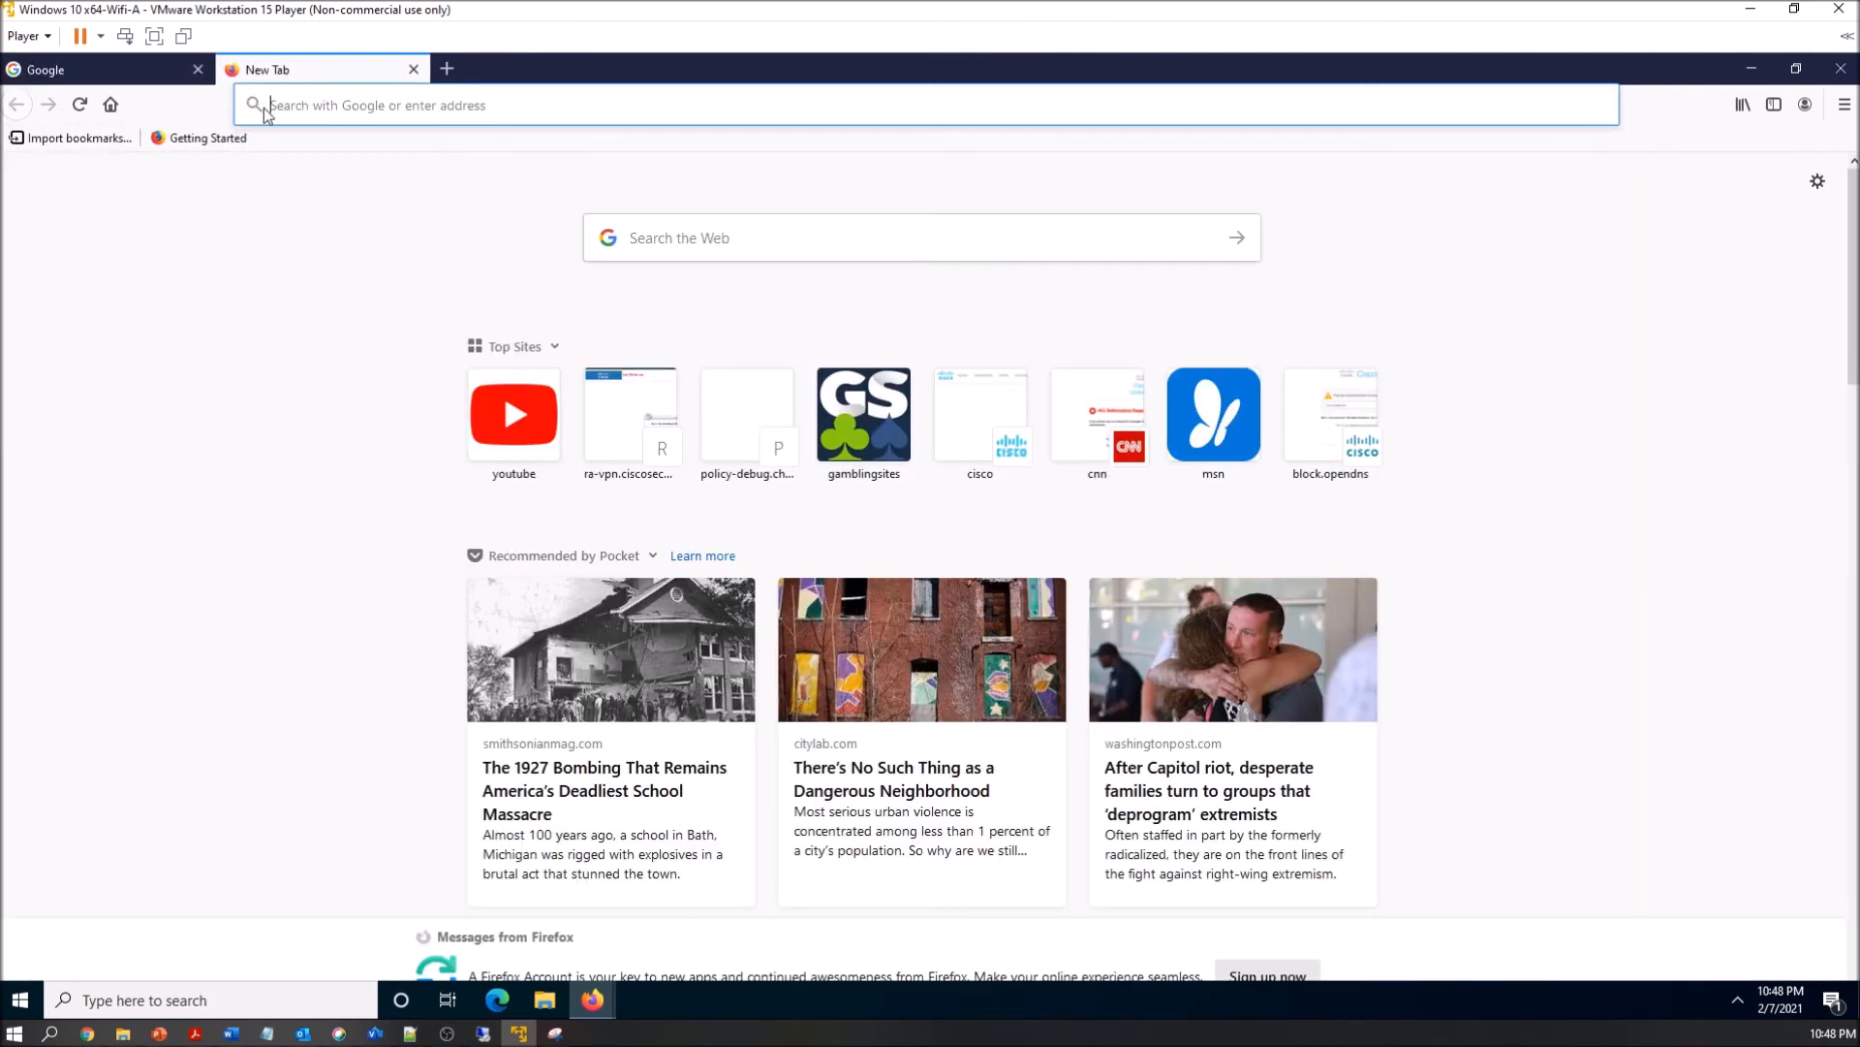
text(hidester.com)
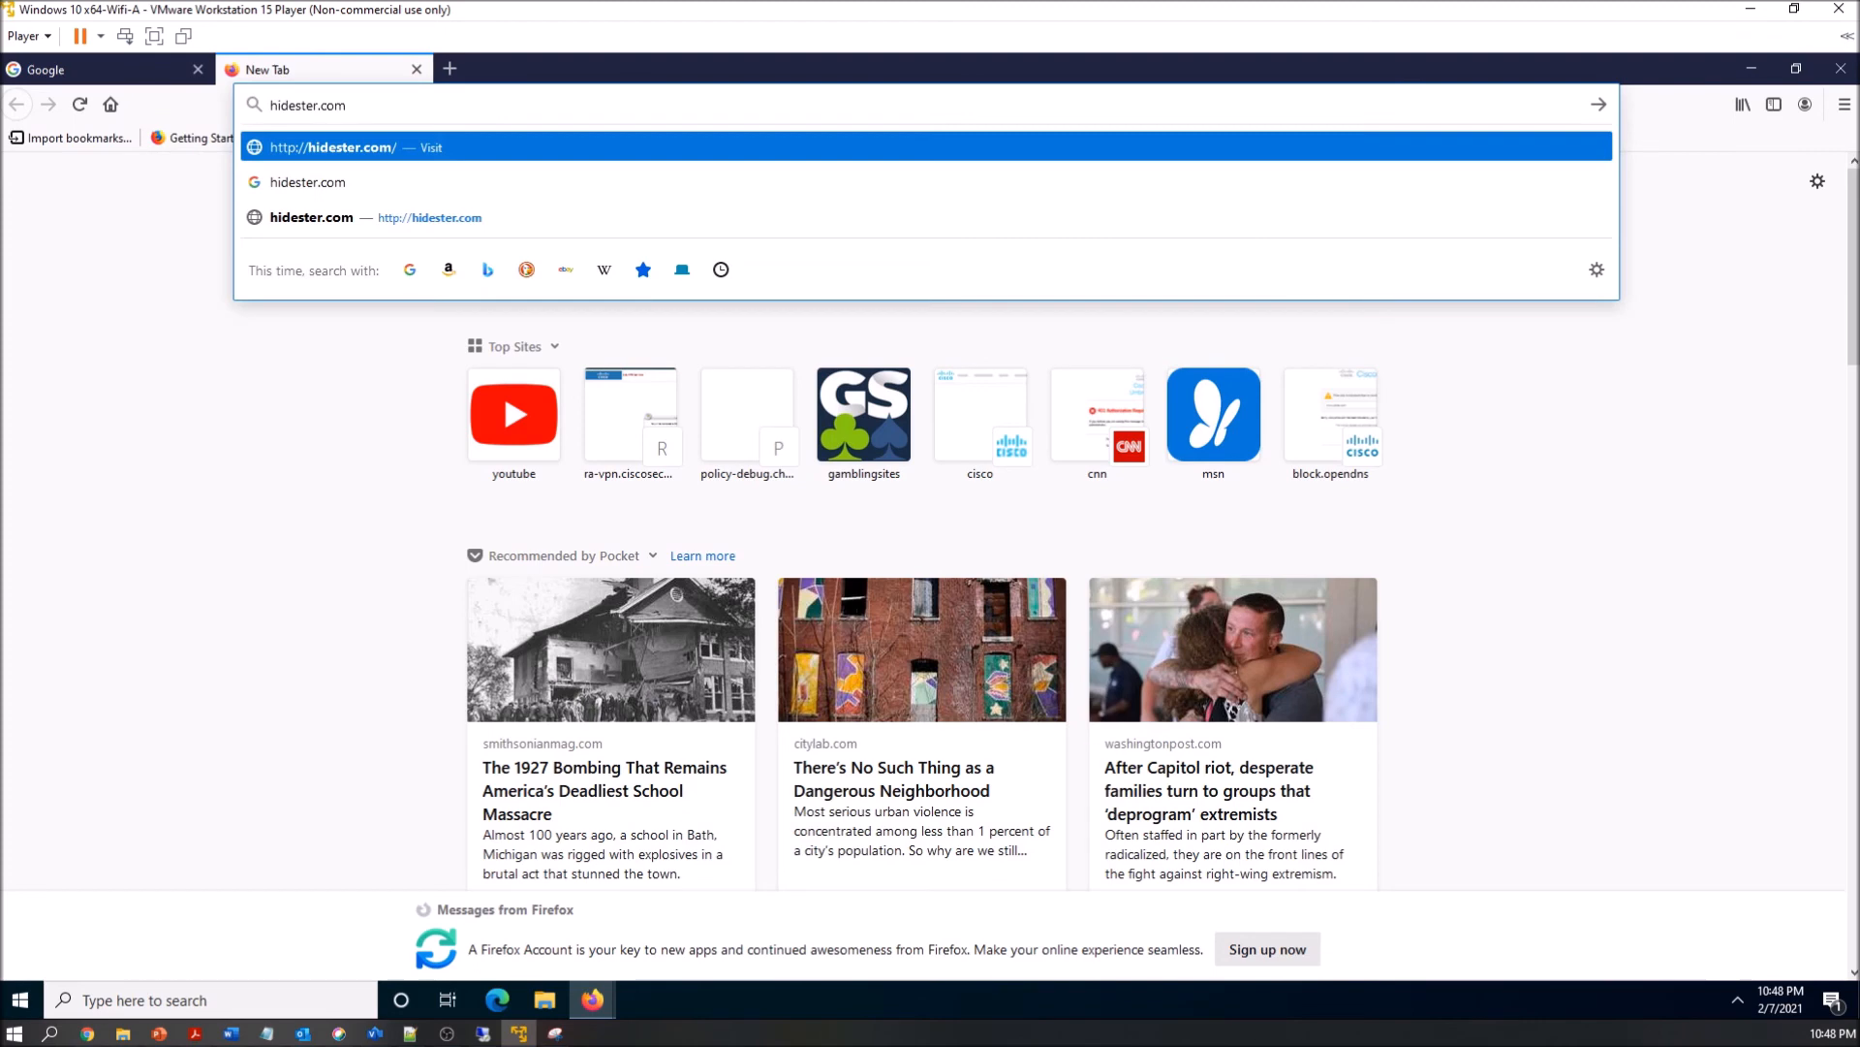
key(Return)
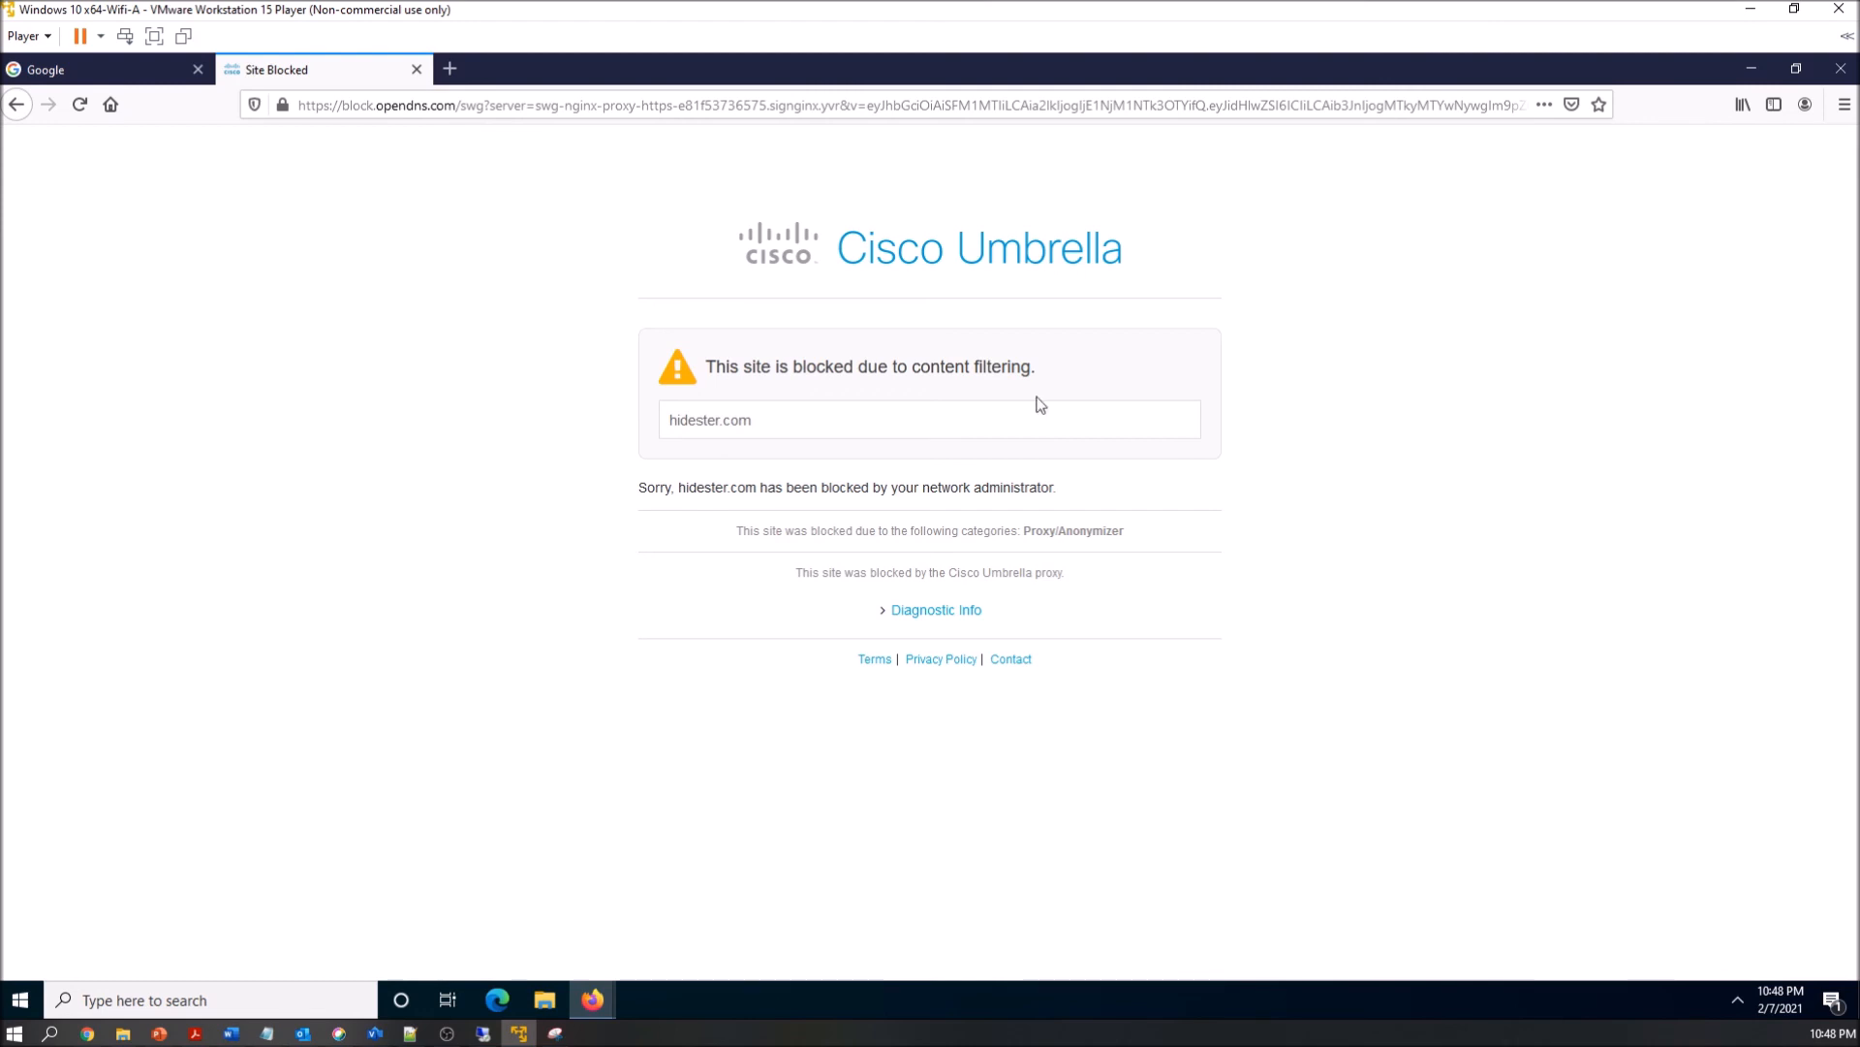
drag(1022, 531, 1127, 533)
click(1138, 549)
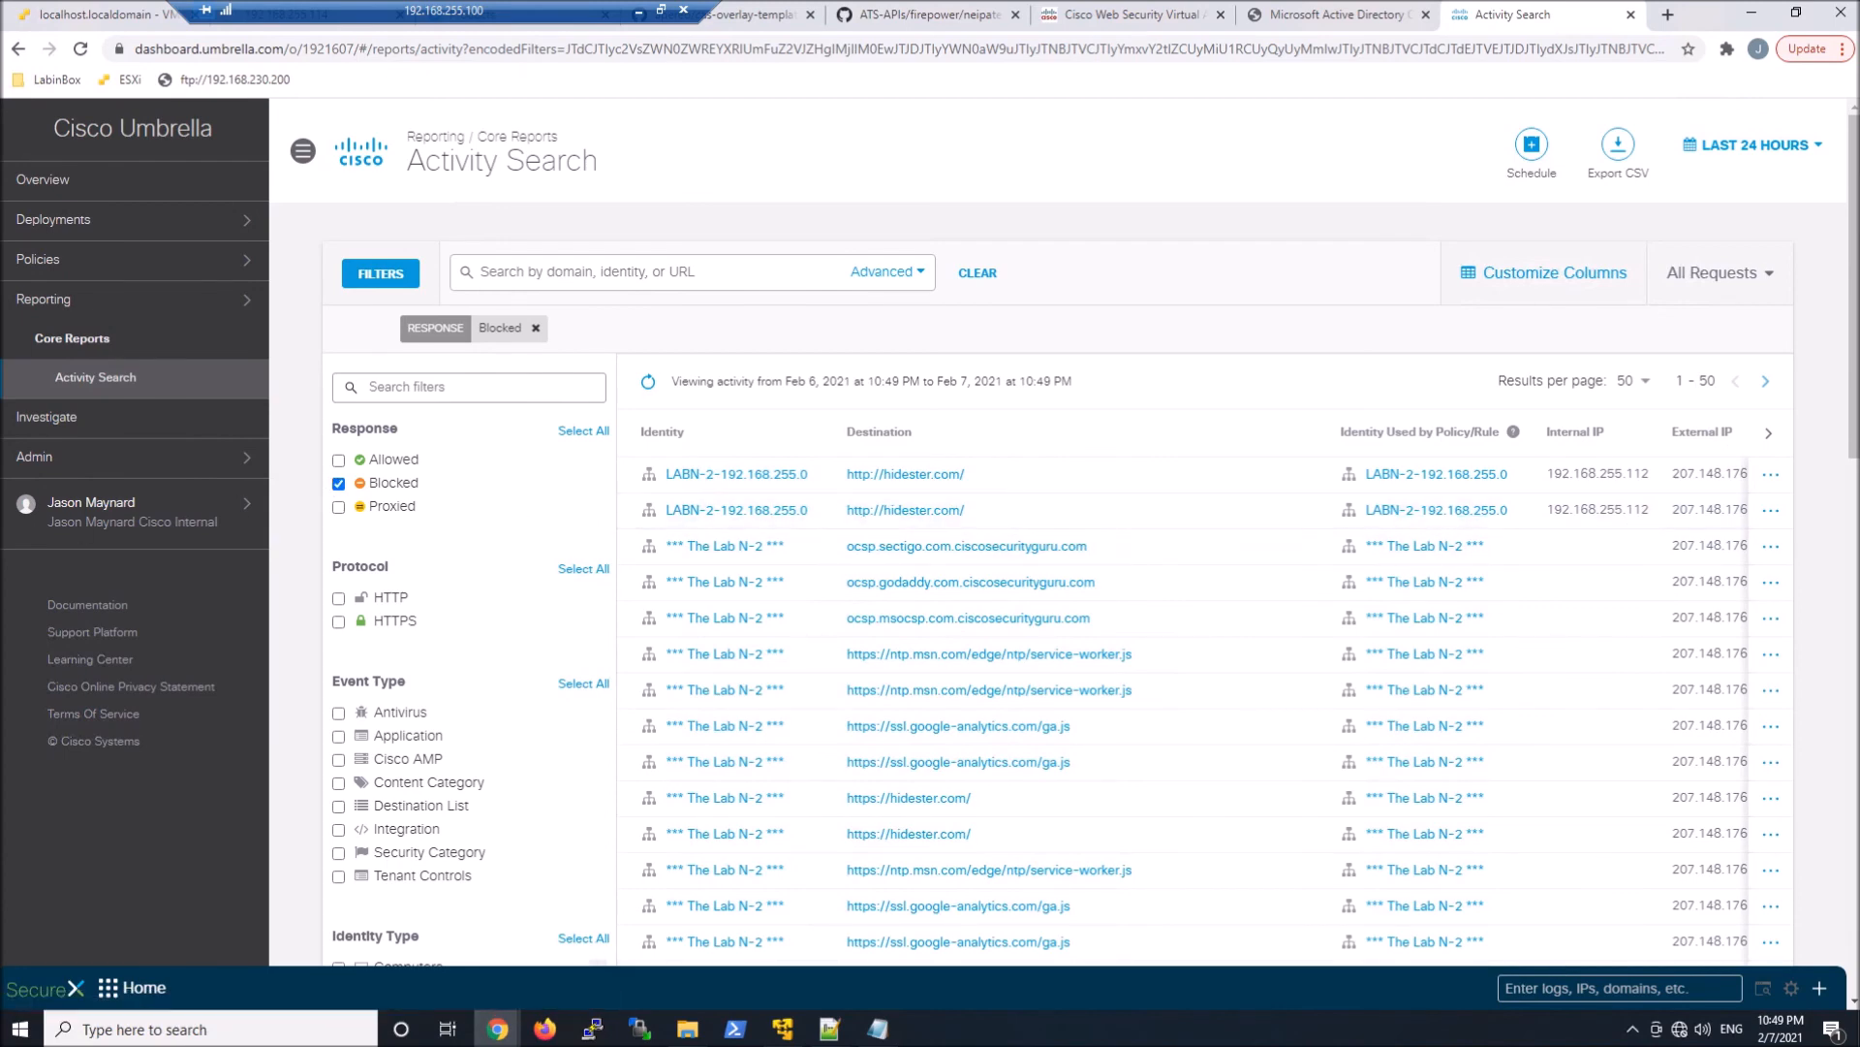
Return to the virtual machine and run ipconfig in Command Prompt to check the client's IP address
click(638, 11)
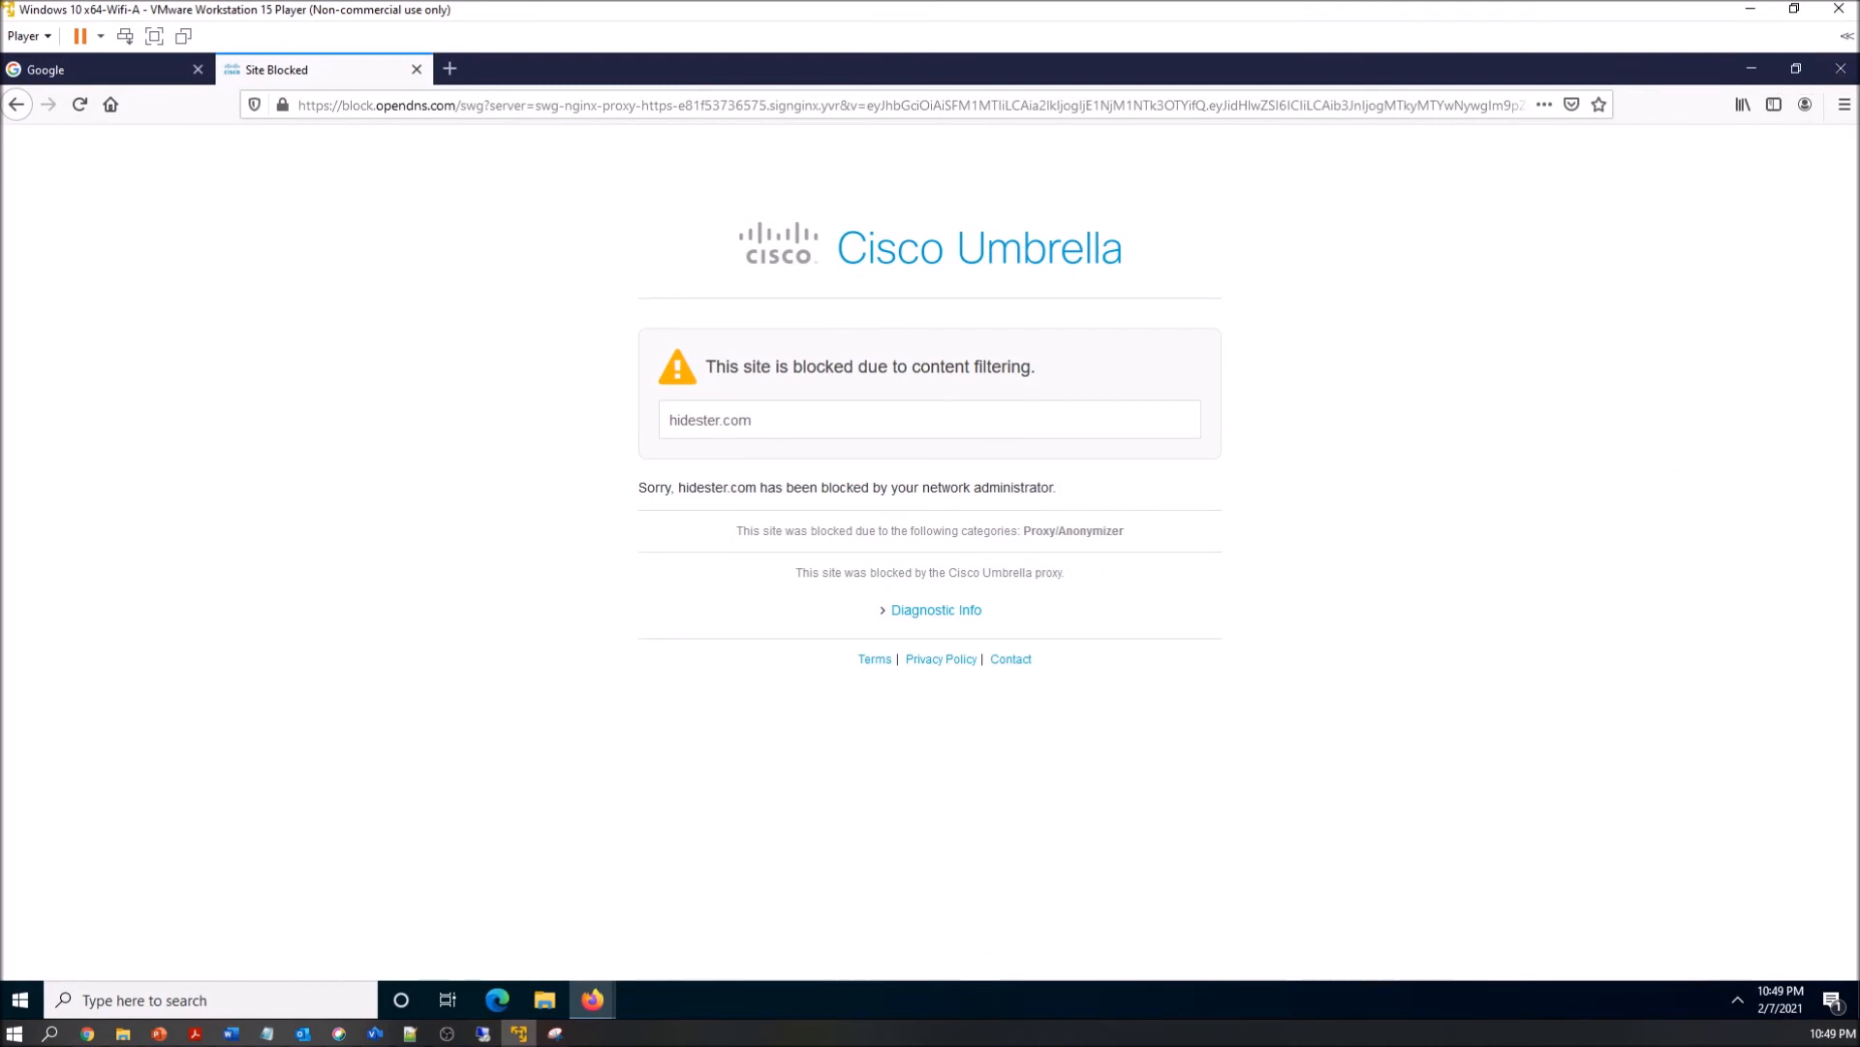
click(229, 1004)
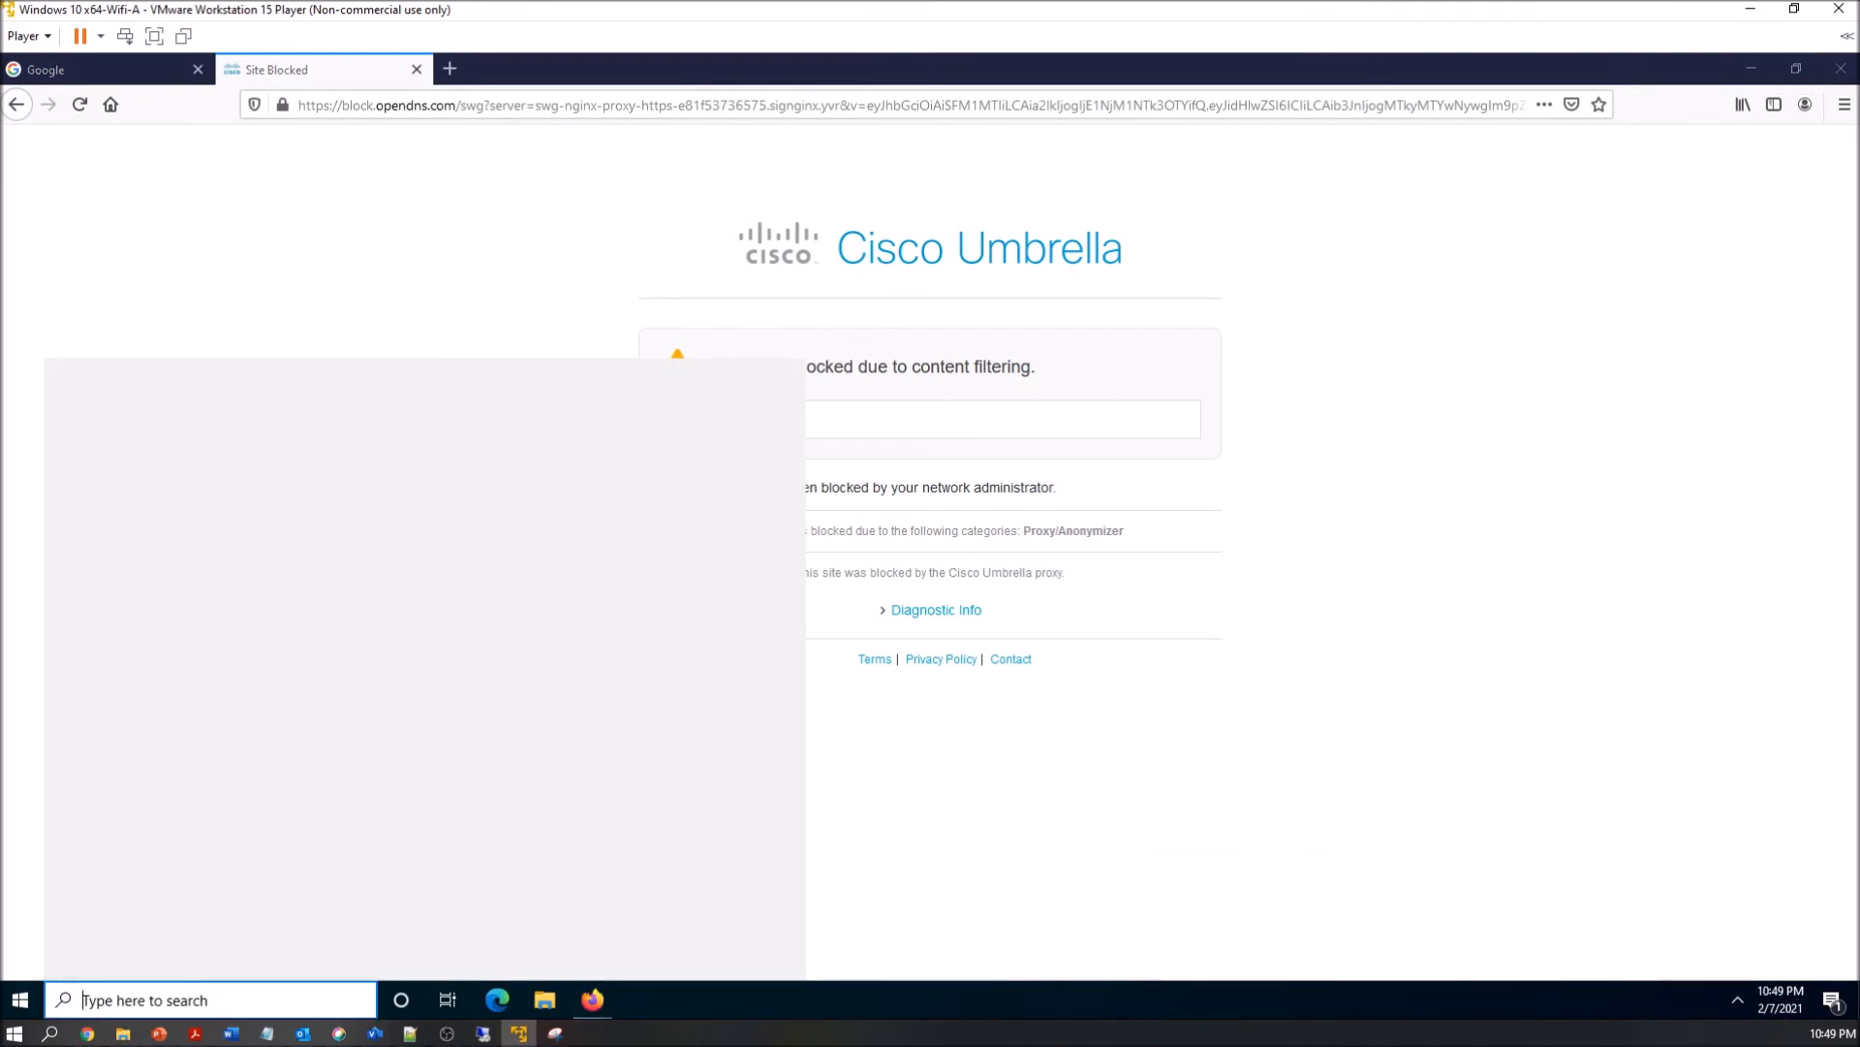
text(cmd)
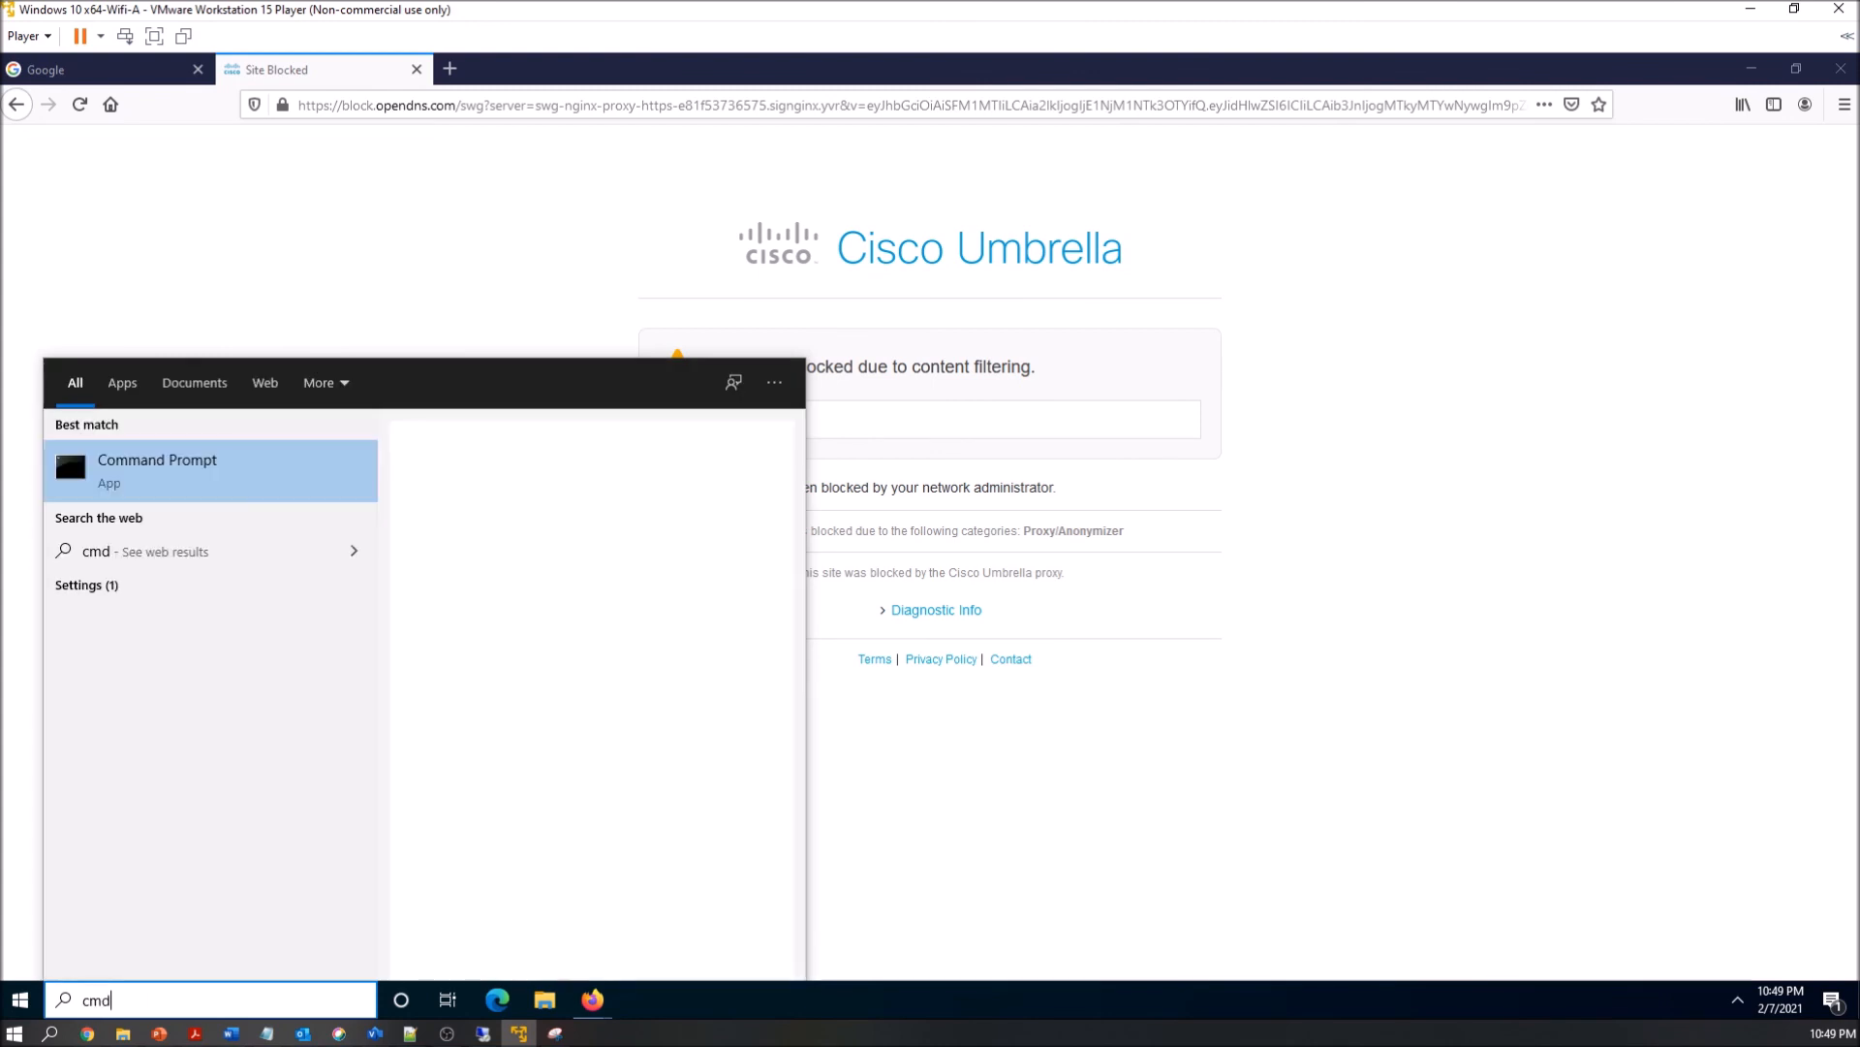
click(189, 483)
text(ipconfig)
key(Return)
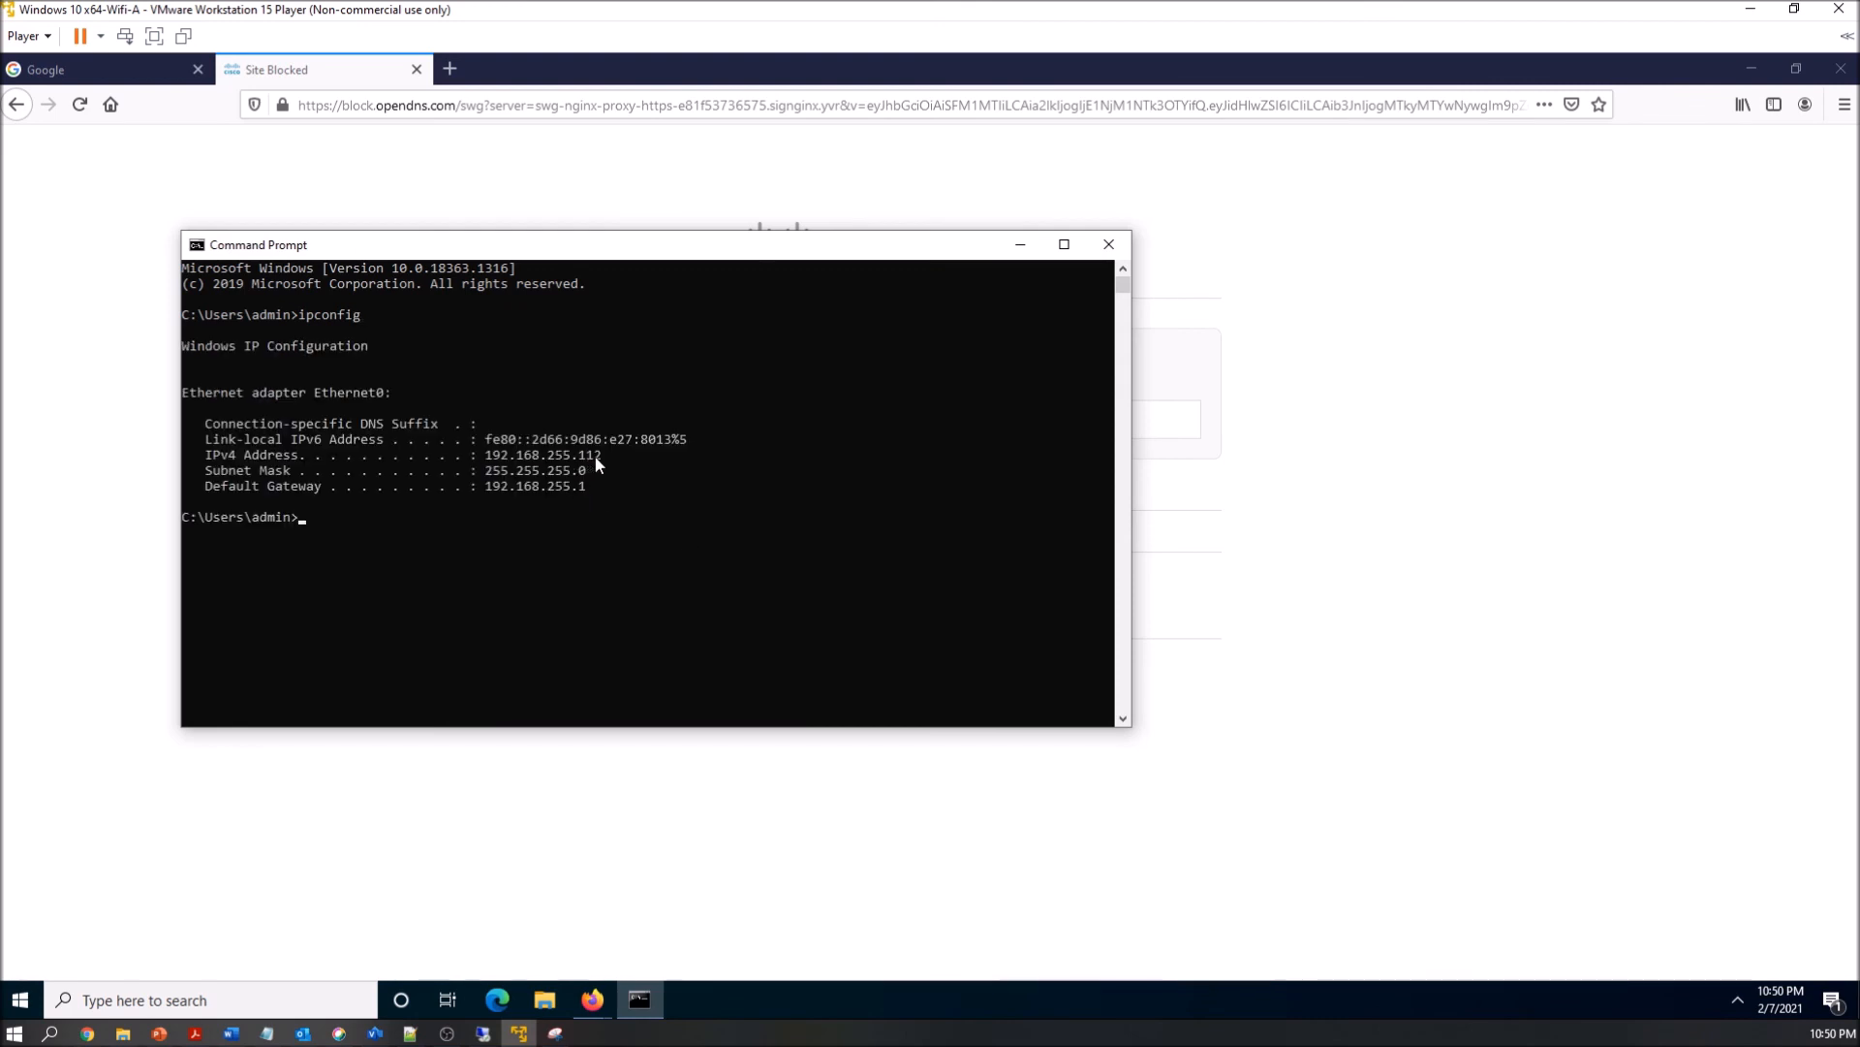
Switch to Umbrella Activity Search and examine the blocked hidester.com entries' identity, internal IP, categories, application and policy columns
click(1751, 9)
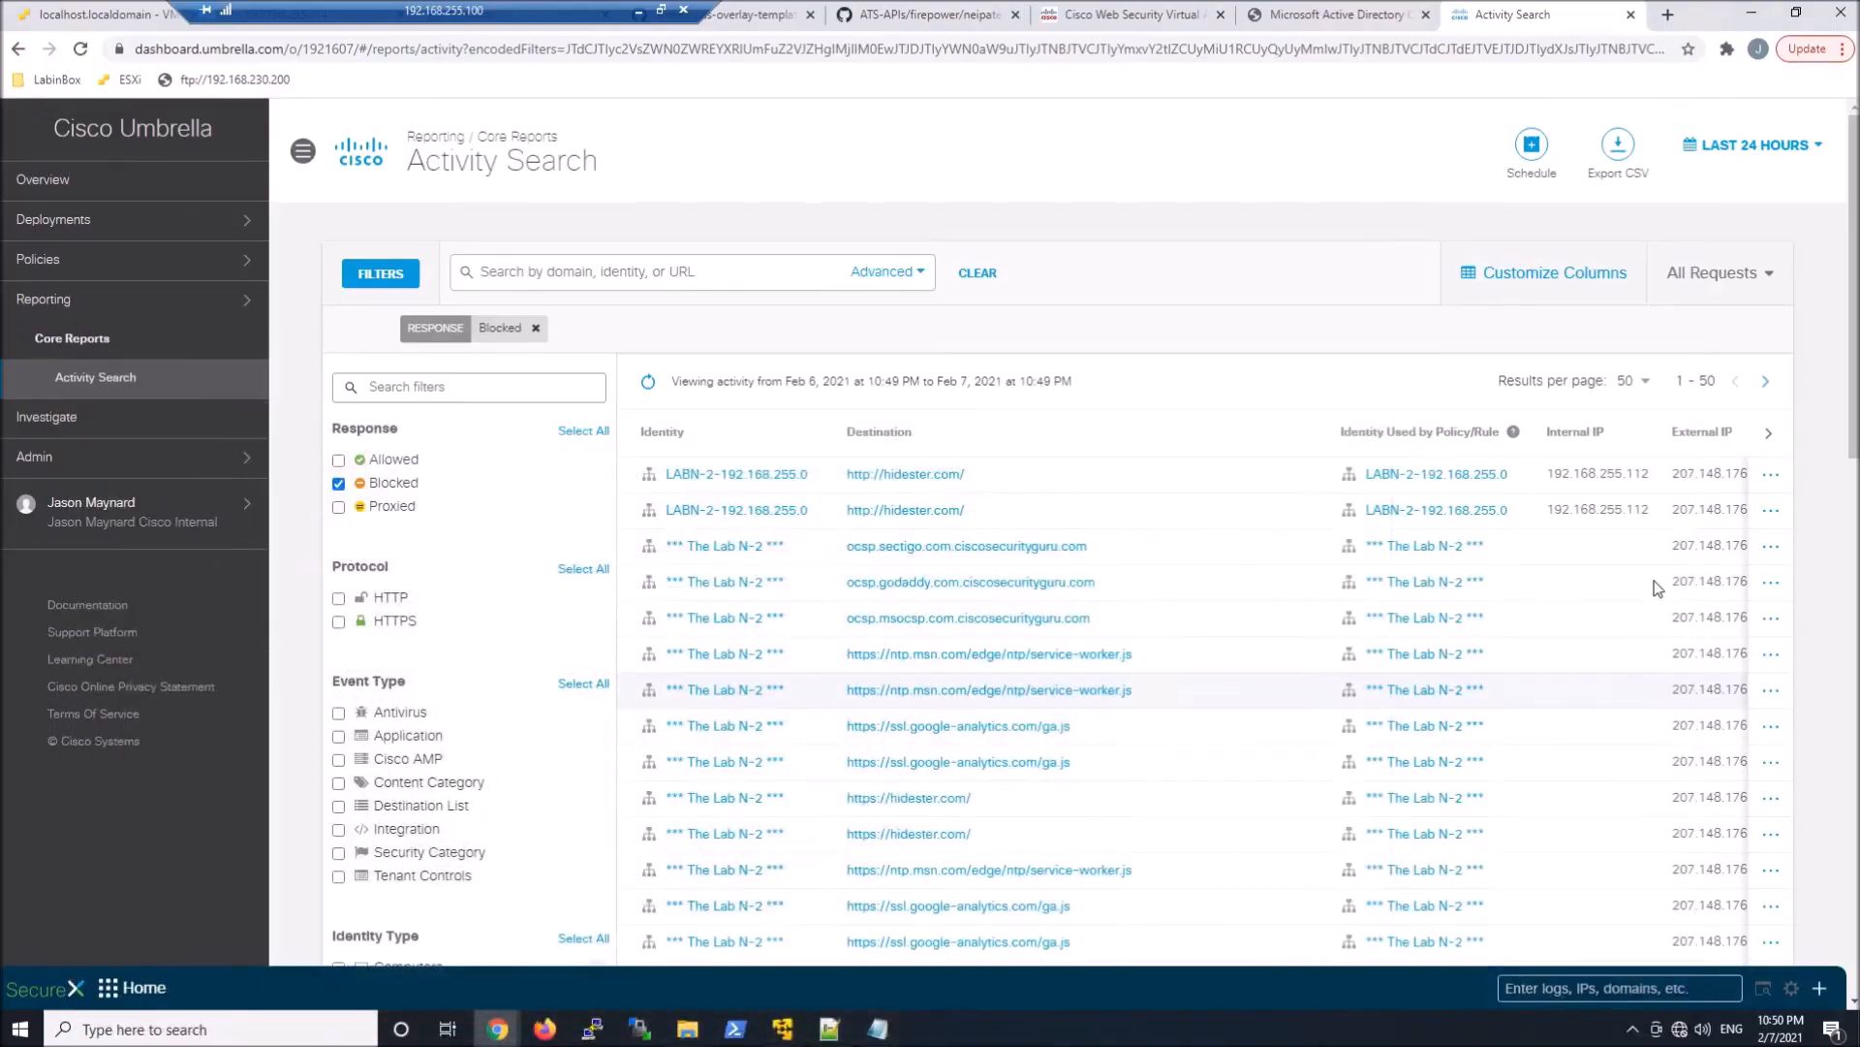
scroll(1627, 591, right, 4)
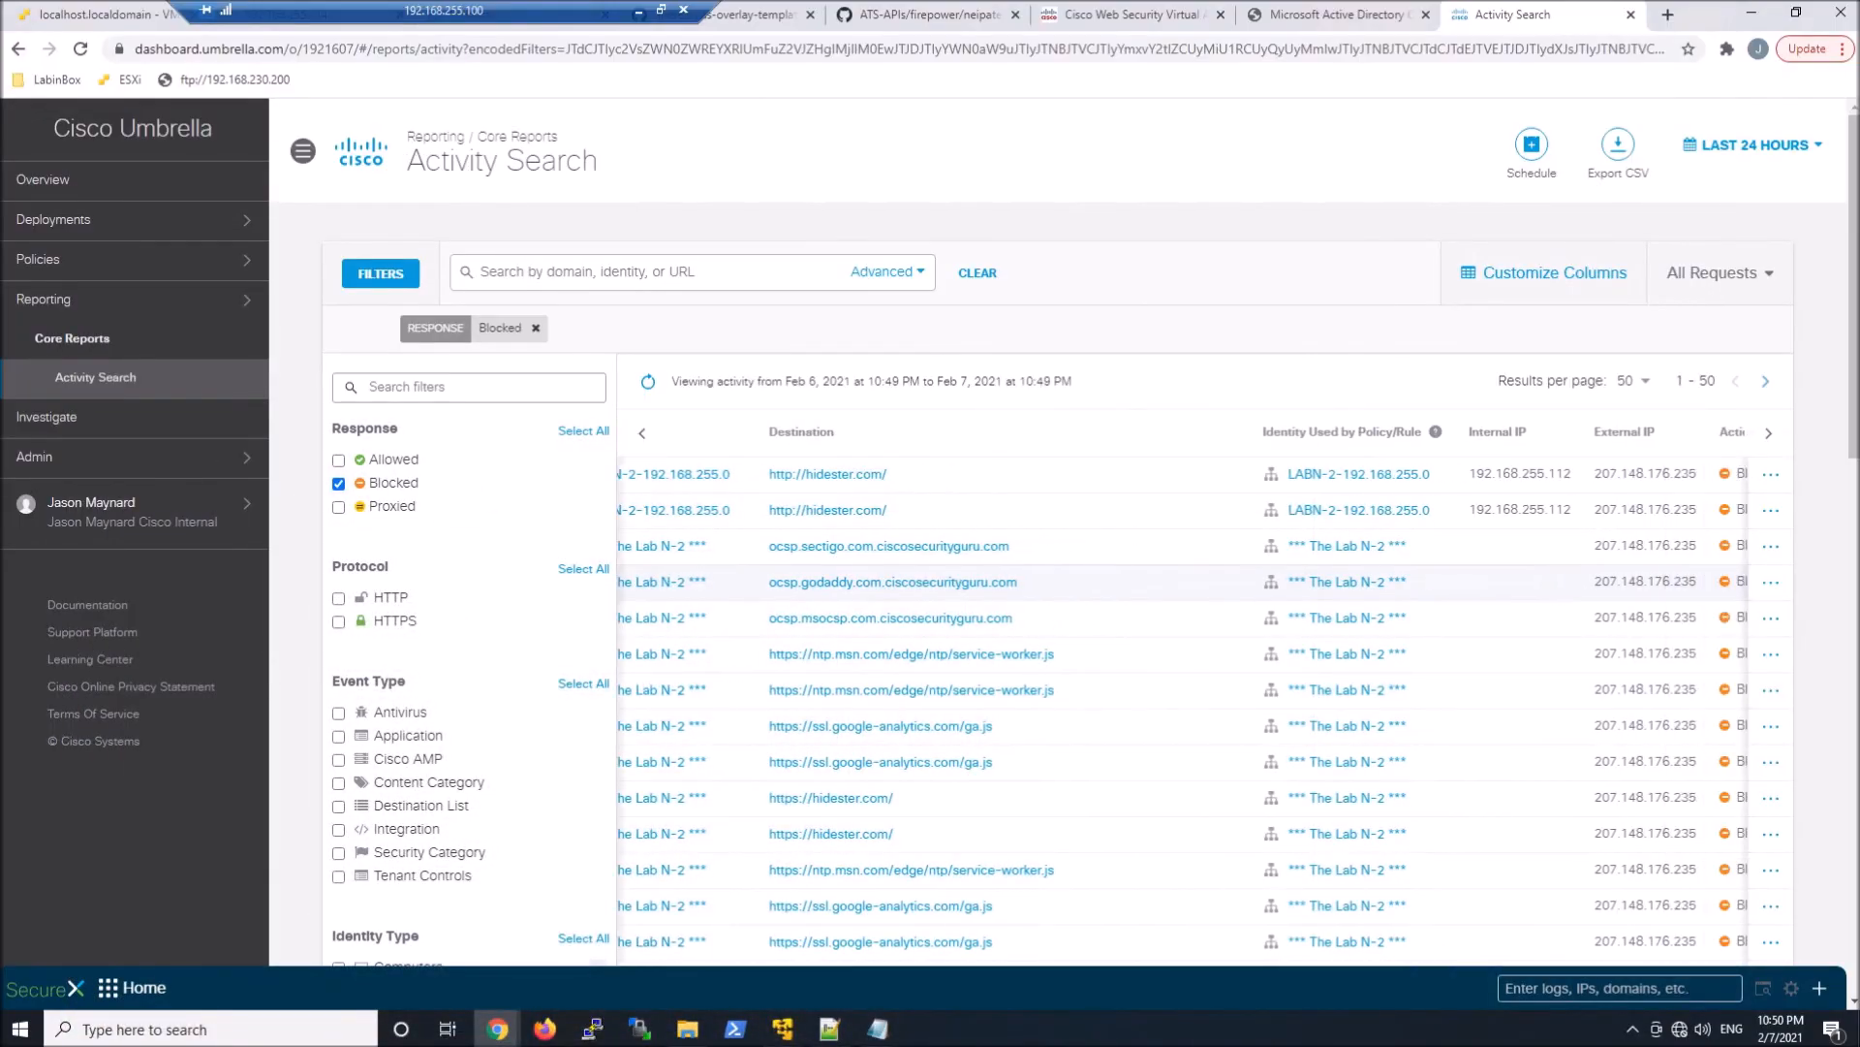
scroll(1628, 591, right, 2)
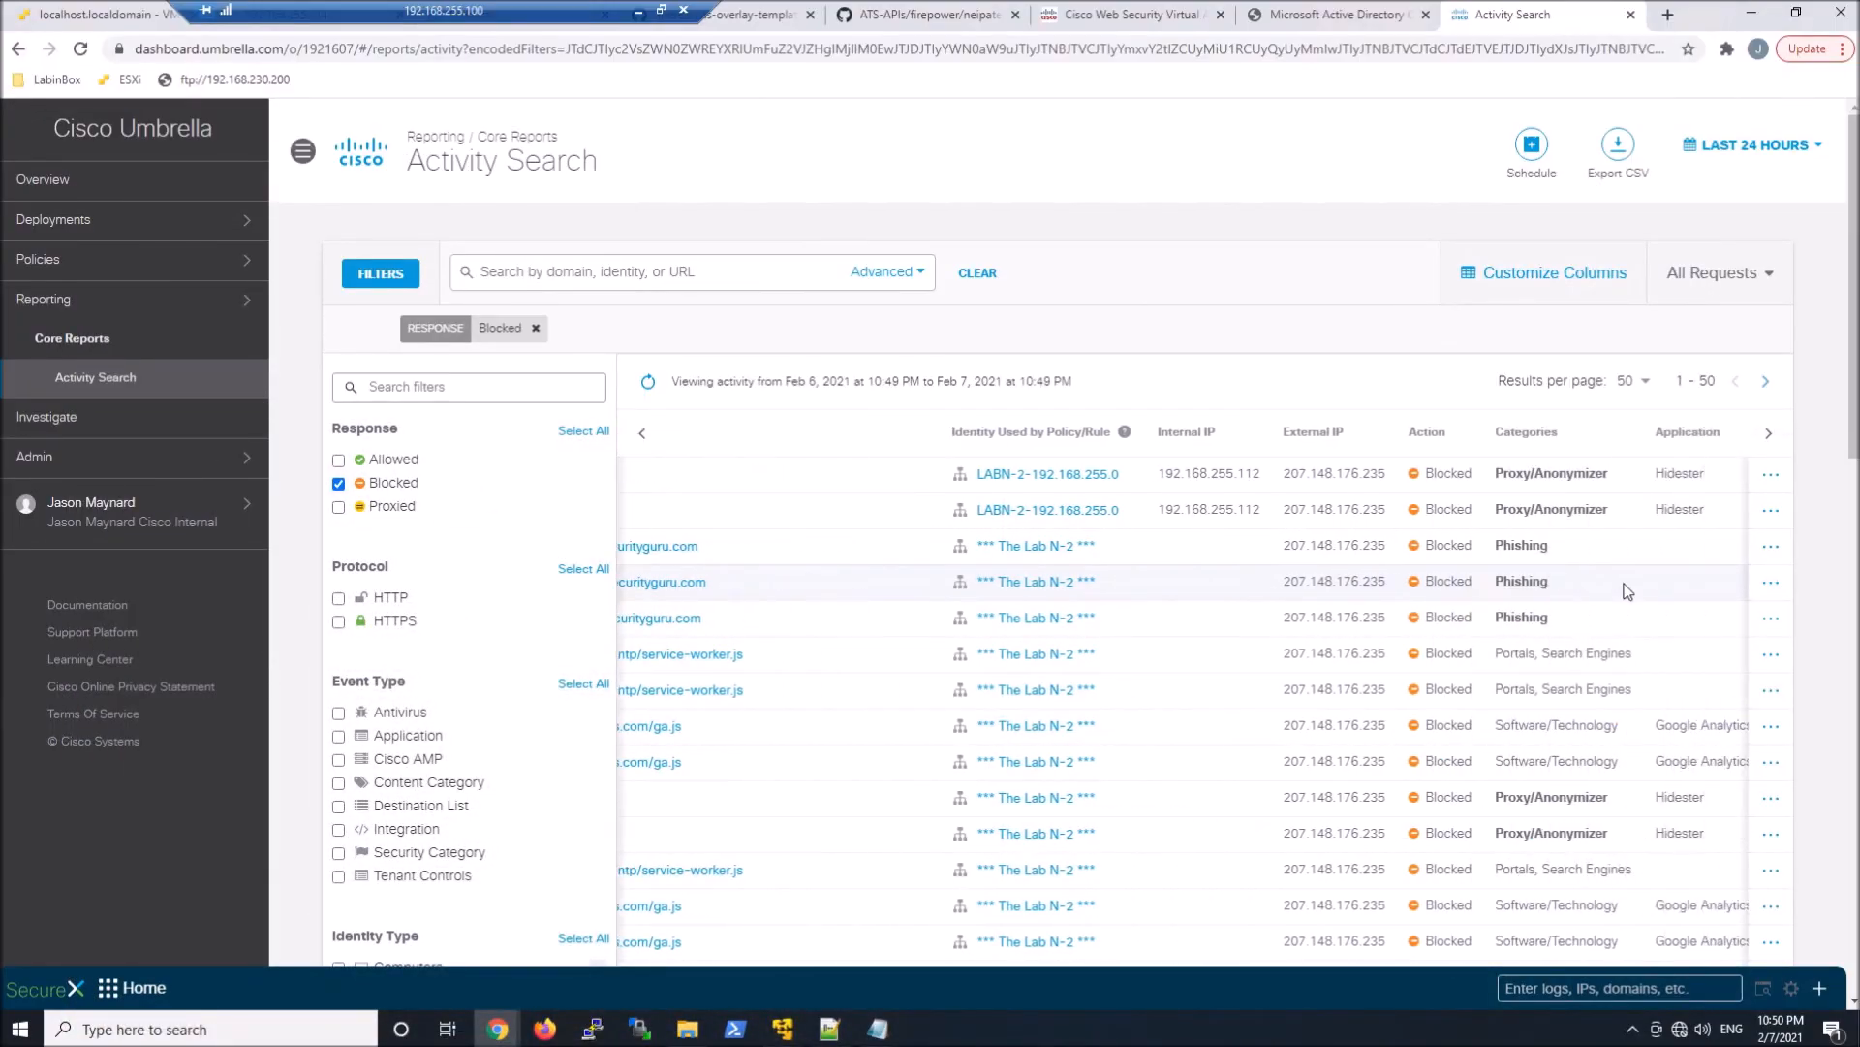
scroll(1628, 591, right, 3)
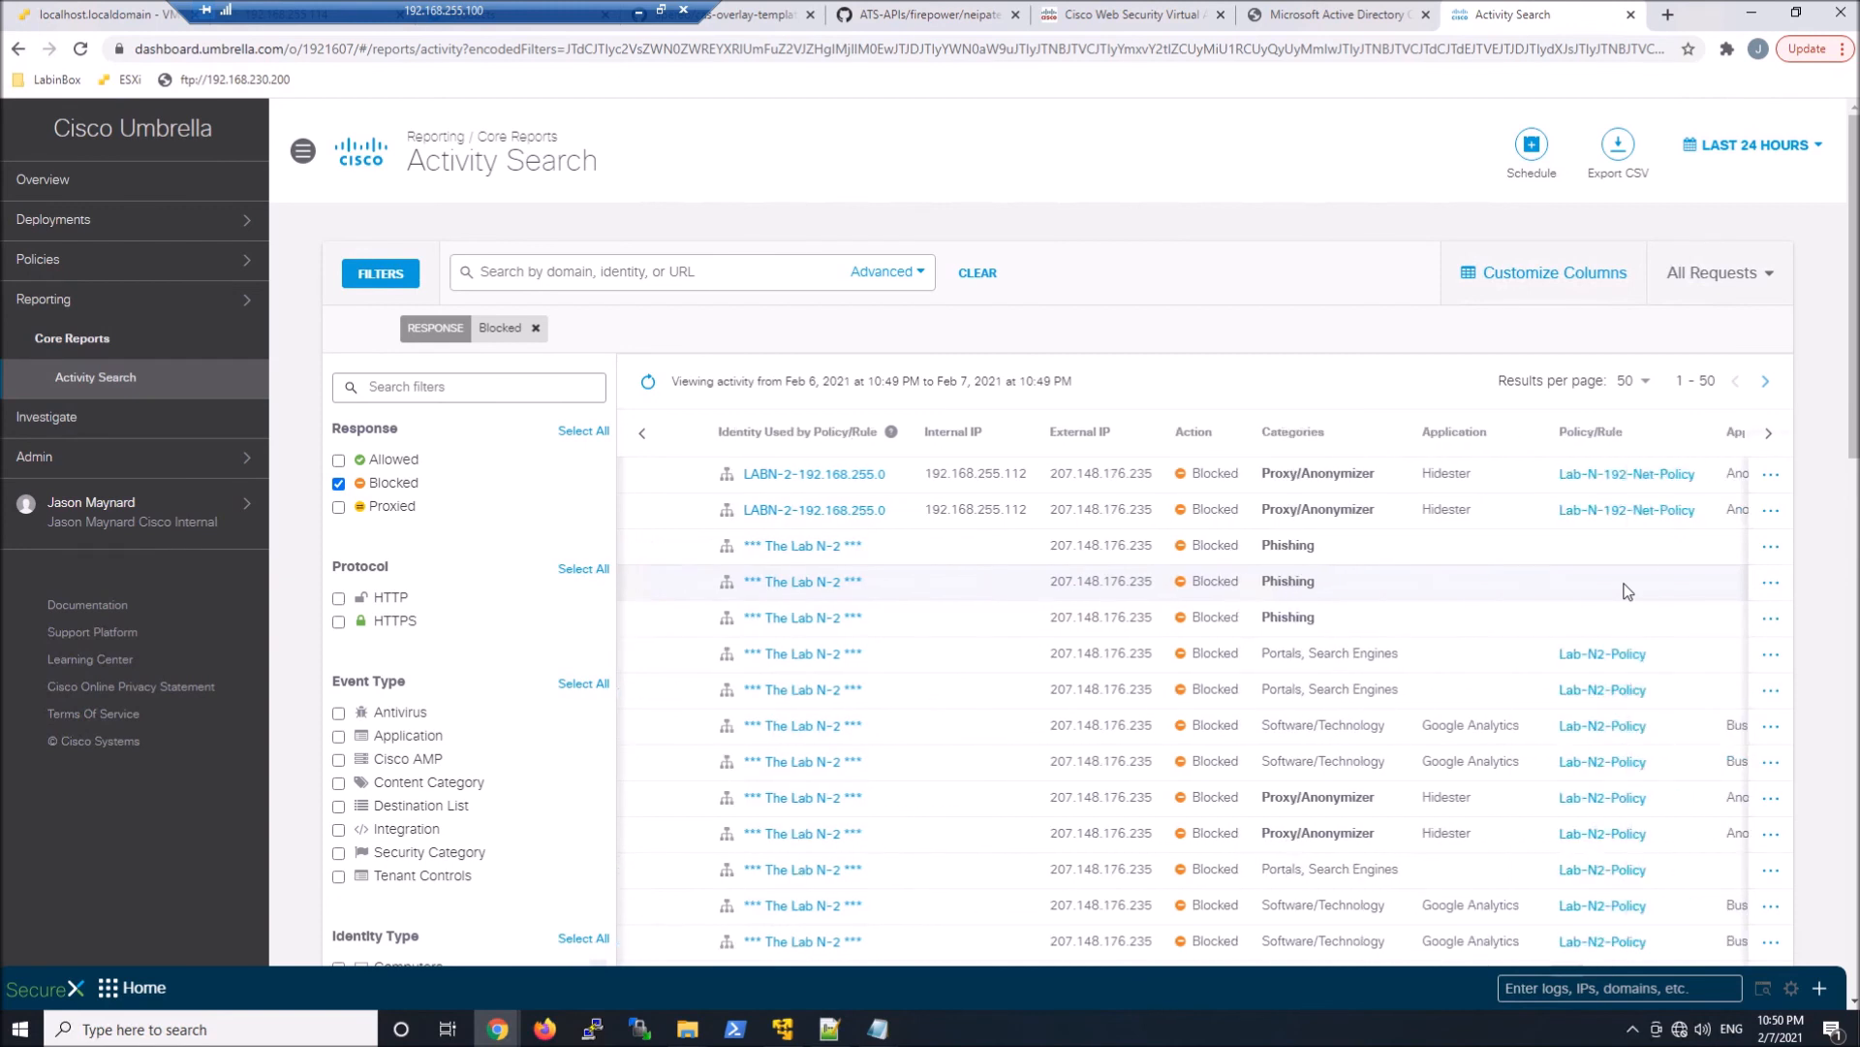
scroll(1628, 592, right, 4)
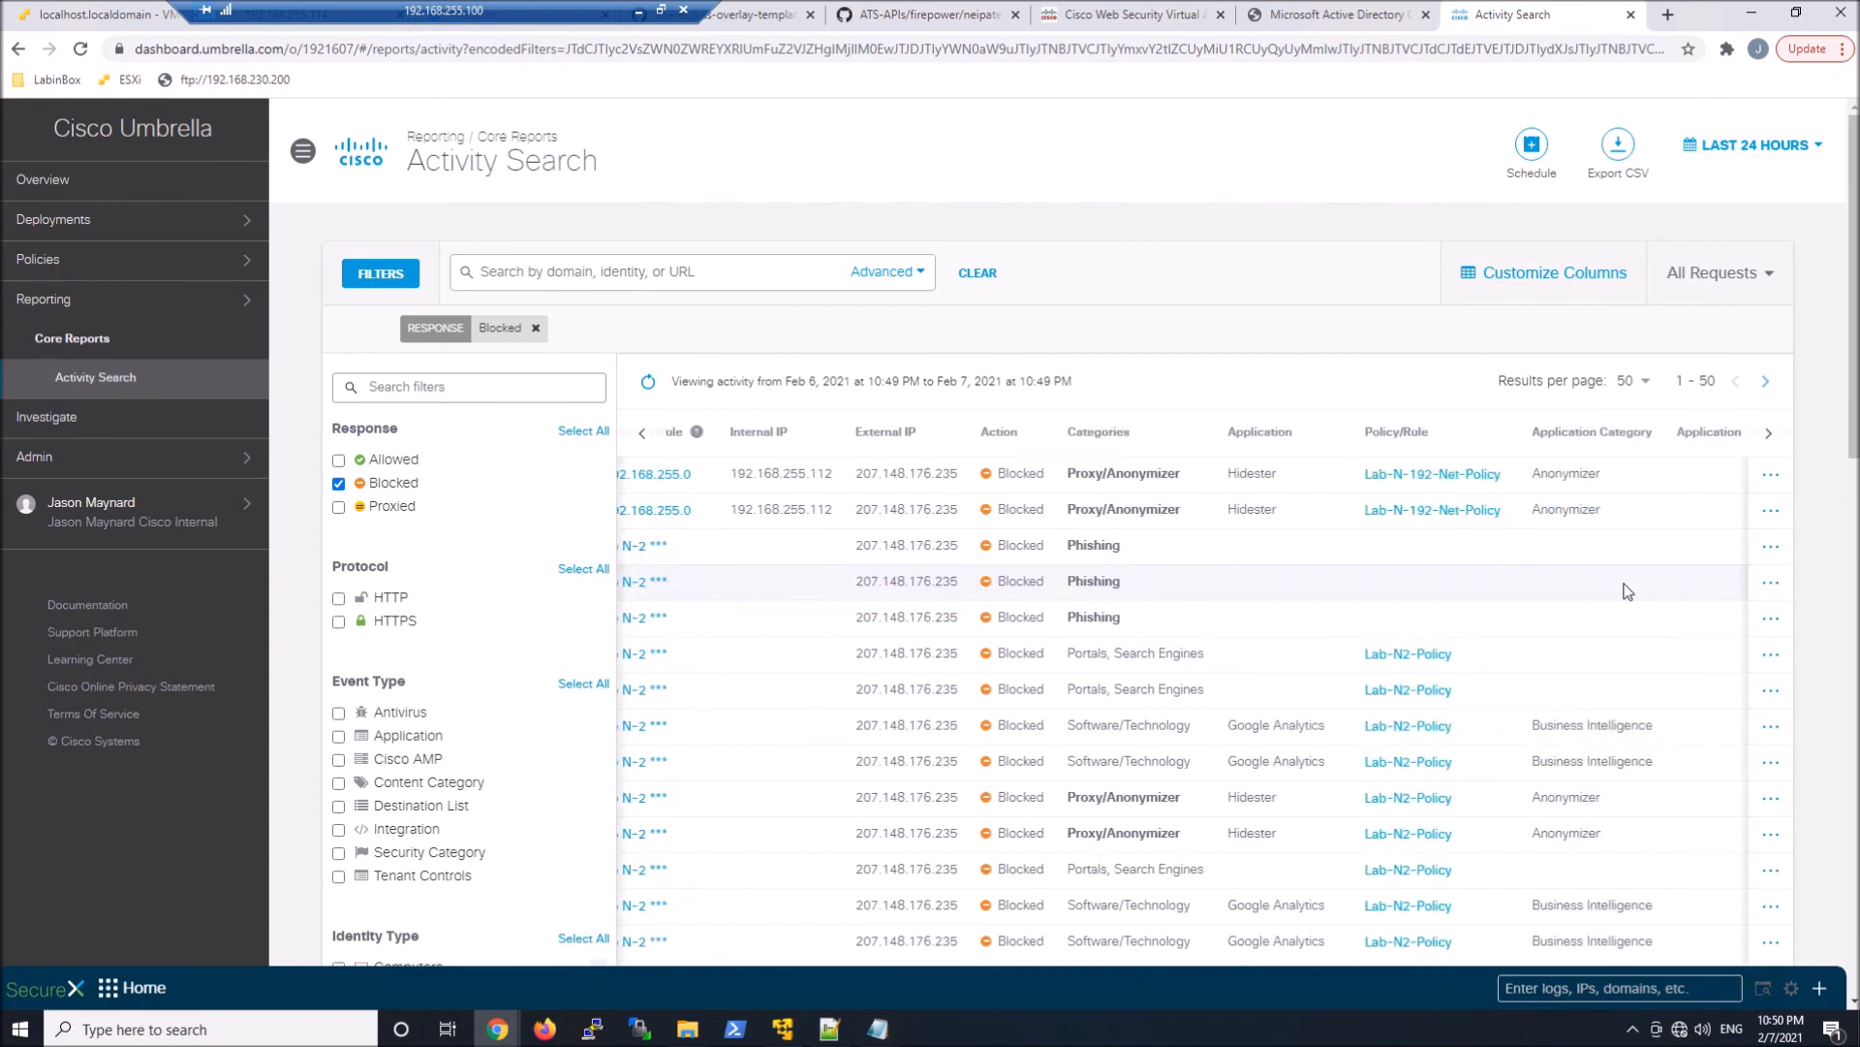
scroll(1628, 591, right, 4)
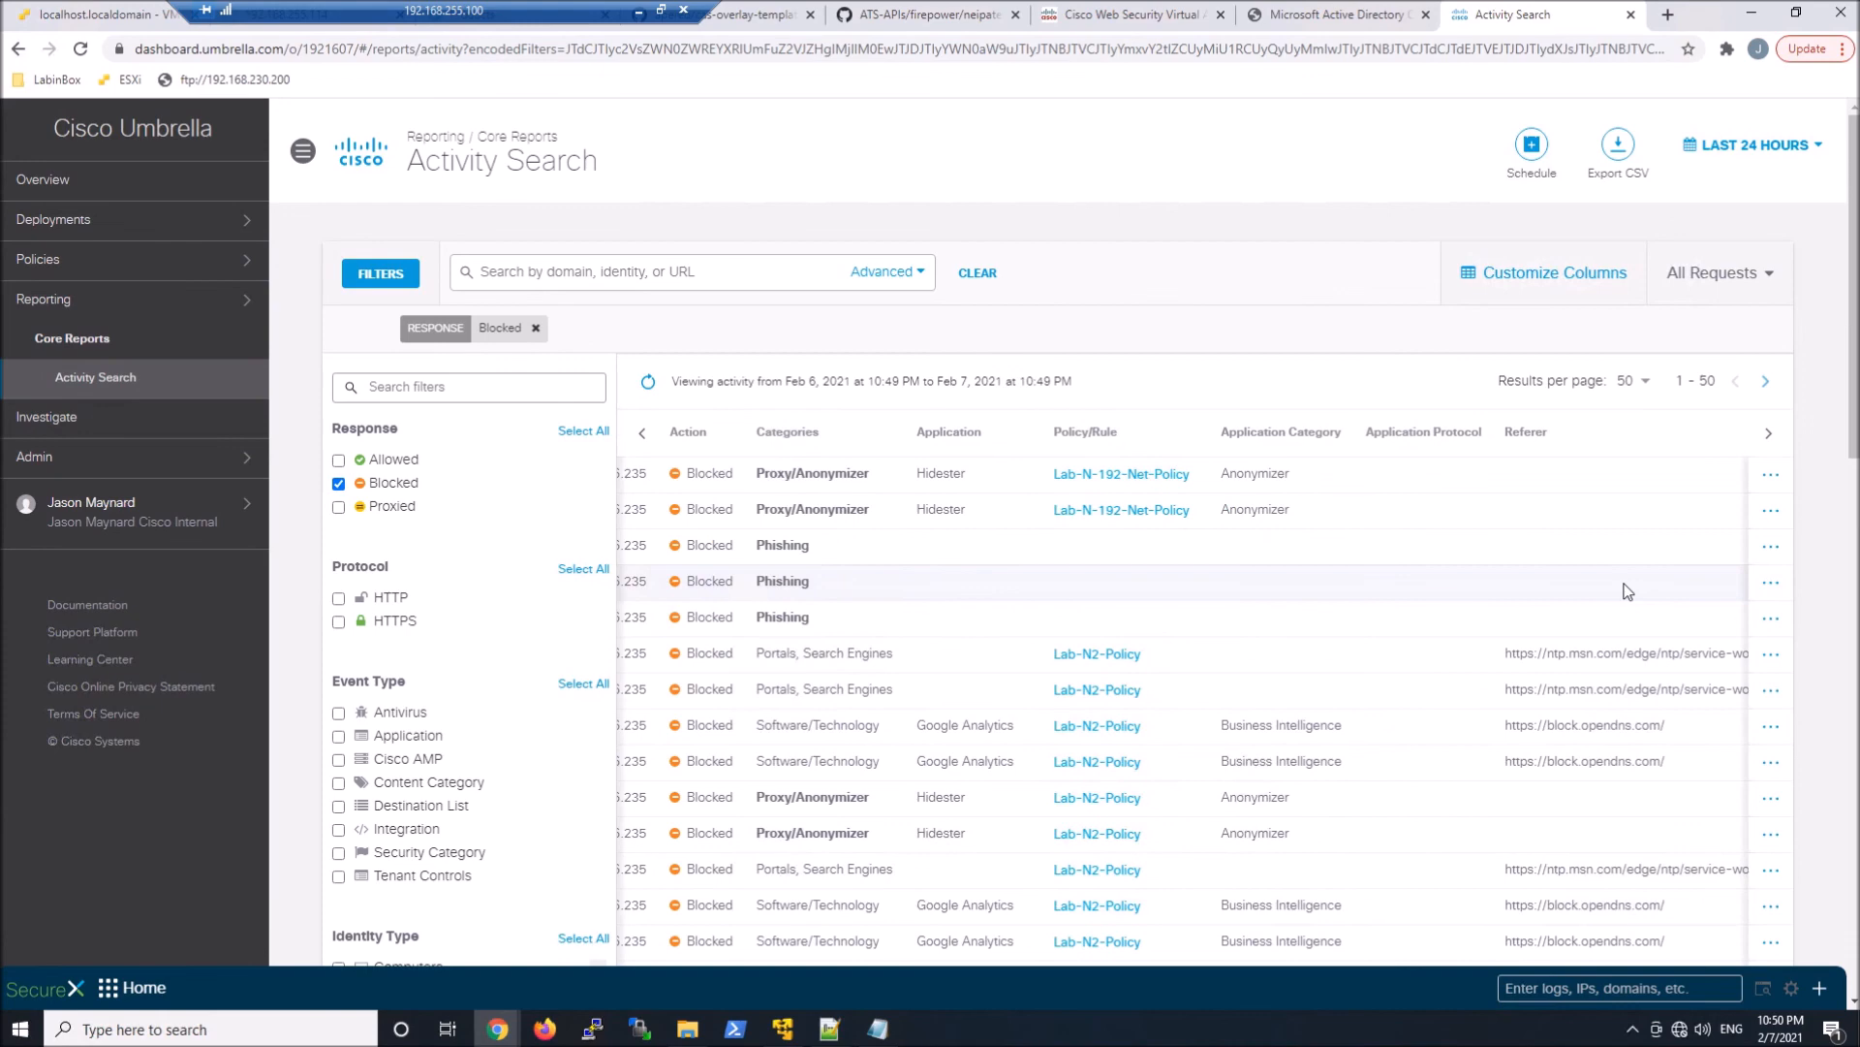
scroll(1627, 591, right, 5)
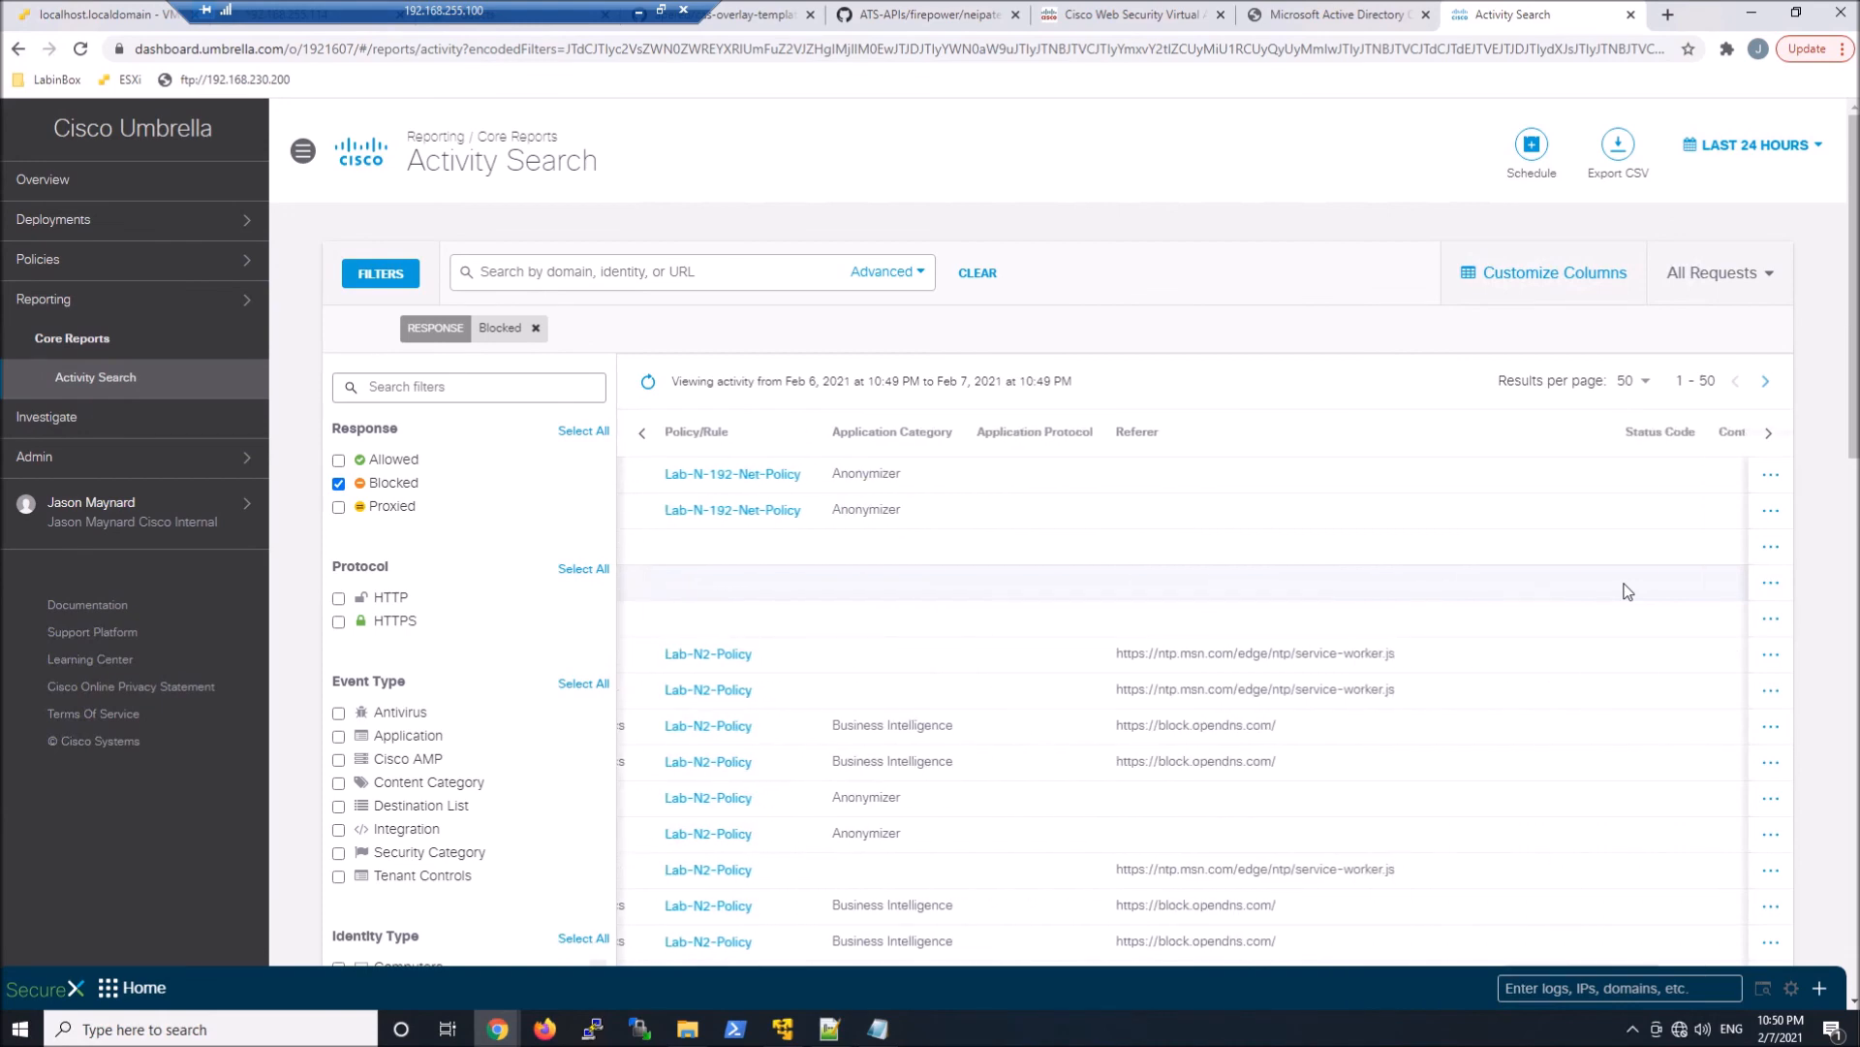
scroll(1628, 591, left, 15)
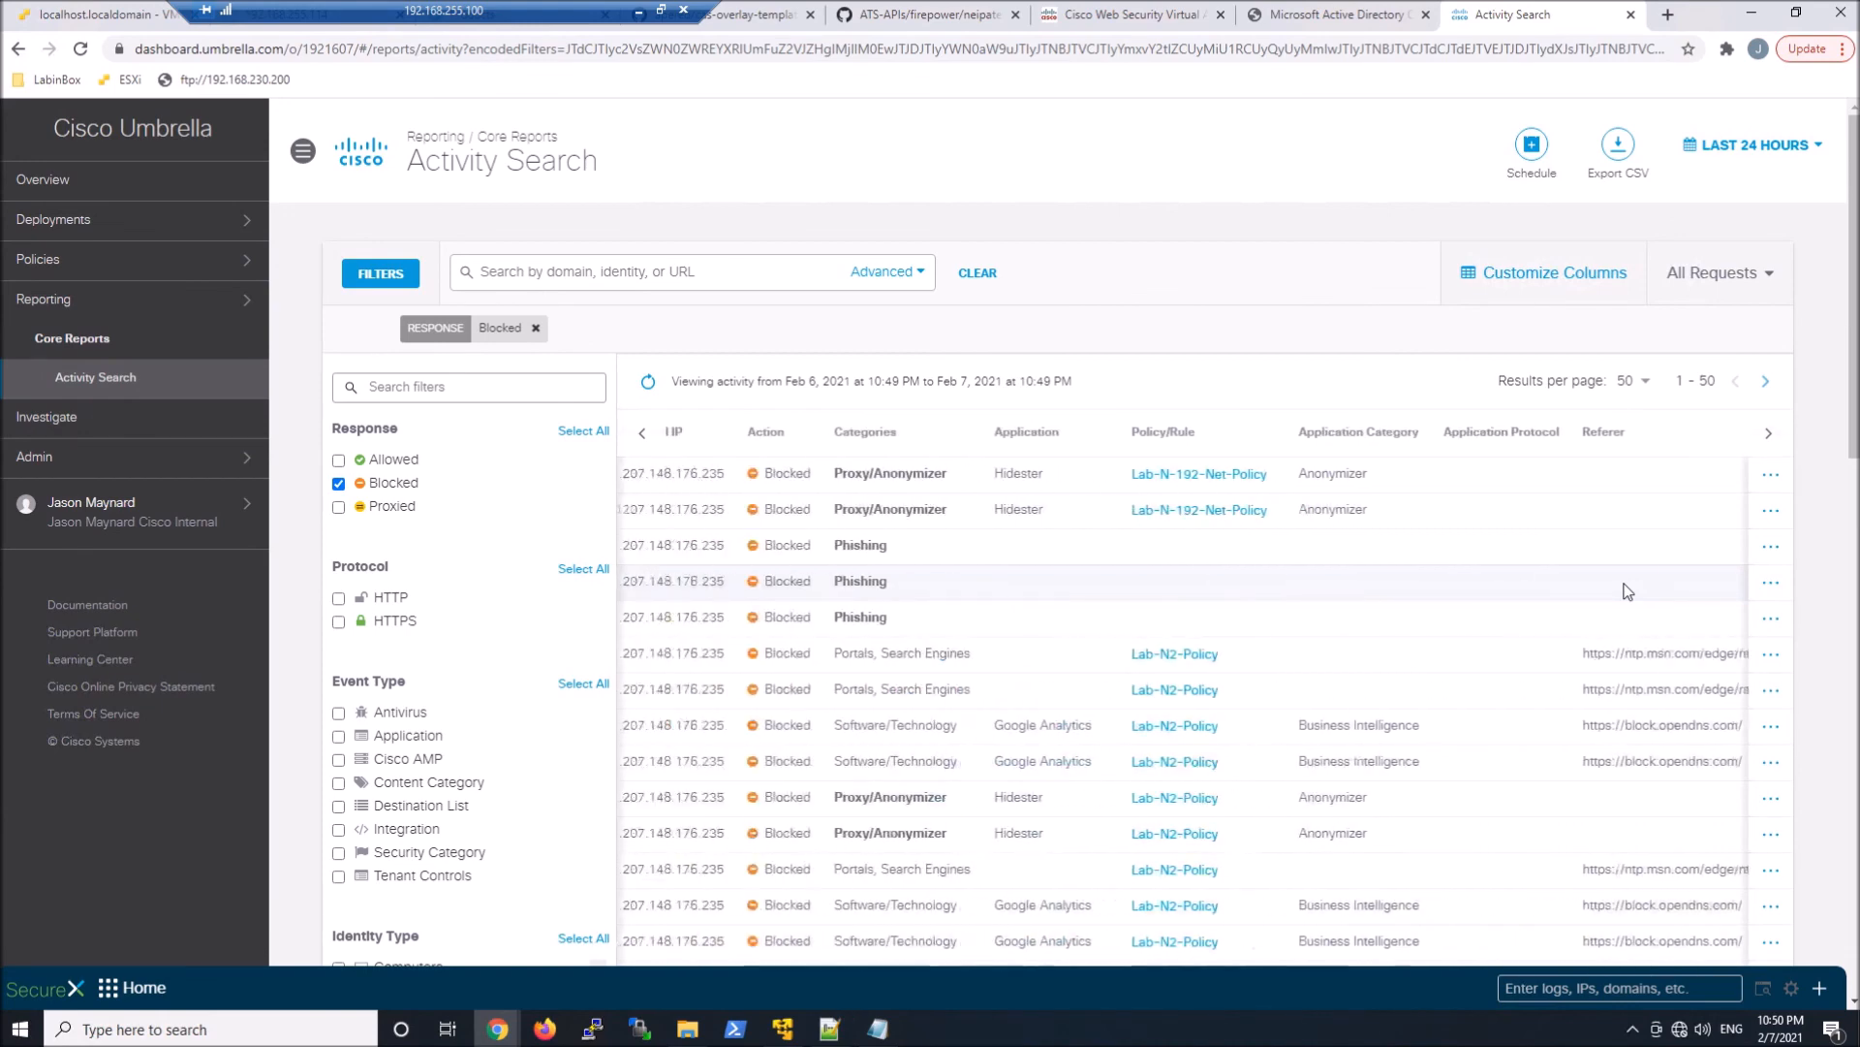